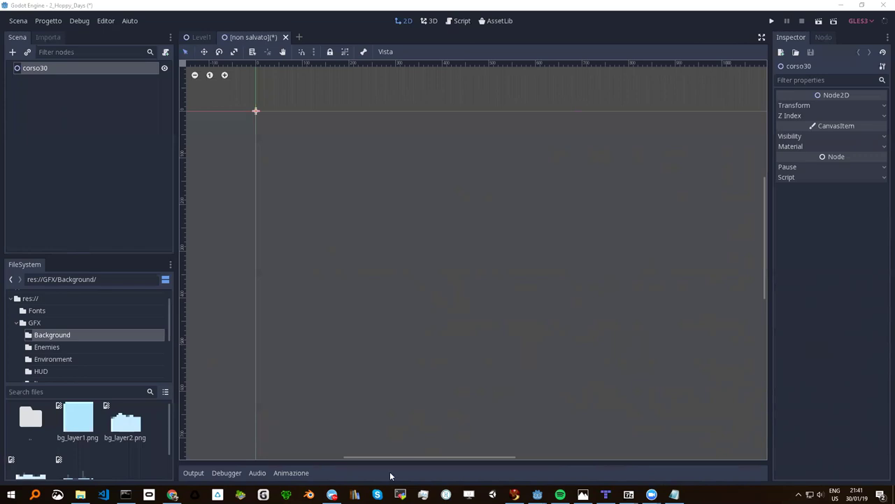
Bring the lesson notes forward, then move and narrow the window to the upper left.
click(674, 494)
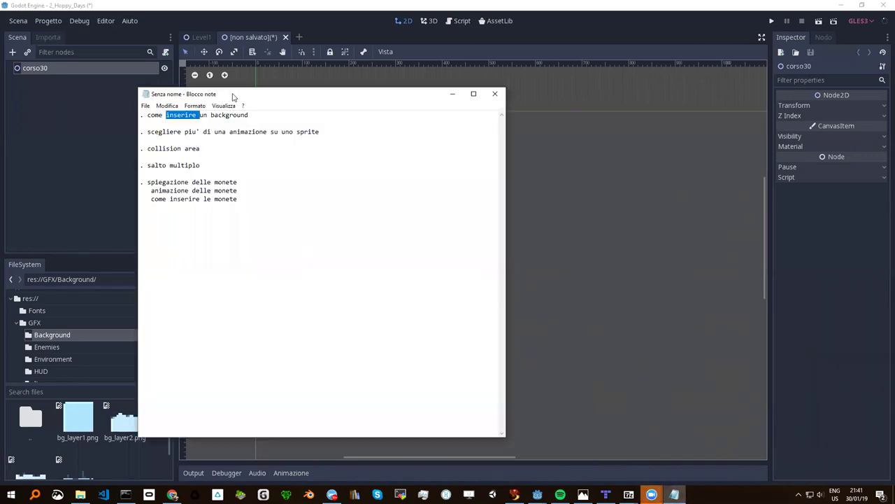
drag(233, 97, 160, 55)
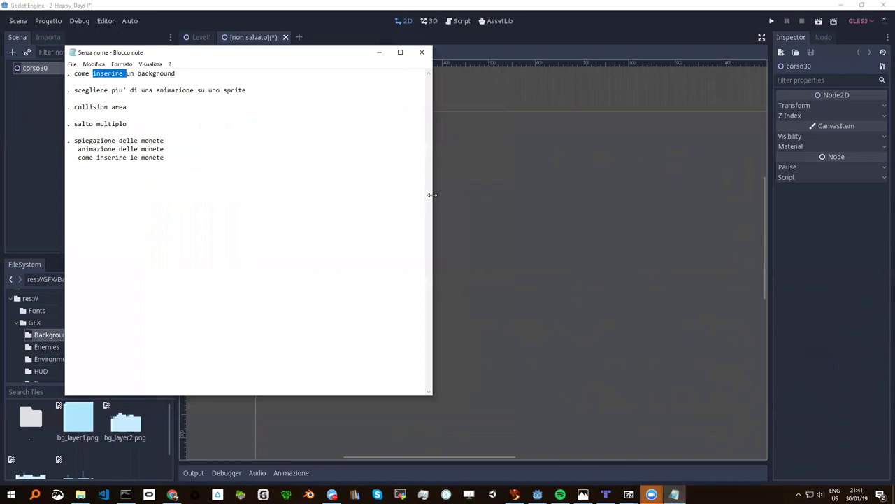
drag(432, 195, 269, 178)
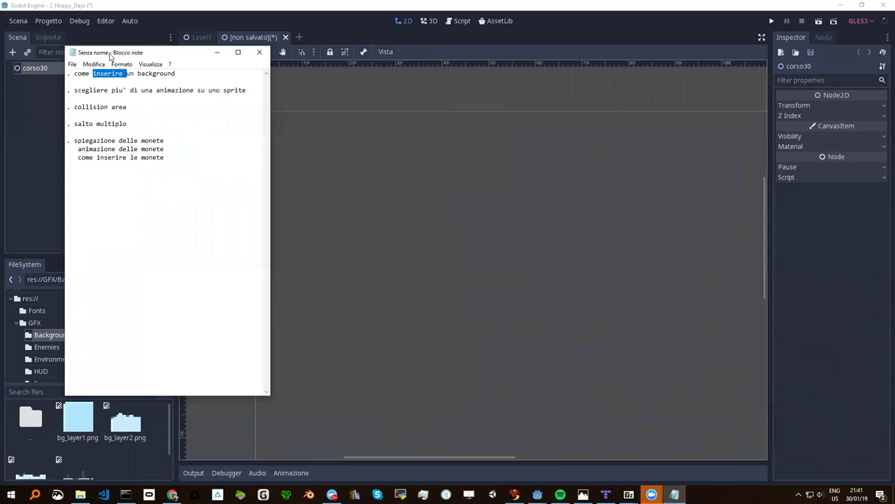
drag(108, 53, 86, 48)
click(87, 68)
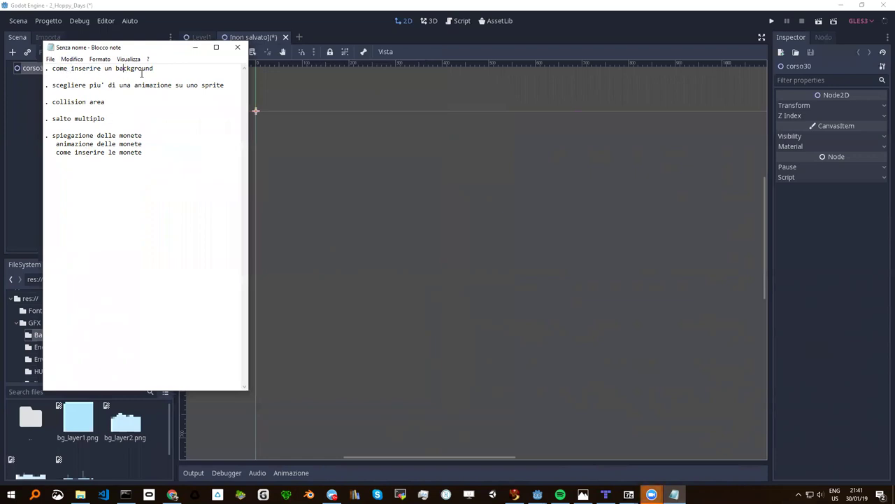
Highlight the background, collision area, salto multiplo and coins topics in the notes, then minimize them.
mouse_move(153, 69)
mouse_down()
mouse_move(52, 69)
mouse_move(226, 87)
mouse_up()
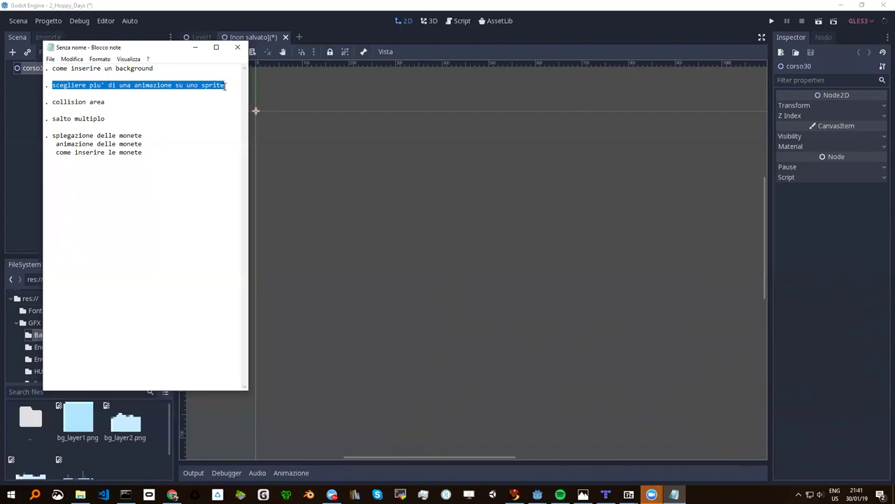
click(226, 86)
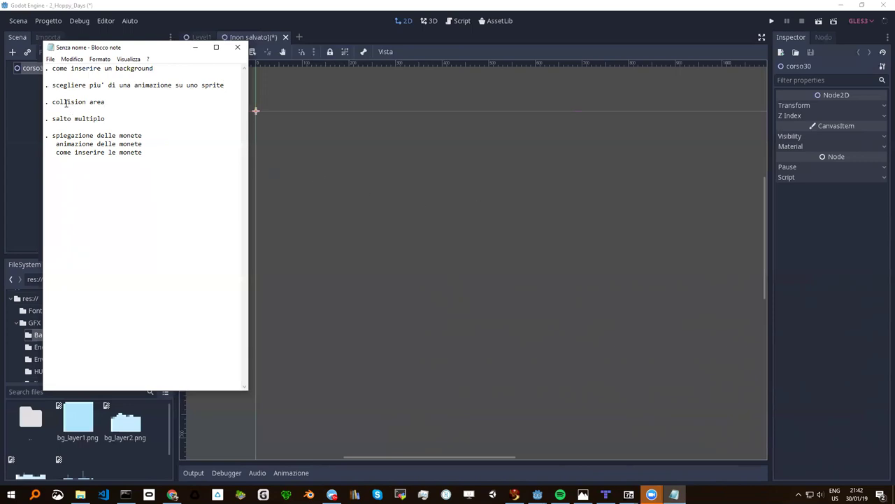
drag(52, 102, 108, 103)
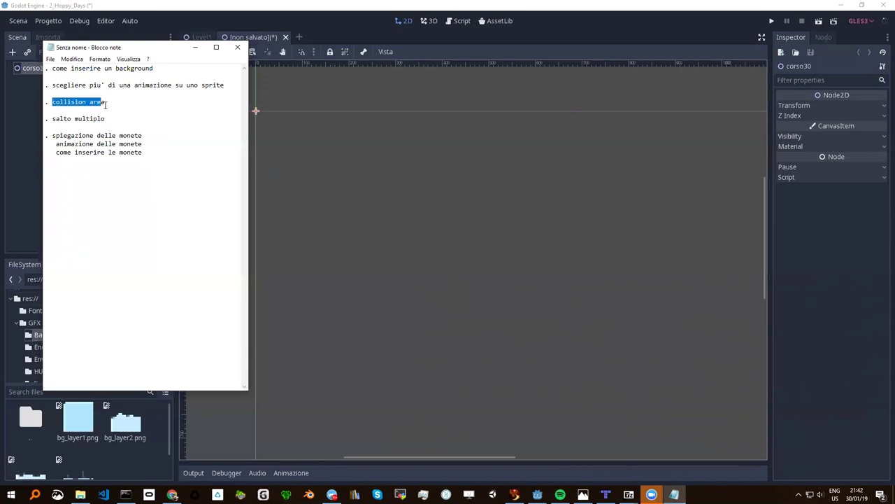
drag(53, 119, 109, 119)
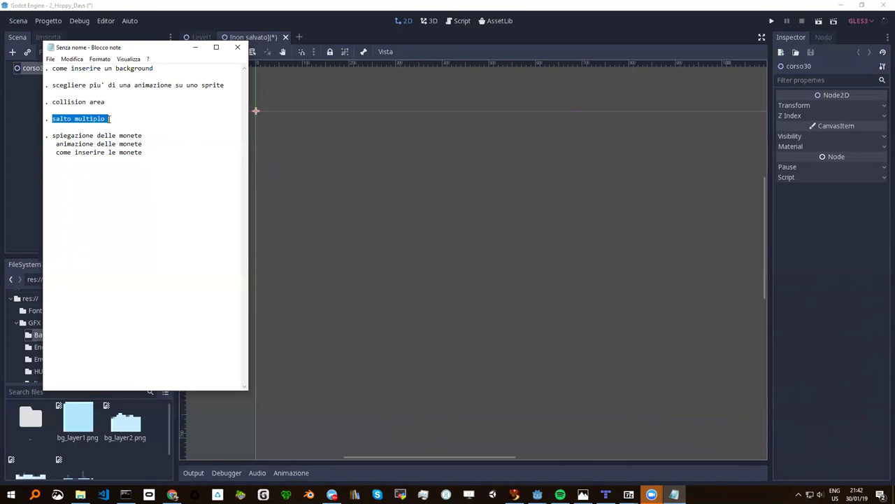
drag(52, 135, 140, 154)
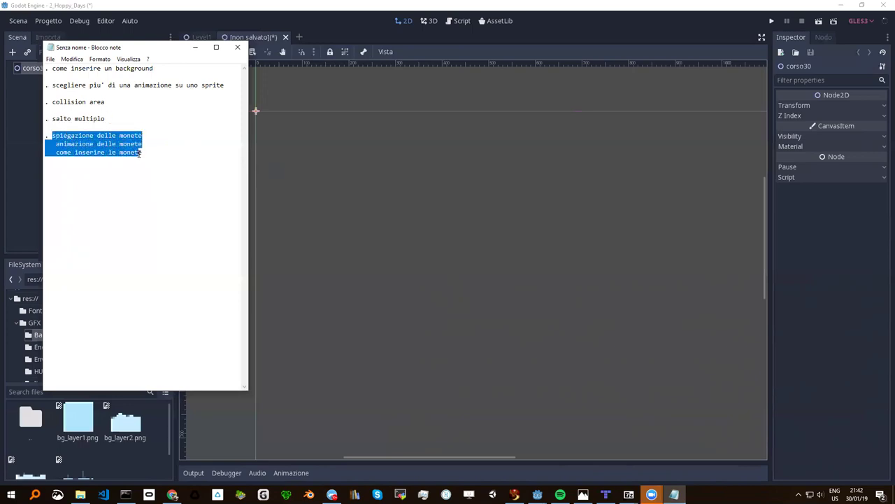
drag(140, 154, 144, 157)
drag(156, 51, 170, 83)
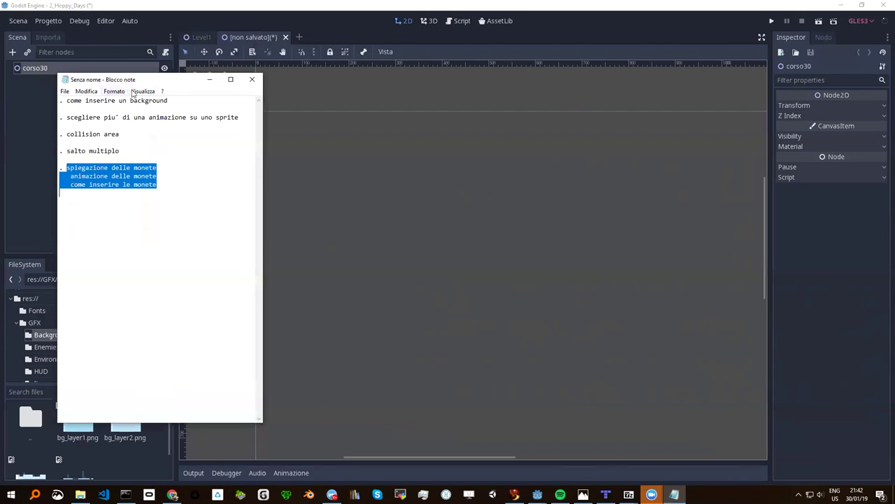
drag(136, 82, 279, 129)
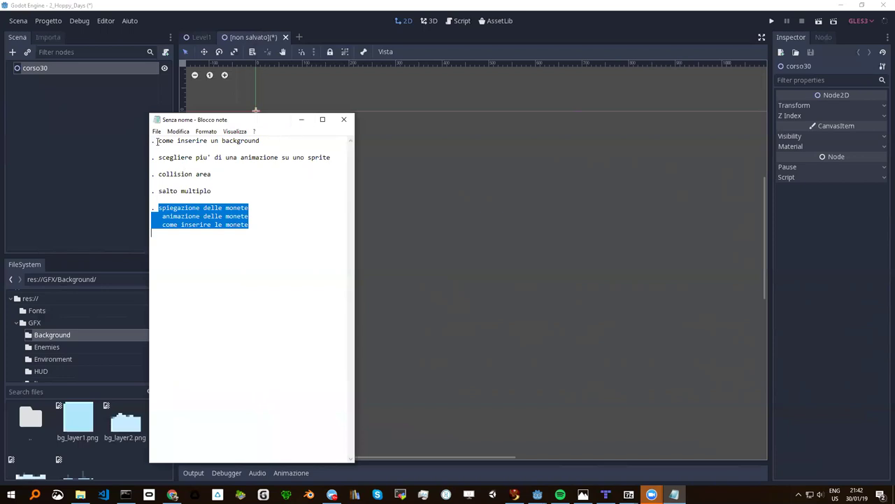
drag(157, 141, 260, 142)
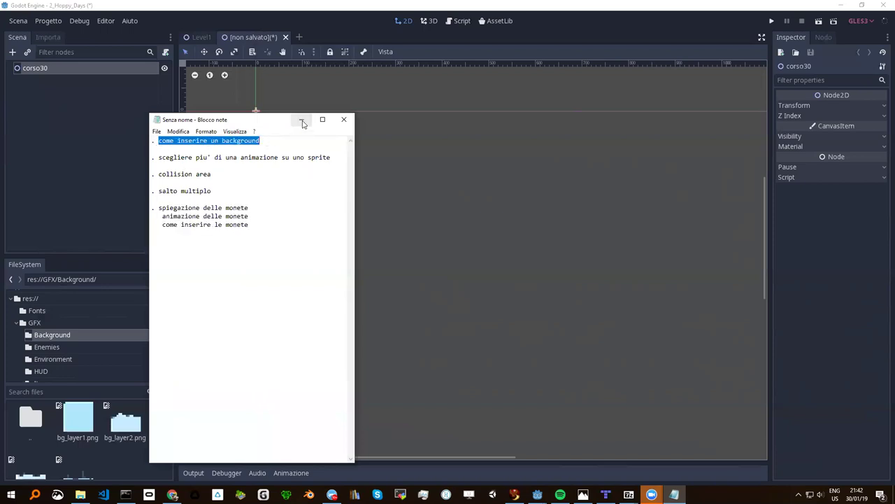
click(301, 119)
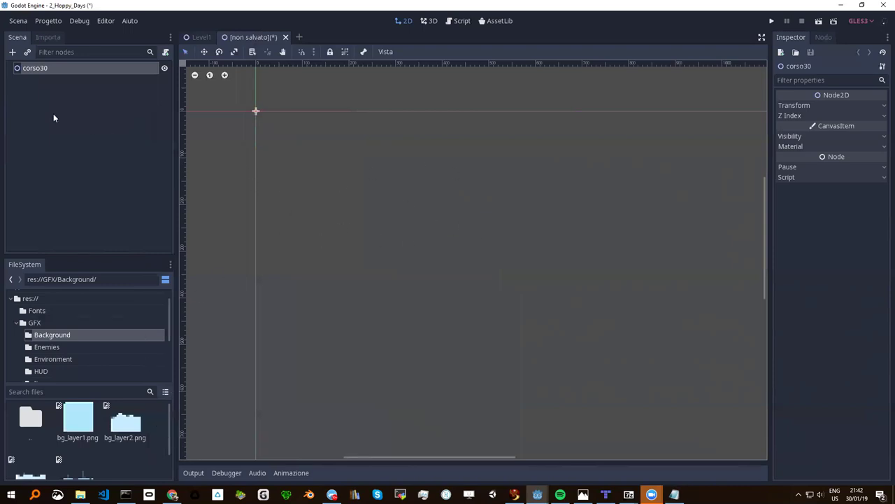
Exit to the project list without saving the unsaved scene.
click(48, 20)
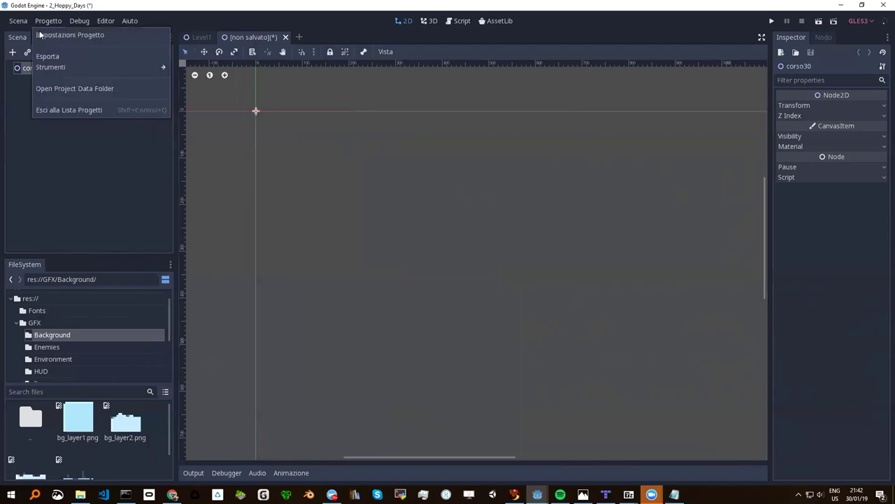
click(55, 109)
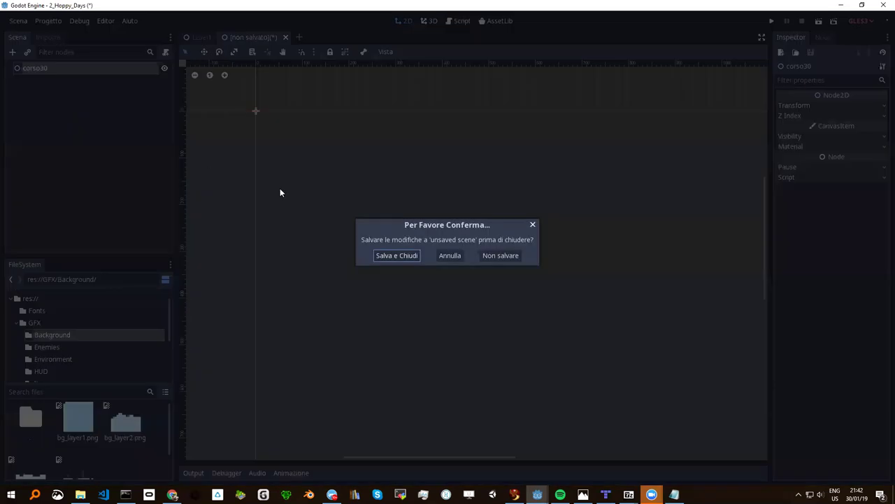
click(413, 256)
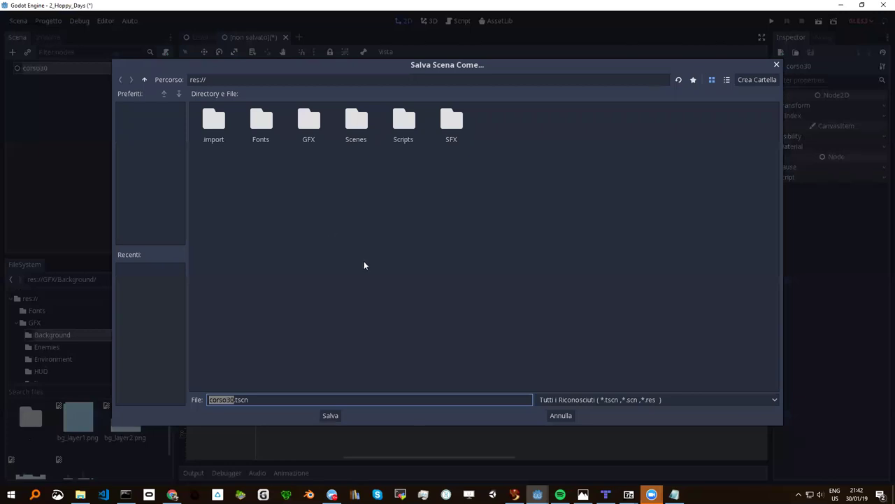
click(561, 415)
click(47, 24)
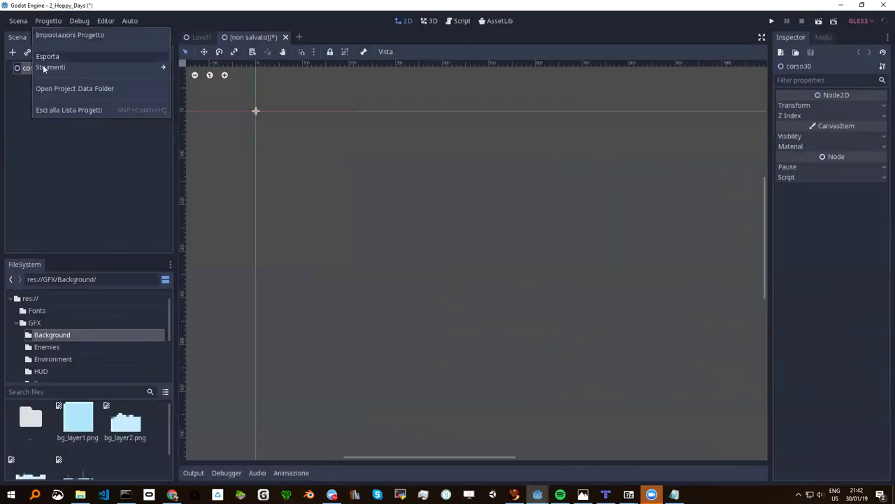
click(54, 109)
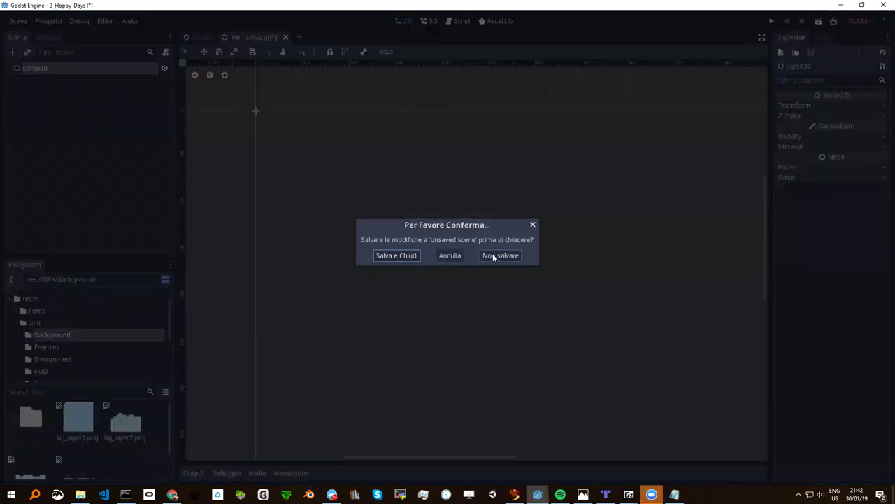
click(493, 256)
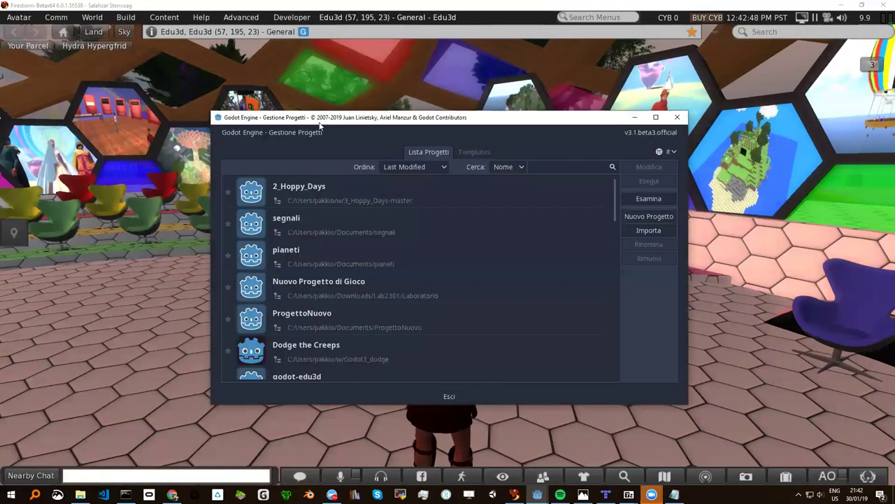
Open the 2_Hoppy_Days project from the project manager.
click(220, 158)
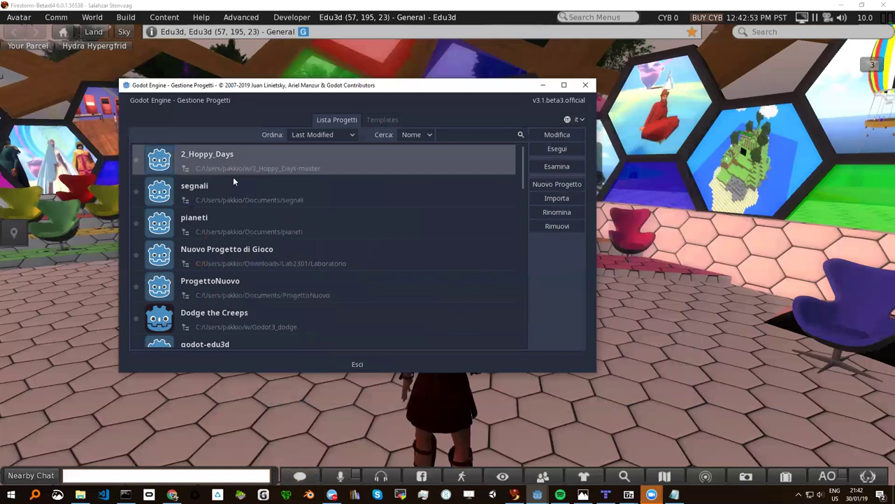
drag(203, 89, 156, 81)
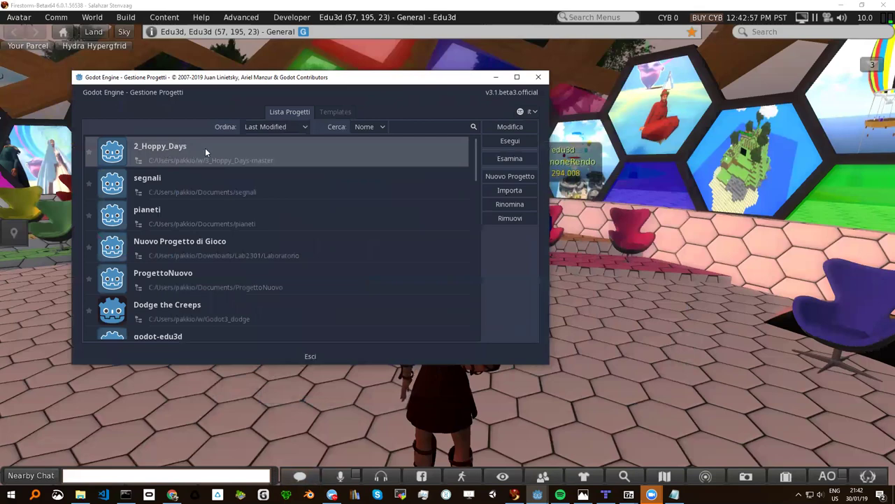
double_click(184, 149)
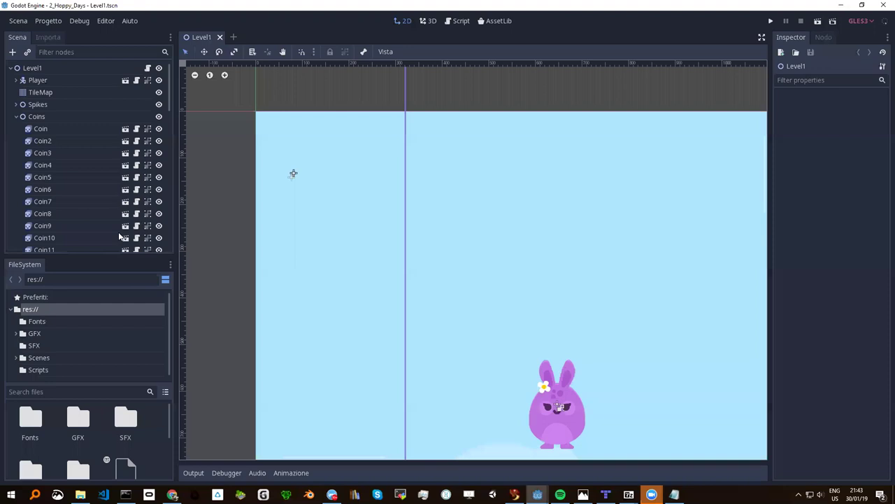
Collapse the Coins children and the whole Level1 node tree.
click(16, 116)
click(12, 68)
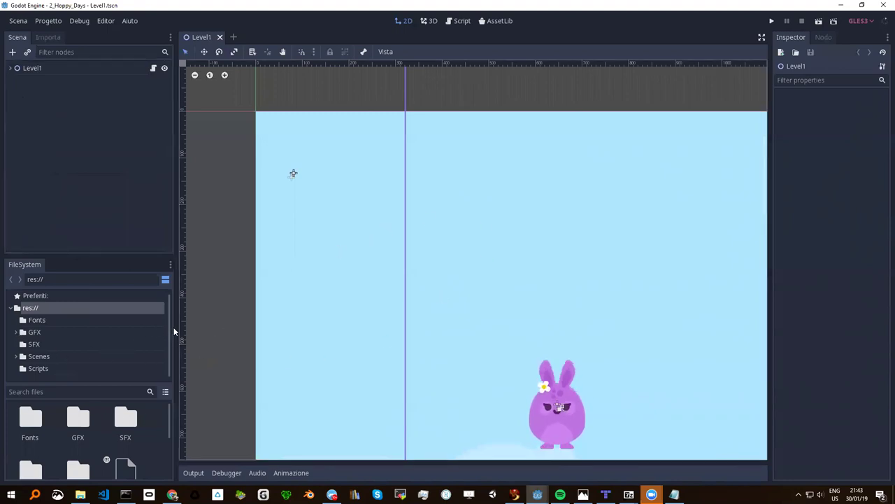
scroll(169, 314, up, 1)
scroll(140, 321, down, 1)
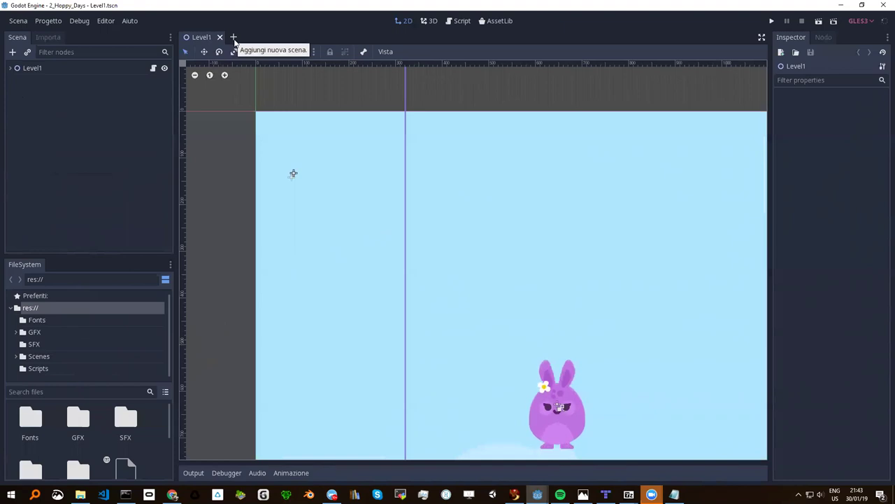
Create a new 2D scene and rename its Node2D root to 'prova sfondo'.
click(234, 38)
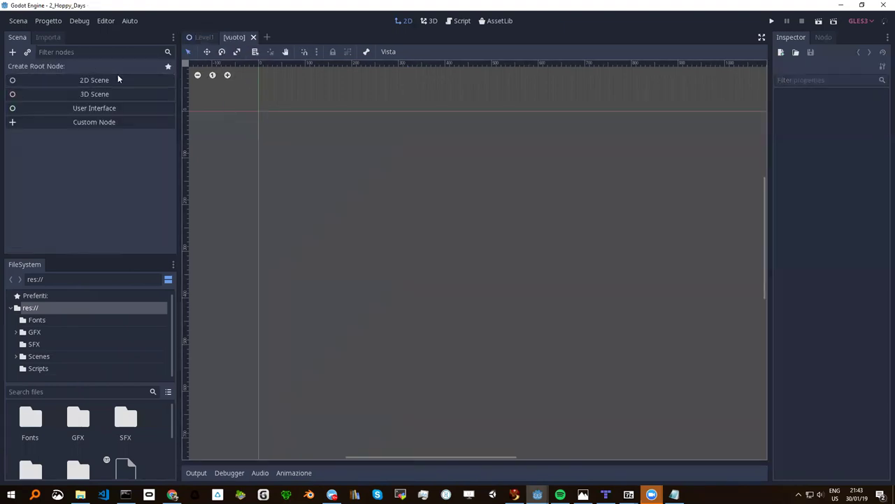
click(83, 80)
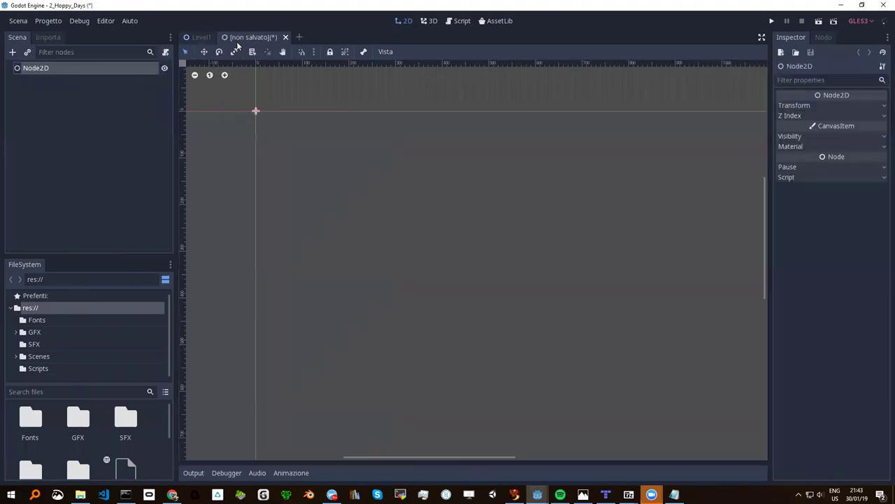
double_click(42, 69)
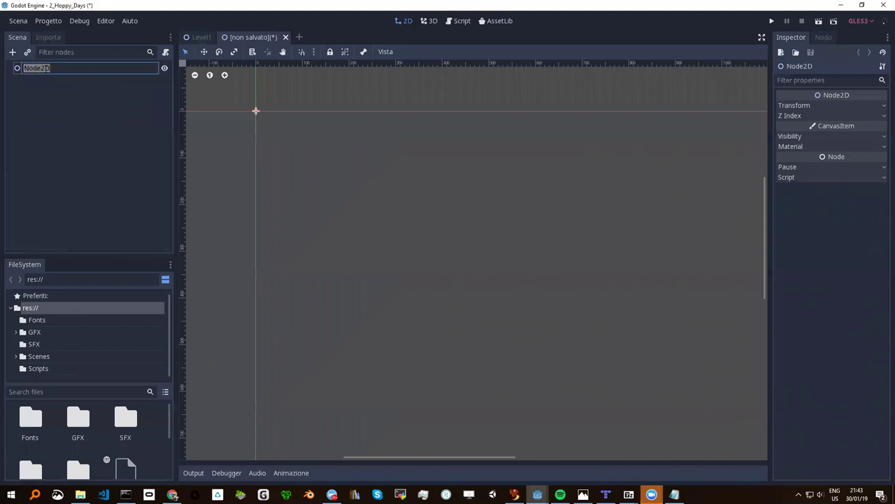
text(prova sfondo)
key(Return)
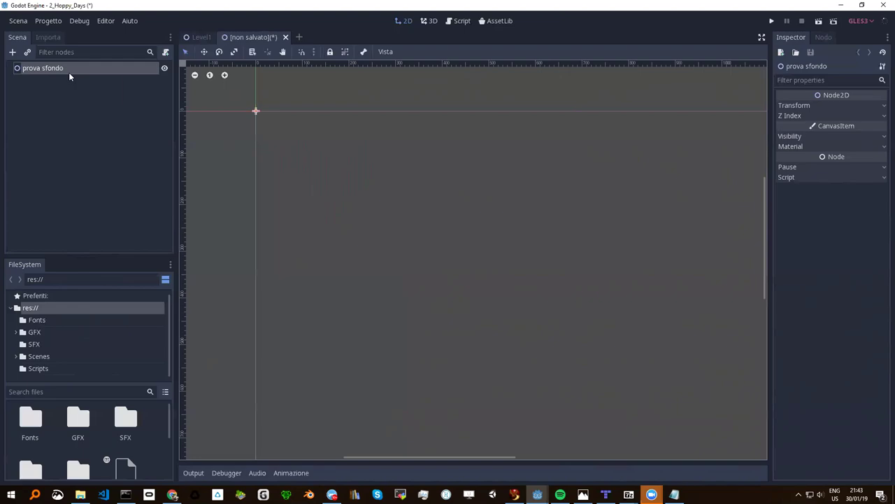
Search 'textu' in the Add Node dialog, then close it without adding anything.
click(12, 52)
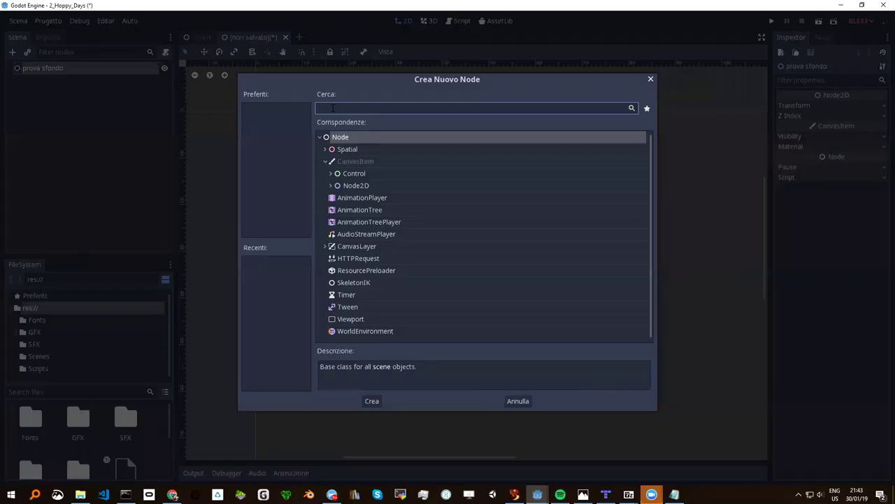
text(textu)
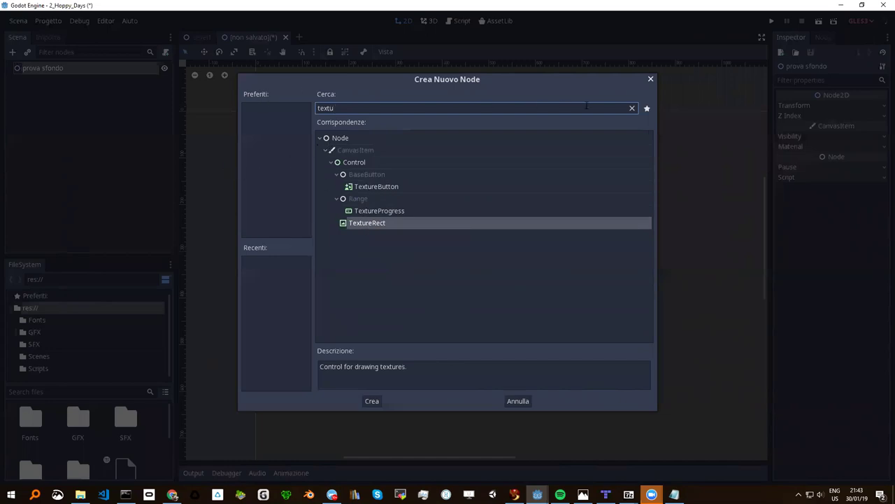
click(650, 79)
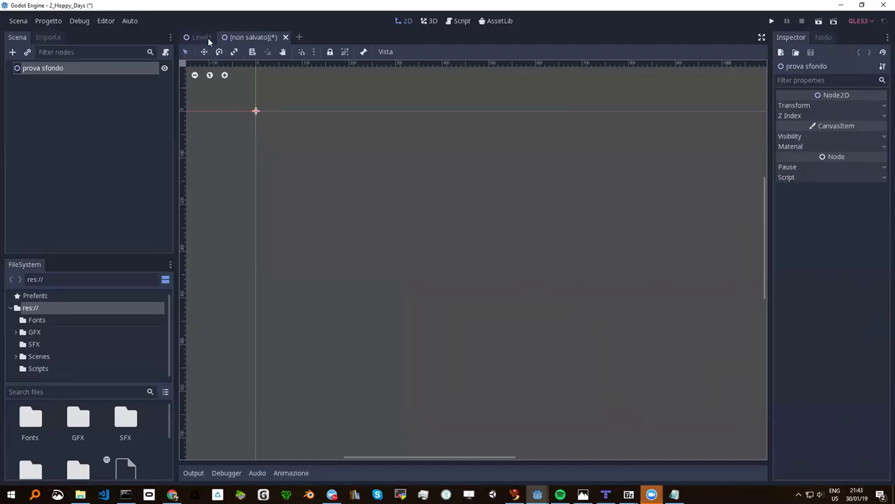
Inspect the Player node in Level1, expanding and collapsing its children, then return to the unsaved scene.
click(206, 39)
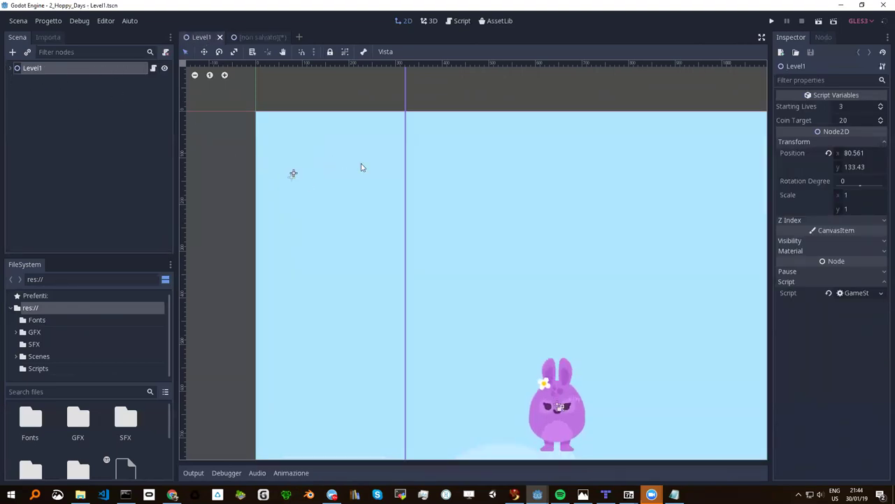
click(378, 196)
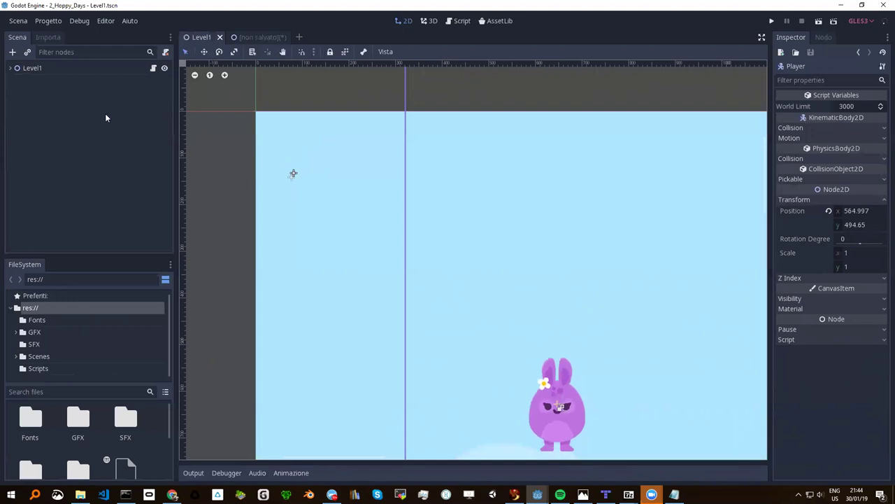
click(11, 68)
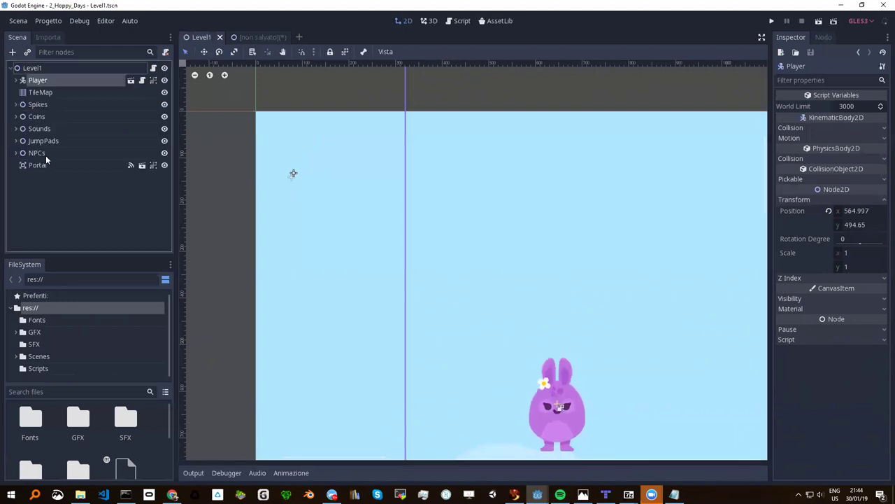
click(16, 81)
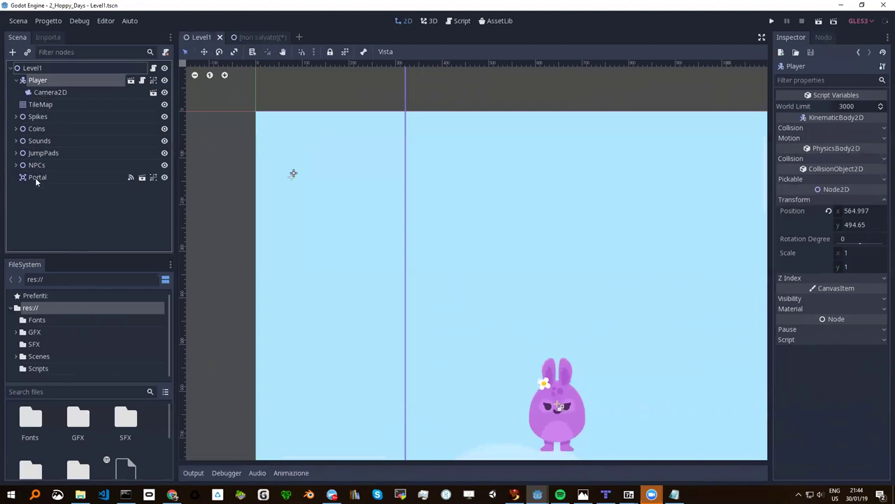
click(16, 81)
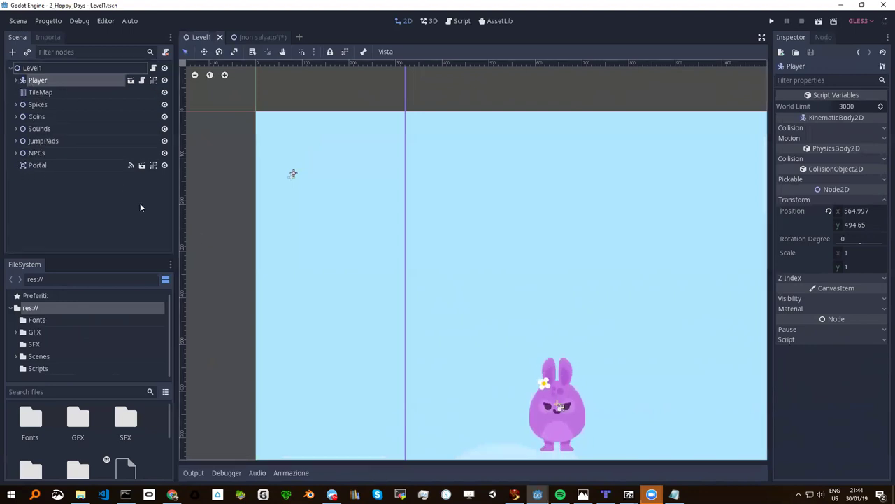
click(251, 36)
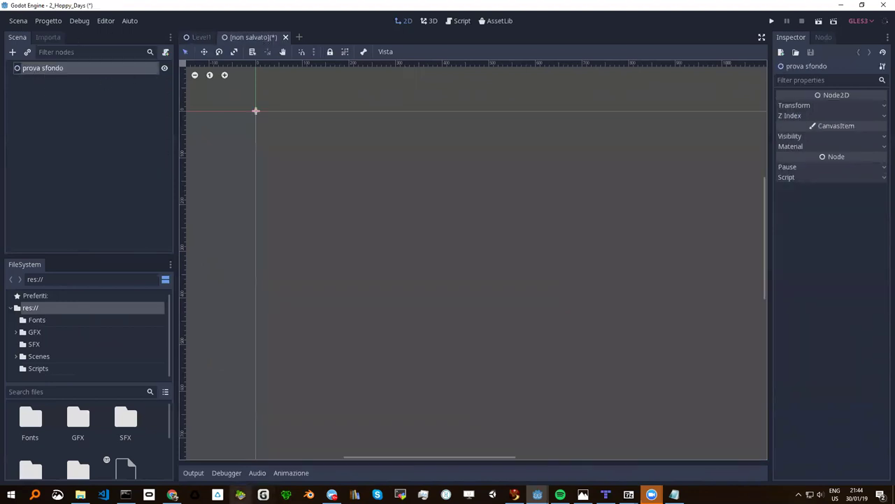
Download the snowy mountain image from the 'montagne' results as montagna.jpg and show it in its folder.
click(172, 495)
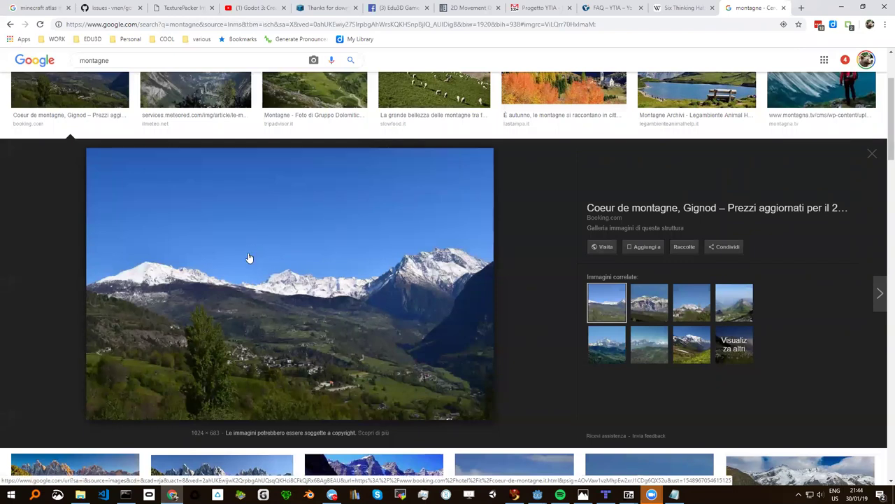
right_click(252, 247)
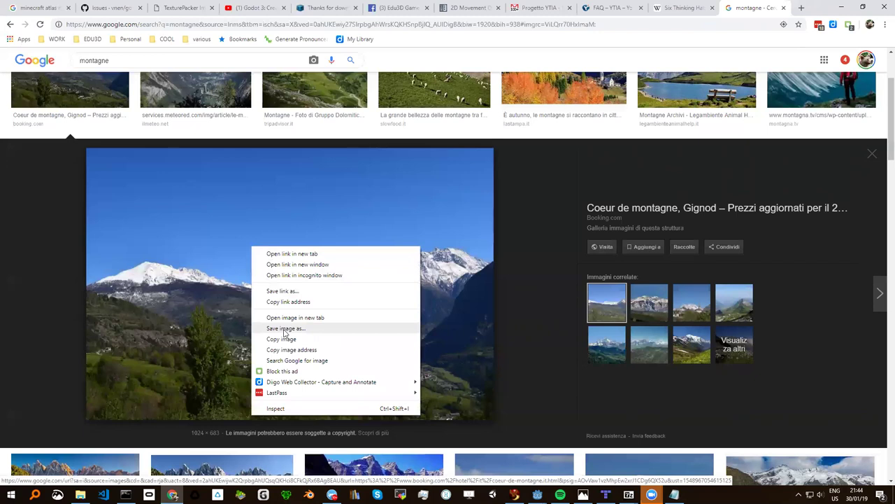
click(284, 329)
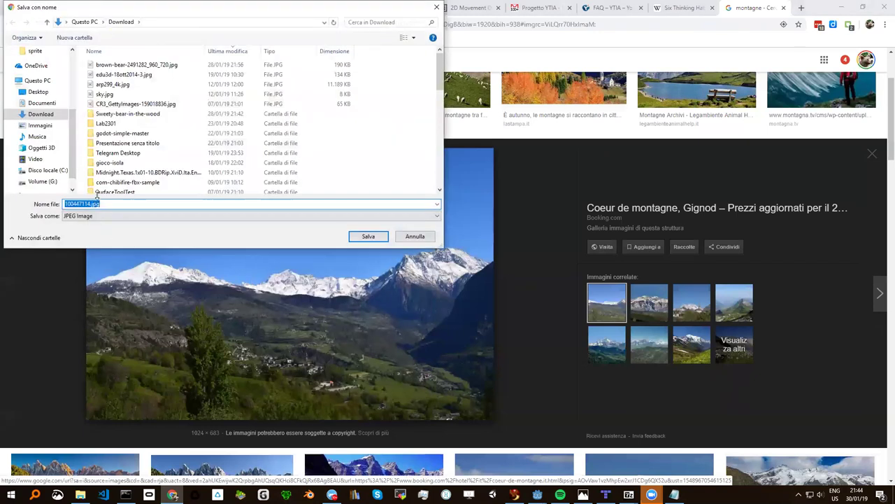
key(End)
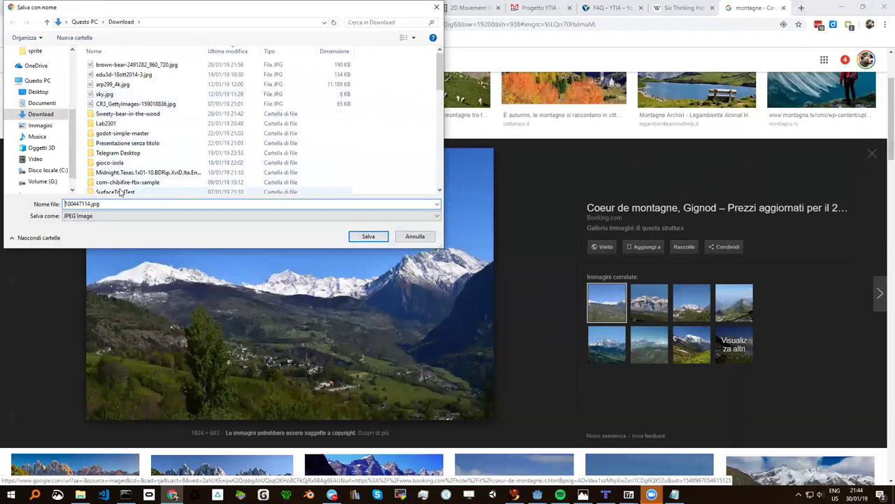
text(montagna)
key(Return)
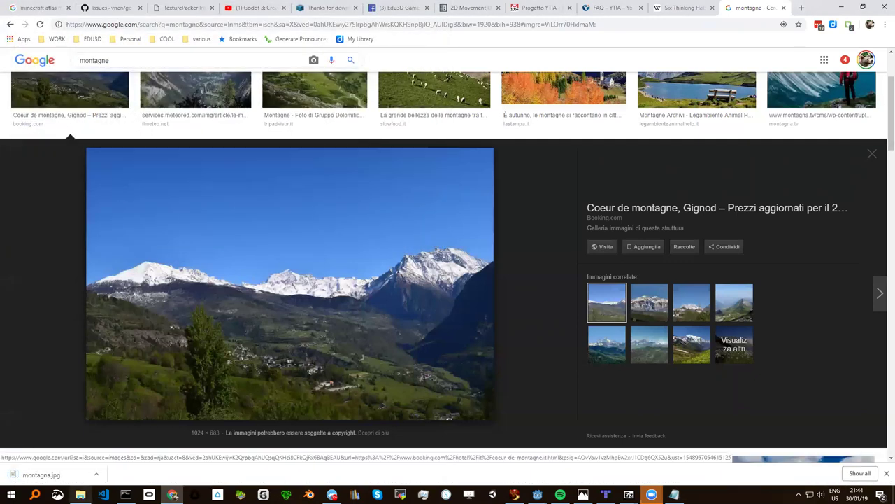
click(96, 474)
click(130, 442)
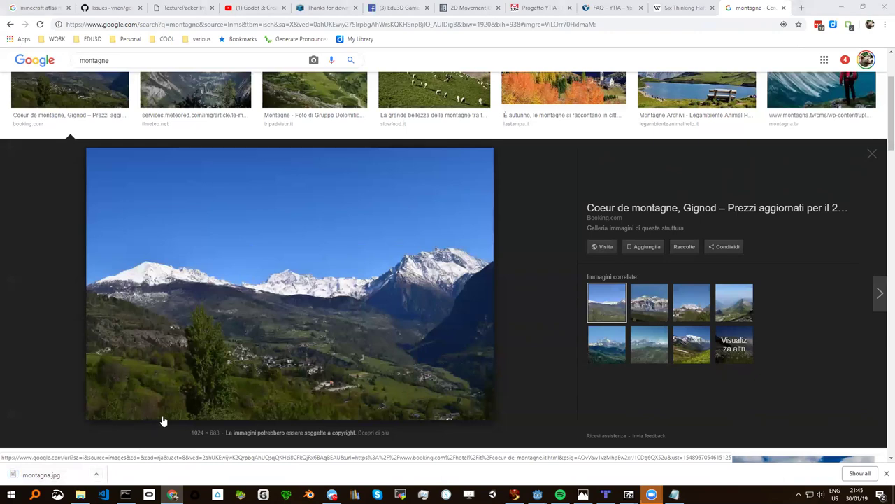
Copy montagna.jpg from the Download folder.
right_click(382, 402)
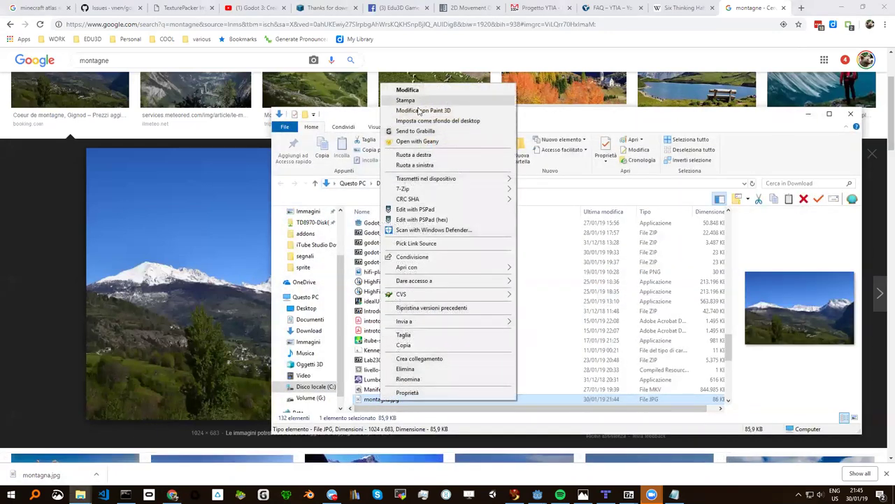
click(409, 345)
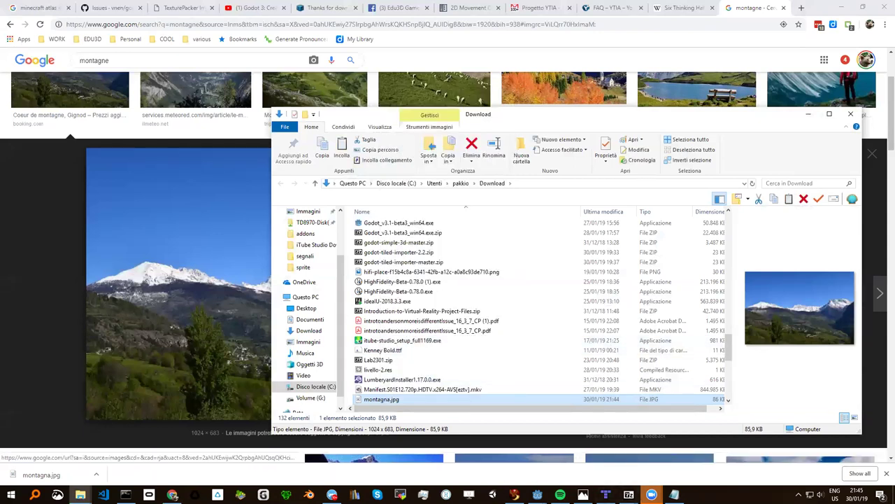
click(537, 495)
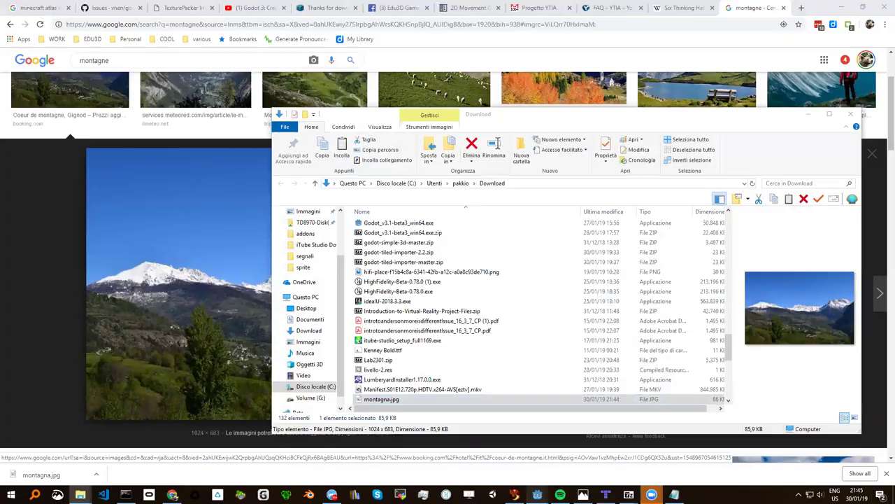
click(587, 451)
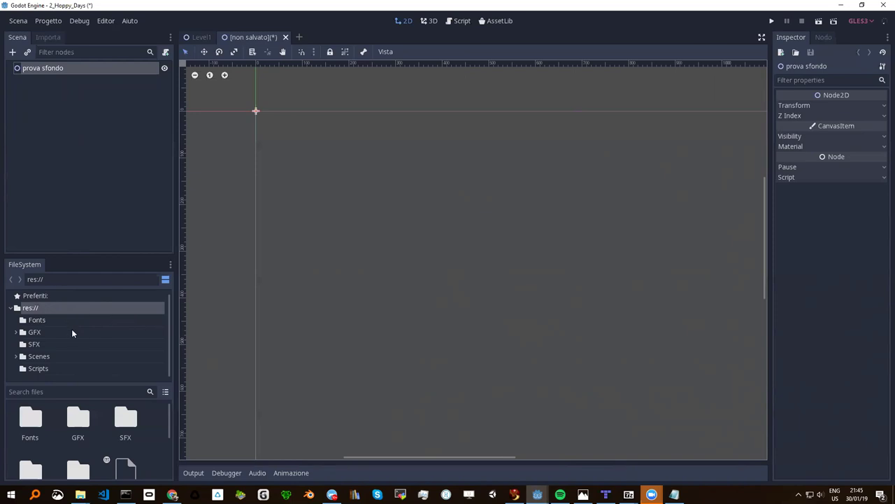
Open the res:// project folder in File Explorer, paste montagna.jpg there, and minimize Explorer.
right_click(75, 309)
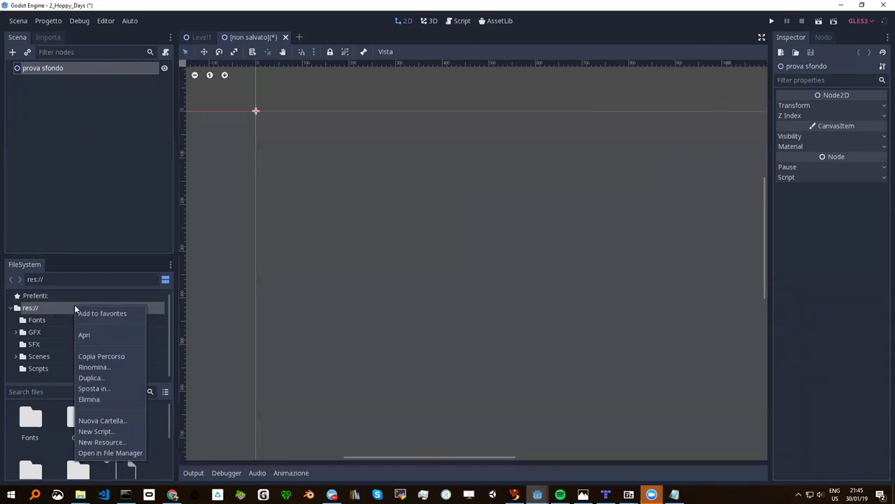
click(102, 453)
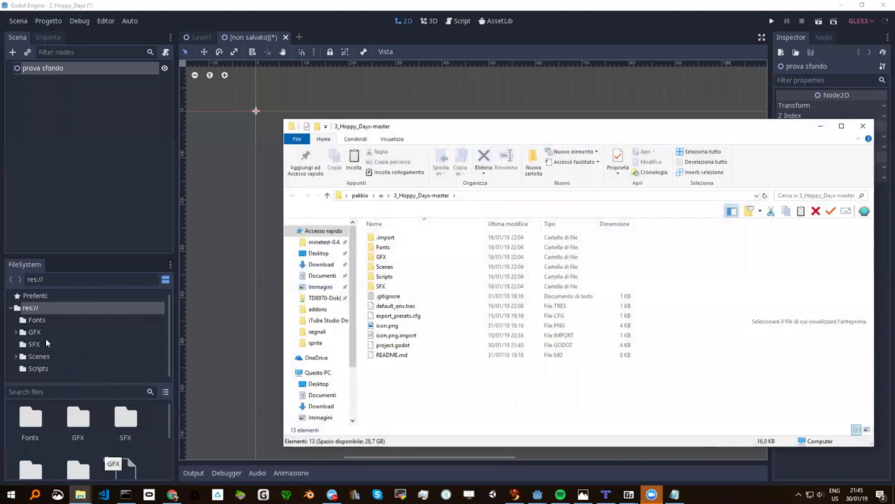
drag(403, 128, 213, 124)
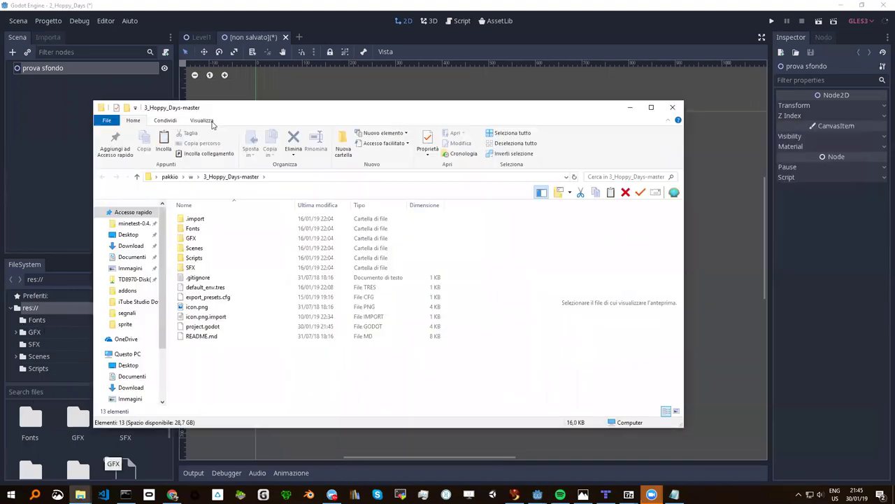
right_click(197, 360)
click(224, 225)
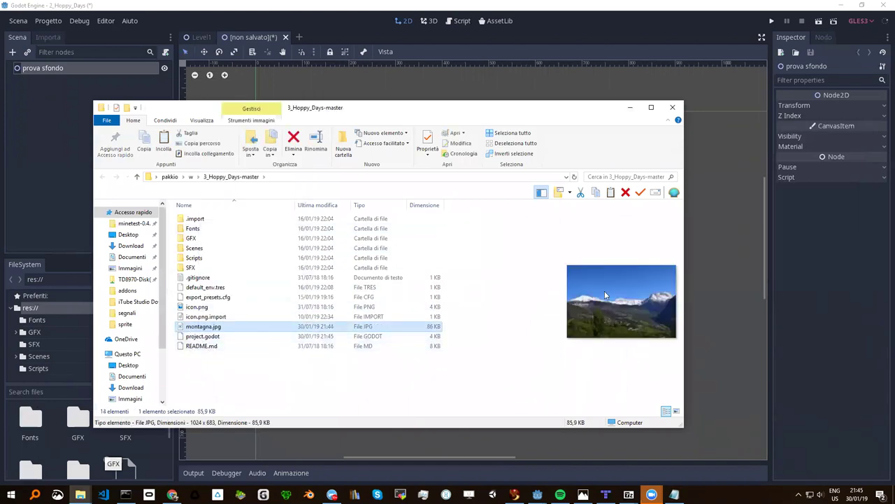
click(630, 107)
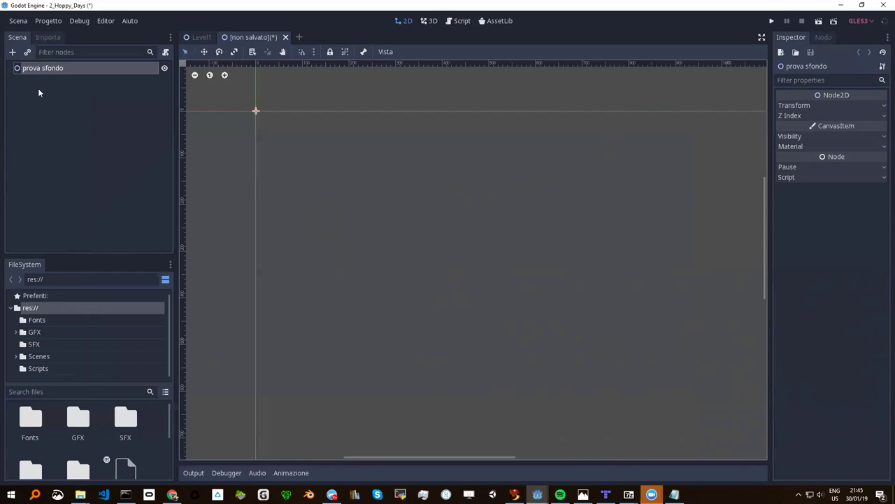
Add a TextureRect under prova sfondo and drag montagna.jpg into its Texture property.
click(12, 52)
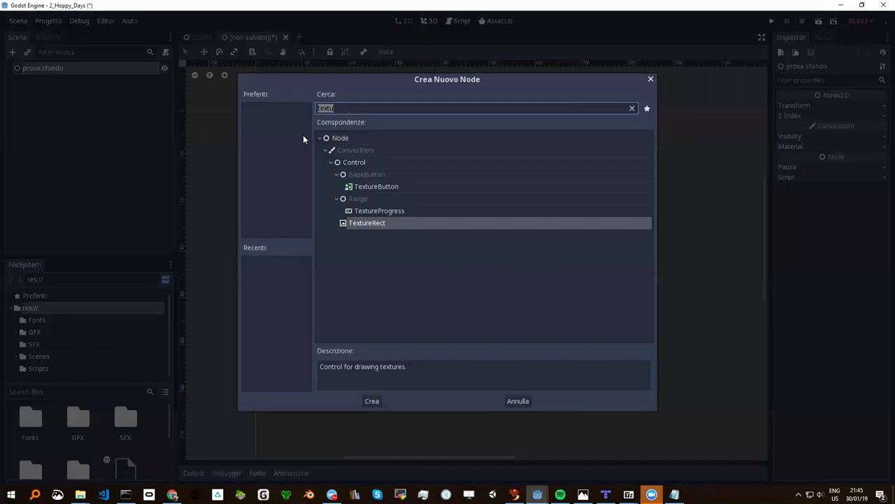
double_click(383, 224)
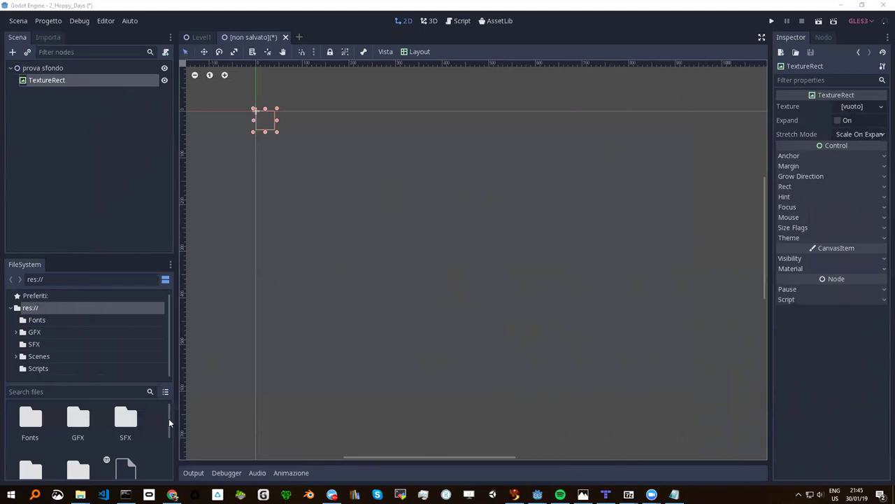
drag(170, 423, 166, 462)
mouse_move(72, 440)
mouse_down()
mouse_move(556, 263)
mouse_move(853, 113)
mouse_up()
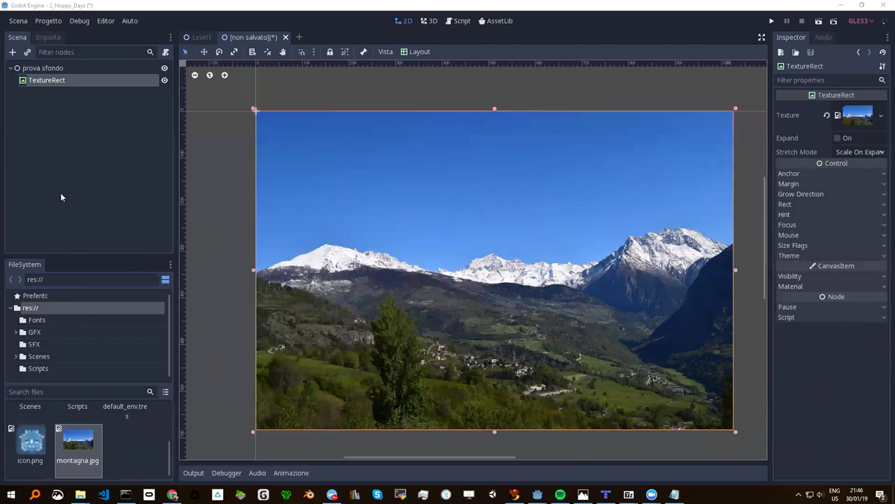
click(42, 68)
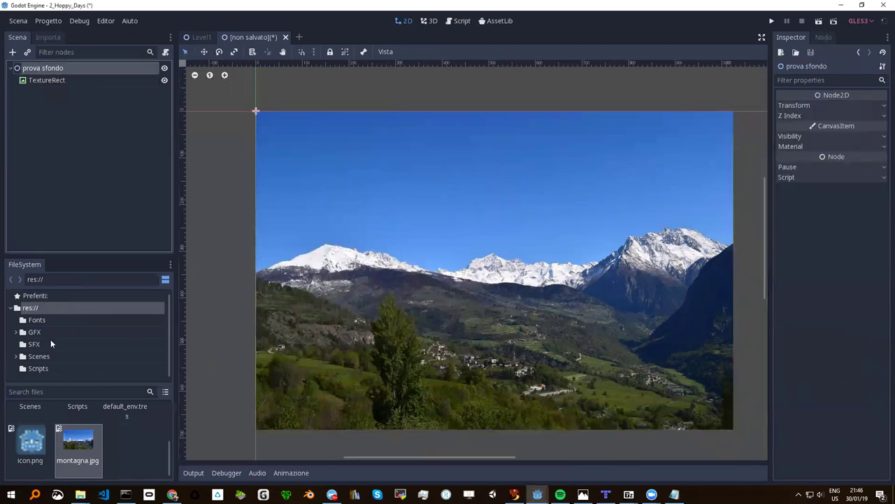
Expand the Scenes folder in the FileSystem panel to list its scenes.
click(15, 356)
scroll(93, 319, down, 1)
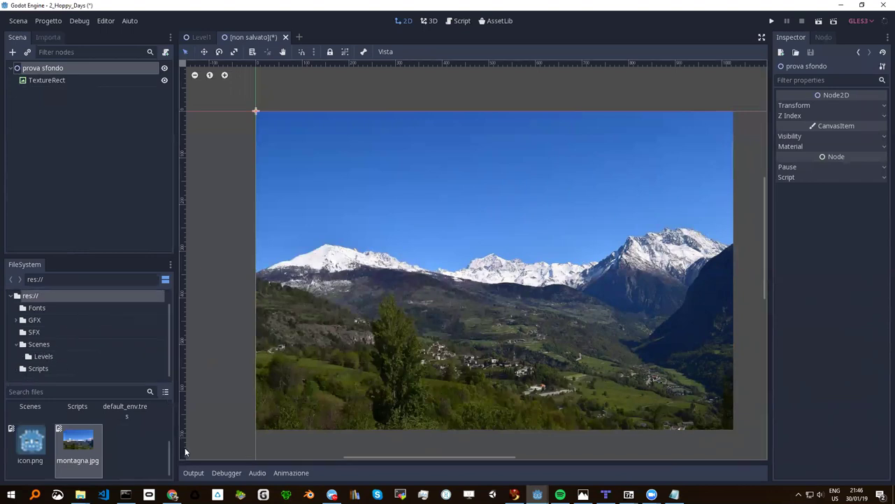
drag(168, 462, 173, 438)
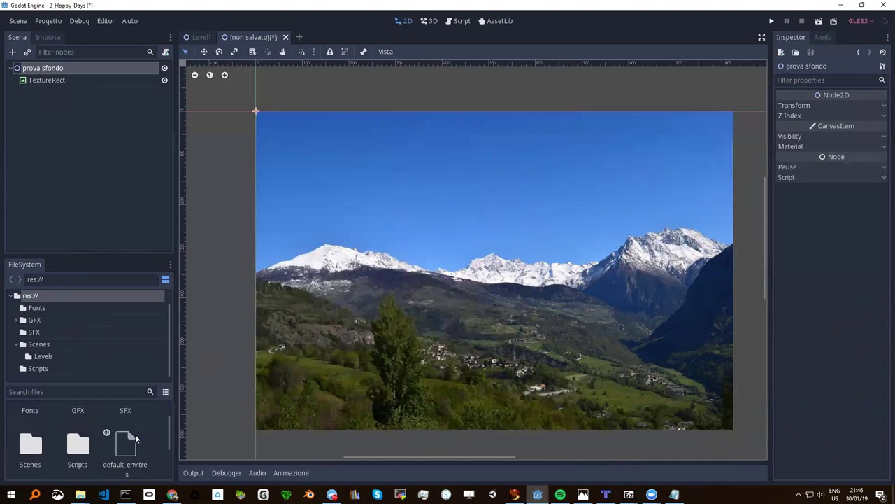
double_click(34, 448)
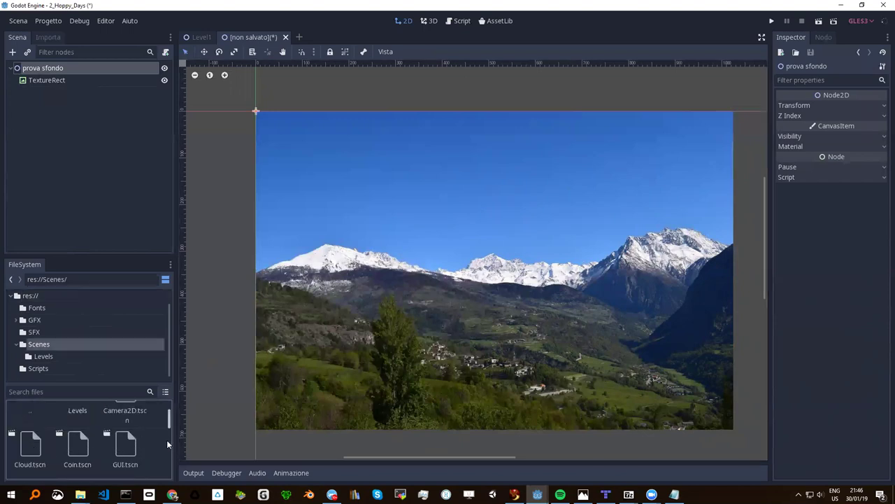
mouse_move(168, 419)
mouse_down()
mouse_move(163, 453)
mouse_move(157, 446)
mouse_up()
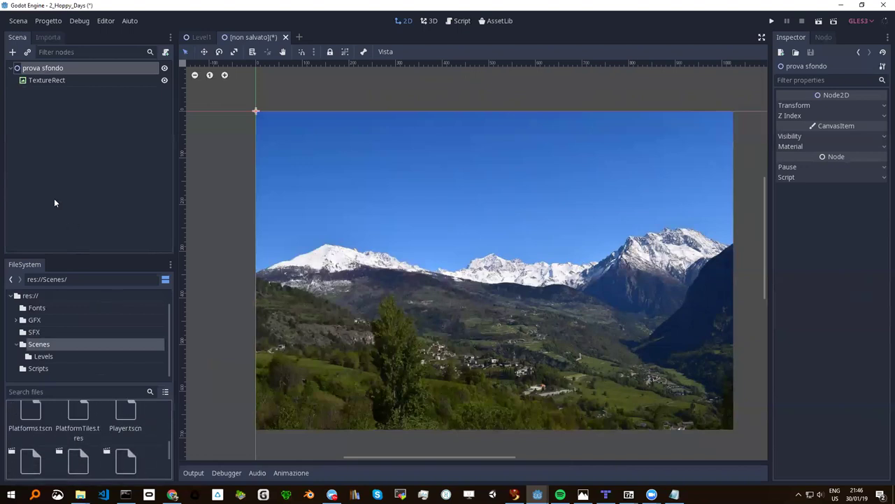
Instance the Player scene and drag the bunny down onto the mountain background.
click(26, 52)
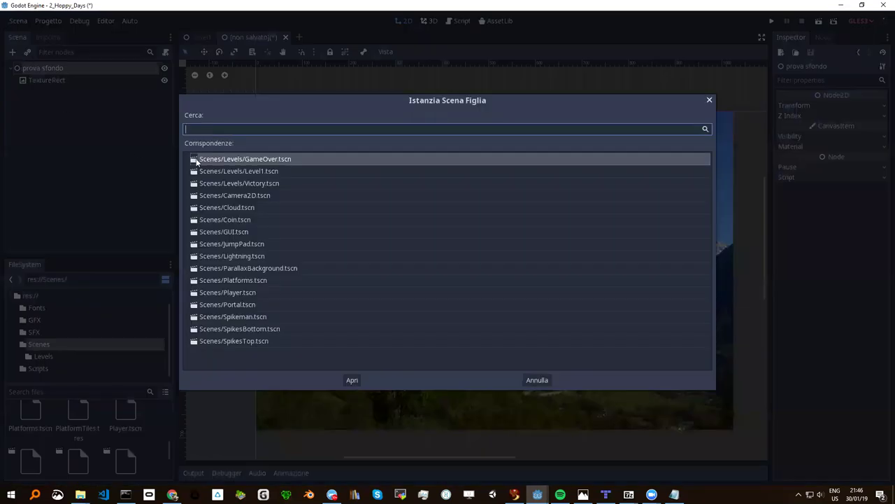
text(player)
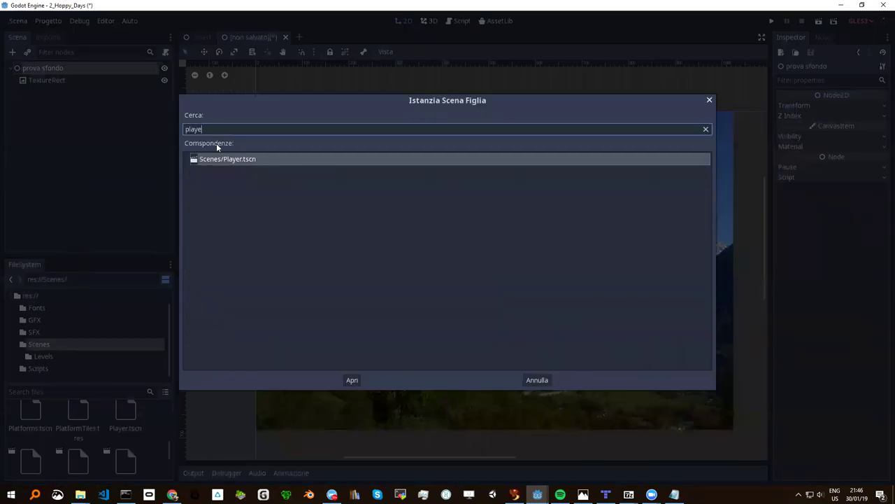
double_click(221, 158)
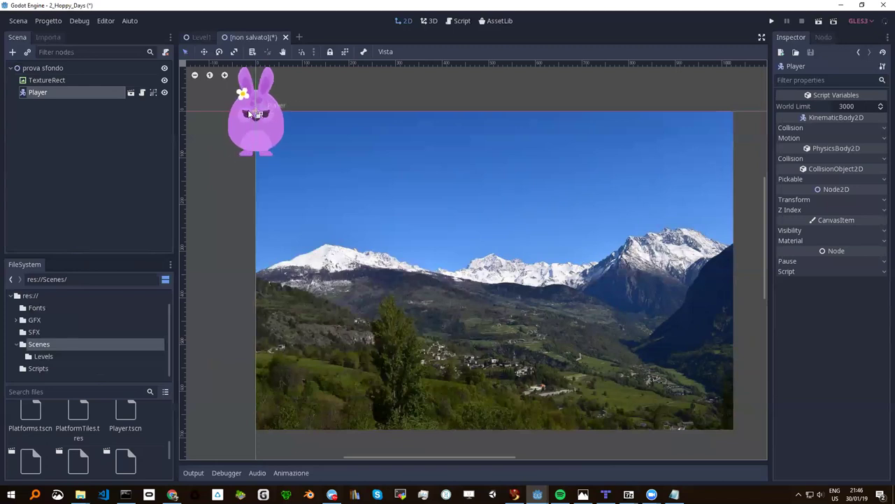
mouse_move(252, 115)
mouse_down()
mouse_move(337, 188)
mouse_move(357, 277)
mouse_up()
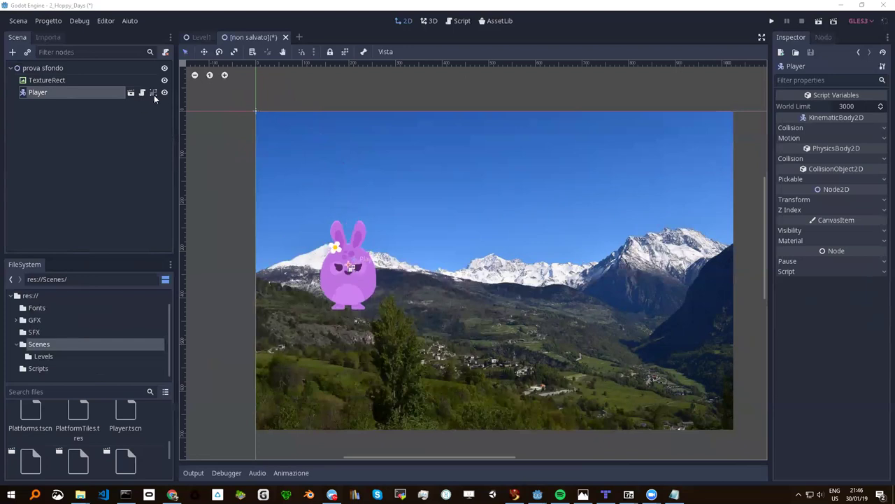
Run the scene after saving it as prova sfondo.tscn, then close the unresponsive game window.
click(819, 21)
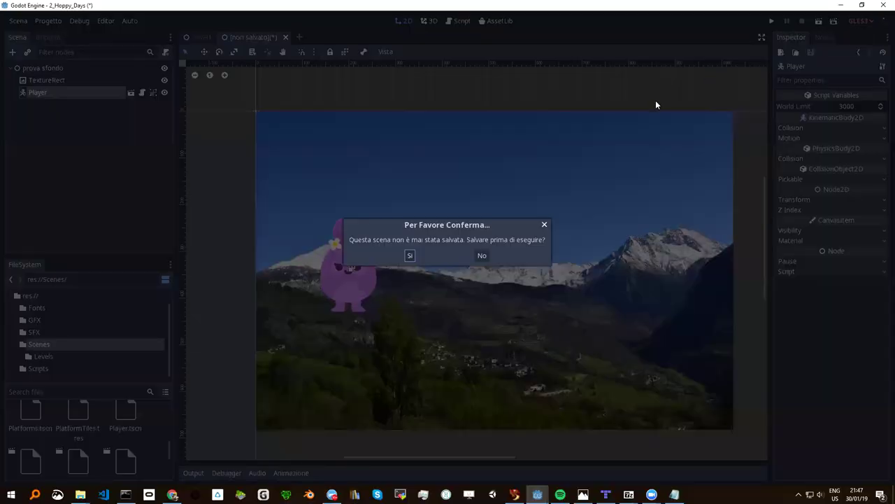
click(412, 256)
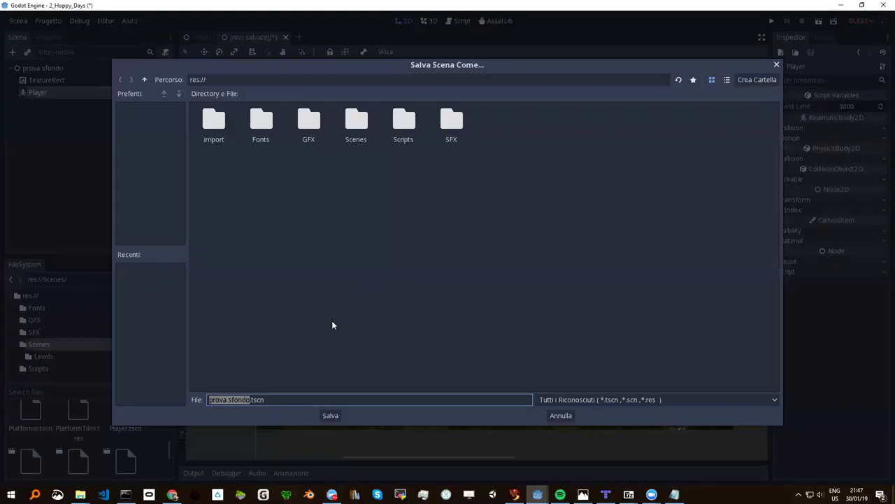
click(329, 416)
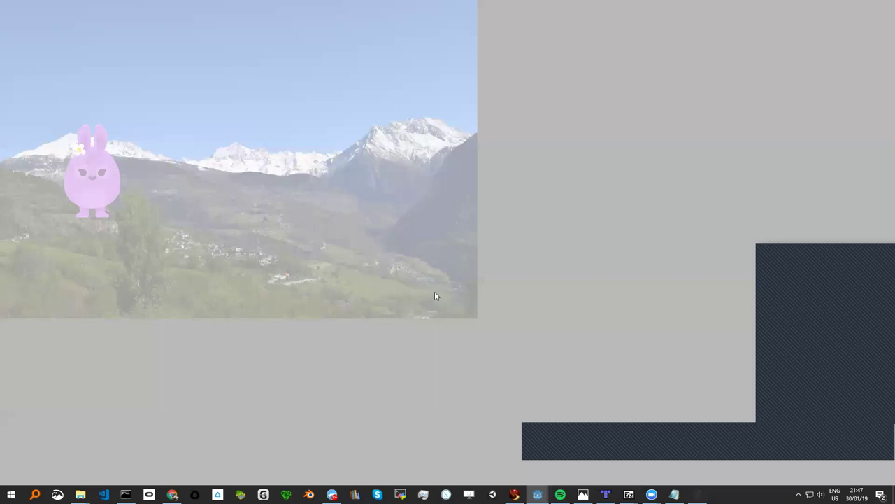
click(431, 269)
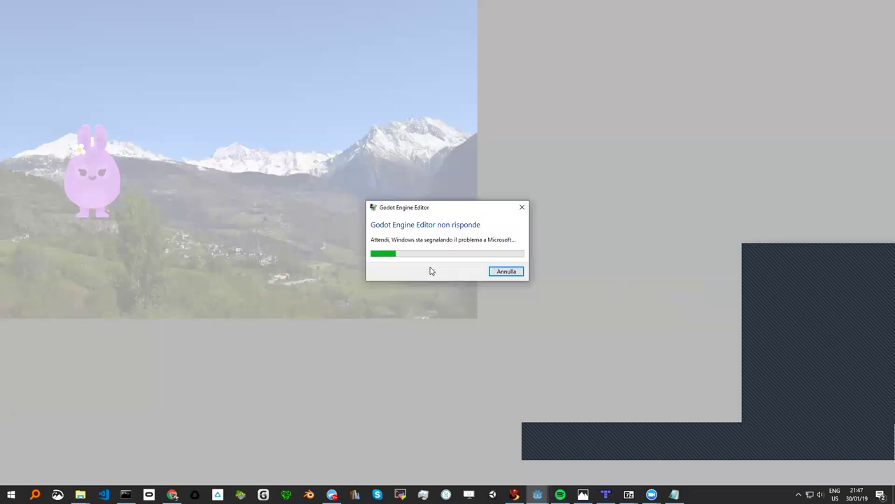
click(508, 273)
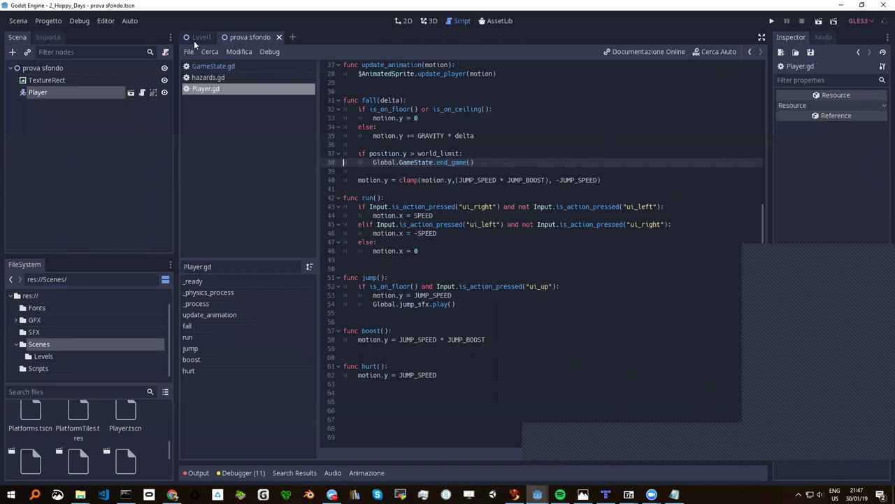
Back in the 2D view, keep Player after the background and rename TextureRect to 'sfondo'.
click(401, 19)
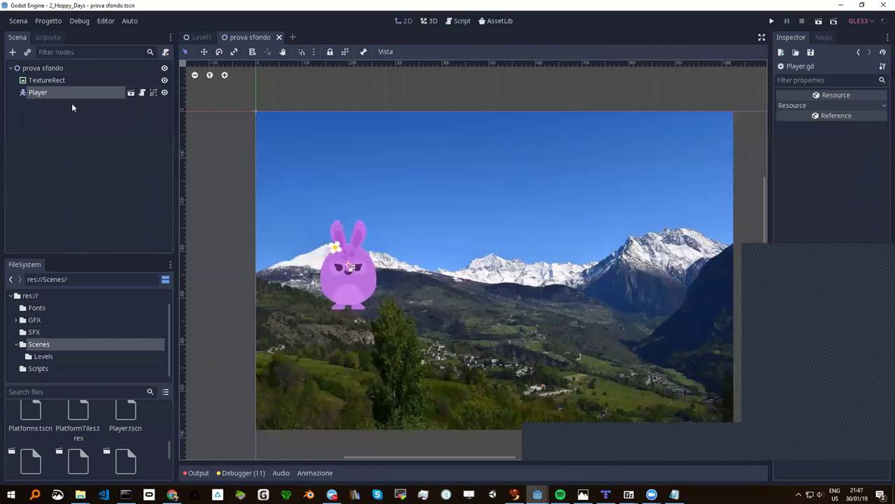
drag(40, 91, 42, 74)
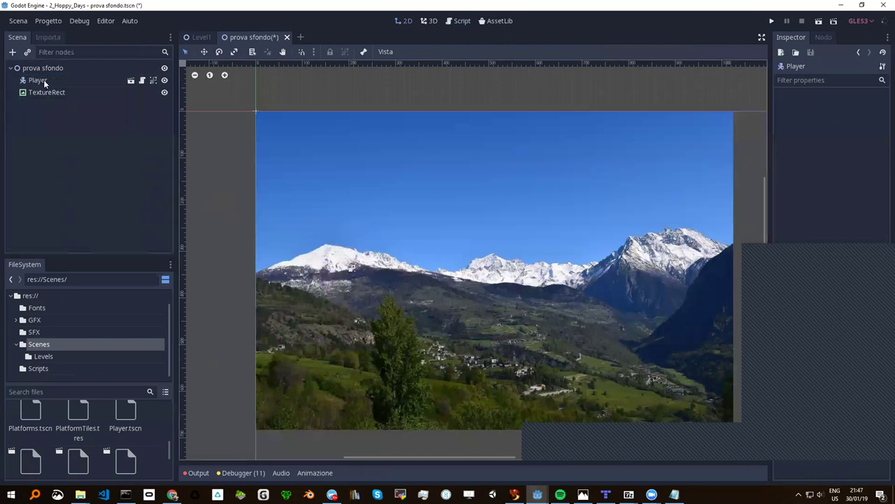
drag(43, 80, 45, 97)
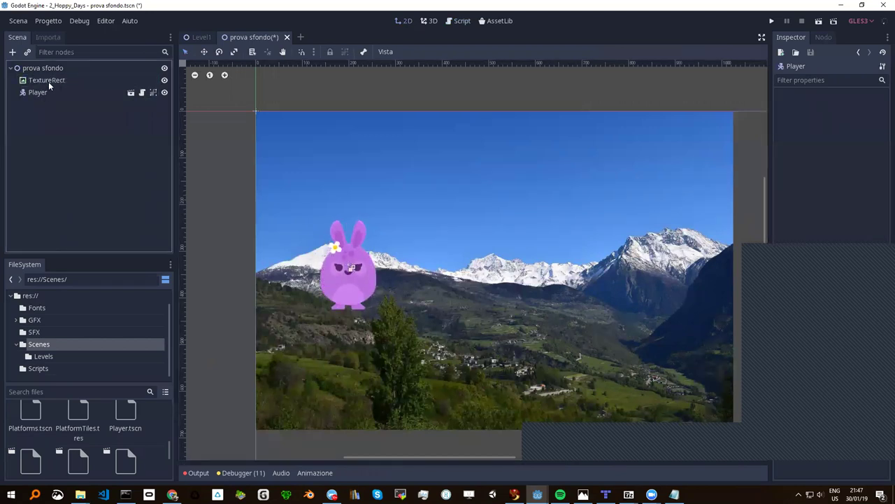
double_click(57, 80)
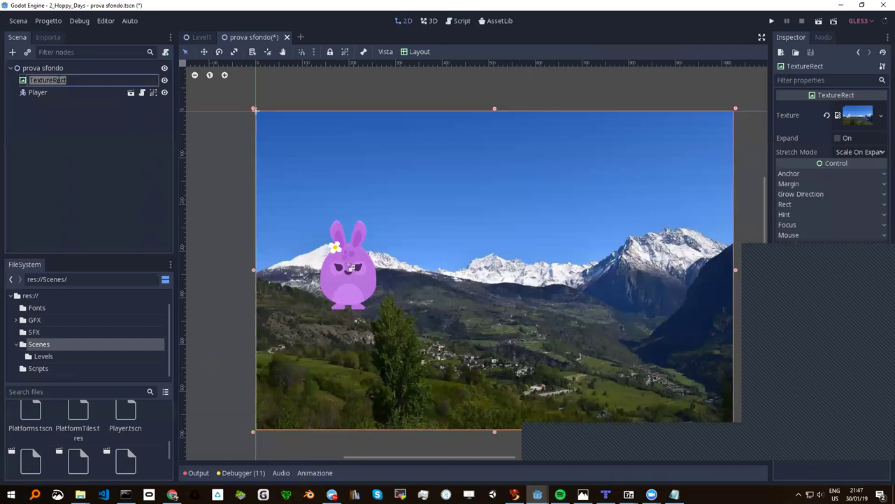
text(sfondo)
key(Return)
Open the Player node's attached script, then reselect the prova sfondo root.
click(51, 96)
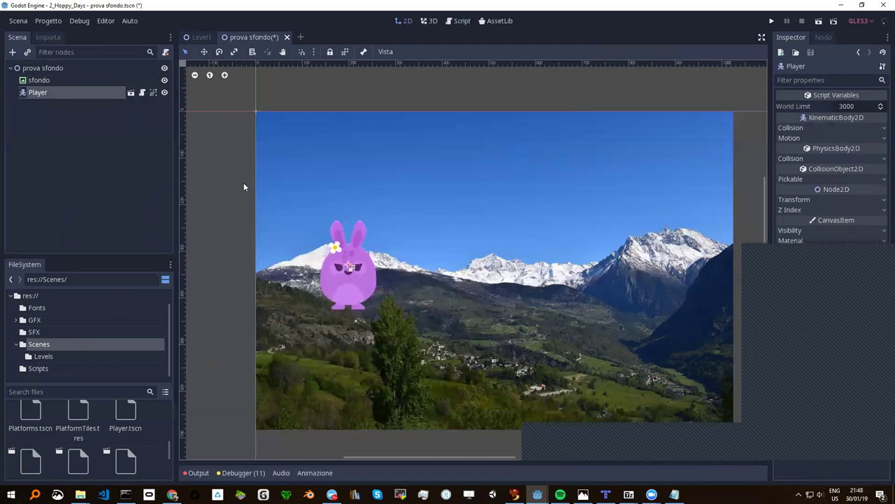
click(143, 93)
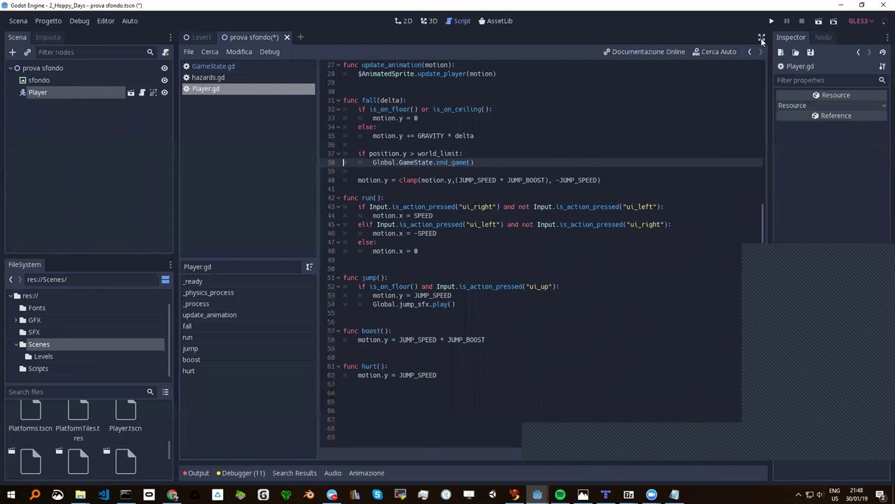
click(46, 67)
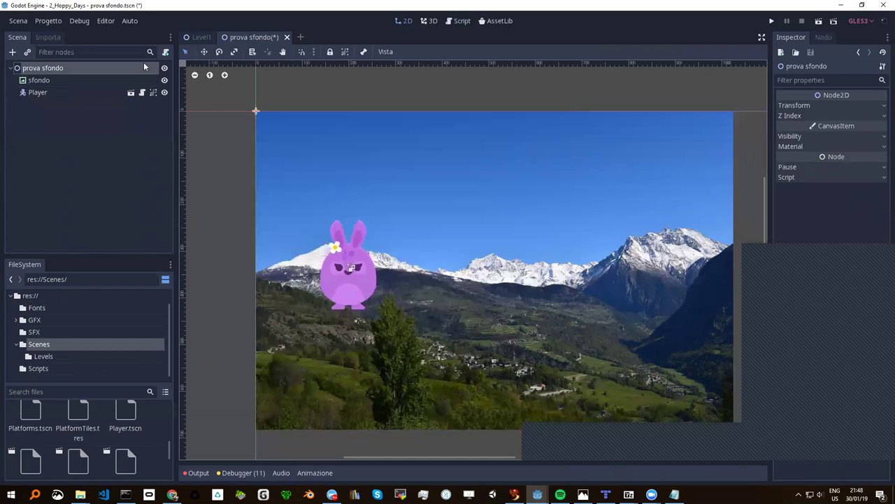
click(29, 55)
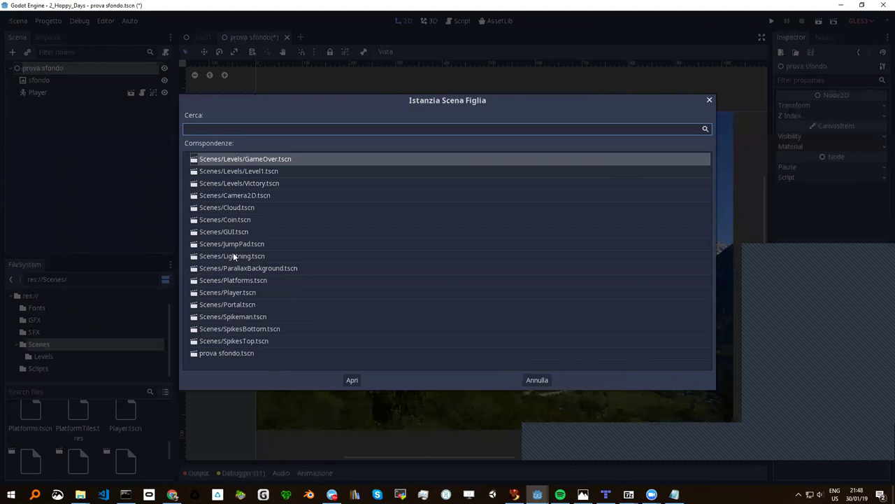
double_click(236, 280)
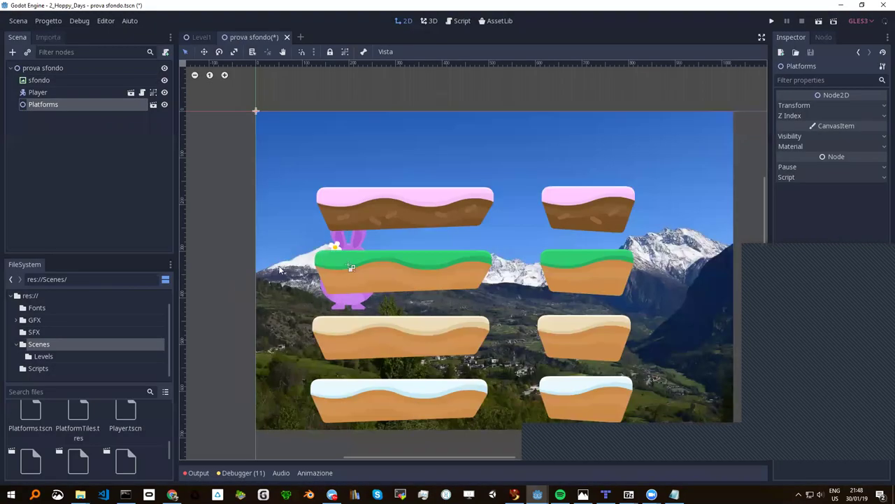
right_click(46, 105)
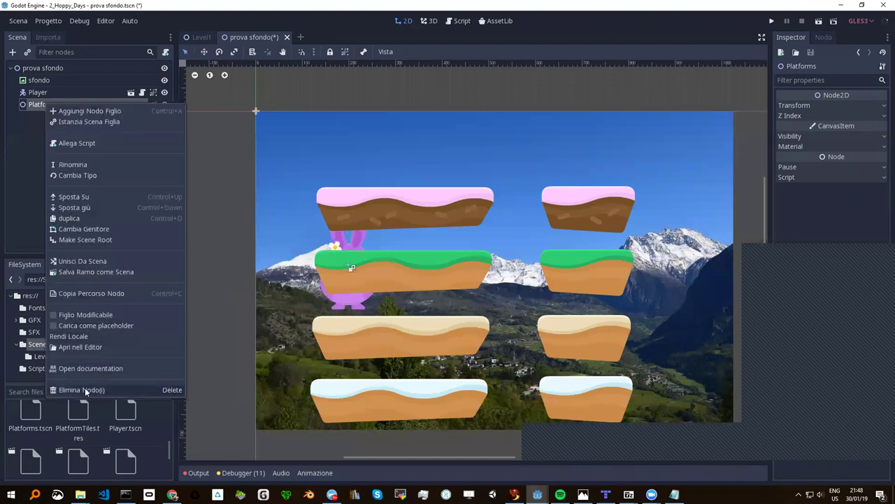
click(84, 389)
click(424, 256)
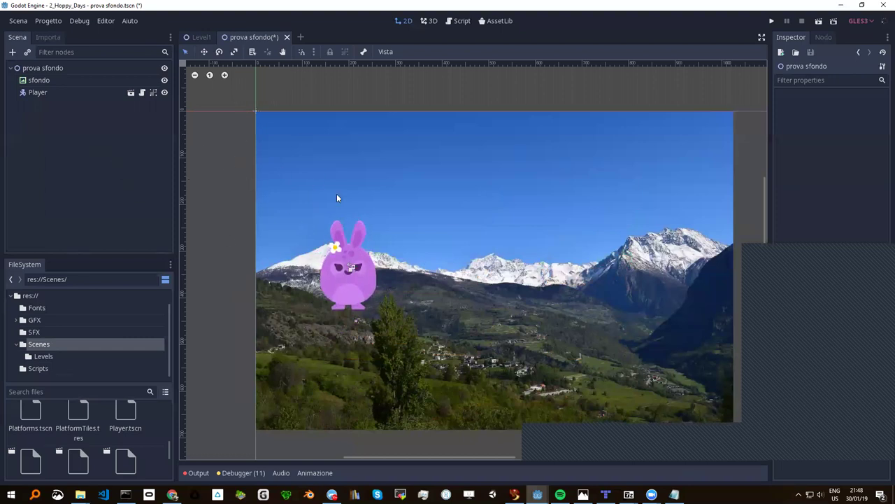
Add a TileMap child to prova sfondo by searching 'tile' in the Add Node dialog.
click(30, 70)
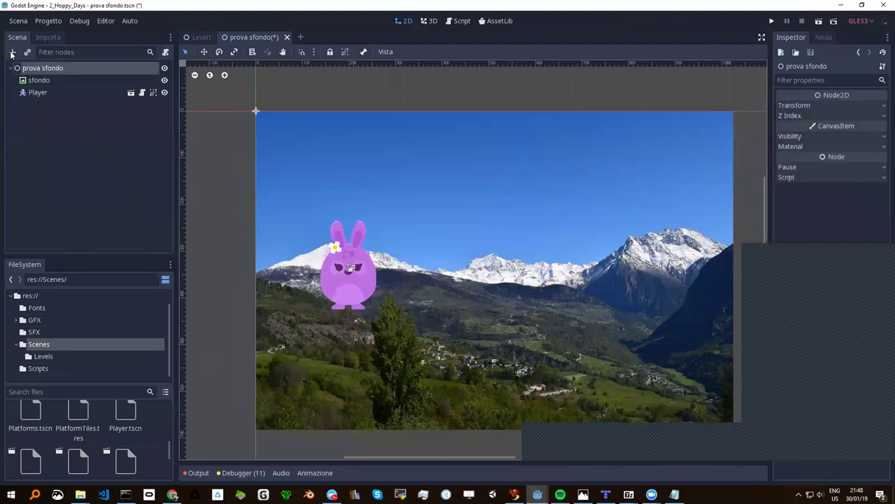
click(12, 53)
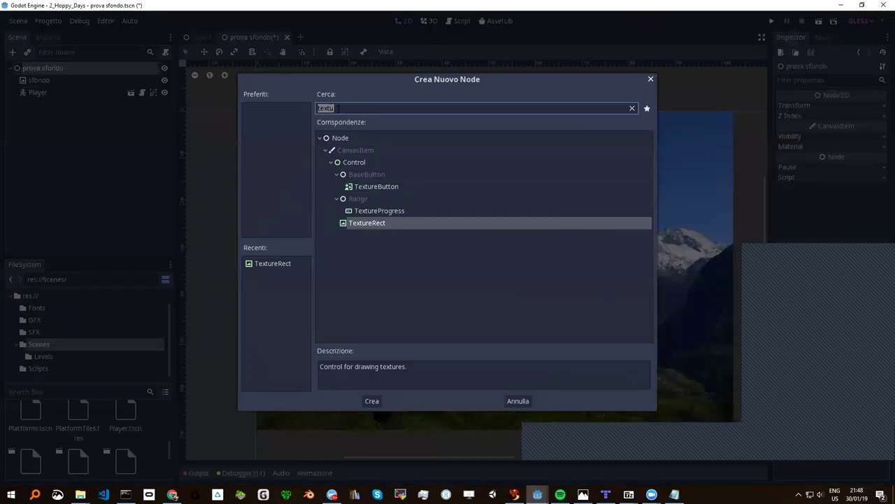
text(til)
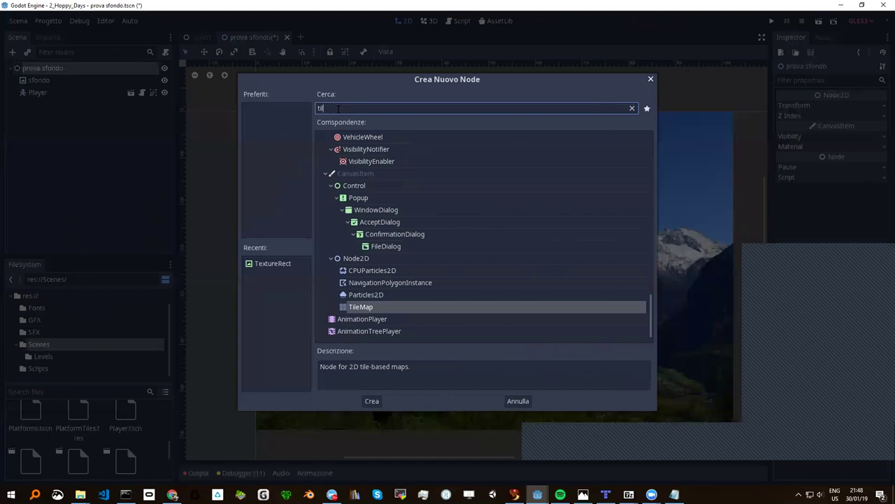
text(es)
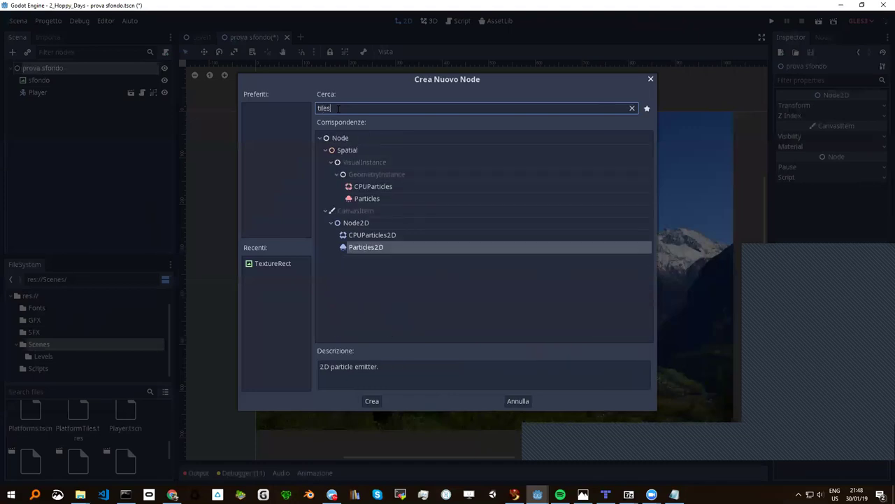
text(et)
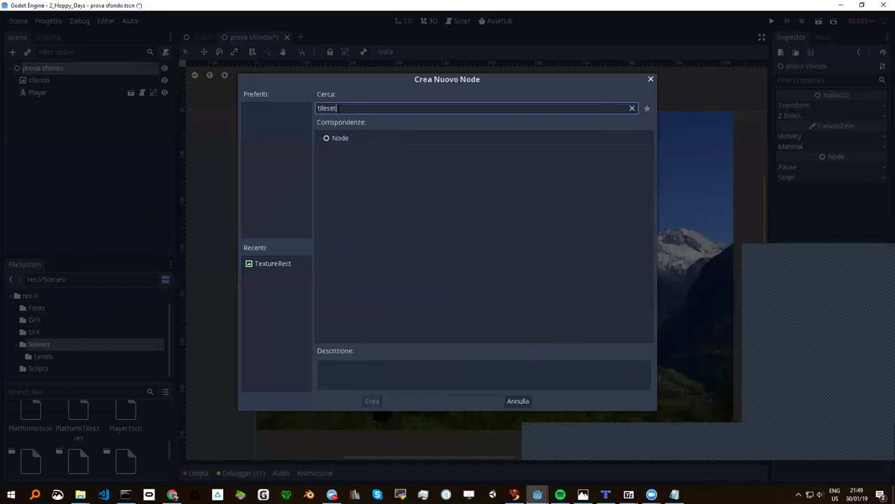
key(ctrl+a)
text(til)
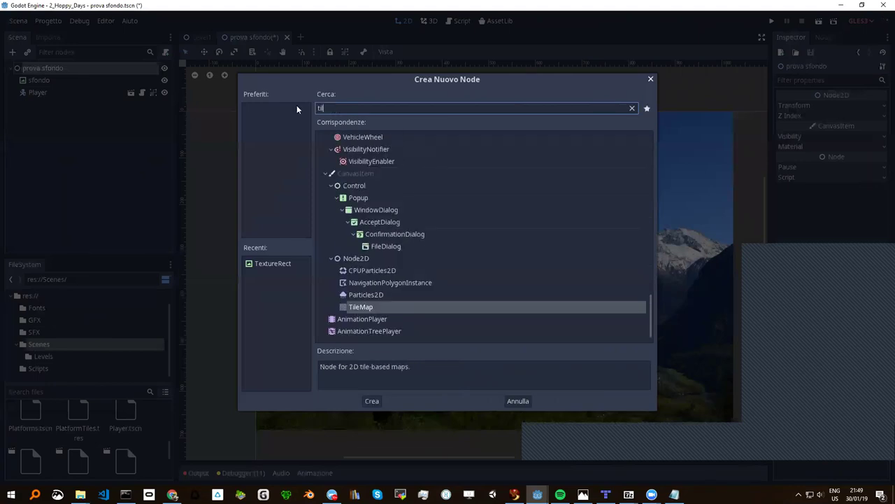
text(e)
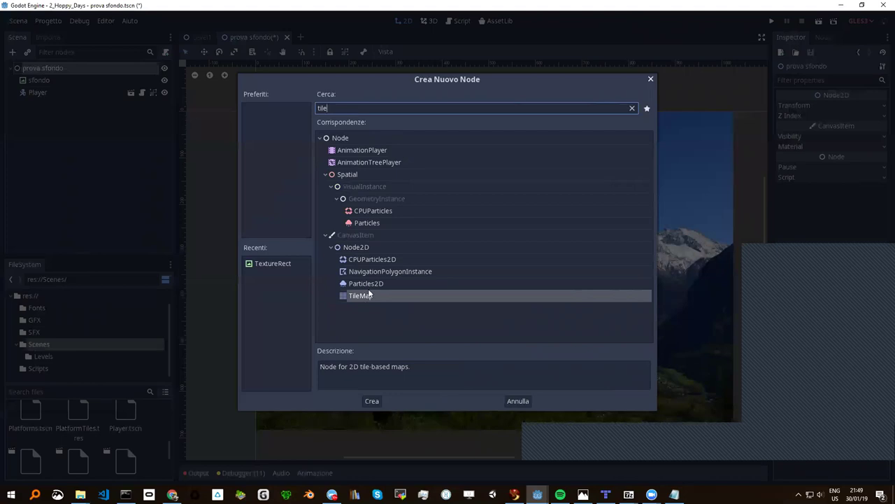
double_click(354, 295)
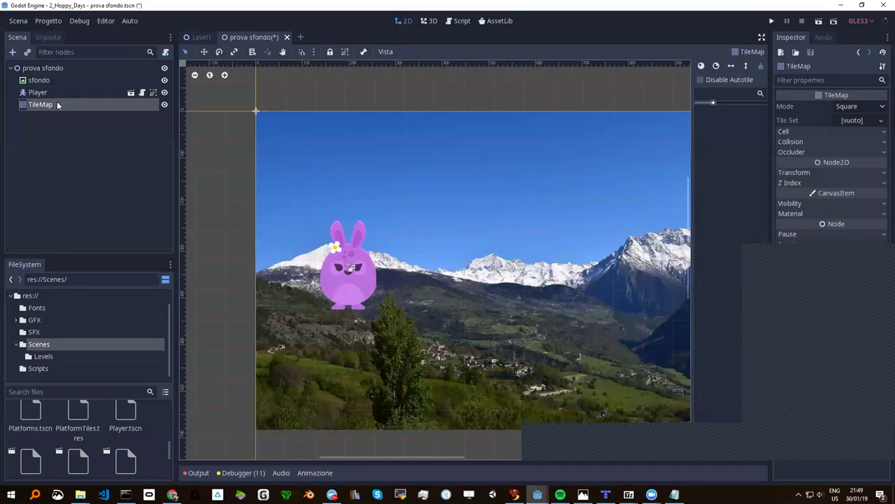
Start loading a tile set for the TileMap from file, then cancel the file dialog.
click(867, 122)
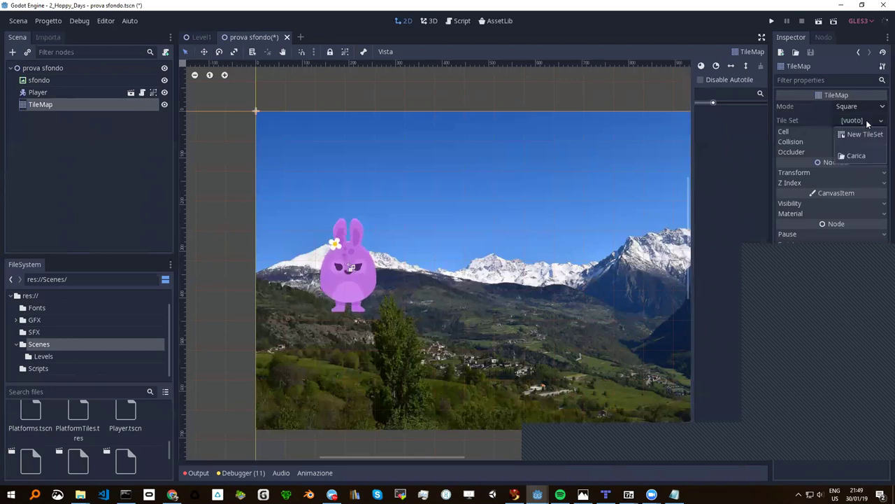
click(853, 156)
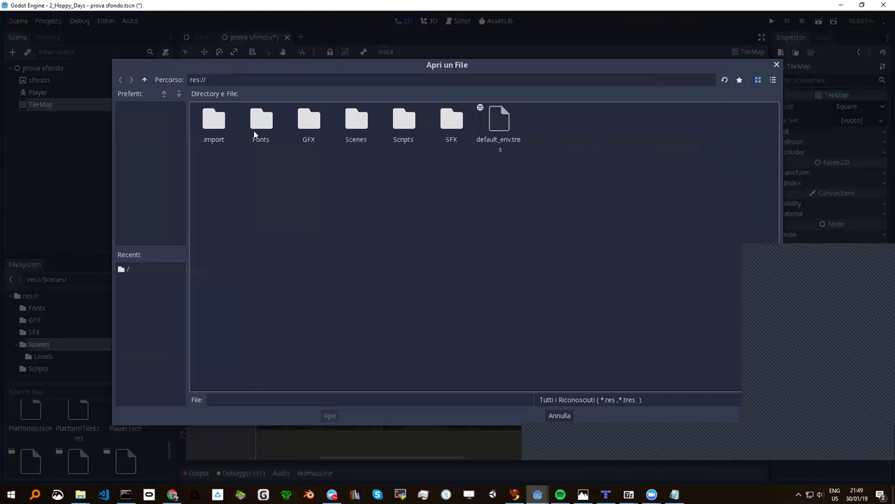
click(776, 64)
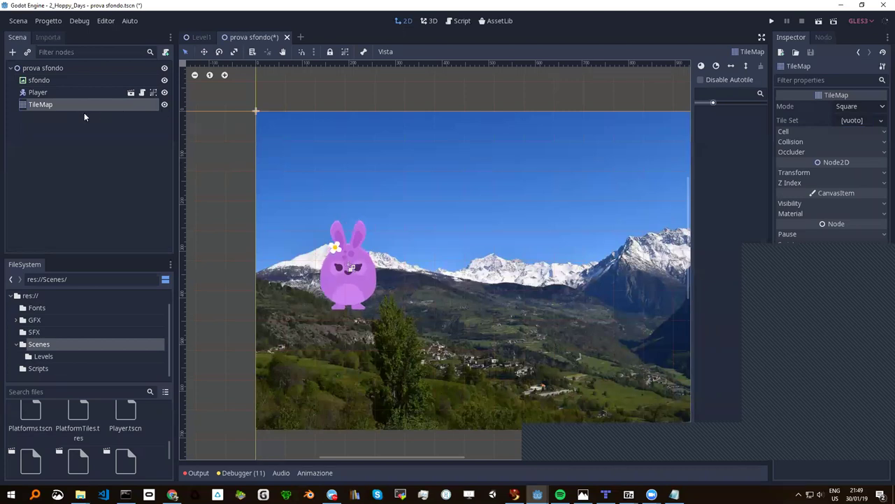
Delete the TileMap node from the scene and confirm the deletion.
right_click(46, 107)
click(68, 341)
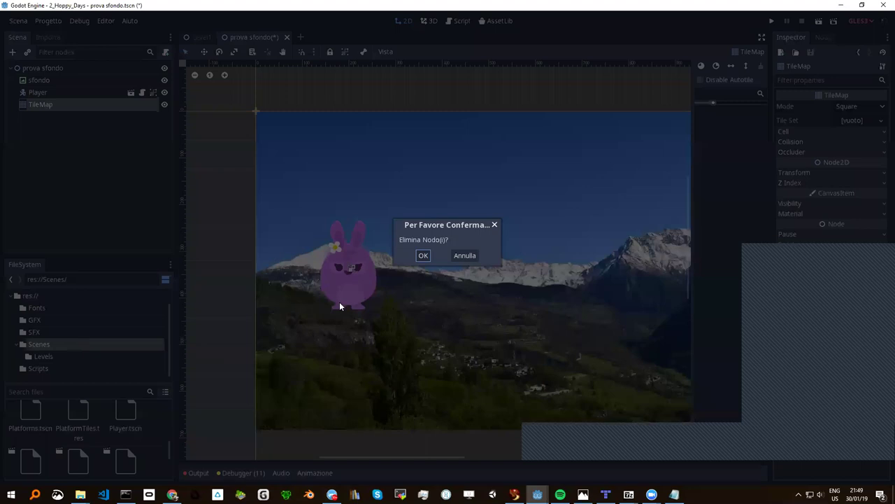
click(424, 256)
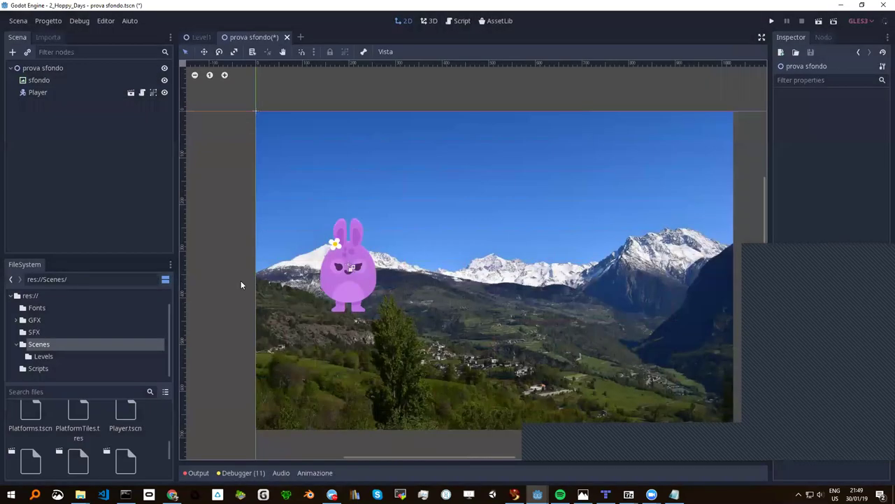
Browse the FileSystem into the GFX Environment folder to find ground_grass.png.
click(16, 320)
scroll(166, 335, down, 3)
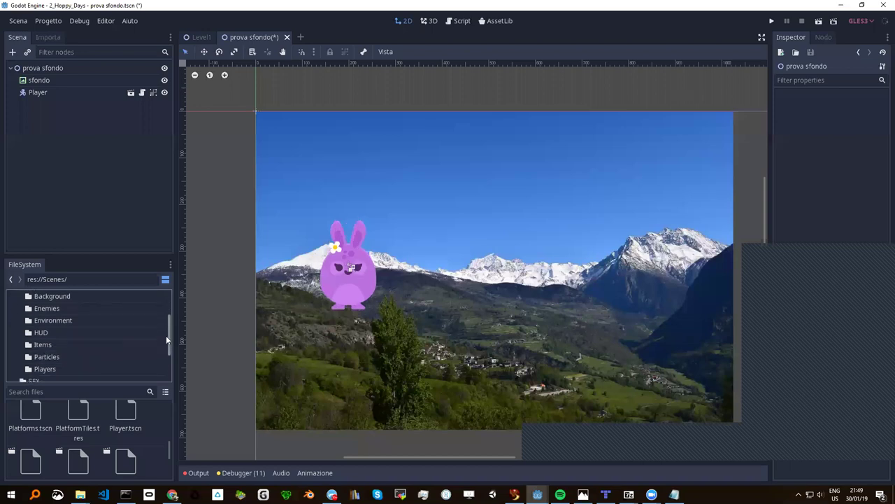
click(60, 317)
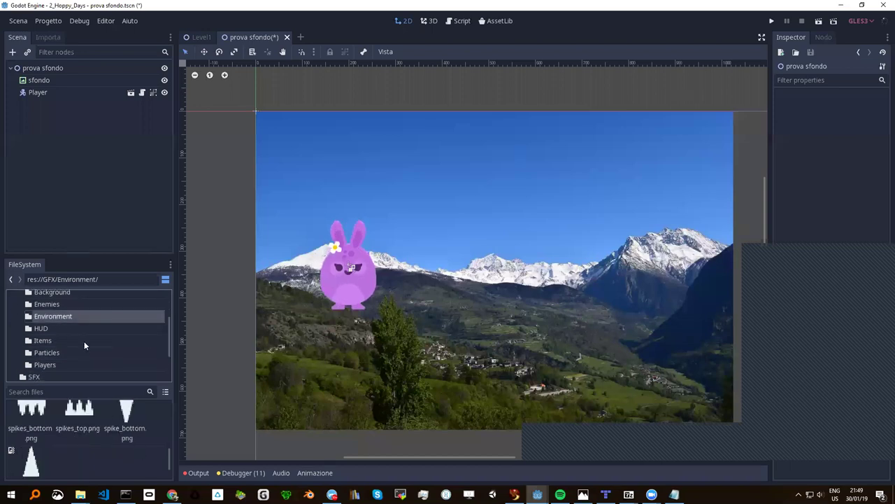
drag(170, 456, 166, 421)
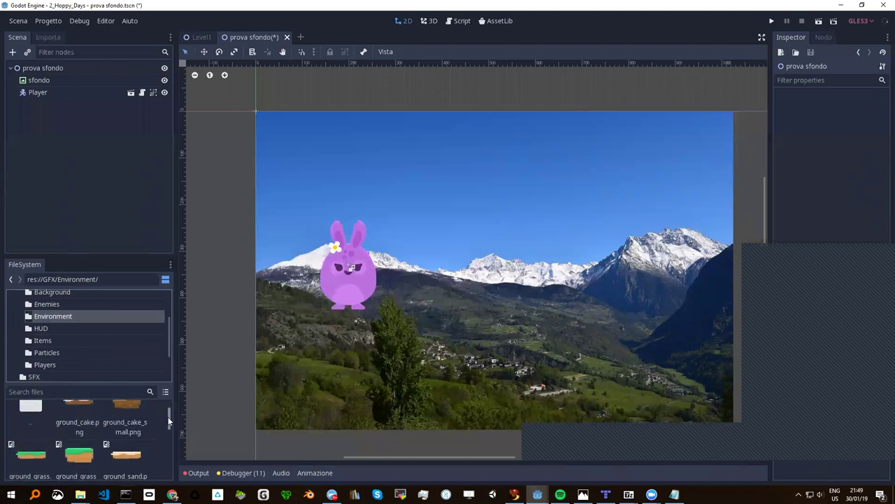
scroll(60, 420, up, 2)
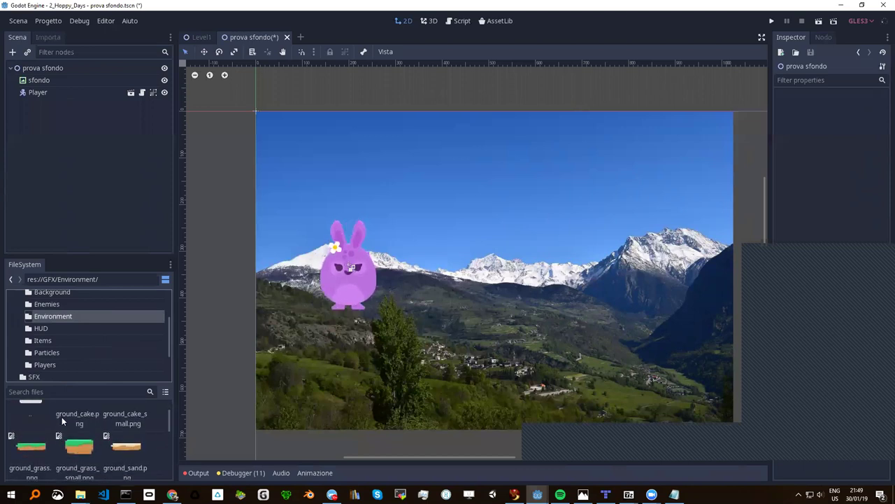
scroll(67, 416, down, 1)
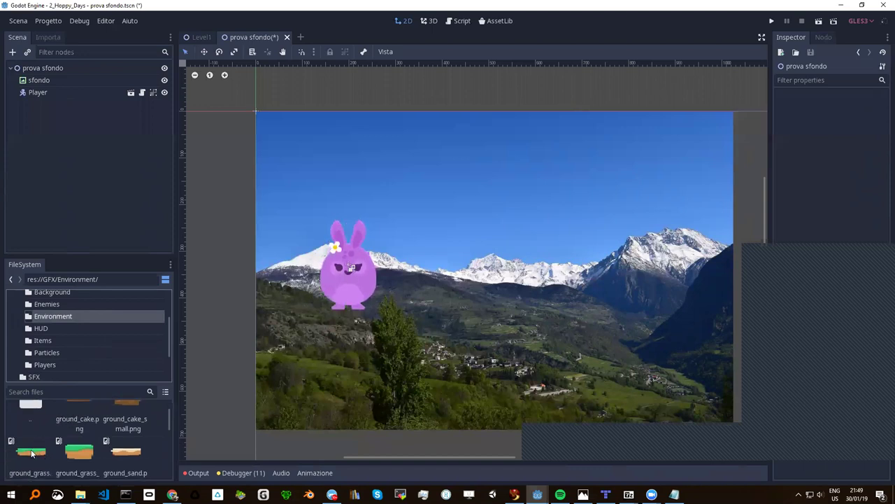
scroll(40, 441, down, 1)
Drop ground_grass.png into the viewport as a Sprite and position it just below the bunny.
drag(40, 443, 411, 355)
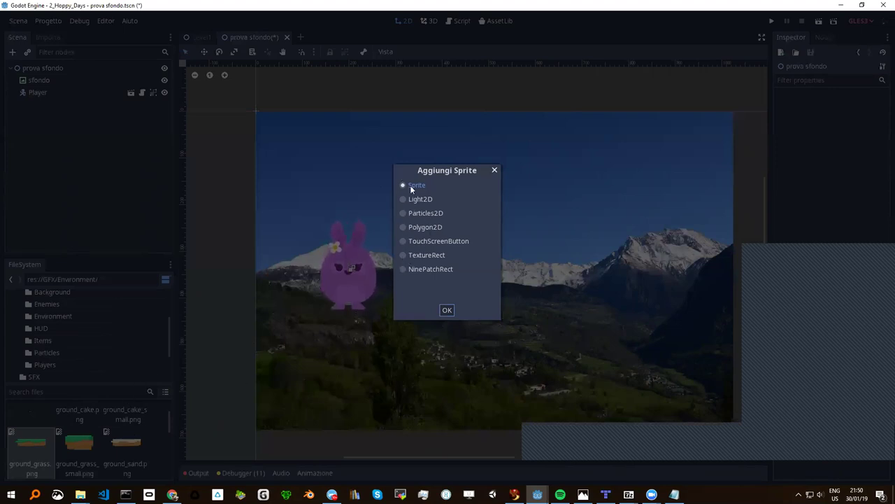
click(446, 310)
drag(407, 346, 378, 344)
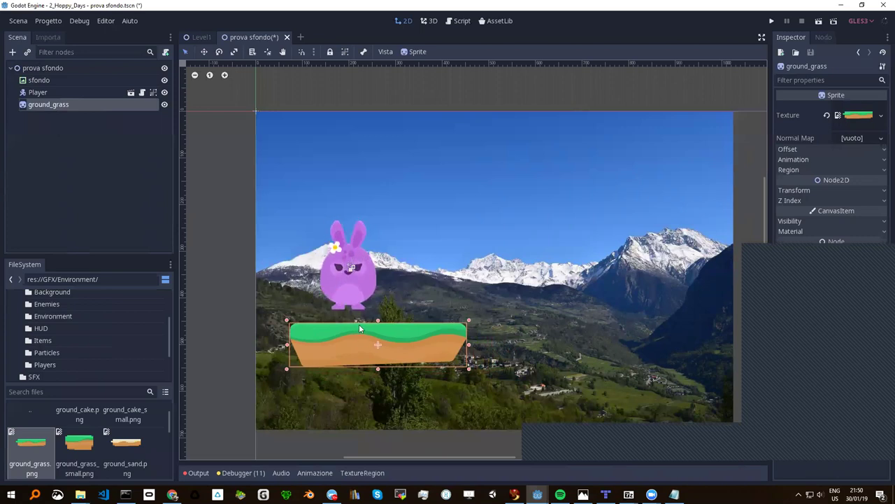
drag(354, 328, 361, 349)
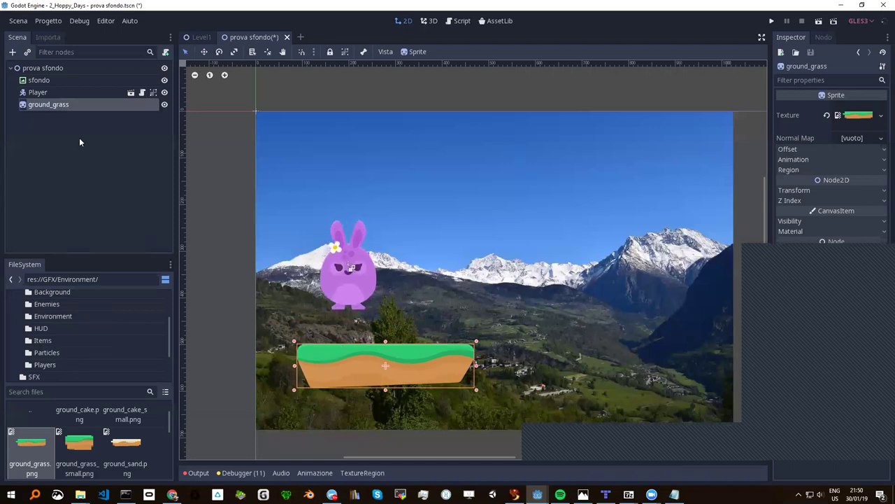
click(45, 68)
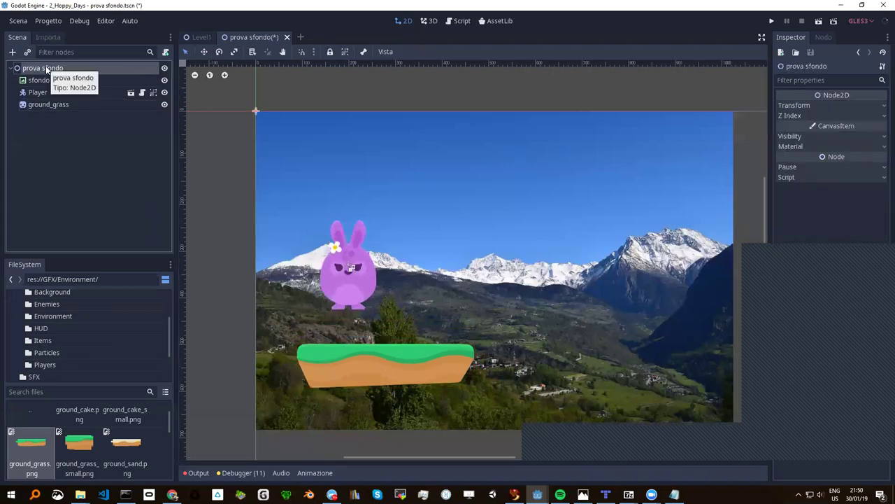
Add a StaticBody2D child to the root, found by searching 'body', and move ground_grass under it.
right_click(45, 67)
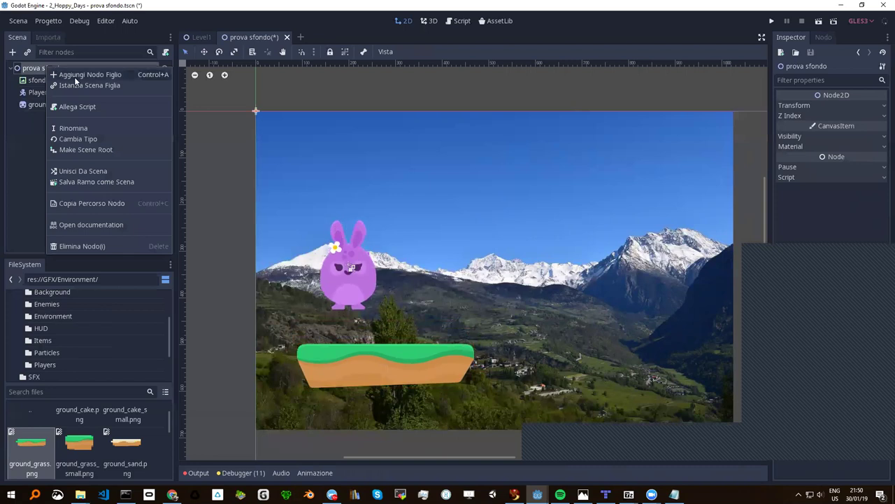
click(76, 78)
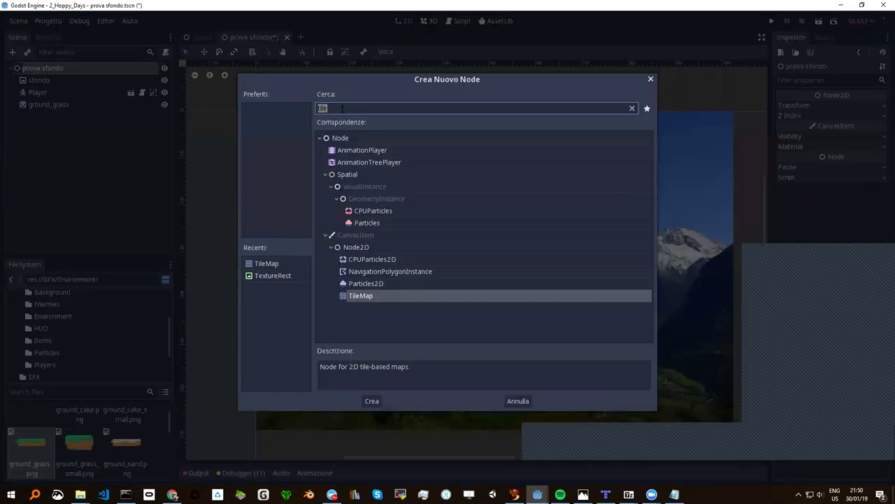
text(rigid)
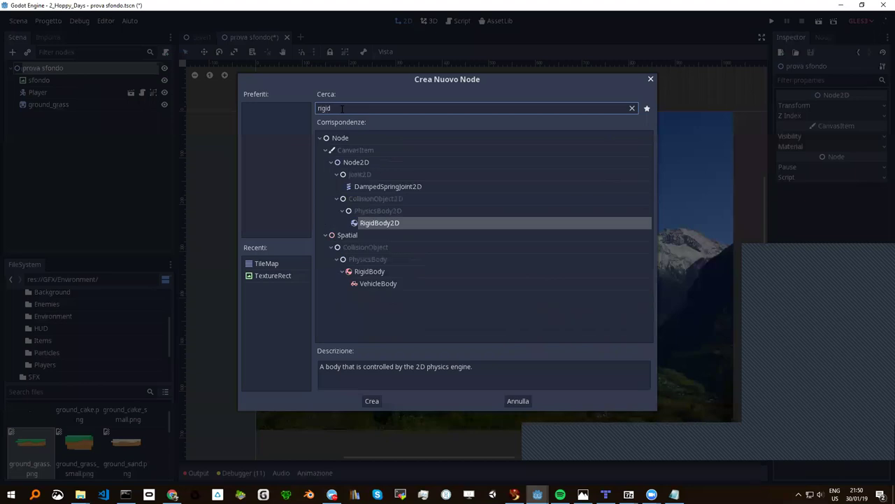
click(376, 211)
click(349, 110)
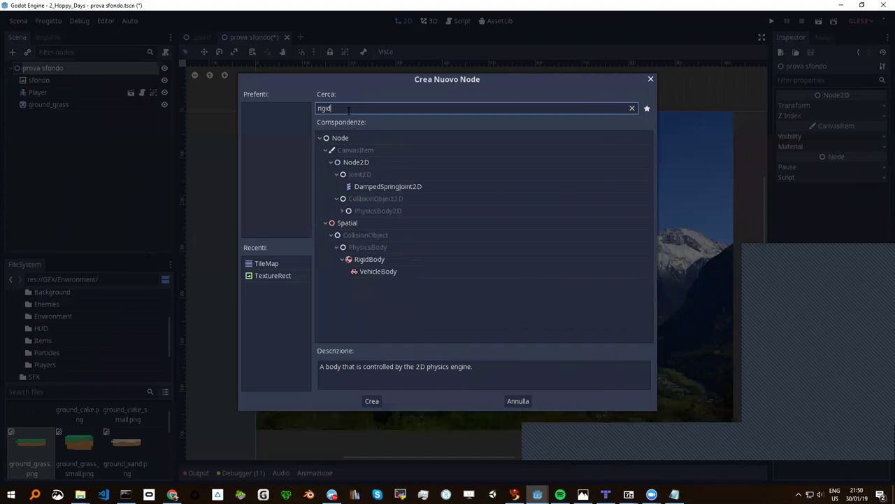
key(BackSpace)
key(BackSpace)
key(BackSpace)
key(BackSpace)
key(BackSpace)
text(b)
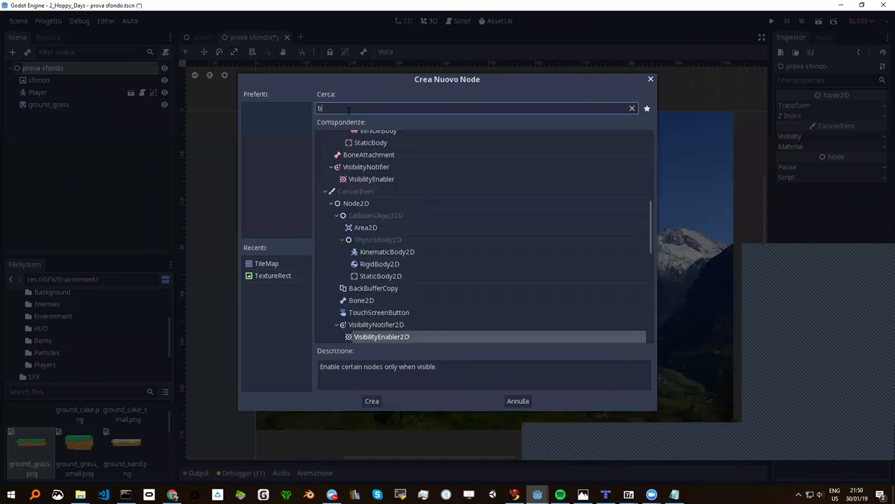
text(ody)
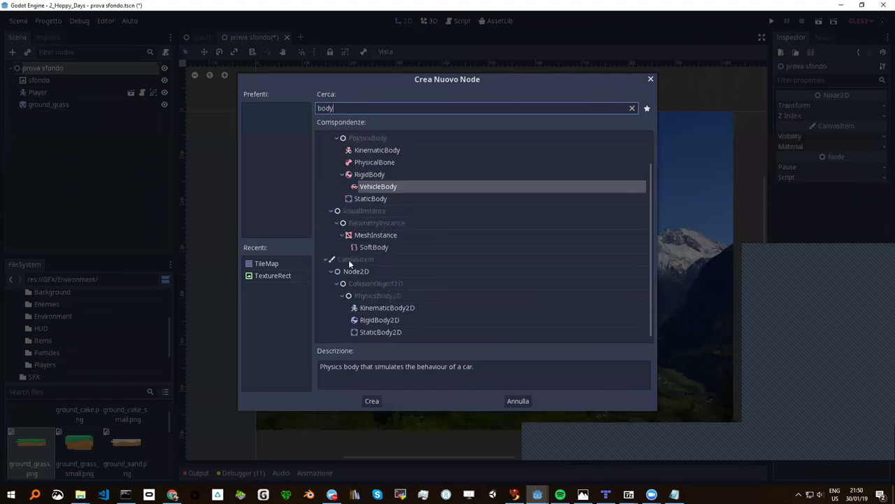
click(378, 332)
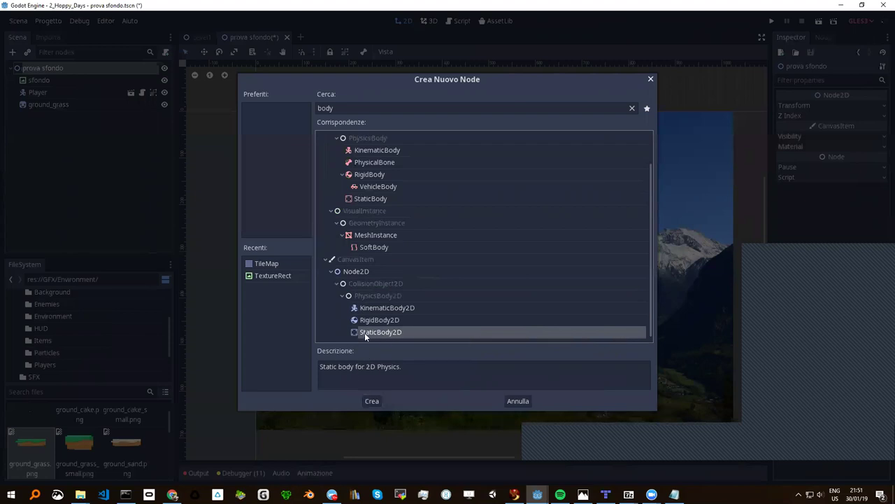
click(372, 401)
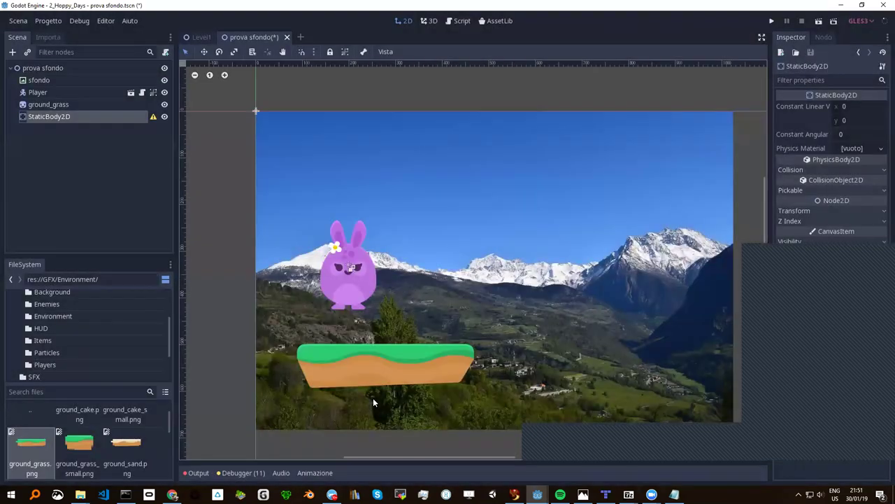
drag(49, 103, 54, 117)
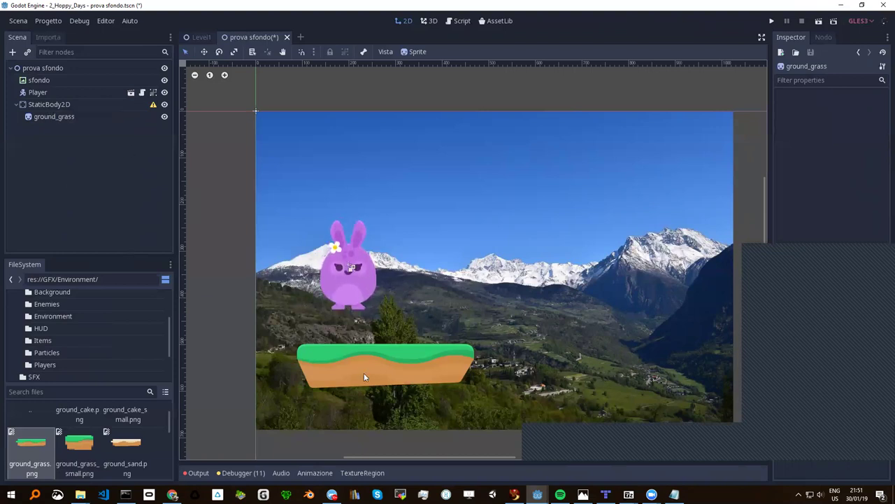
Add a CollisionShape2D under StaticBody2D via the 'collisione' search, then delete it.
click(54, 105)
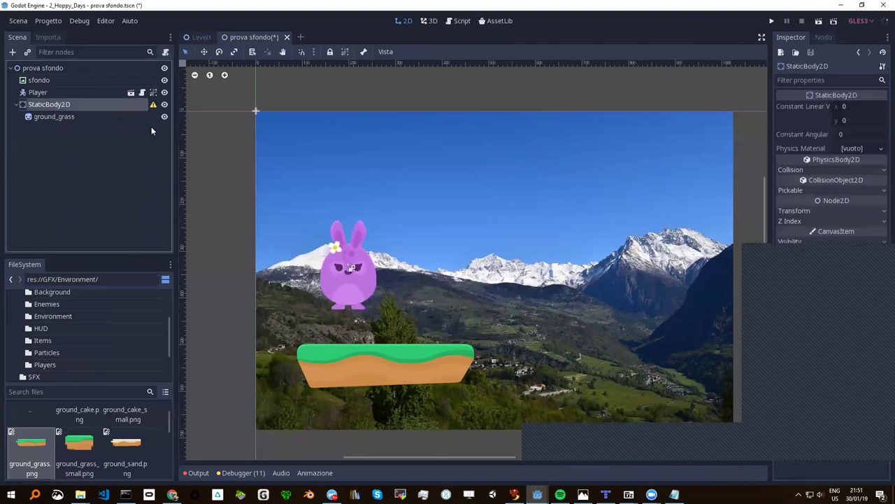
mouse_move(153, 106)
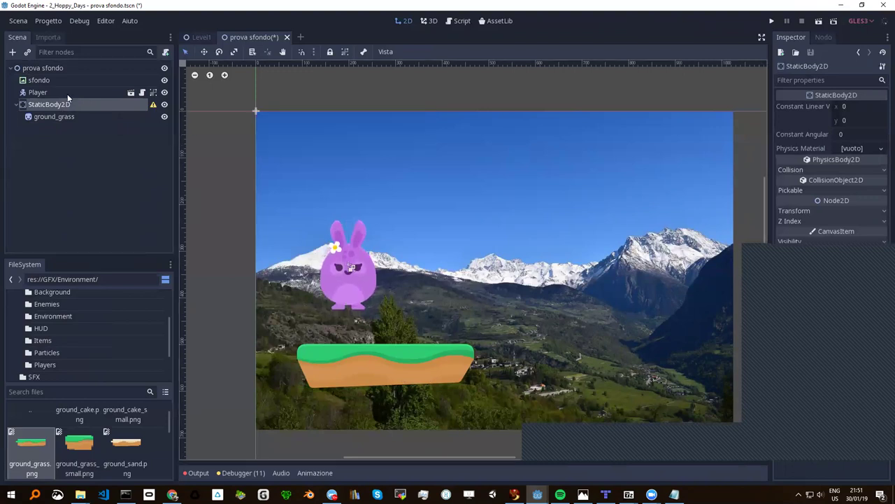
click(12, 53)
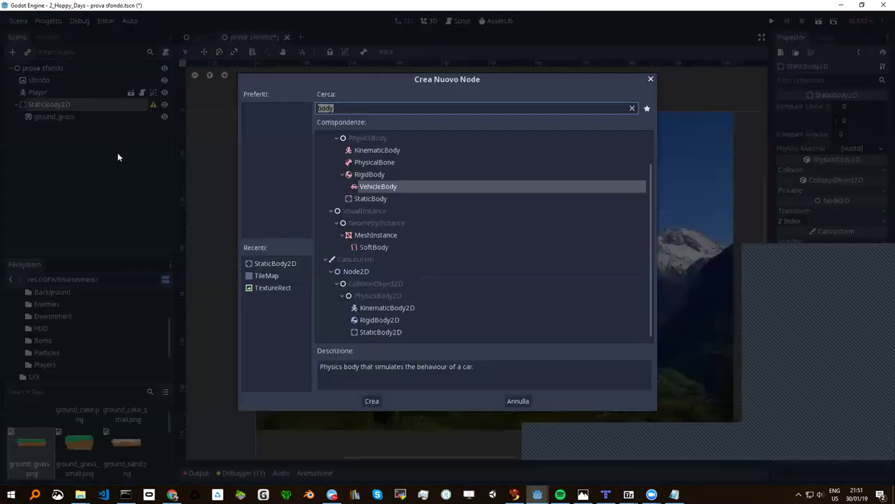
text(collisione)
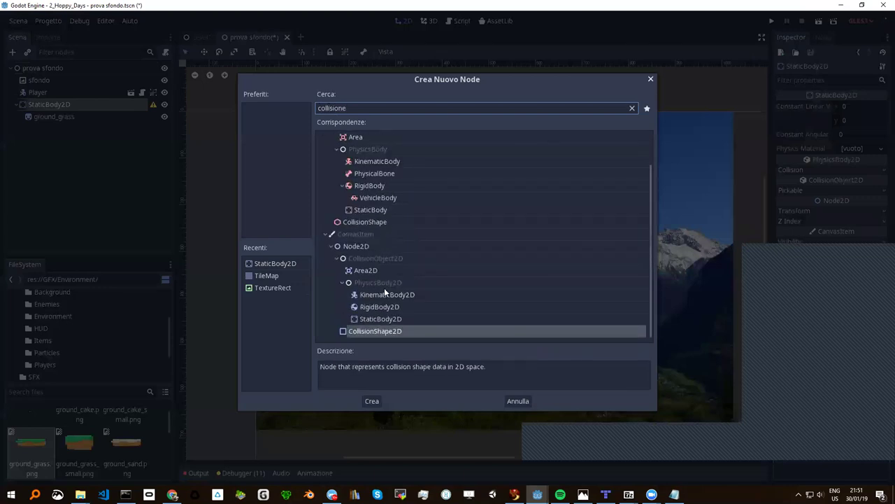
double_click(379, 330)
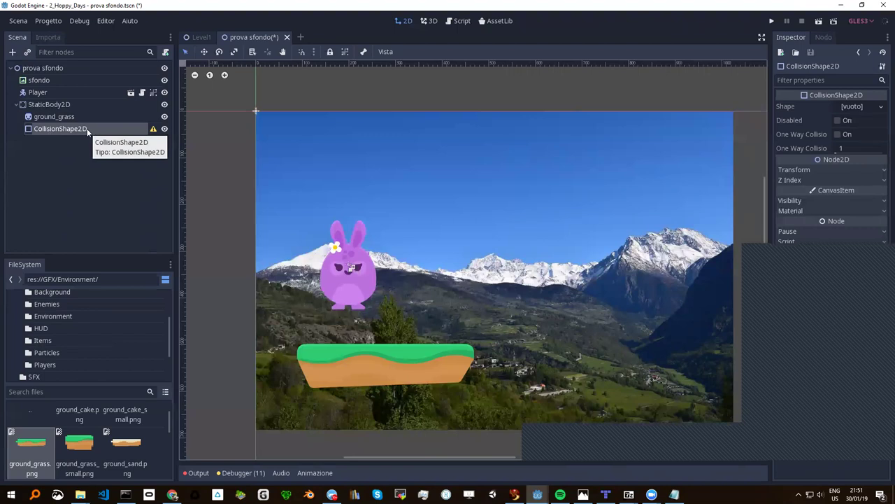
right_click(64, 133)
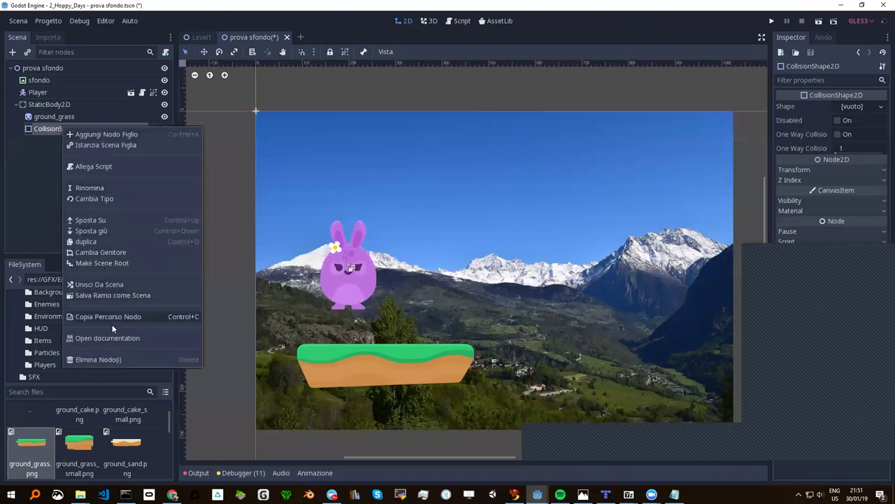
click(99, 360)
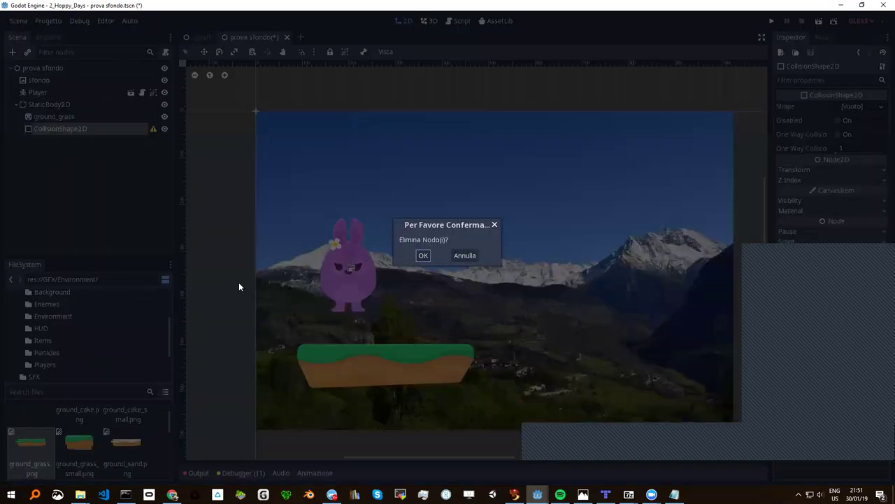
click(422, 255)
Add a CollisionPolygon2D child under StaticBody2D instead.
click(60, 104)
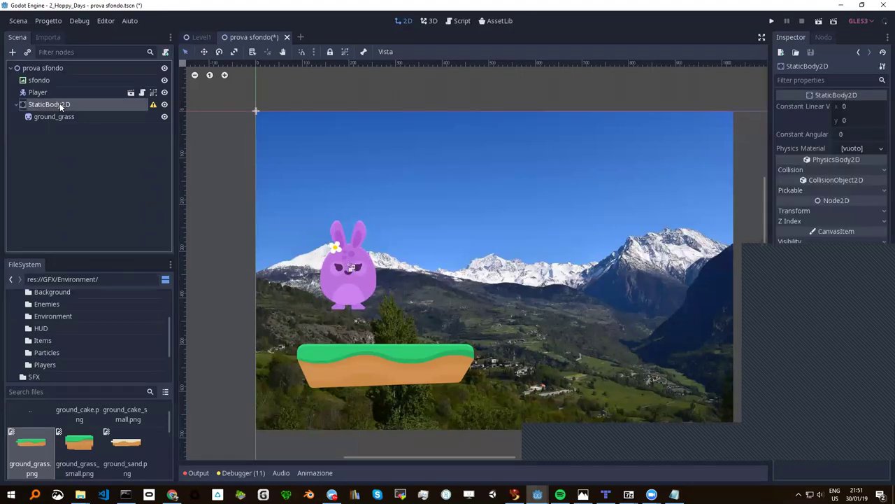
click(12, 52)
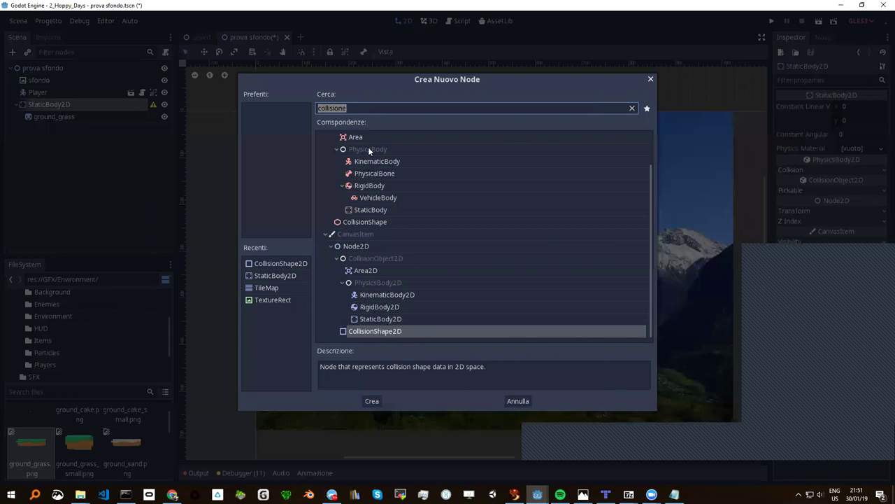
click(364, 105)
key(BackSpace)
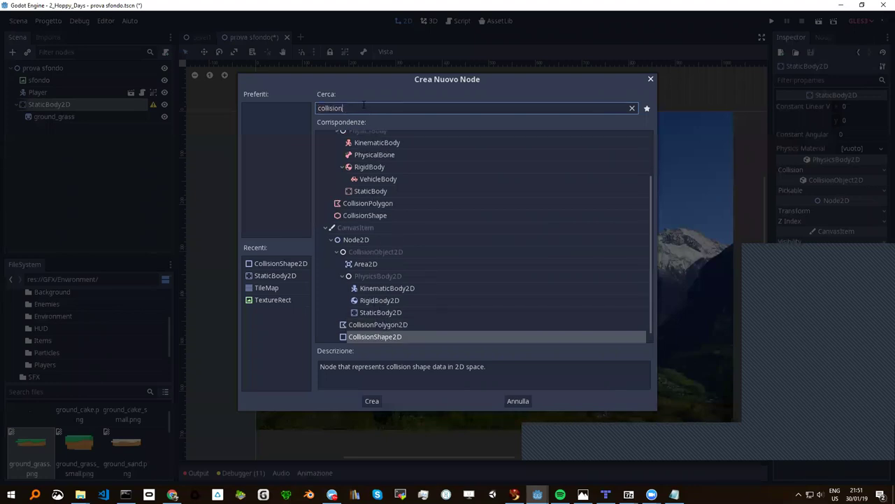
click(385, 324)
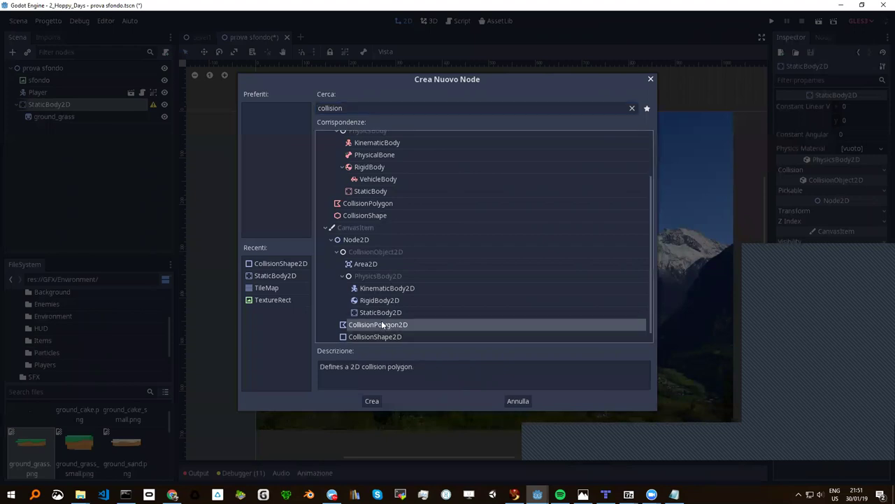
double_click(382, 321)
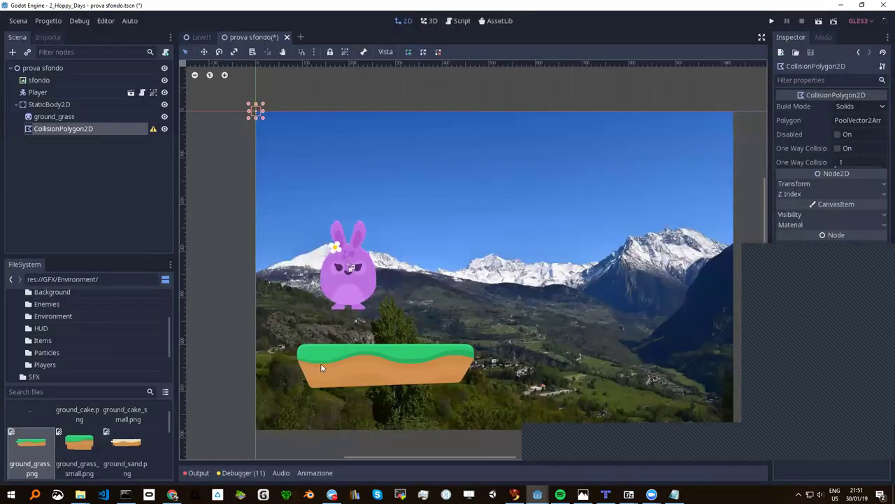
Trace a six-point collision polygon around the grass platform's edges, closing it on the first point.
click(302, 342)
click(470, 344)
click(474, 350)
click(462, 380)
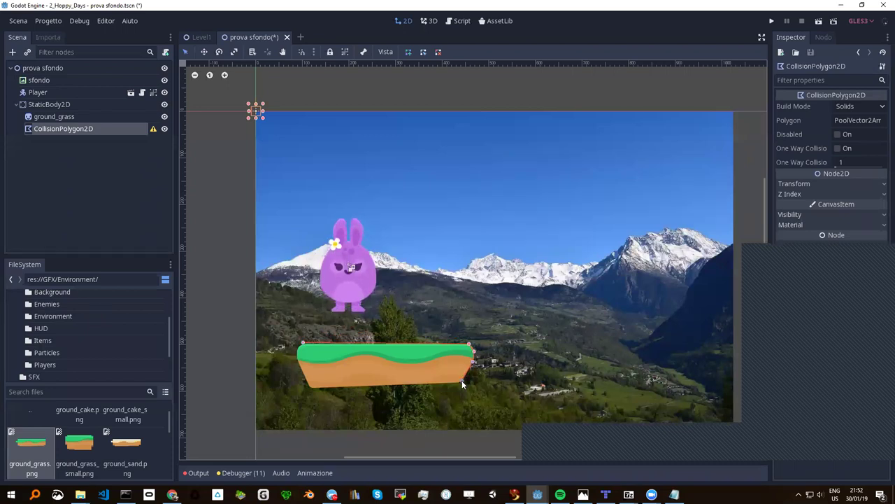
click(311, 387)
click(298, 354)
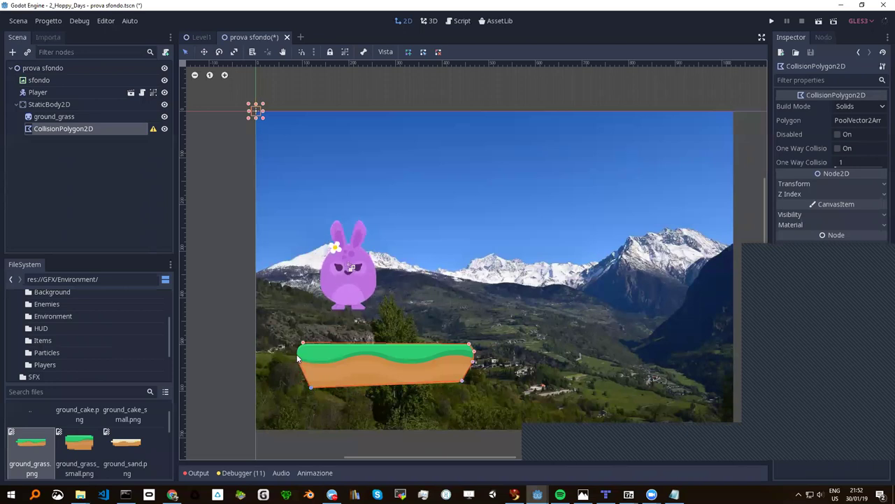
click(303, 344)
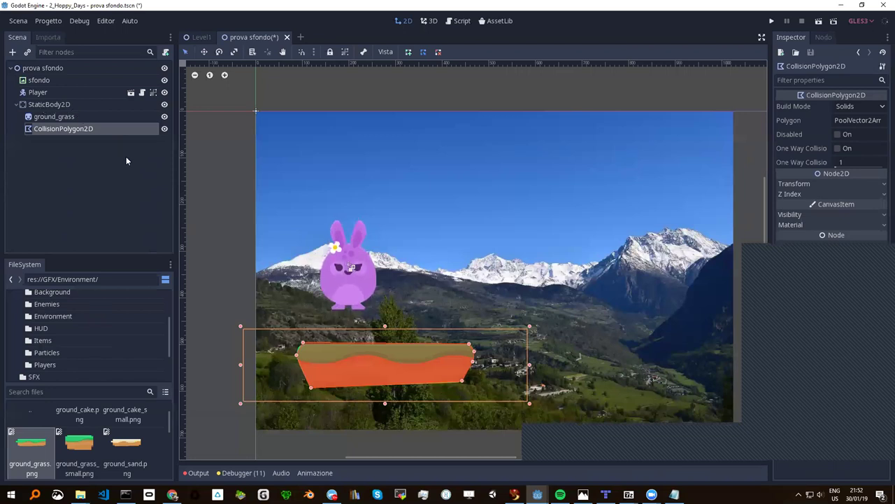
Run the scene to test the platform, close the game, and dismiss the not-responding error.
click(819, 22)
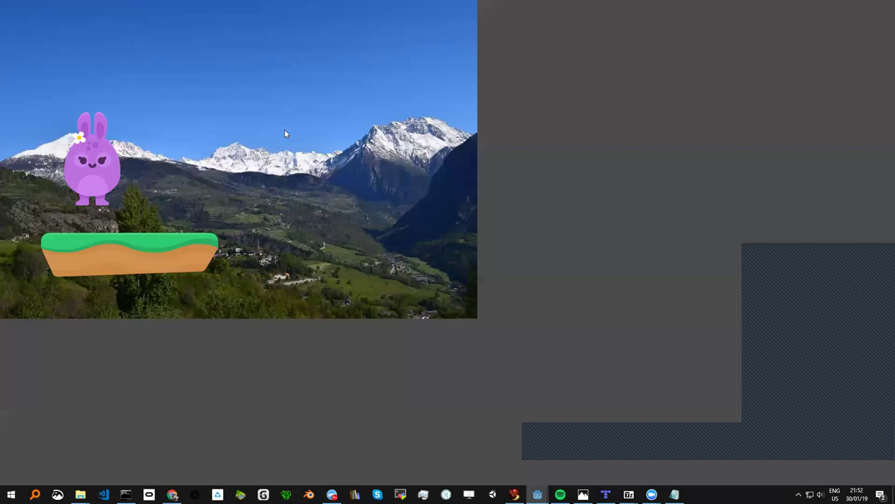
key(alt+F4)
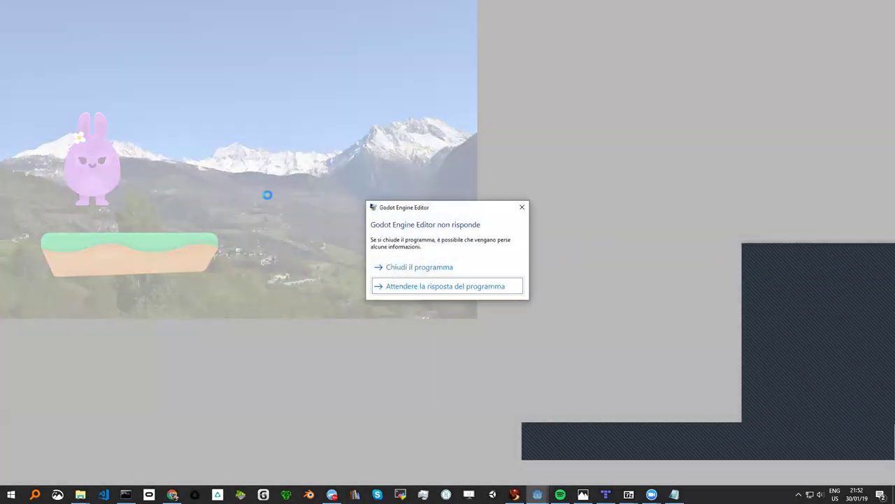
click(413, 267)
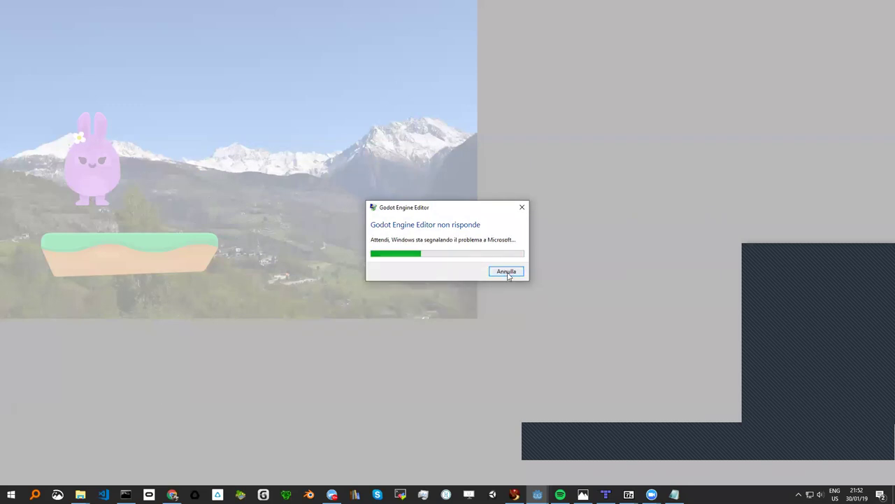
click(508, 275)
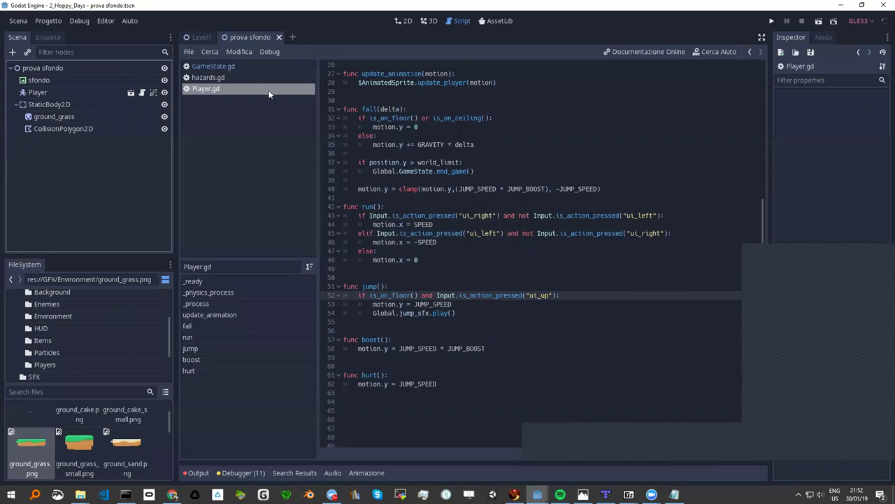
Restore the editor to a smaller window, review the engine console log, then minimize the console.
double_click(216, 5)
click(538, 494)
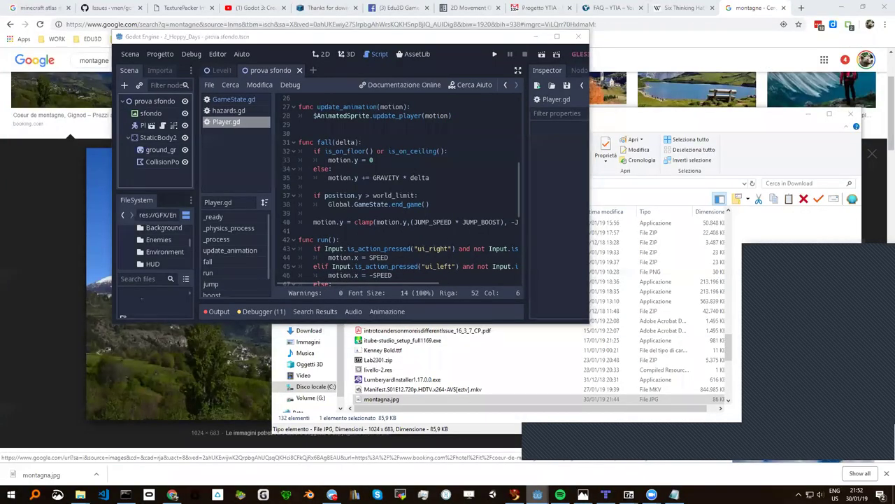
click(493, 473)
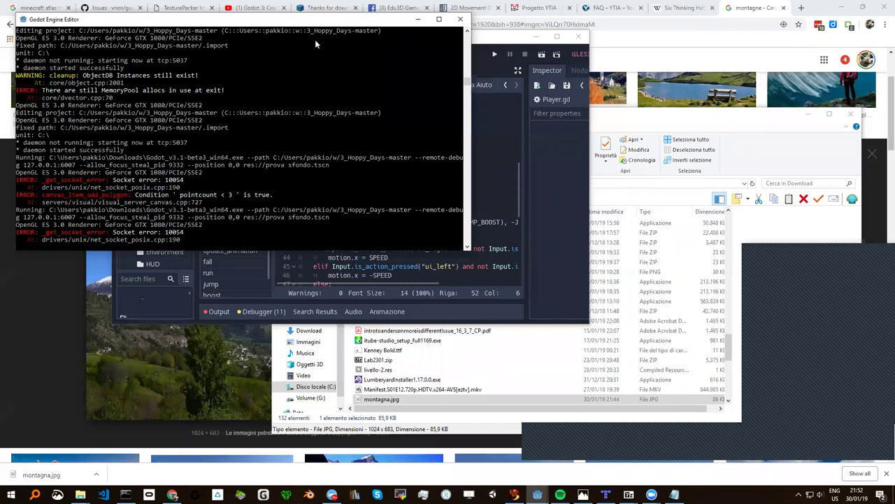
click(420, 21)
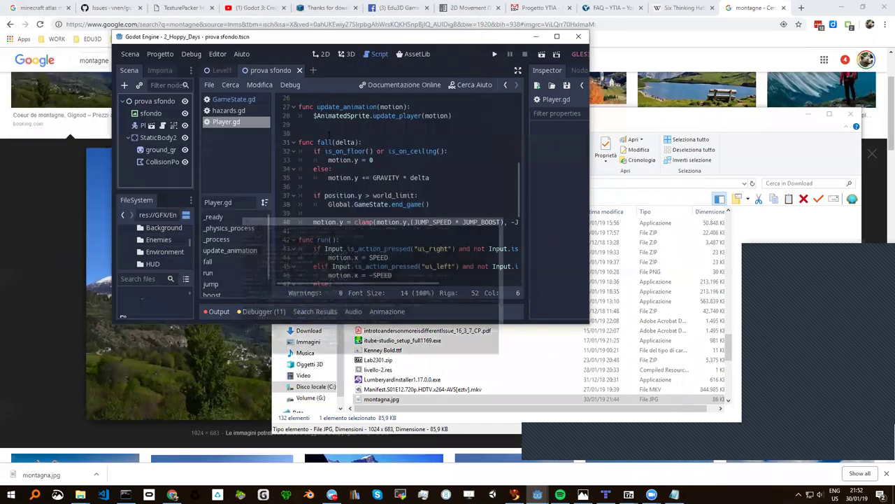
Maximize the editor, exit to the Project Manager, and reopen the 2_Hoppy_Days project.
click(557, 36)
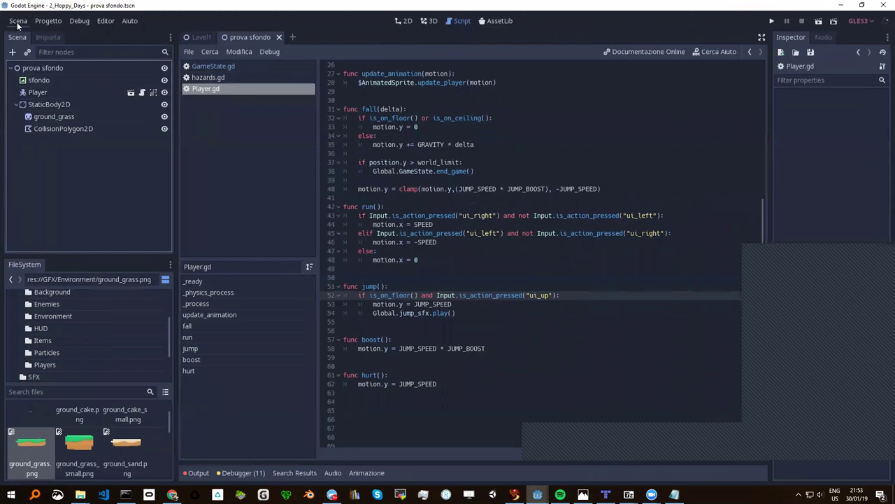
click(48, 21)
click(60, 109)
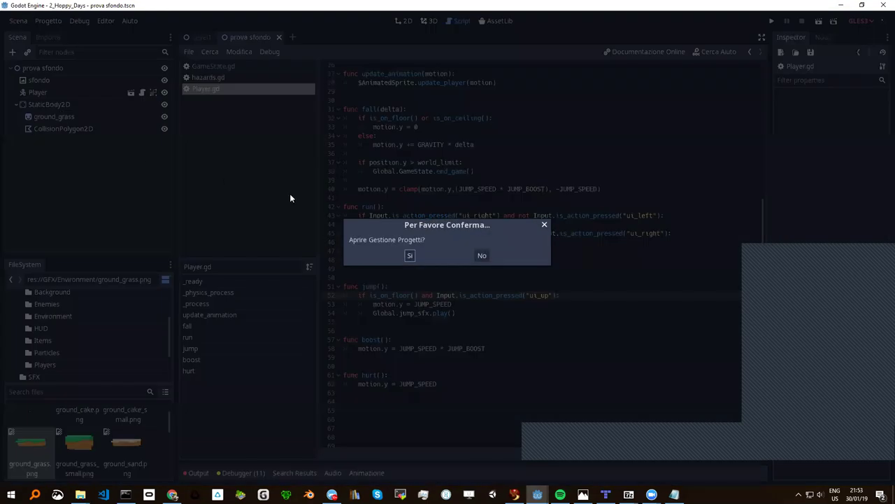
click(409, 255)
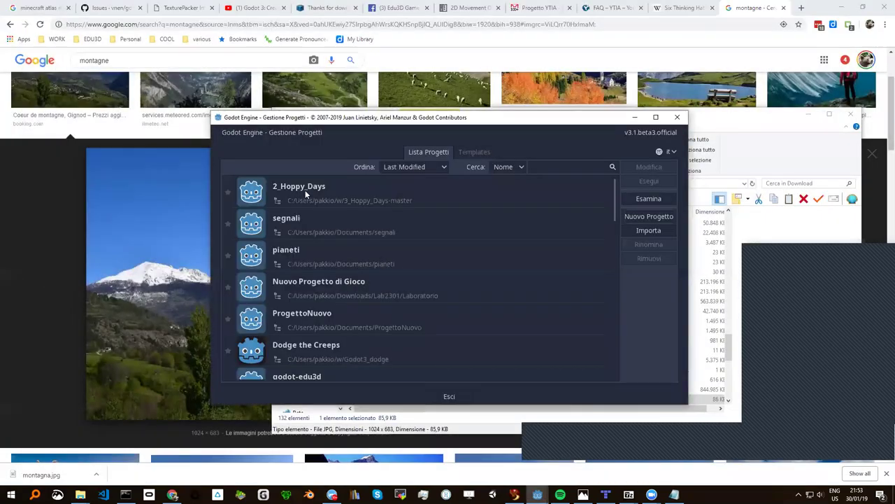
double_click(305, 193)
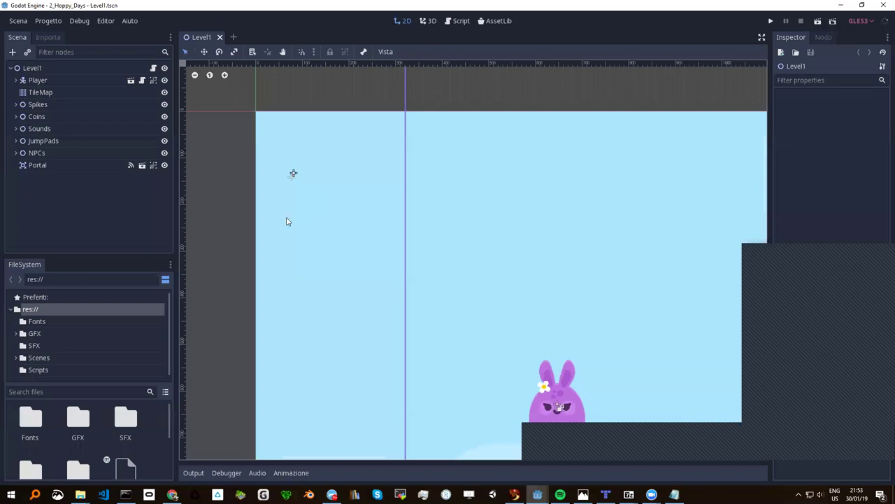
Collapse the Level1 node and browse into the res://Scenes folder.
click(11, 68)
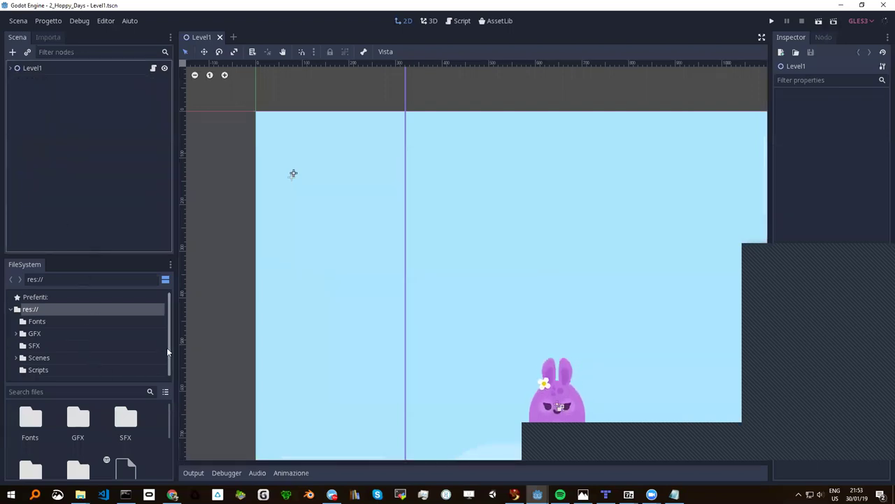
scroll(126, 409, down, 1)
scroll(121, 403, down, 1)
scroll(120, 402, up, 1)
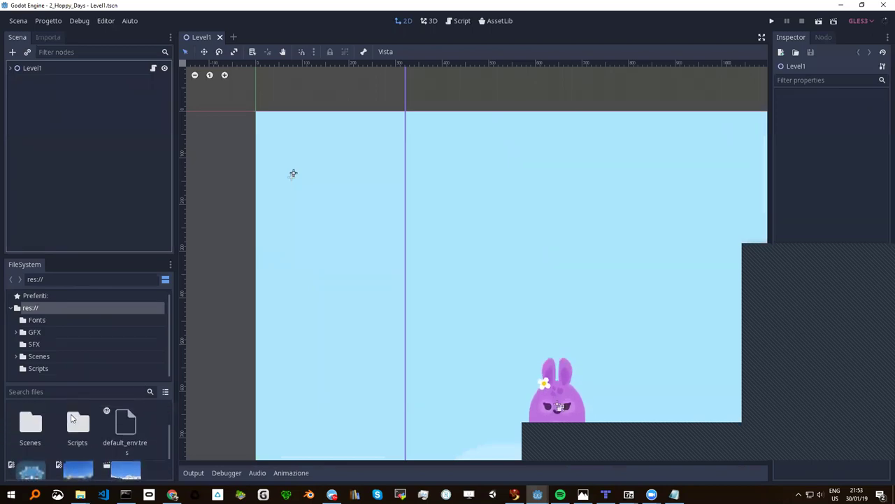
double_click(30, 423)
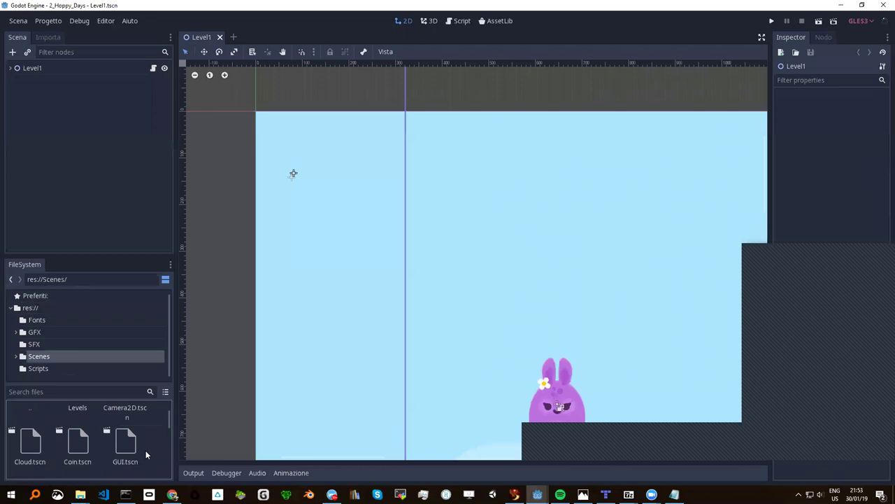
scroll(170, 413, up, 1)
scroll(162, 427, down, 3)
scroll(158, 441, down, 1)
scroll(158, 444, up, 2)
scroll(154, 461, up, 1)
scroll(160, 438, up, 1)
scroll(161, 438, up, 1)
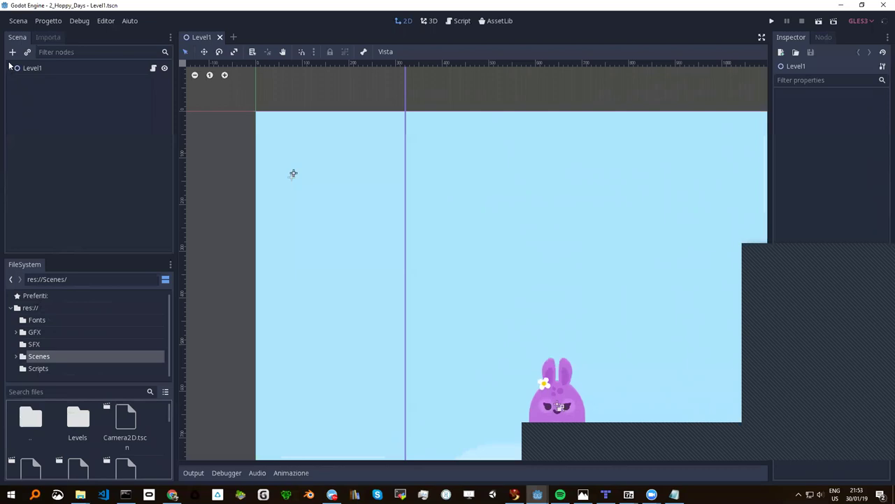
click(52, 54)
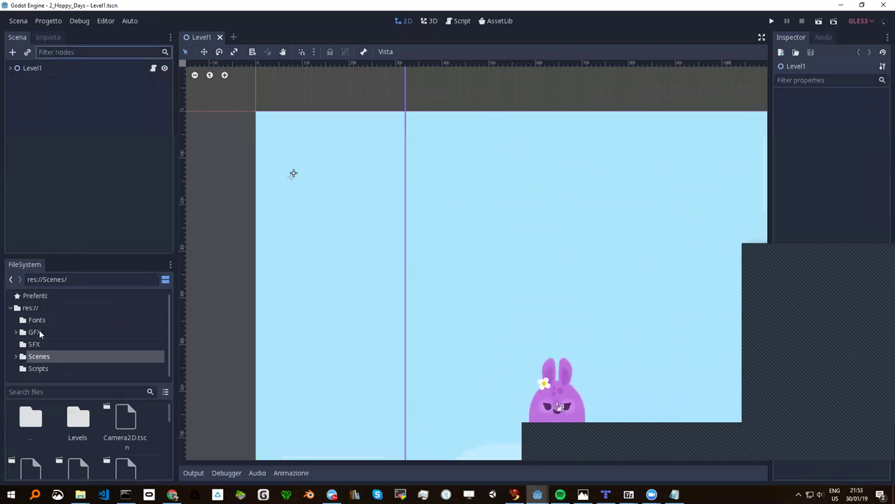
click(74, 279)
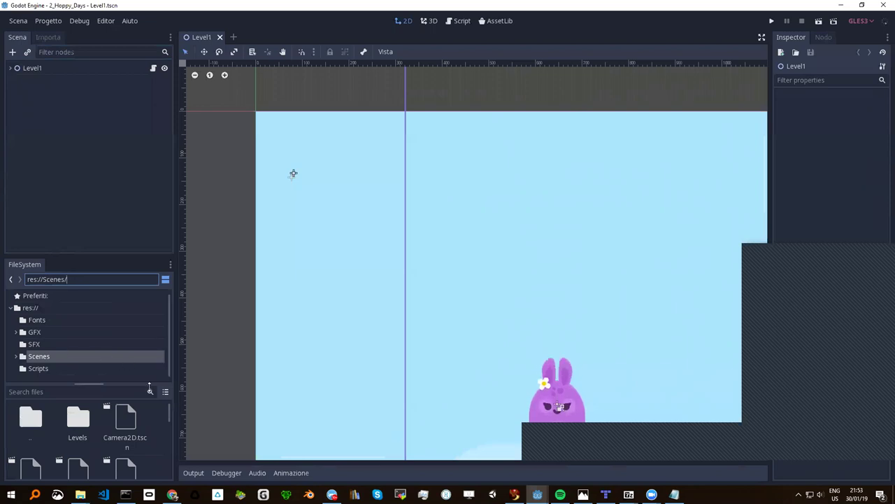
Search the project files for 'sfondo' and open prova sfondo.tscn.
click(52, 392)
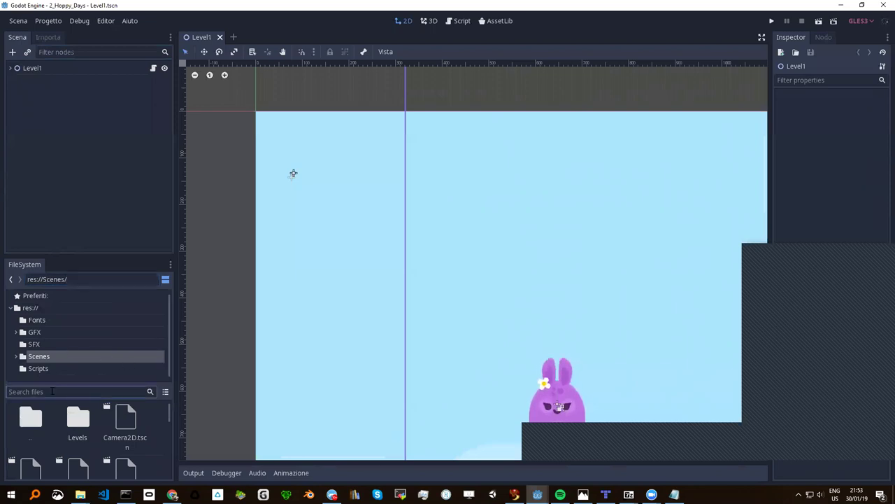
text(sfondo)
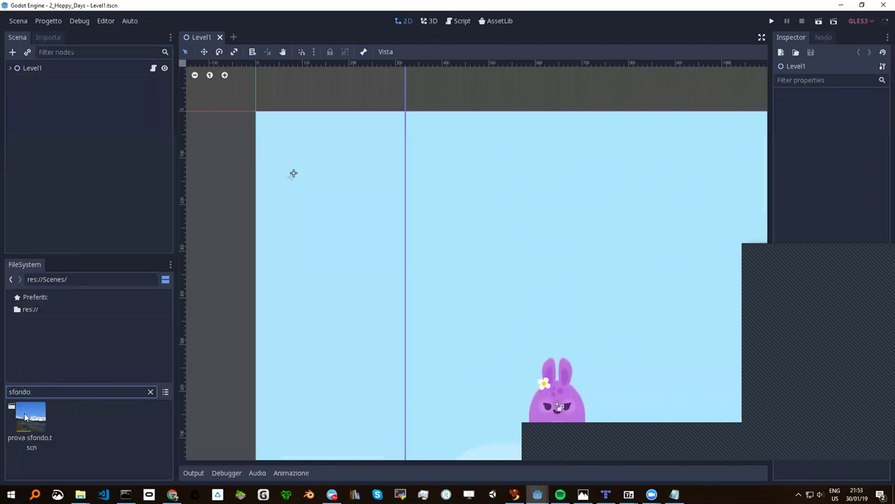
click(21, 436)
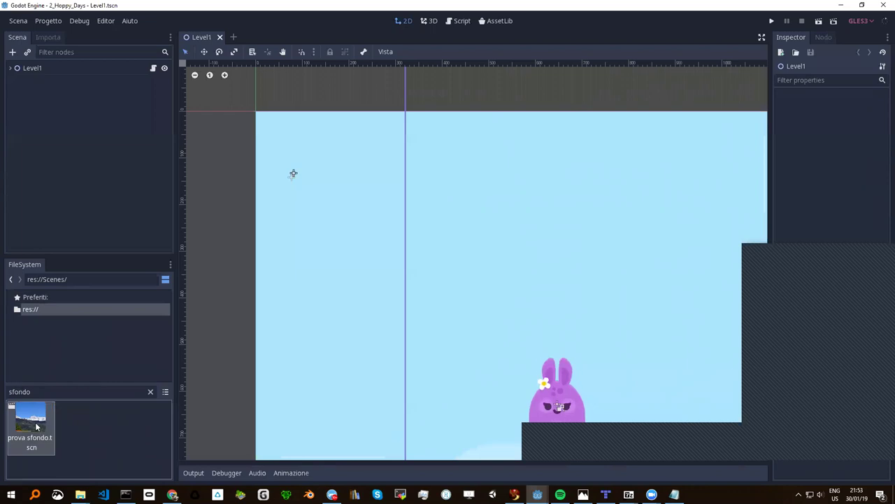
double_click(37, 427)
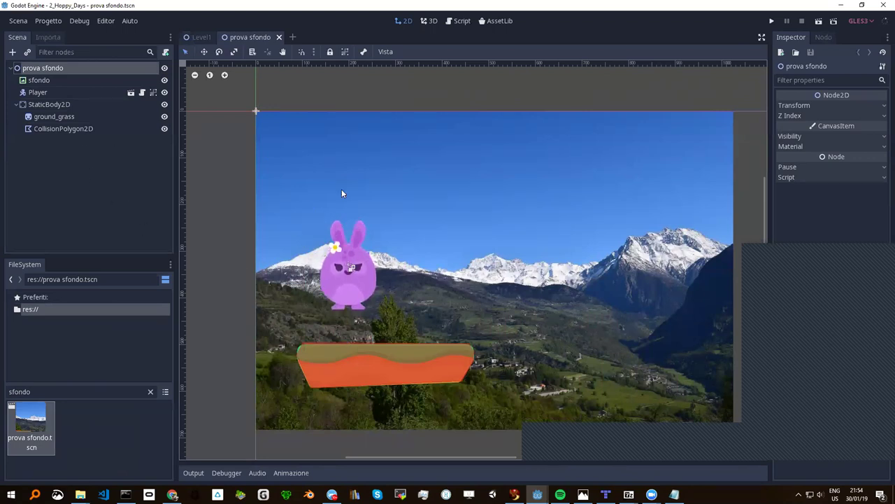
click(44, 20)
click(44, 35)
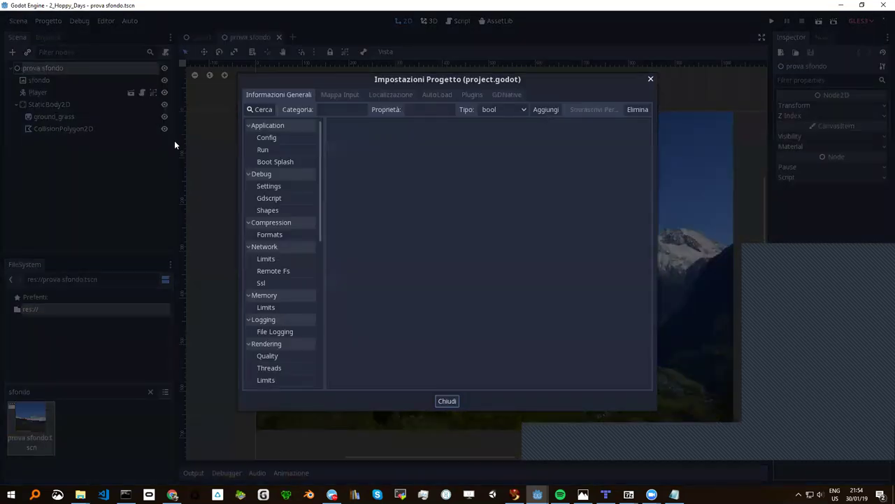
drag(330, 82, 257, 66)
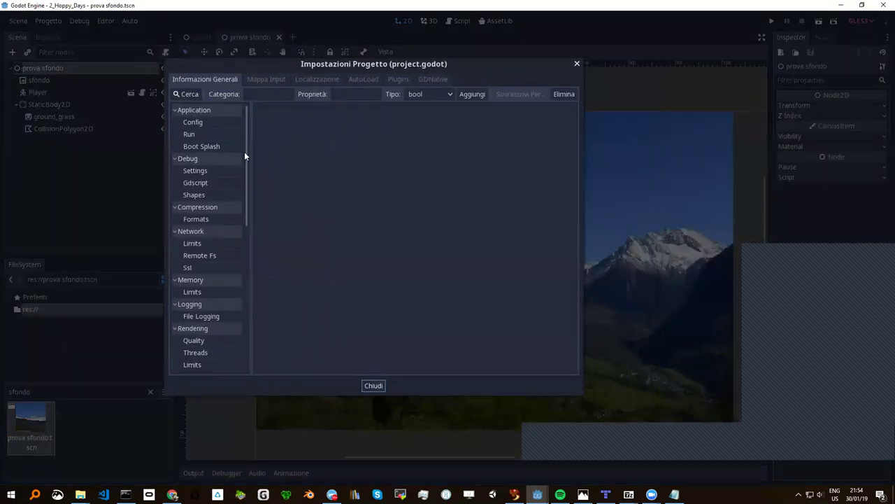
click(193, 123)
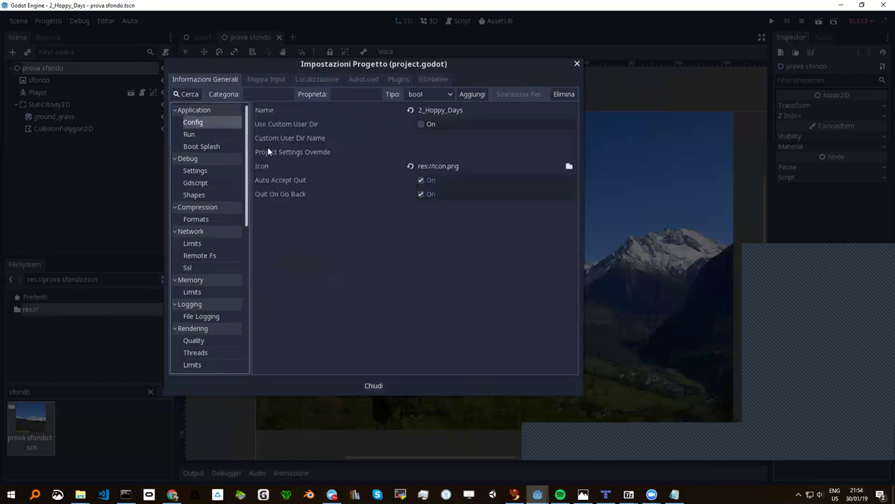
click(195, 134)
click(196, 146)
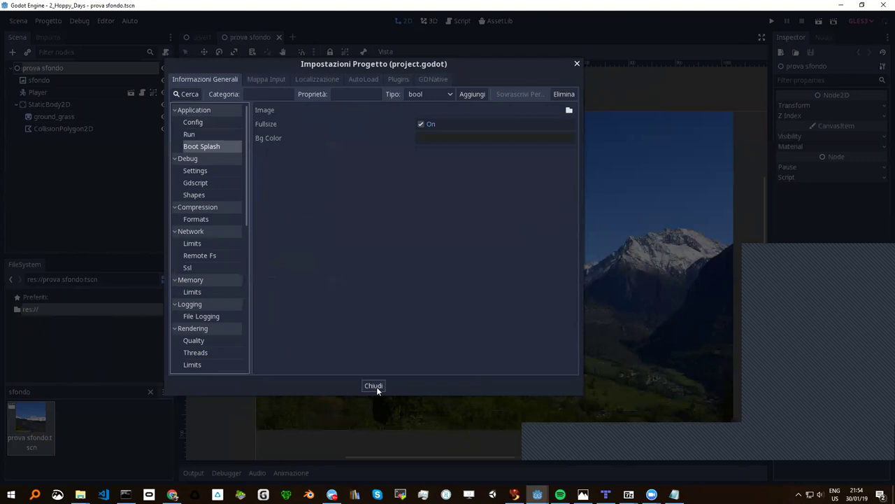
click(374, 385)
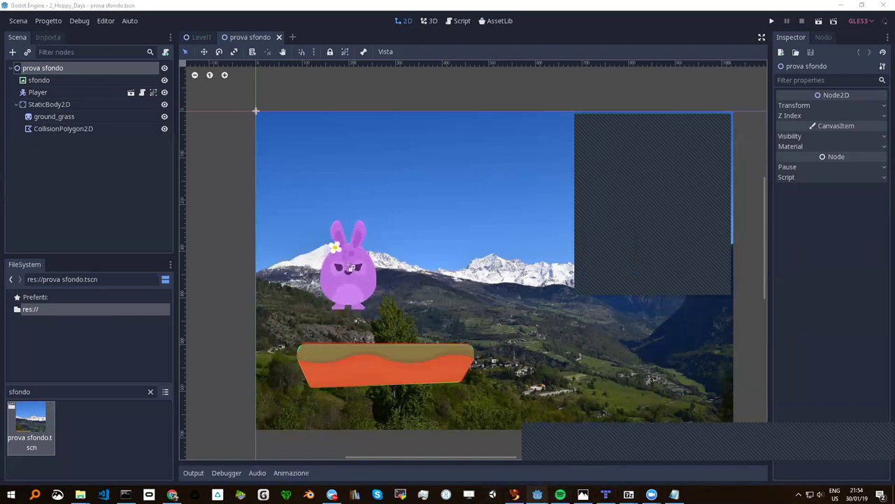
Launch a new Godot Engine instance from the taskbar and move the Project Manager left.
right_click(537, 493)
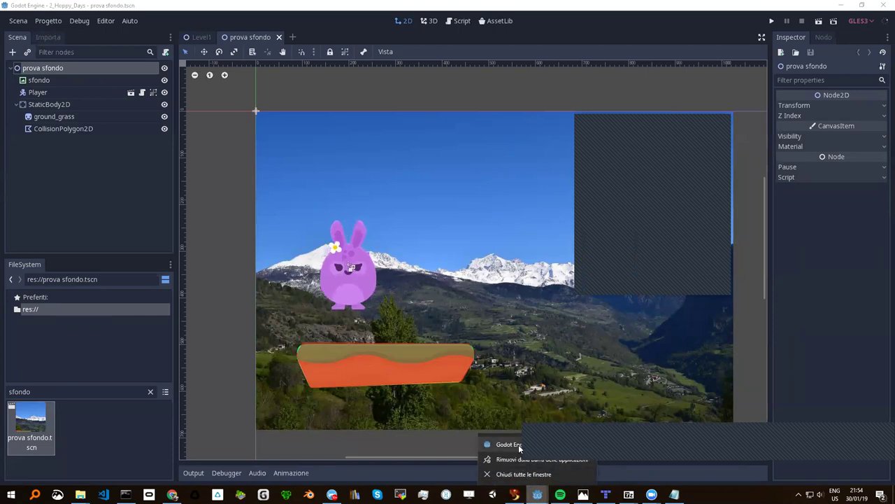
right_click(519, 444)
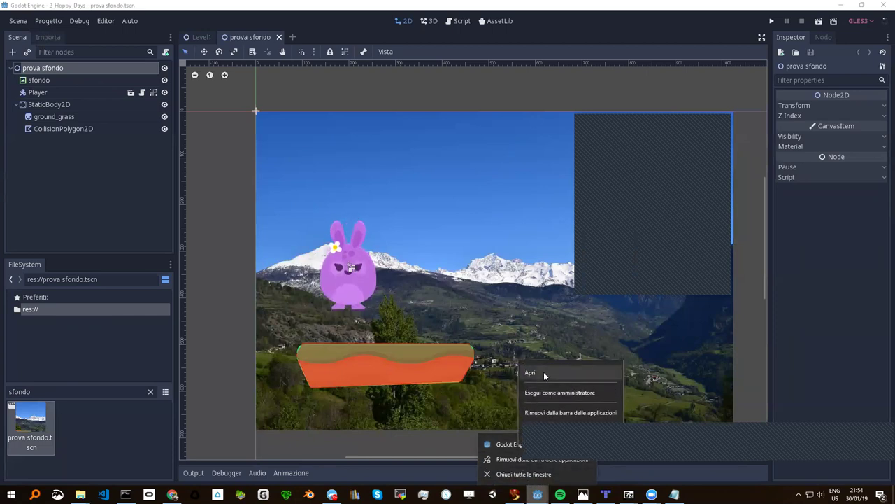
click(543, 372)
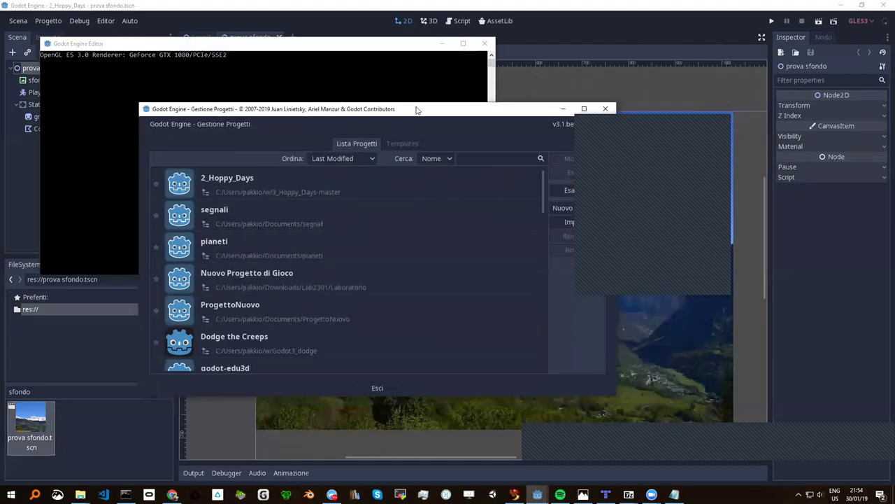
drag(416, 110, 349, 105)
Create a new project named progetto30Gennaio in its own new folder.
click(504, 202)
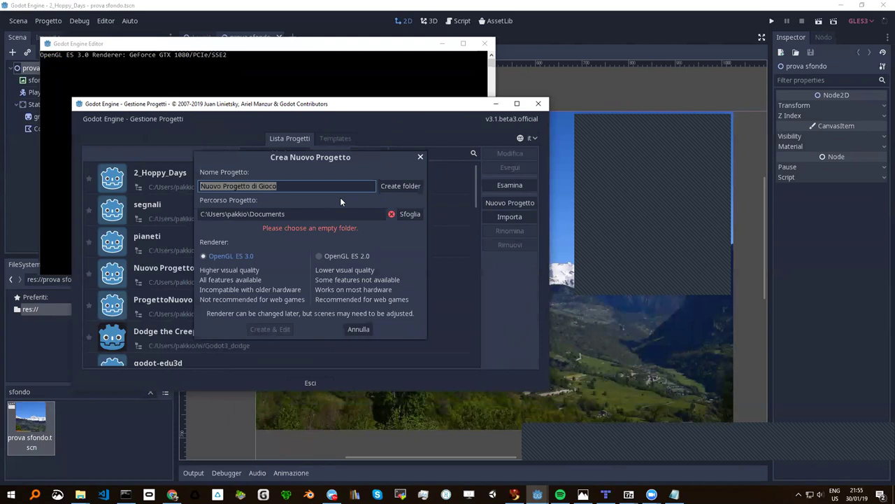
text(p)
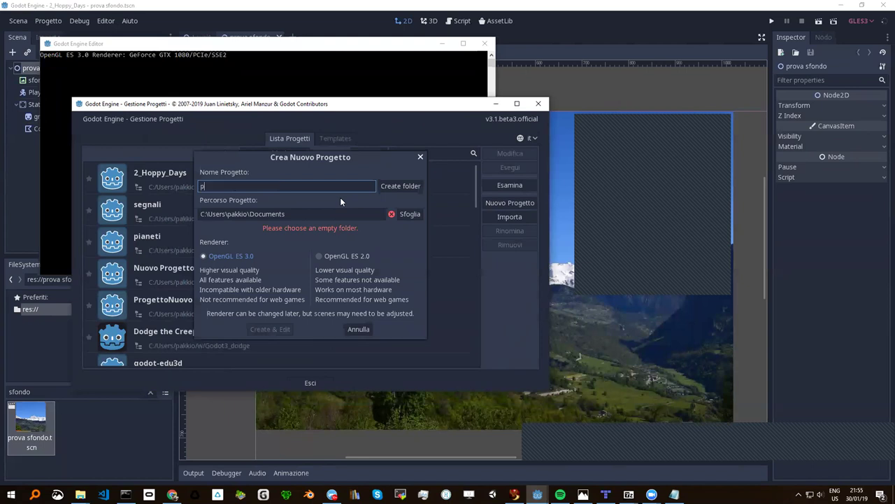
text(rogetto30)
text(Gennaio)
click(397, 188)
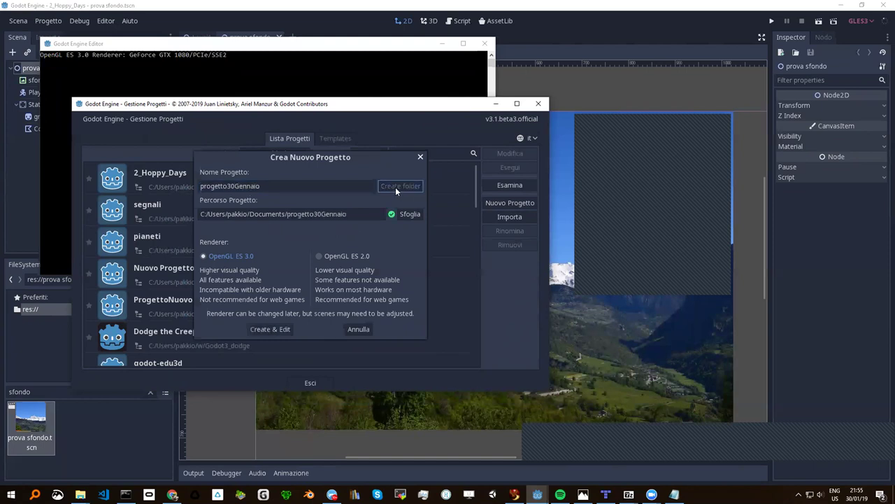
click(276, 328)
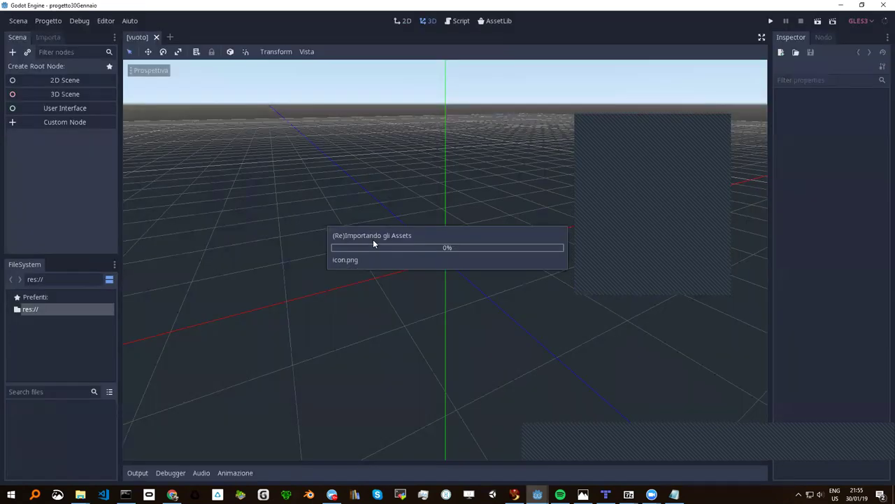
Maximize the new editor and show the res:// root folder in the file manager.
double_click(229, 6)
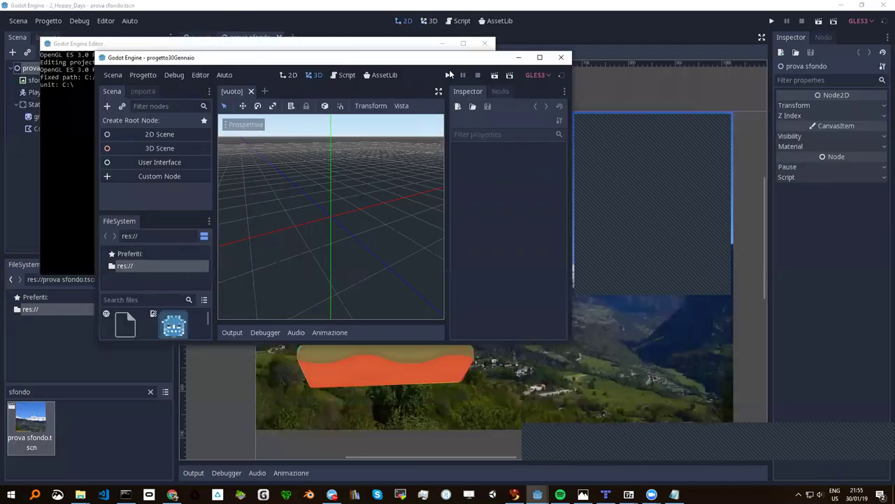
click(539, 58)
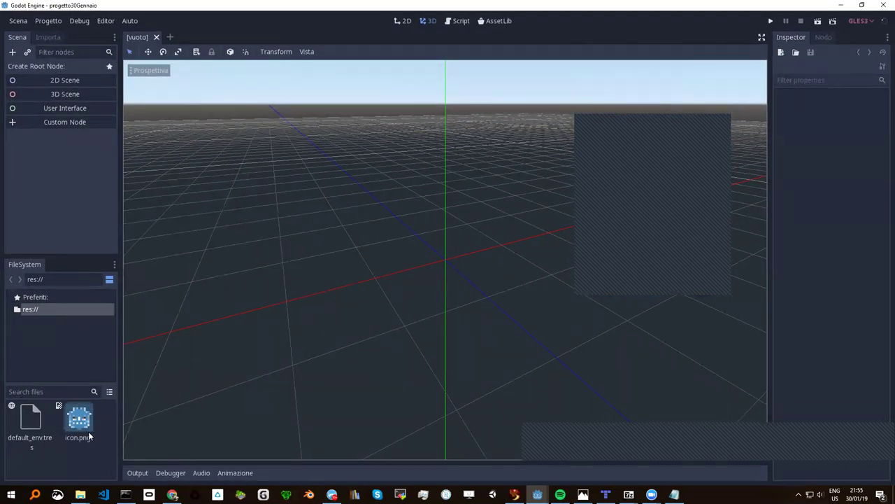
right_click(62, 445)
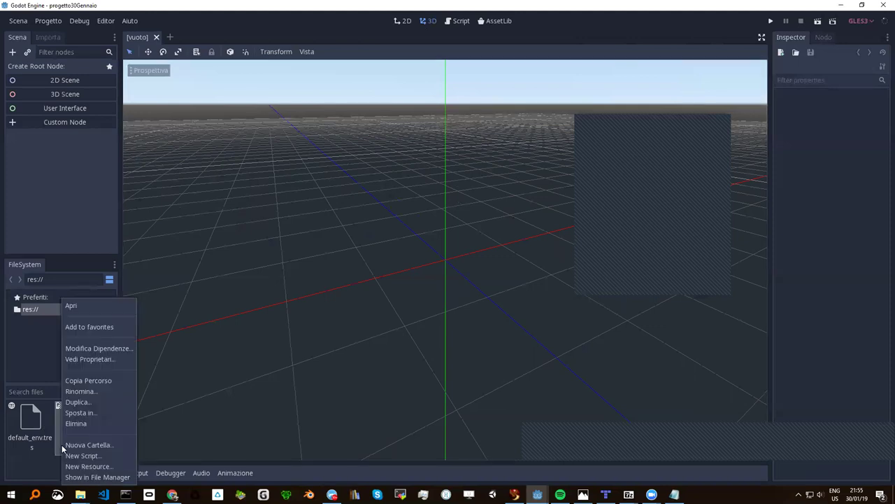
click(91, 477)
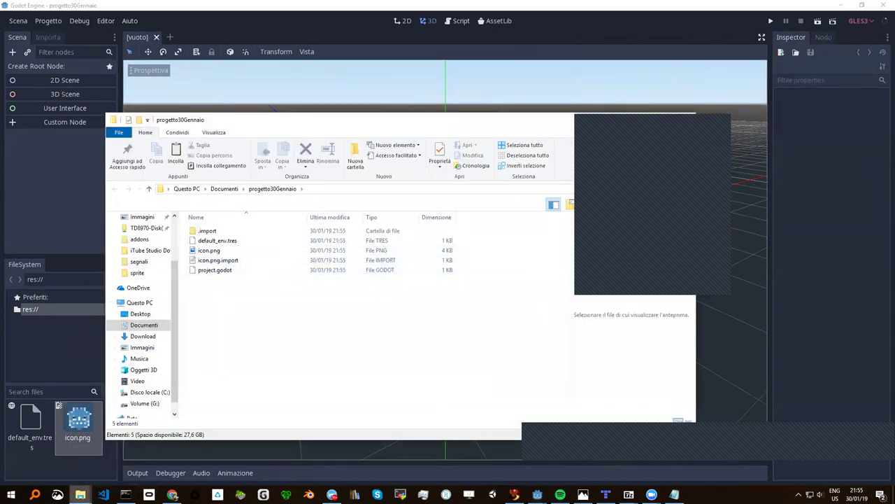
Copy montagna.jpg from the 3_Hoppy_Days-master root into progetto30Gennaio.
mouse_move(81, 493)
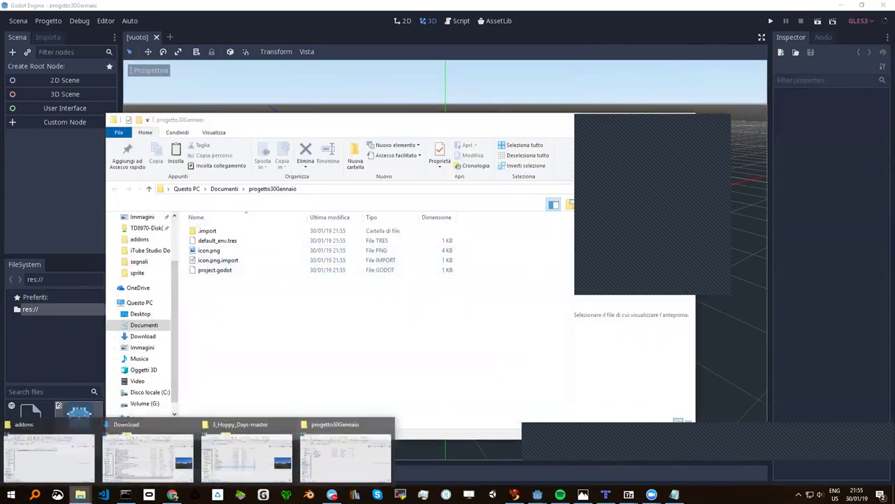
click(219, 466)
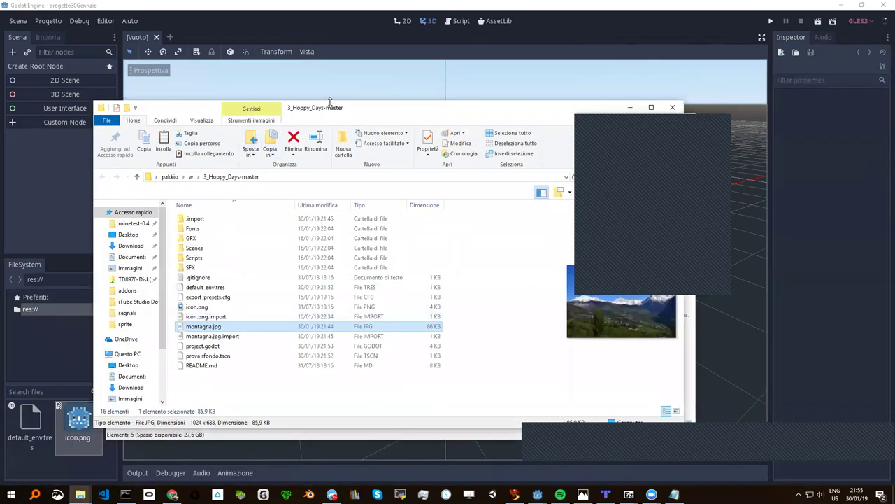
drag(362, 108, 568, 108)
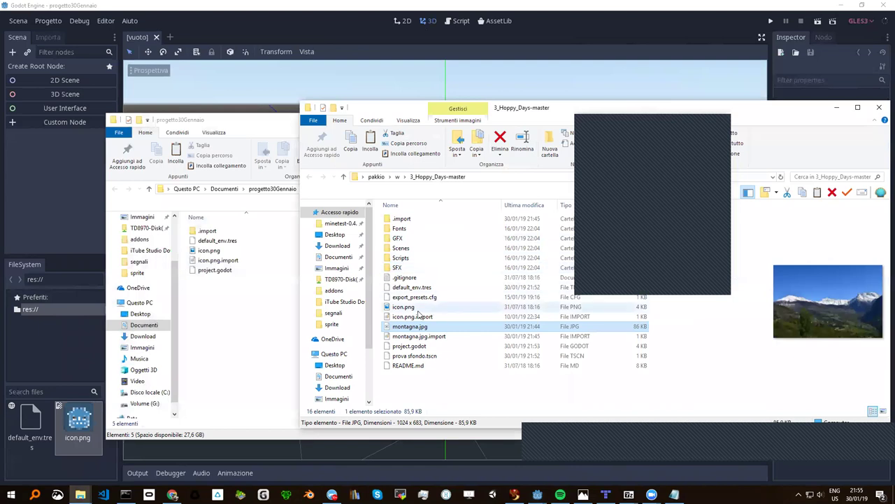
right_drag(412, 328, 233, 339)
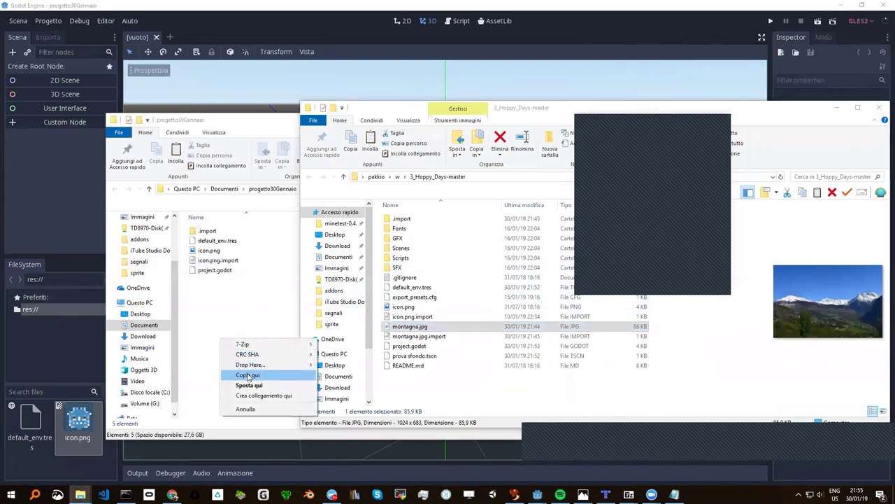
click(248, 375)
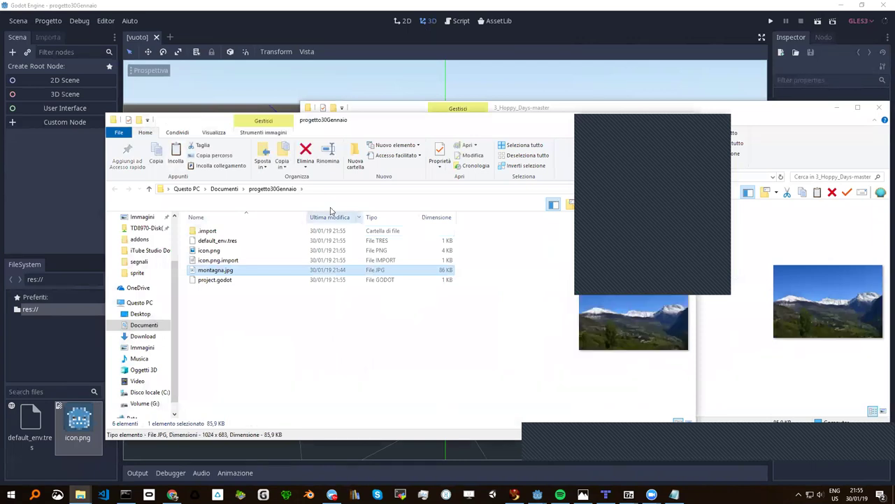
Copy bunny1_stand.png and bunny1_ready.png from GFX/Players into progetto30Gennaio.
click(567, 110)
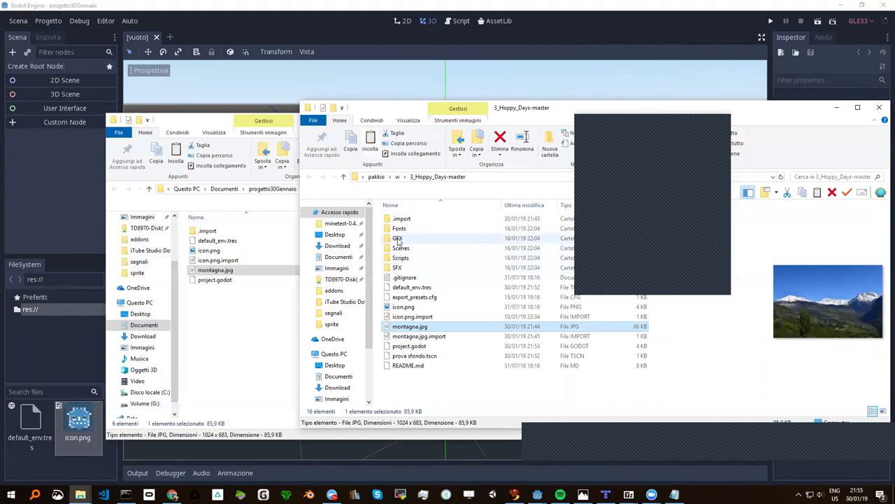
double_click(413, 239)
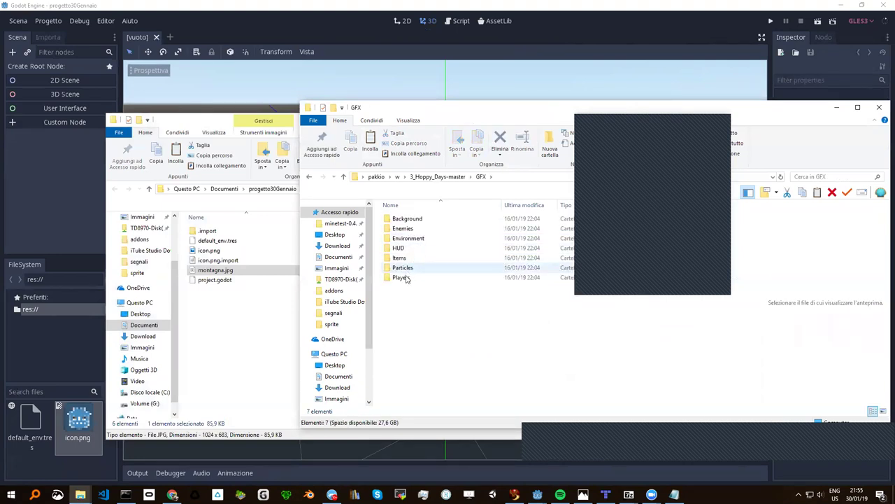
double_click(402, 278)
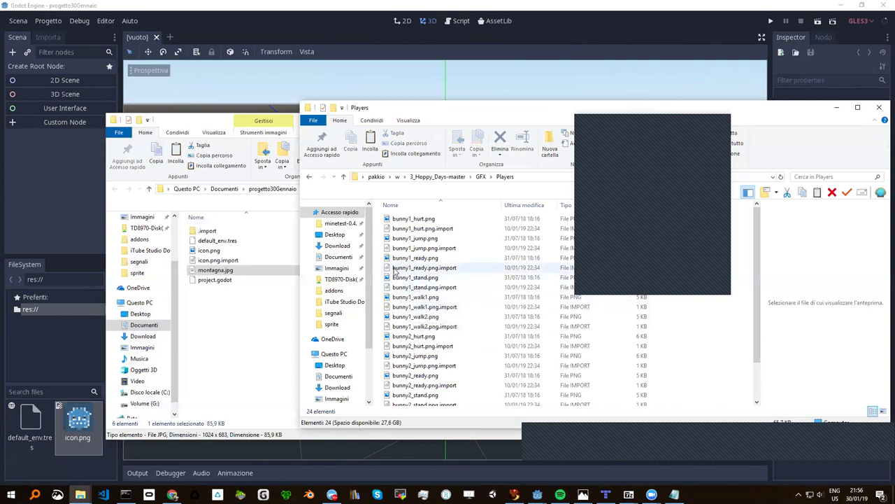
drag(439, 102, 412, 79)
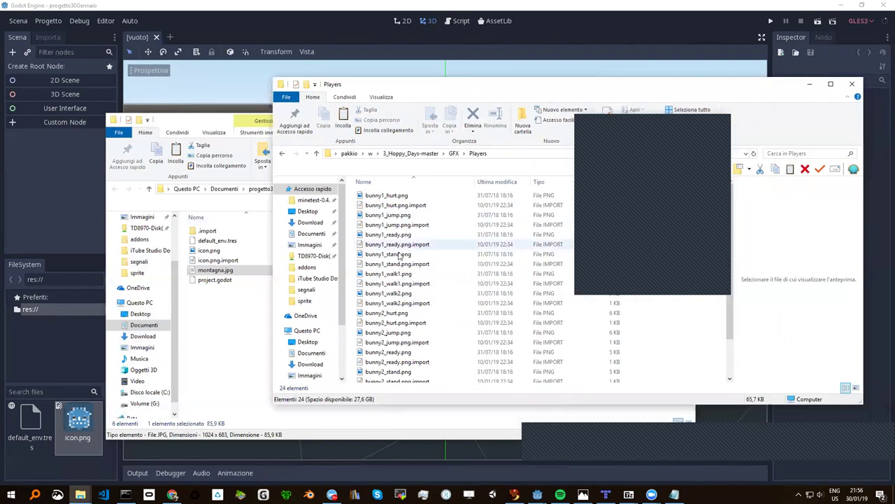
click(394, 274)
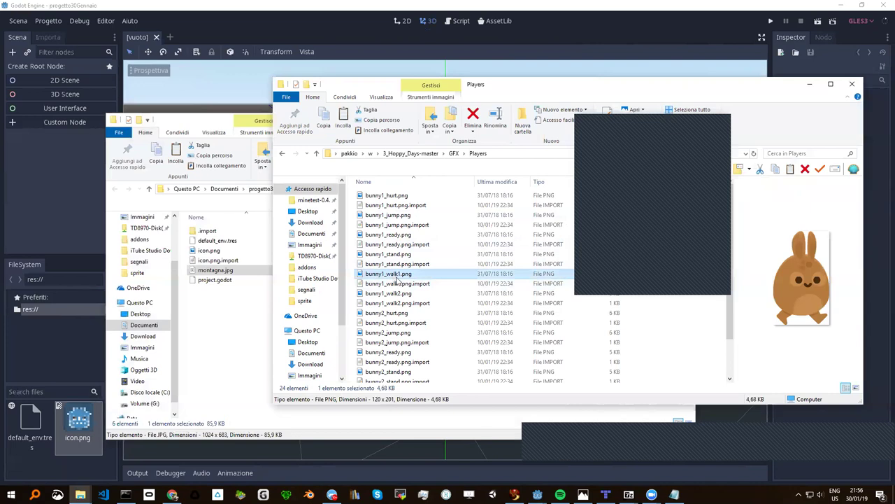
click(390, 255)
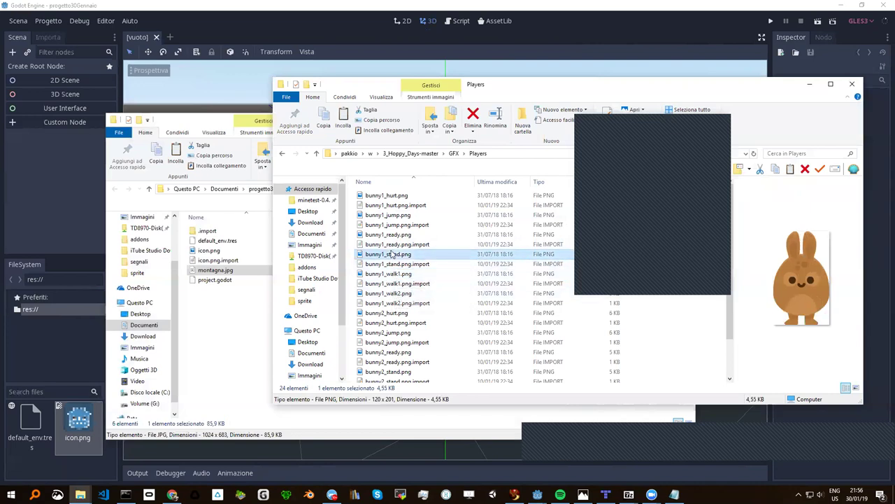
ctrl+click(388, 236)
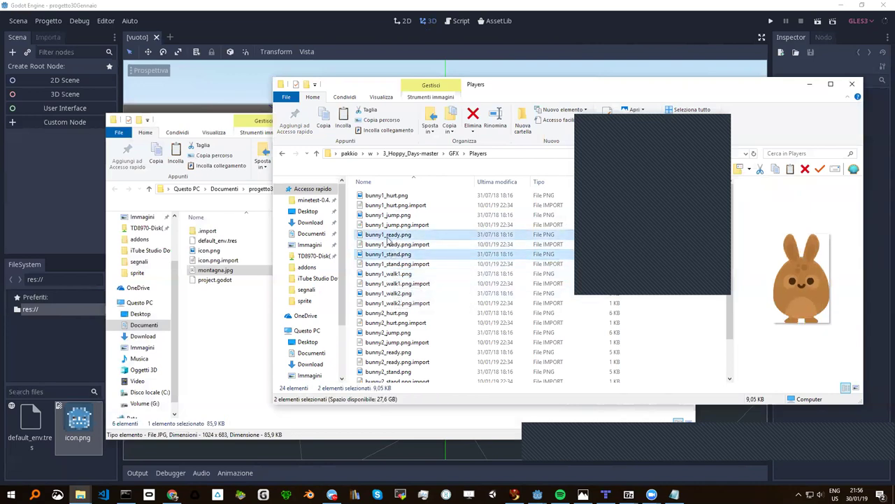
drag(396, 239, 218, 337)
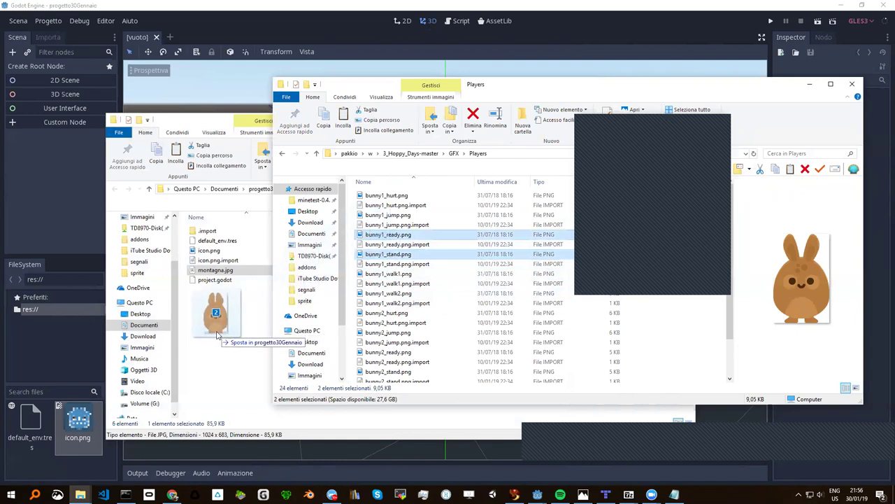
right_drag(217, 337, 218, 336)
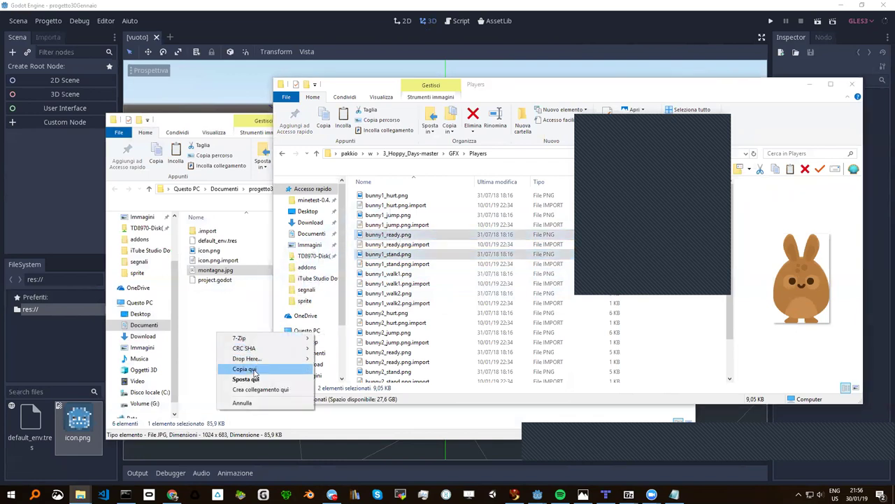
click(254, 371)
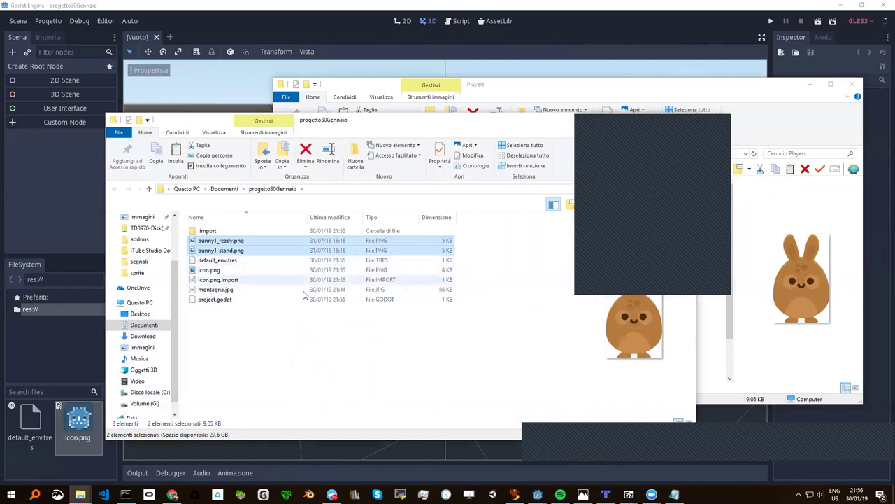
Copy ground_grass.png from GFX/Environment into progetto30Gennaio.
click(530, 91)
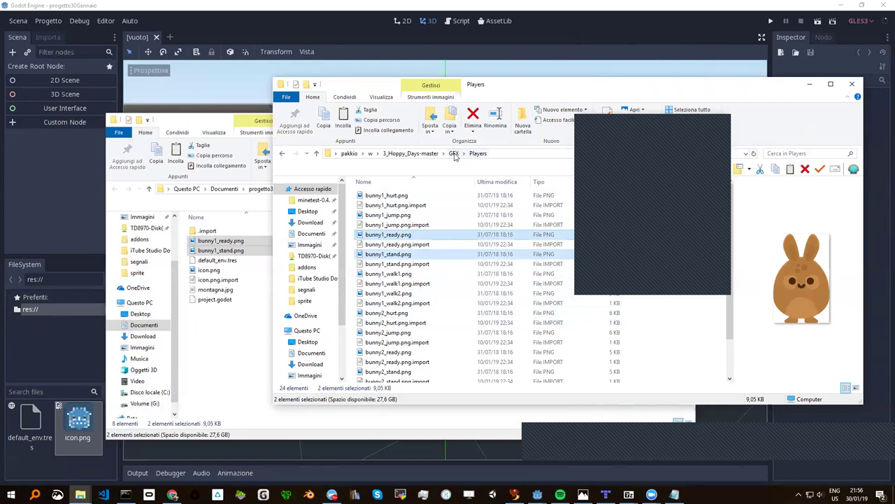
click(453, 154)
double_click(381, 215)
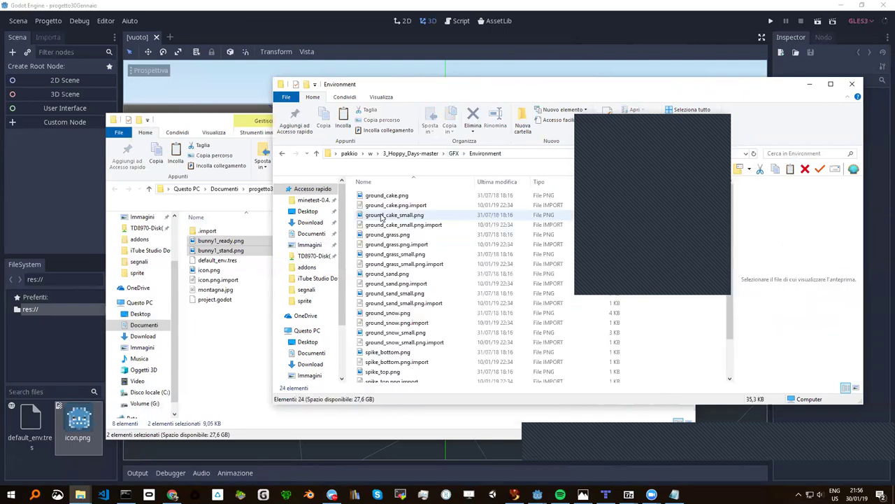
drag(395, 253, 395, 201)
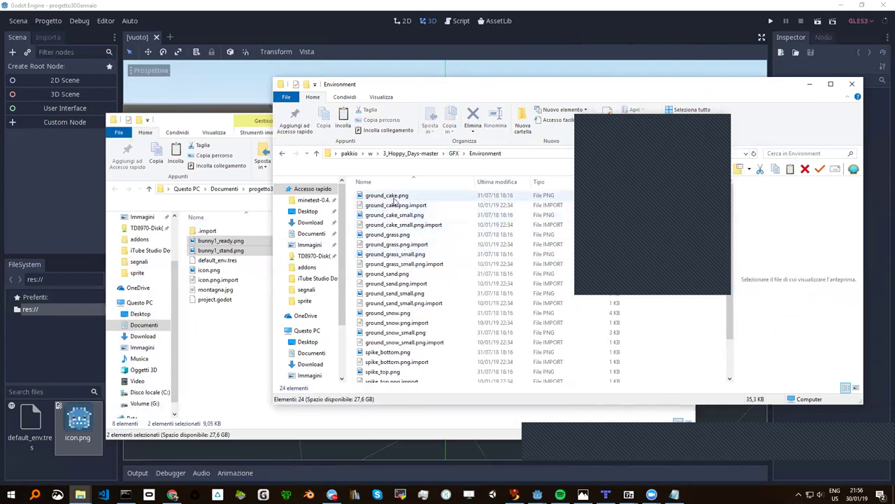
click(392, 237)
right_drag(398, 242, 228, 358)
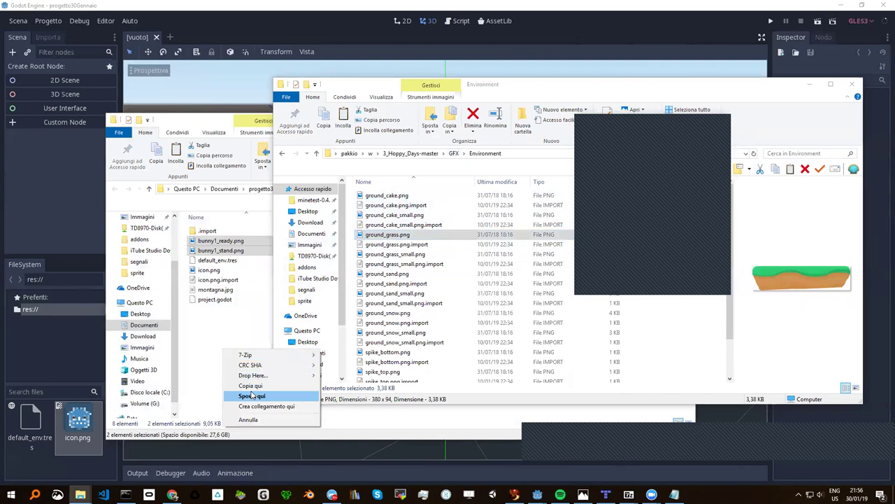
click(256, 386)
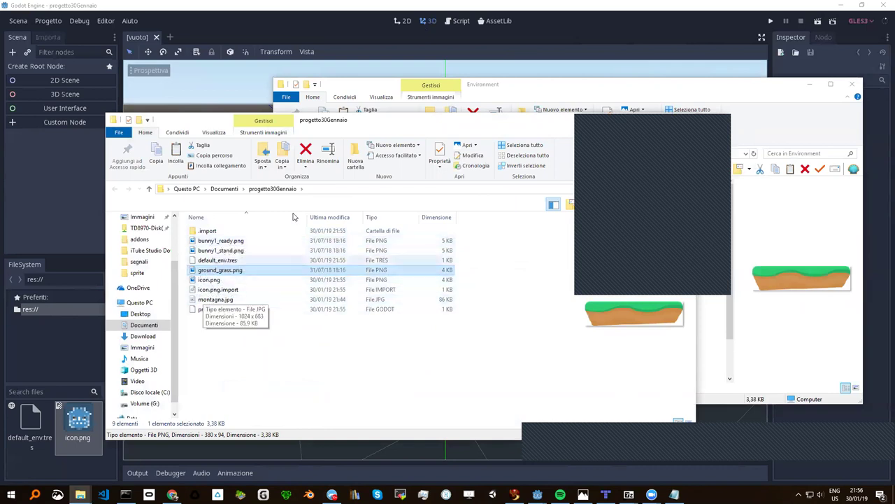
Copy Player.gd from the Scripts folder into progetto30Gennaio, then go back to Godot.
click(519, 92)
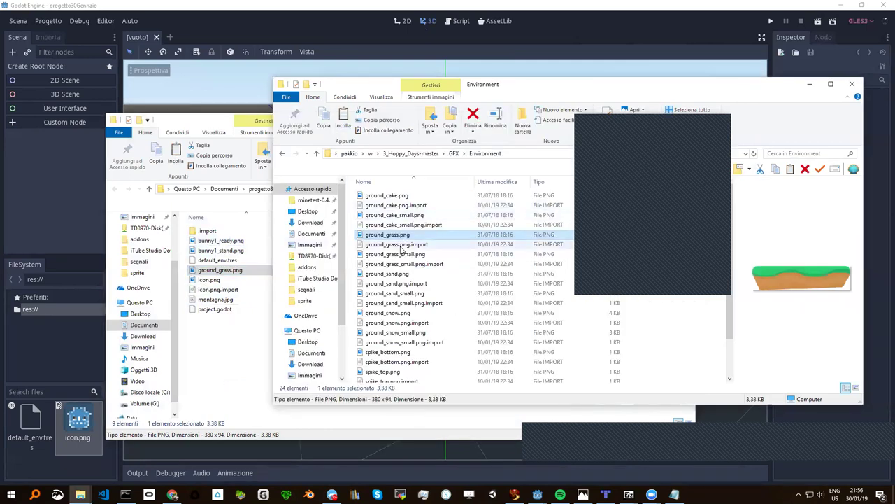
click(425, 154)
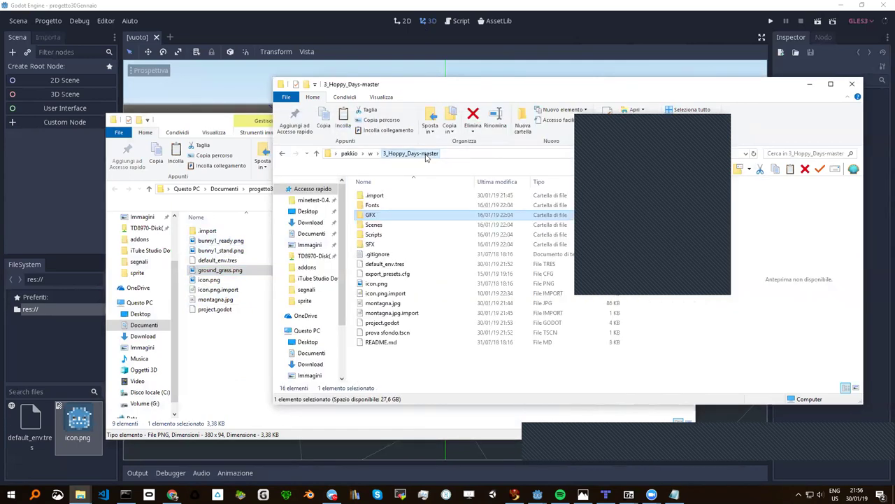
double_click(373, 235)
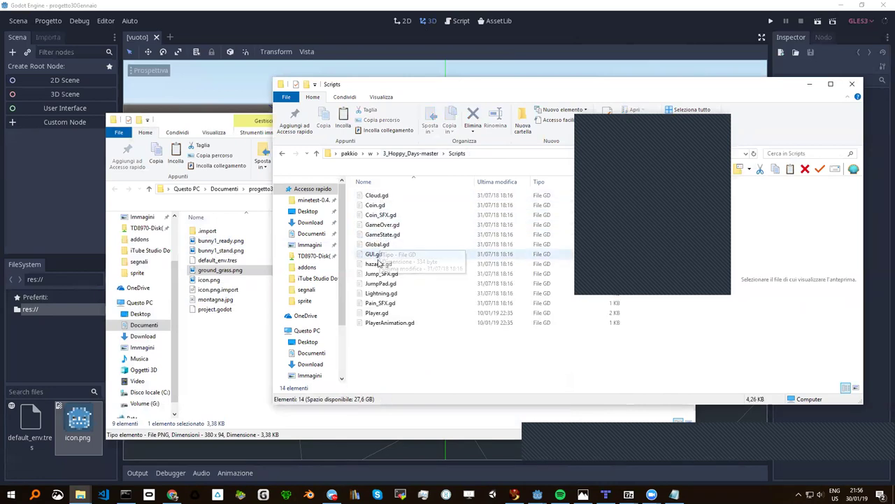
click(377, 315)
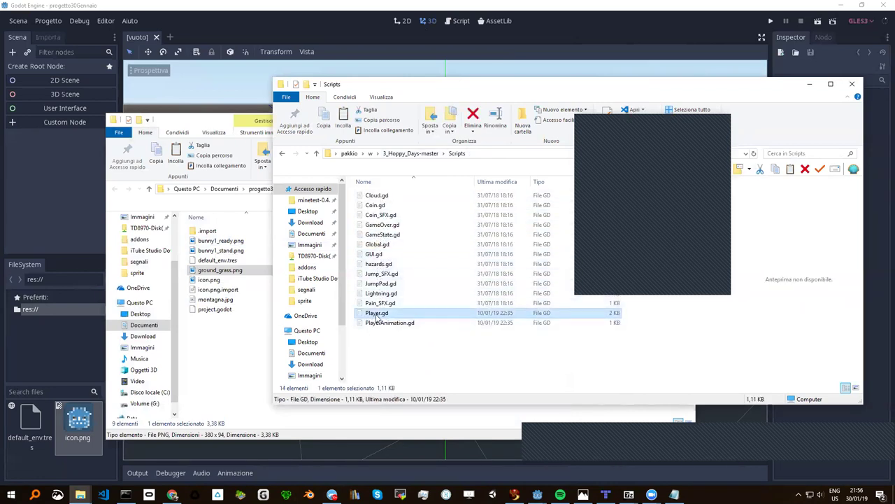
right_drag(372, 319, 225, 348)
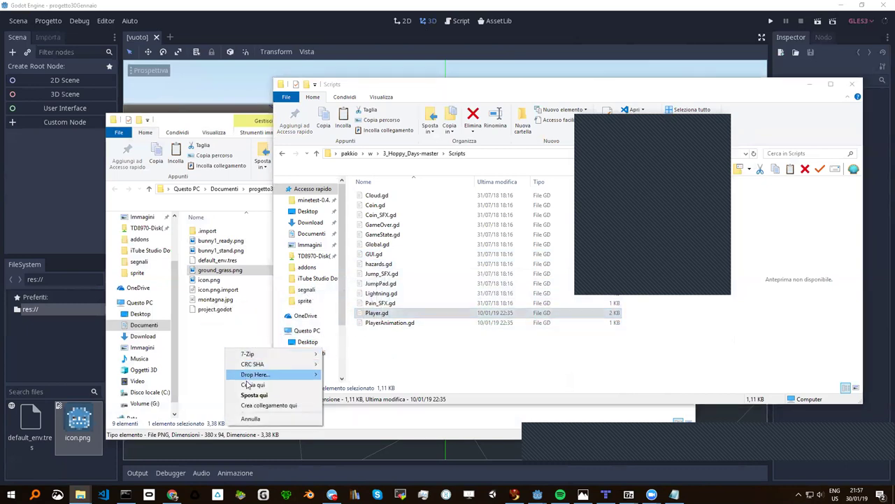
click(252, 385)
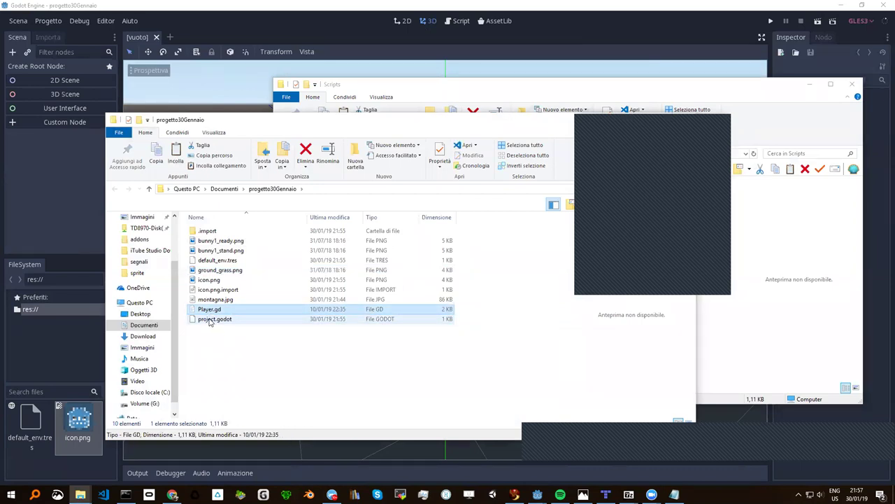
click(209, 321)
click(235, 350)
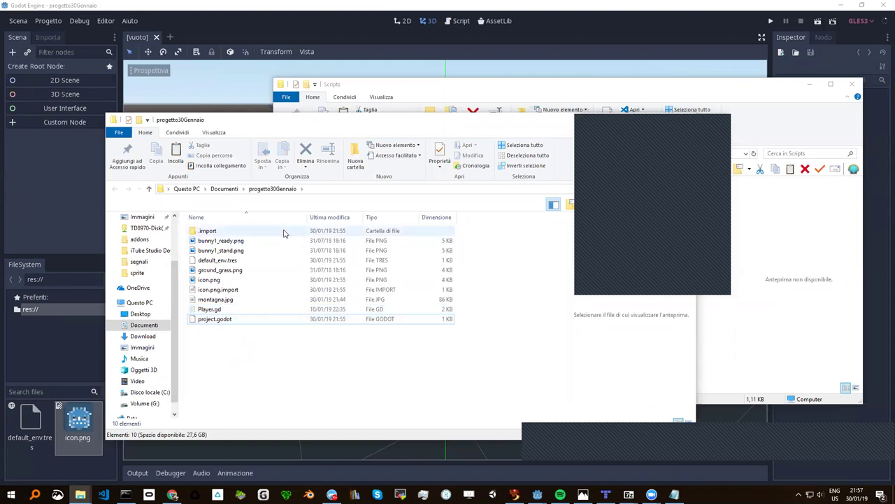
click(72, 182)
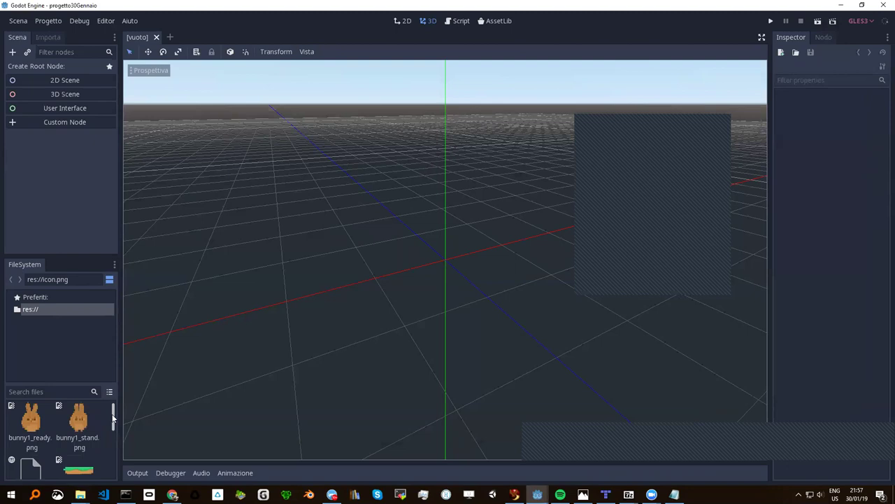
scroll(113, 417, down, 3)
scroll(109, 414, up, 2)
scroll(104, 412, up, 2)
scroll(79, 408, down, 1)
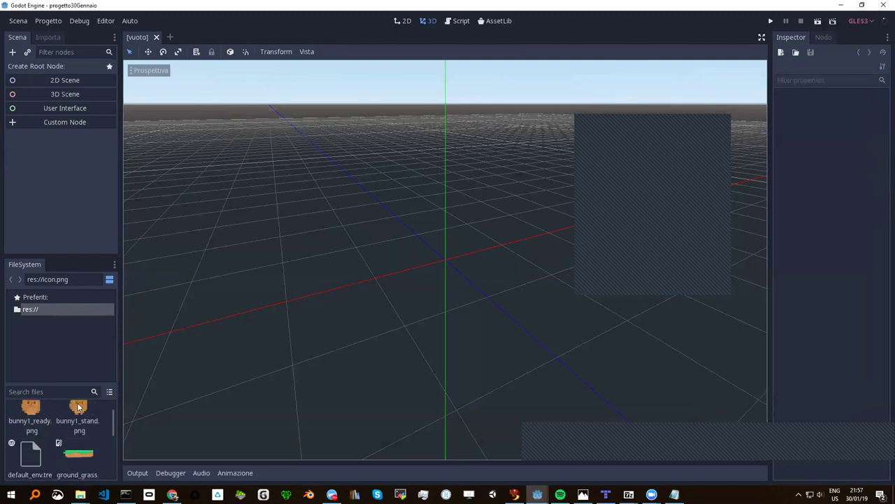
drag(66, 385, 66, 346)
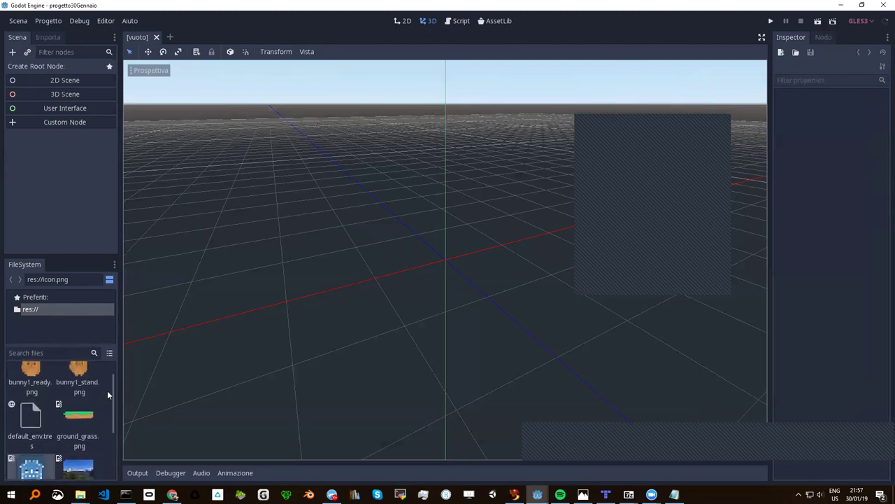
scroll(112, 388, up, 1)
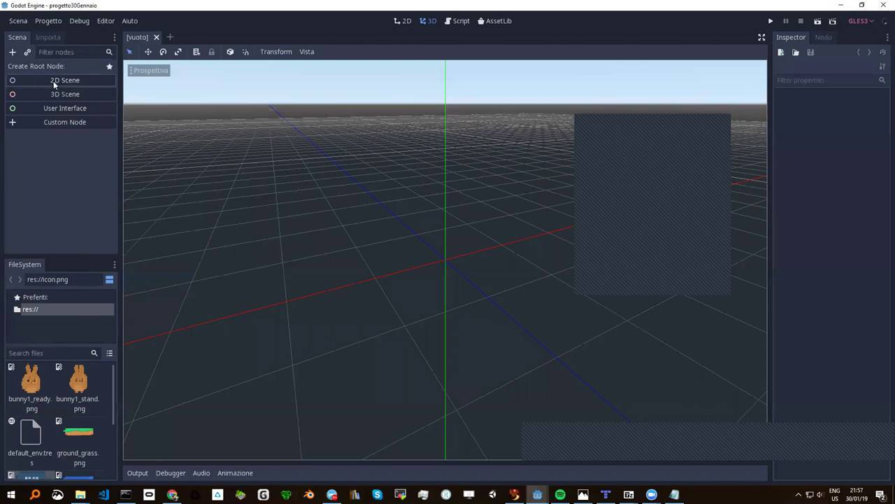
Create a 2D scene and rename its Node2D root to background.
click(58, 81)
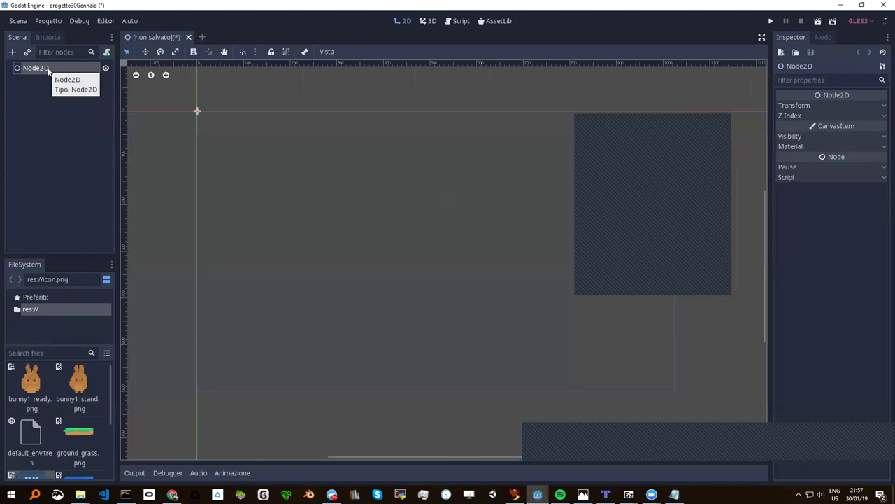
double_click(47, 67)
text(background)
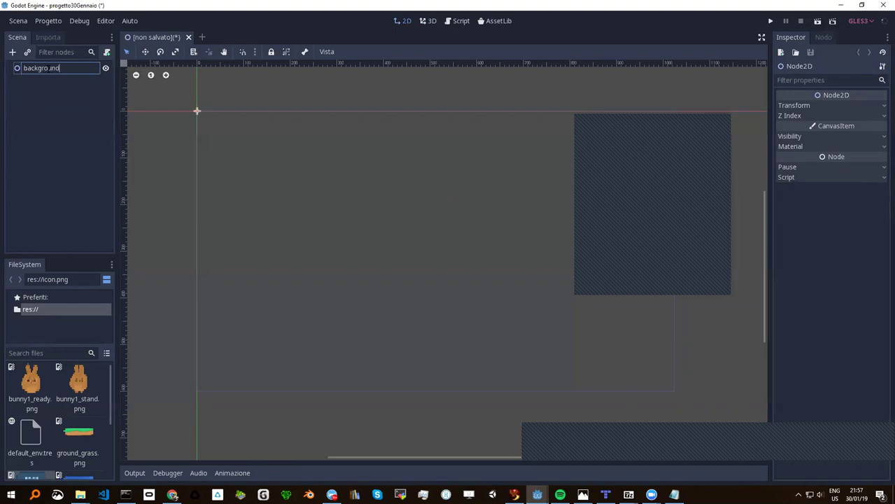
key(Return)
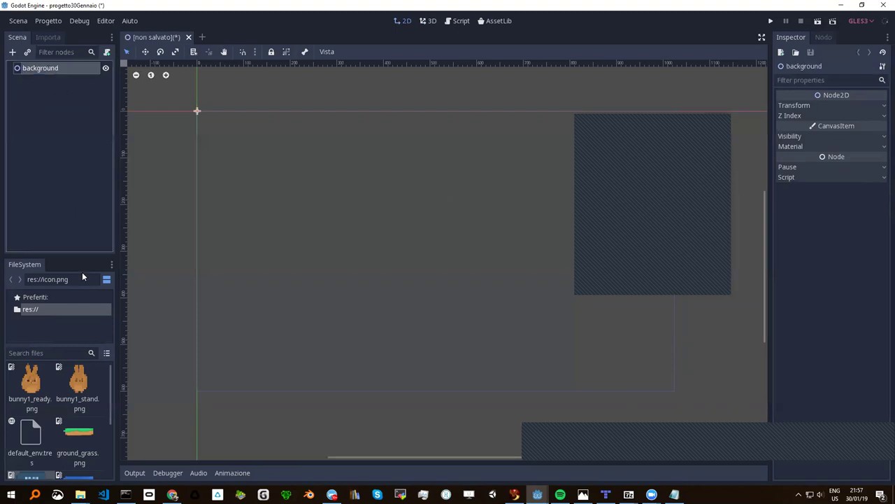
Drop montagna.jpg into the scene, then delete the resulting montagna node.
mouse_move(110, 411)
mouse_down()
mouse_move(111, 428)
mouse_move(432, 273)
mouse_up()
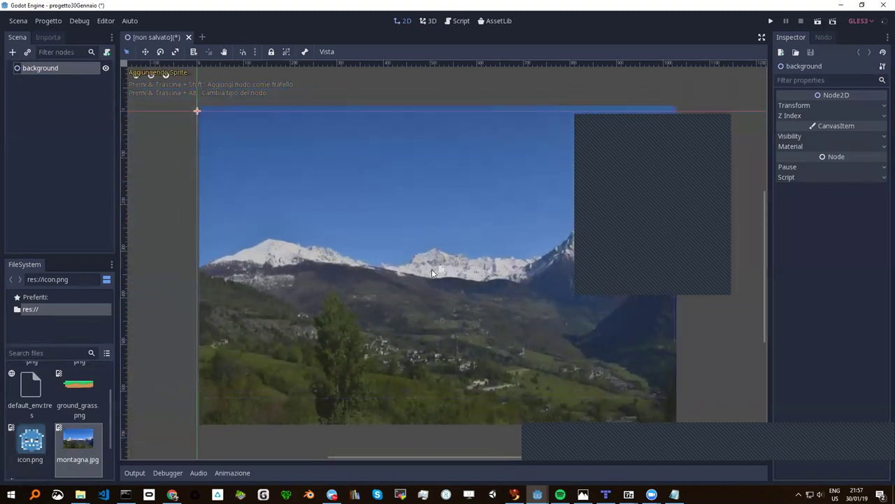
drag(432, 273, 436, 272)
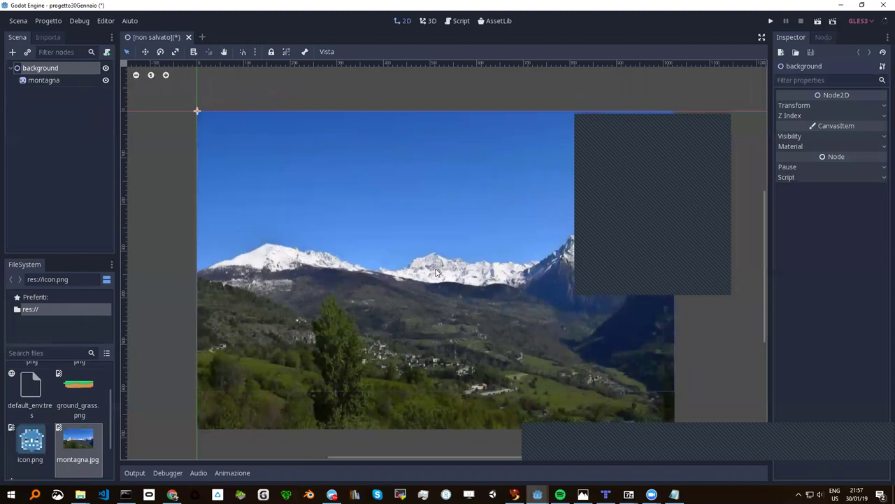
click(51, 82)
right_click(51, 83)
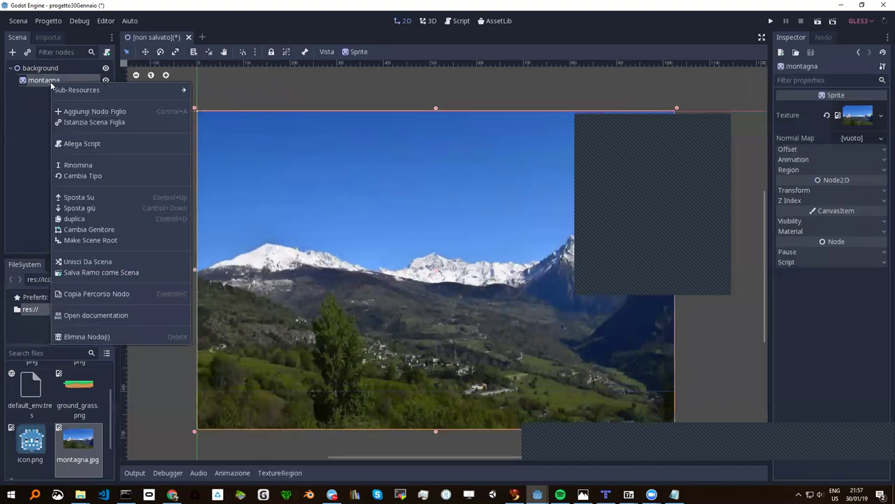
click(87, 336)
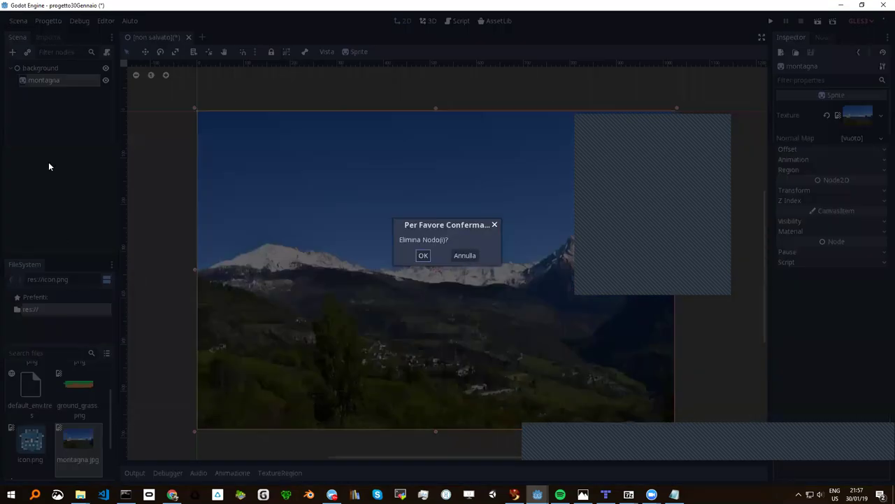
click(422, 256)
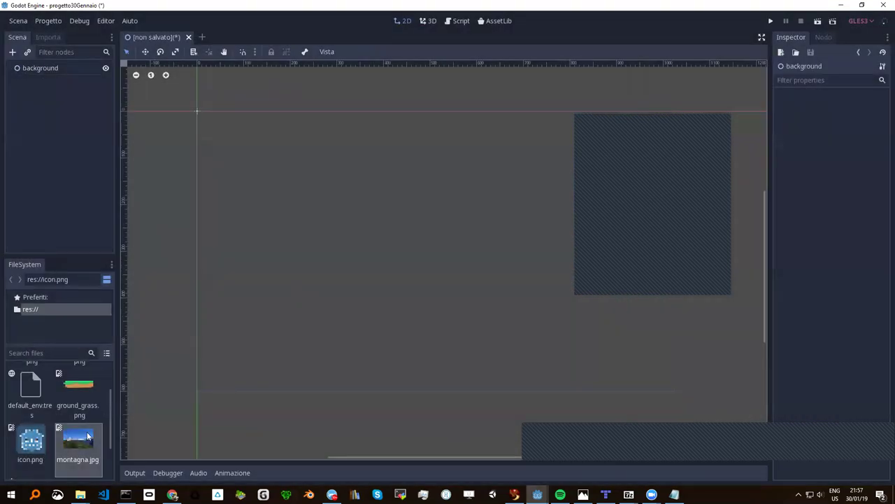
Add a TextureRect node as a child of background.
click(47, 70)
click(12, 52)
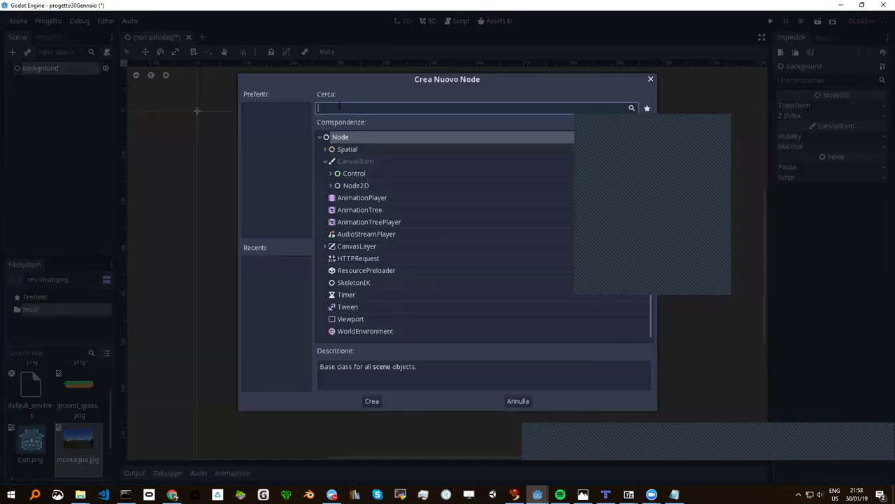
text(rect)
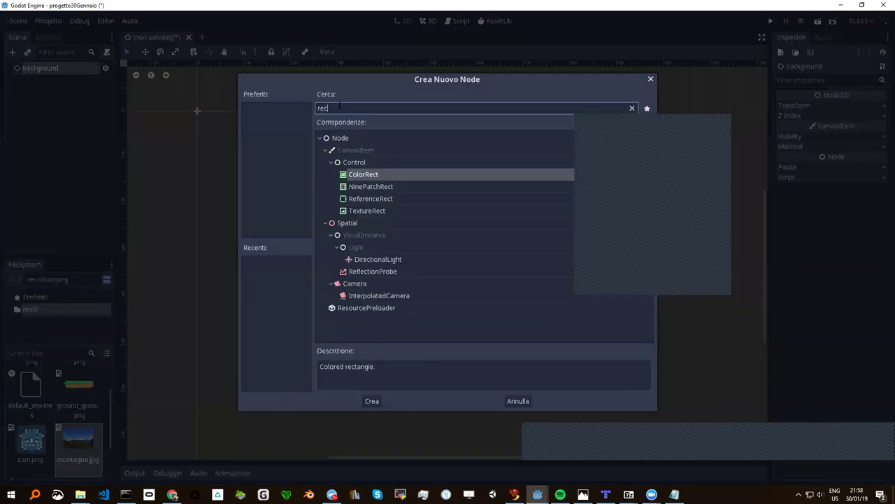
click(364, 212)
double_click(367, 212)
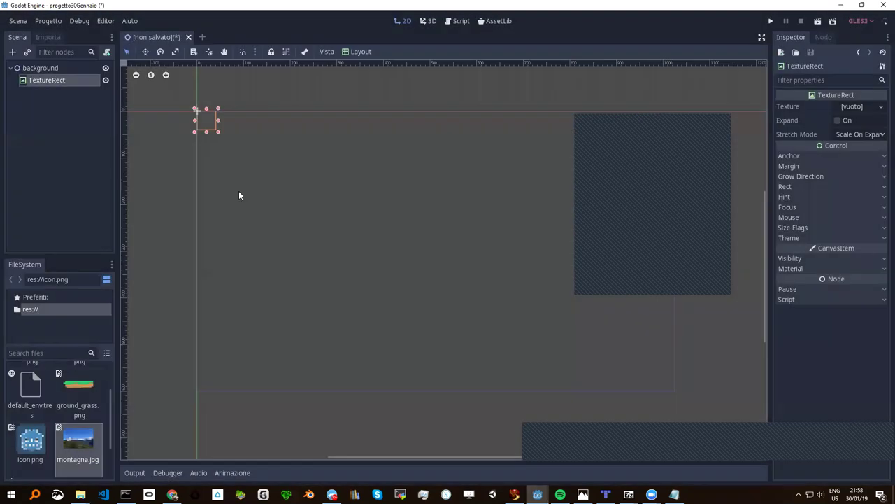
Set montagna.jpg as the TextureRect's Texture in the Inspector.
drag(87, 431, 708, 264)
drag(709, 264, 857, 112)
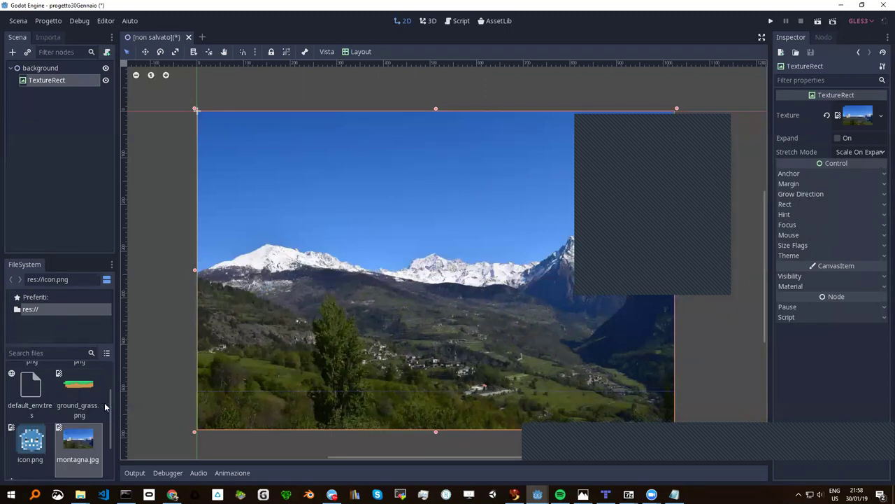
scroll(113, 408, up, 3)
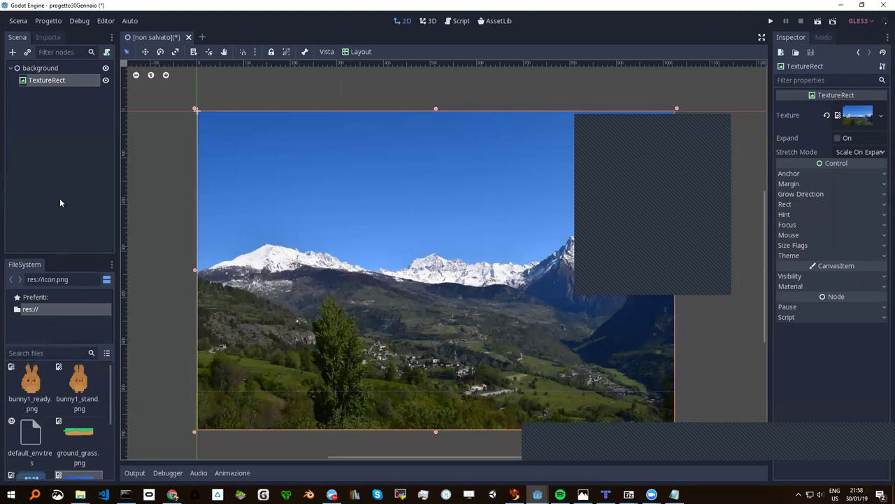
Add an AnimatedSprite child node under background.
click(40, 70)
right_click(45, 68)
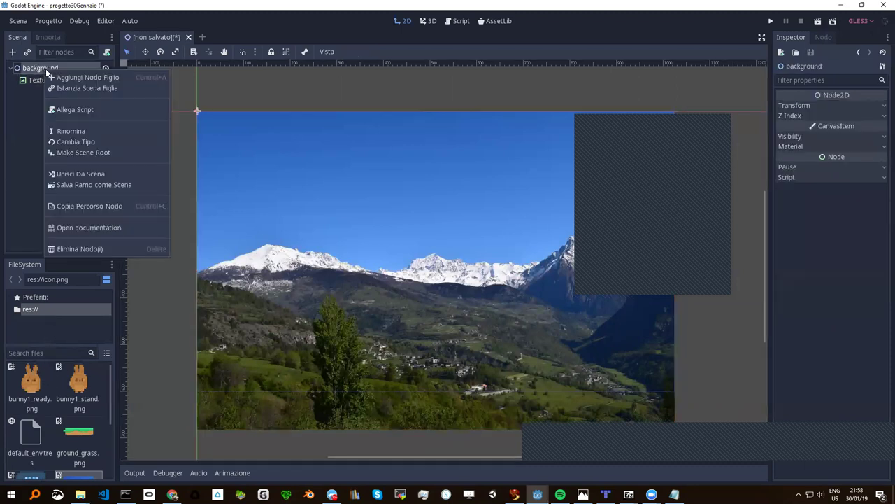
click(83, 74)
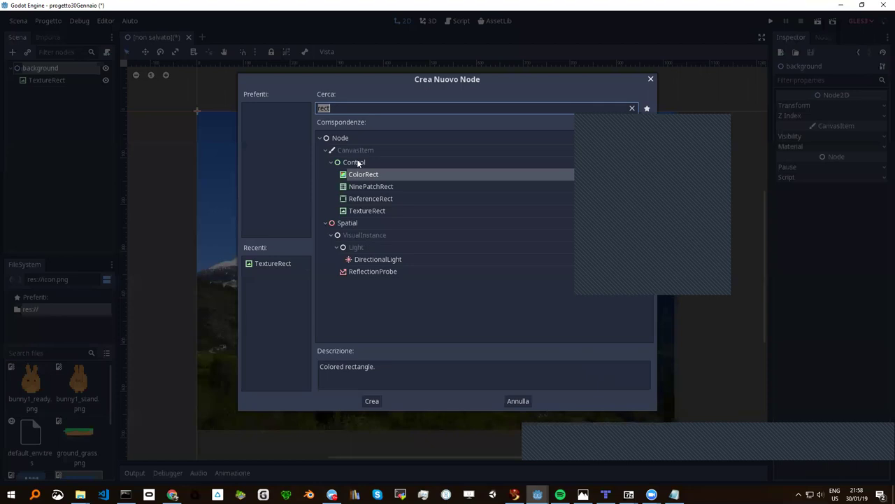
text(sprite)
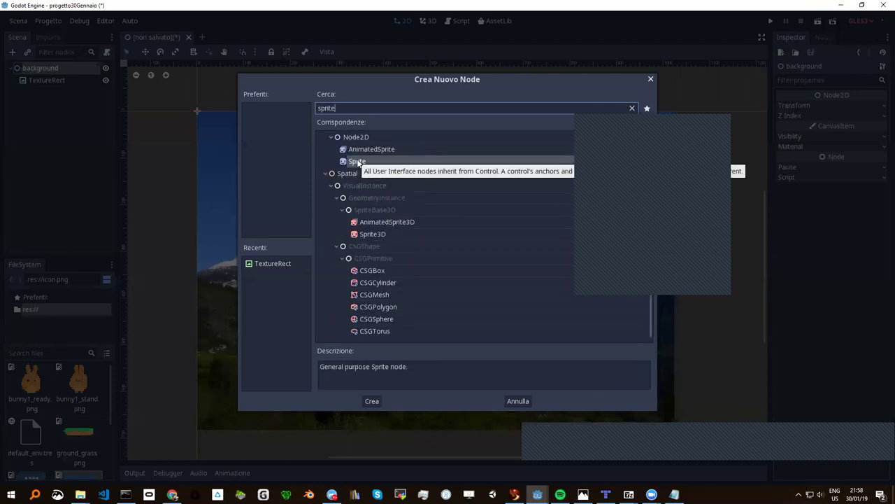
double_click(374, 146)
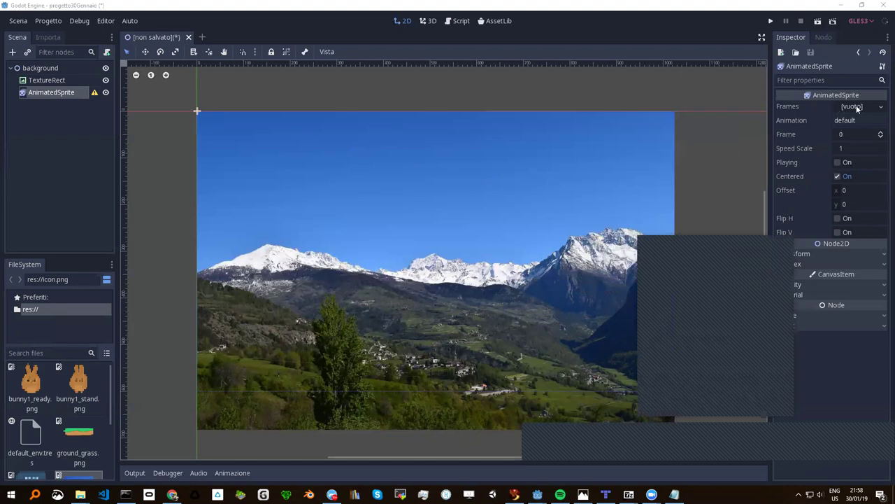
Give the AnimatedSprite a new SpriteFrames resource and open the frames editor.
click(857, 106)
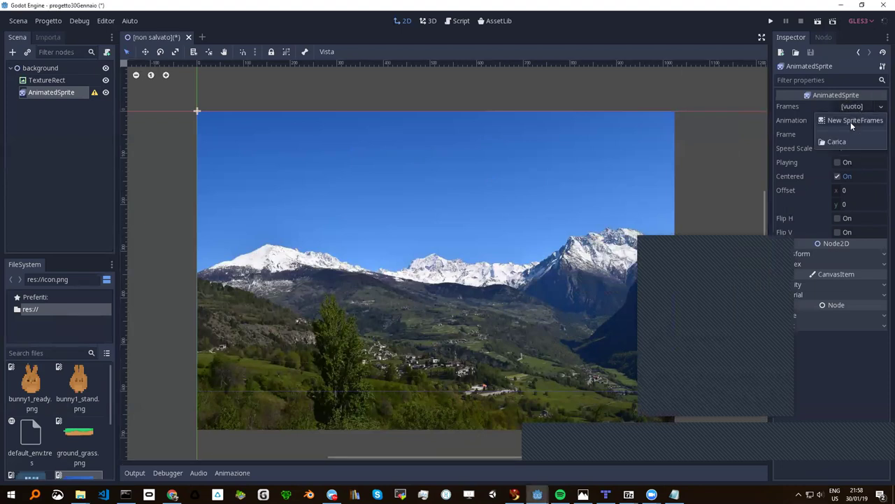
click(851, 122)
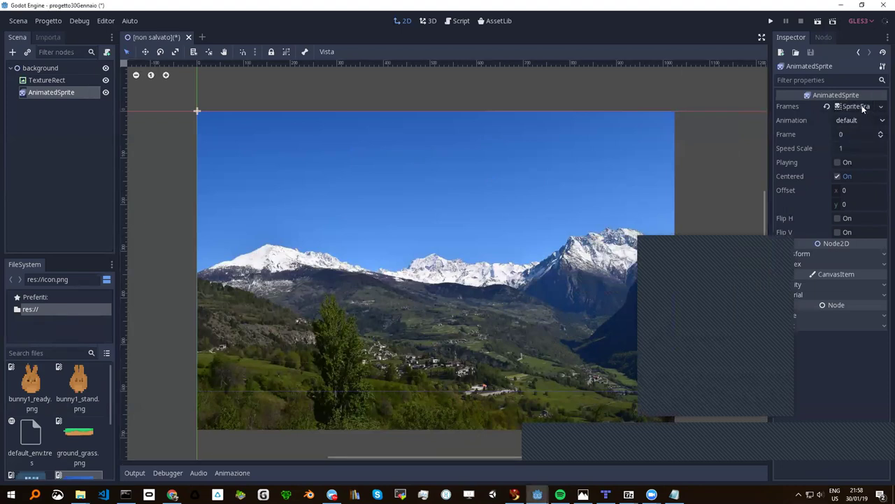
click(863, 107)
click(839, 132)
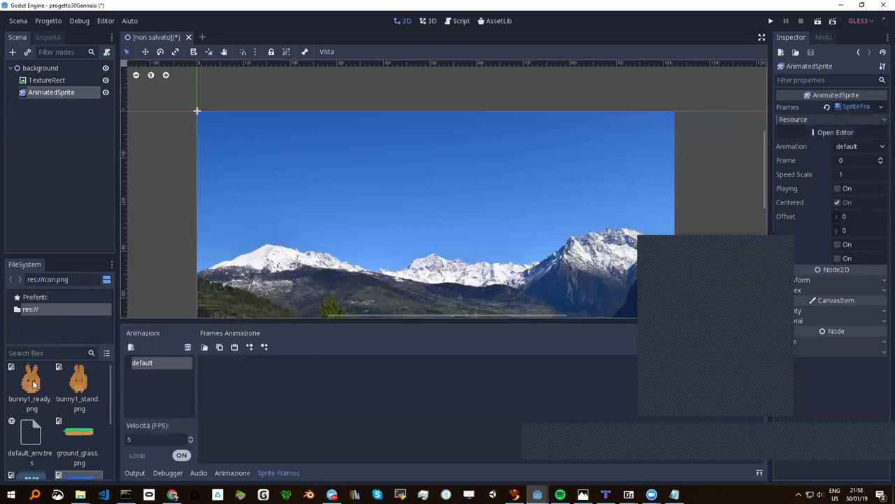
Rename the default animation to fermo.
double_click(151, 369)
drag(157, 363, 118, 363)
text(fermo)
key(Return)
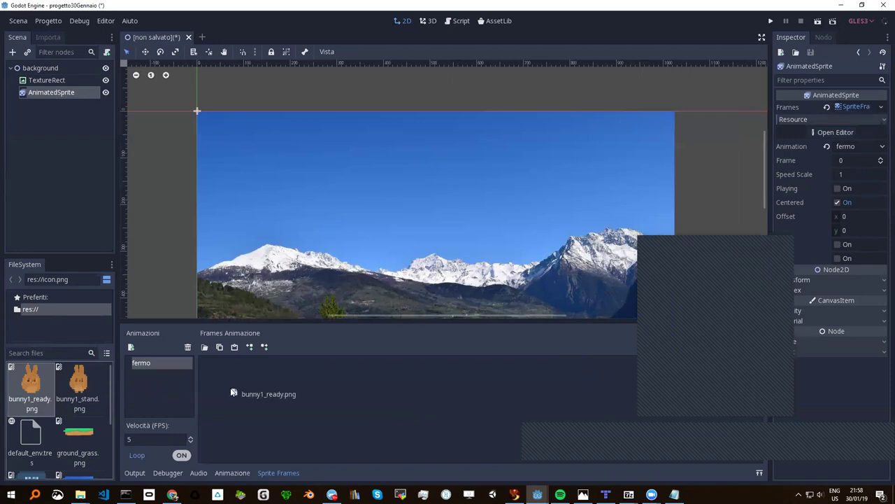
Add bunny1_ready.png and bunny1_stand.png as frames and turn on Playing.
drag(32, 385, 231, 393)
drag(105, 380, 291, 392)
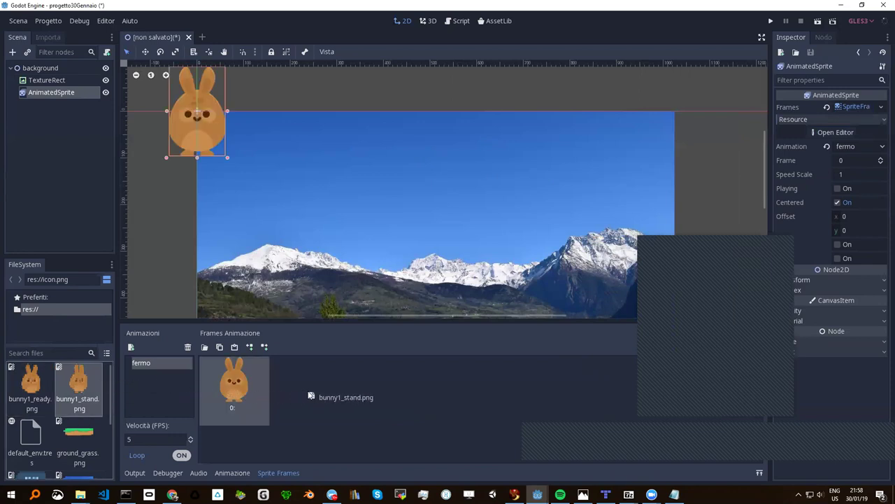
click(307, 393)
click(255, 390)
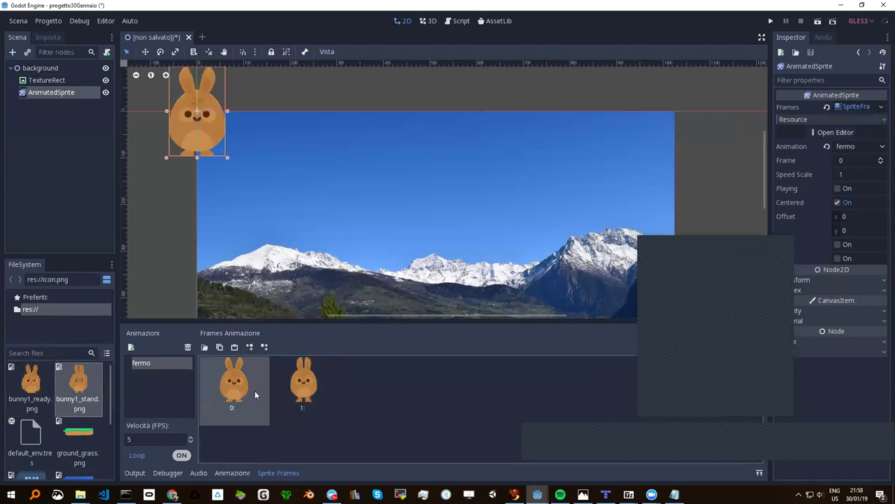
click(837, 191)
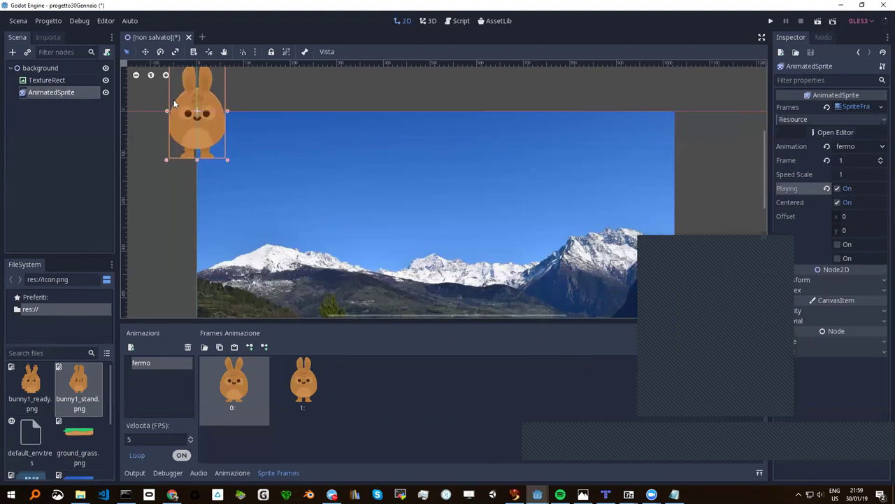
Add a KinematicBody2D under background and drag the bunny's AnimatedSprite into it as its child.
click(49, 68)
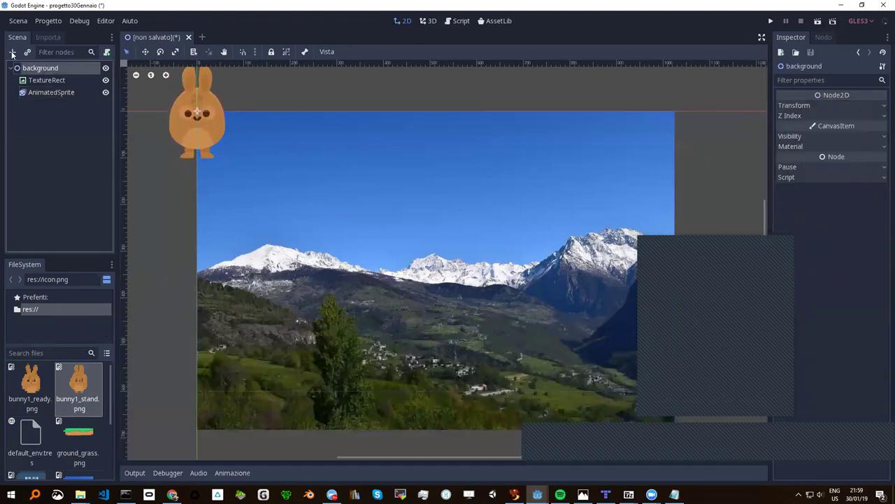
key(ctrl+a)
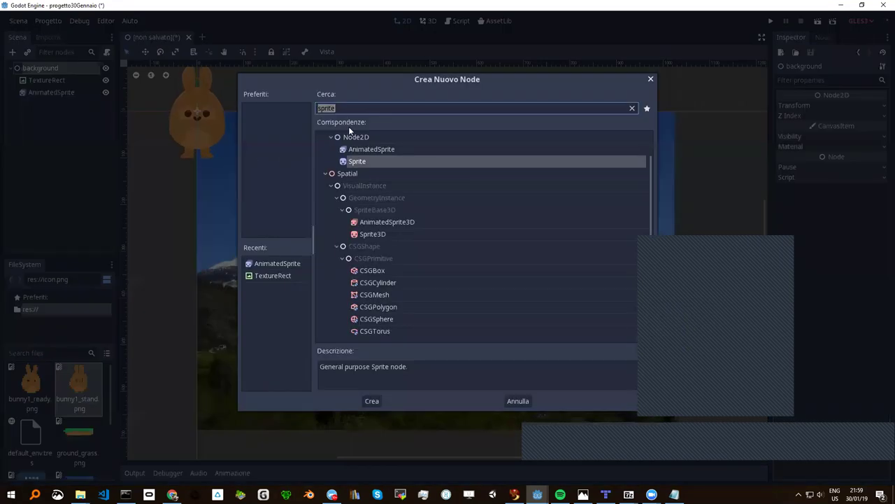
text(kine)
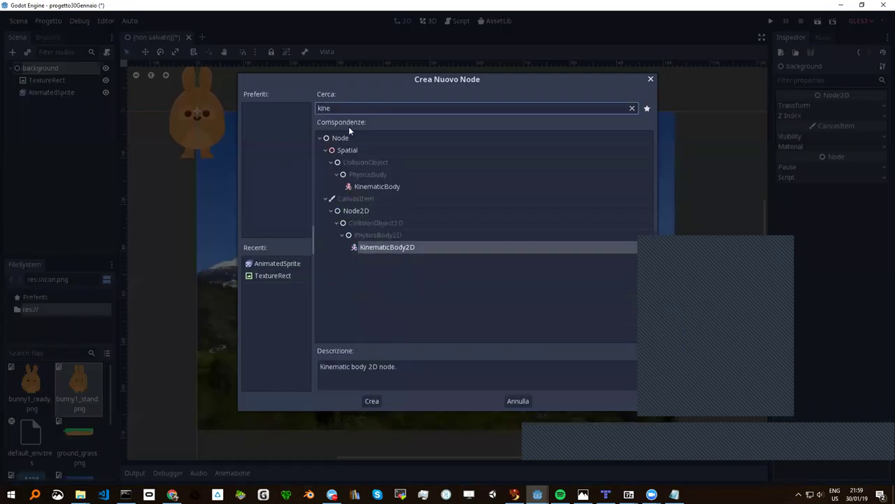
click(402, 248)
double_click(402, 247)
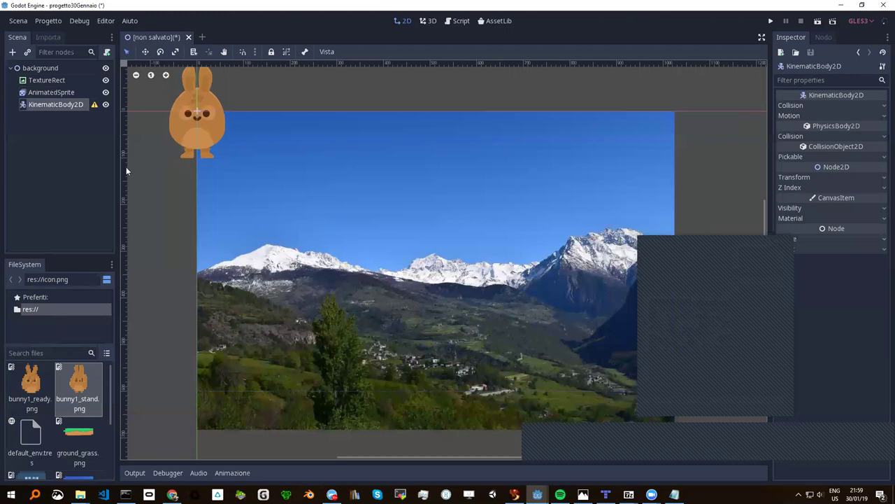
mouse_move(42, 96)
mouse_down()
mouse_move(48, 107)
mouse_move(57, 93)
mouse_up()
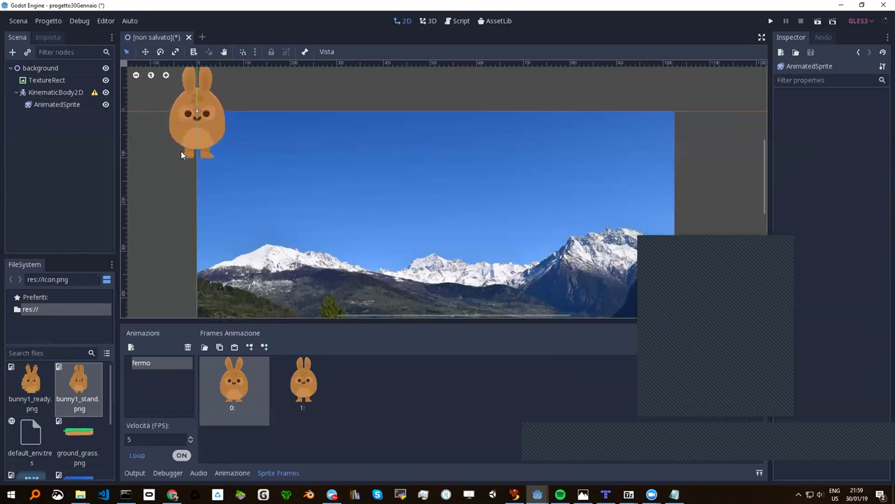
click(51, 93)
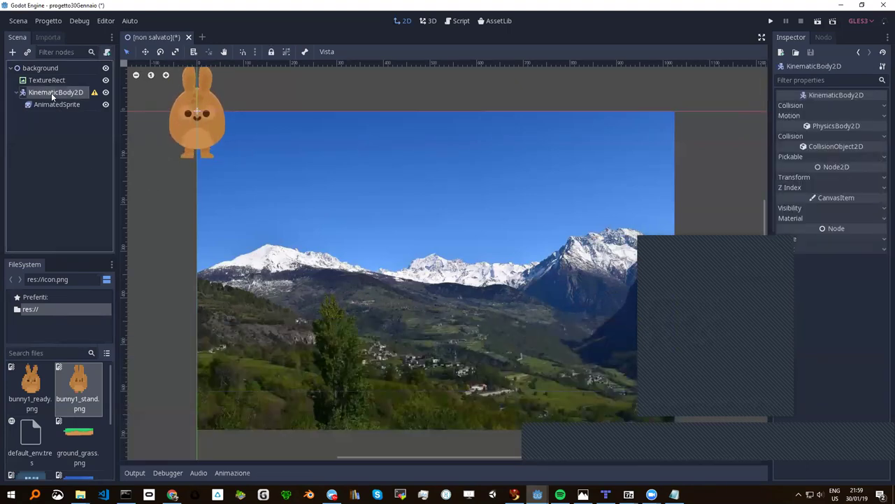
Add a CollisionShape2D under KinematicBody2D and give it a new CapsuleShape2D.
click(11, 53)
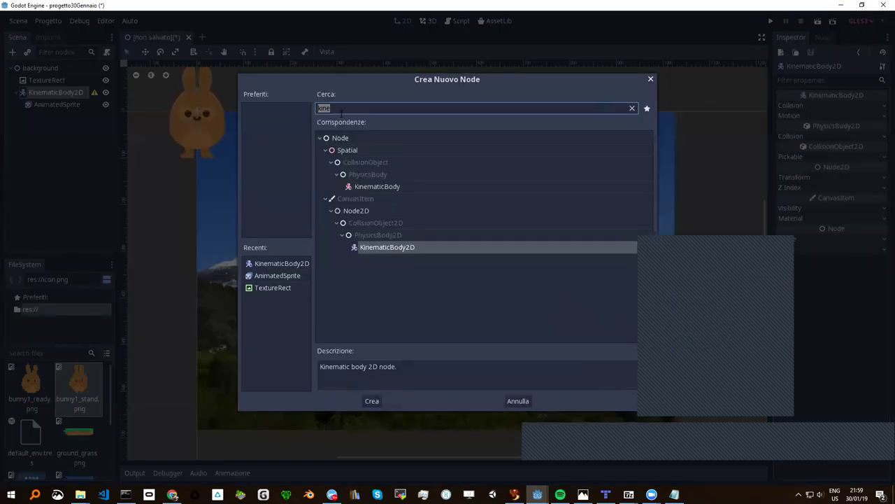
text(collision)
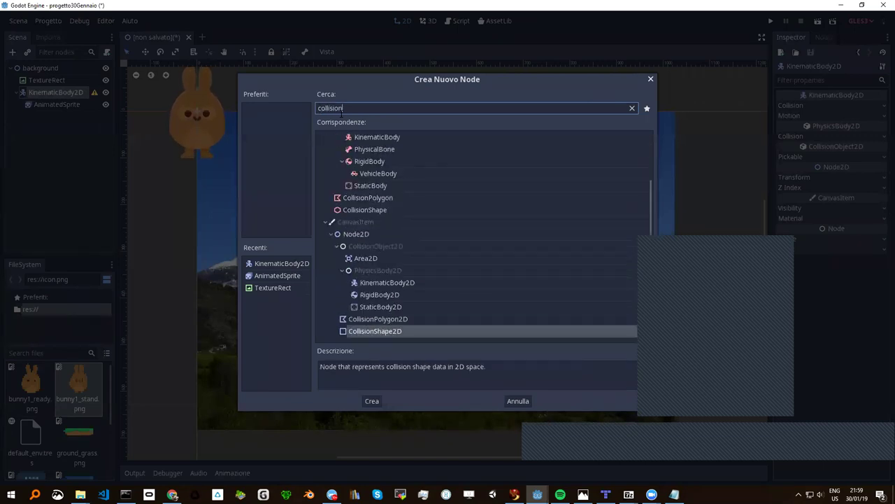
click(379, 333)
double_click(378, 331)
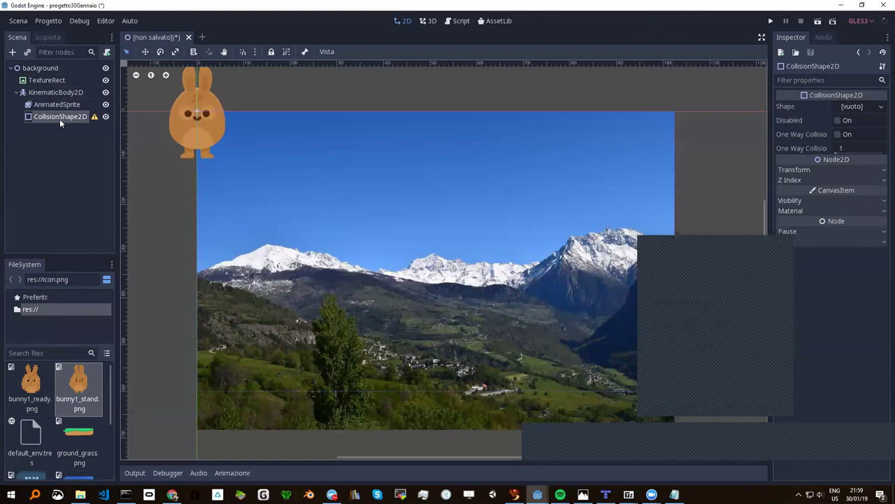
click(863, 106)
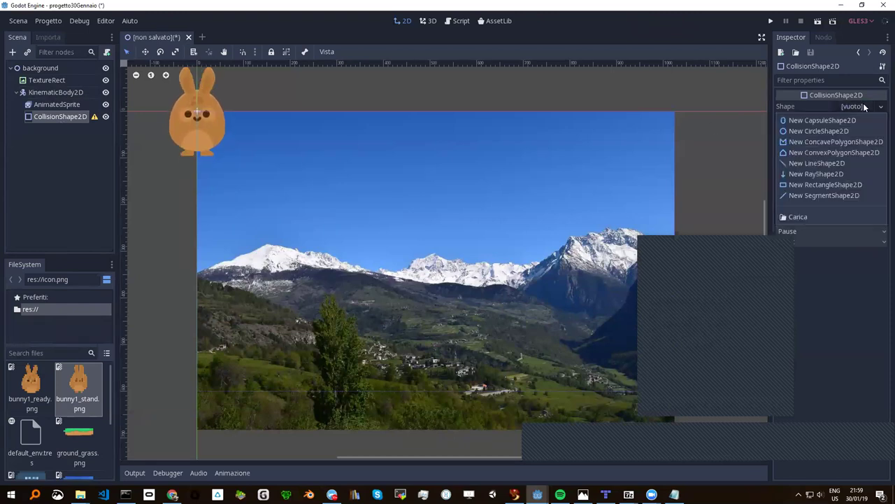
click(831, 119)
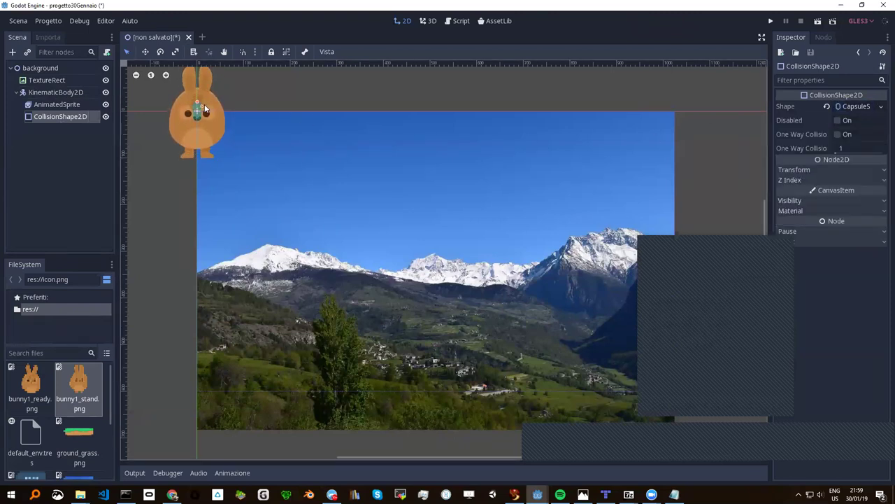
Stretch and widen the capsule handles so it covers the bunny's body.
mouse_move(202, 105)
mouse_down()
mouse_move(222, 107)
mouse_move(202, 63)
mouse_up()
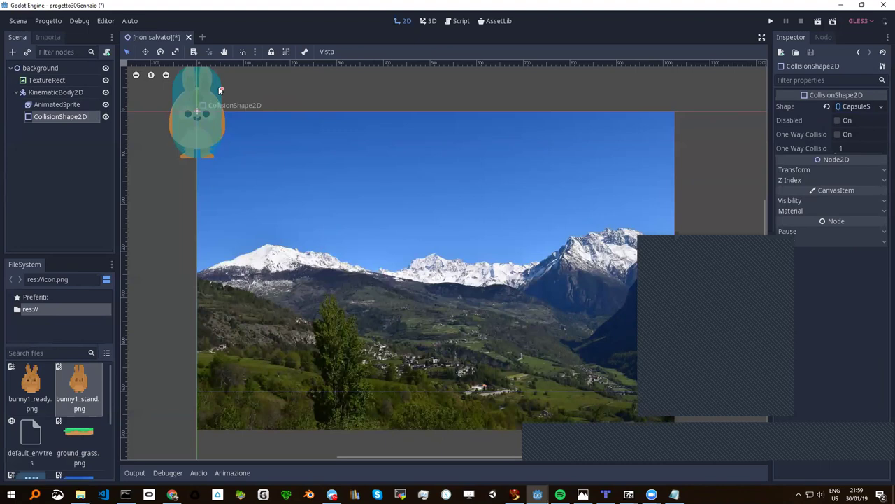
drag(223, 88, 227, 88)
scroll(234, 110, down, 1)
scroll(226, 112, down, 1)
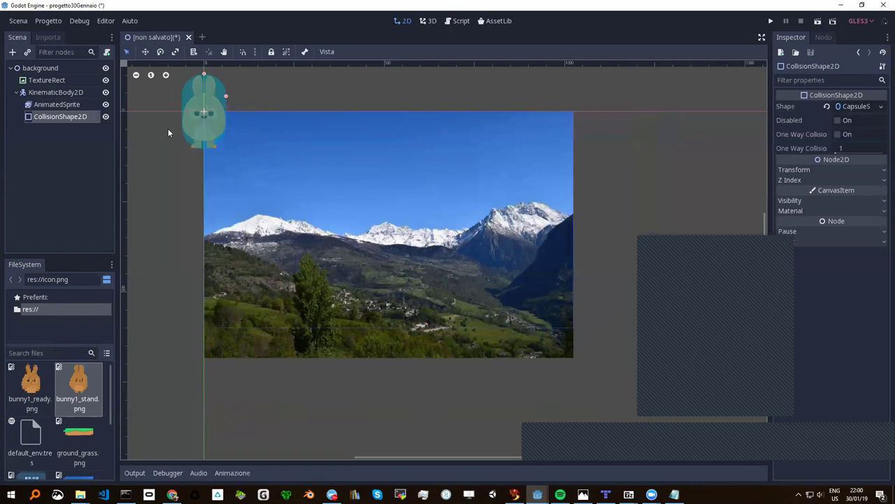
click(71, 94)
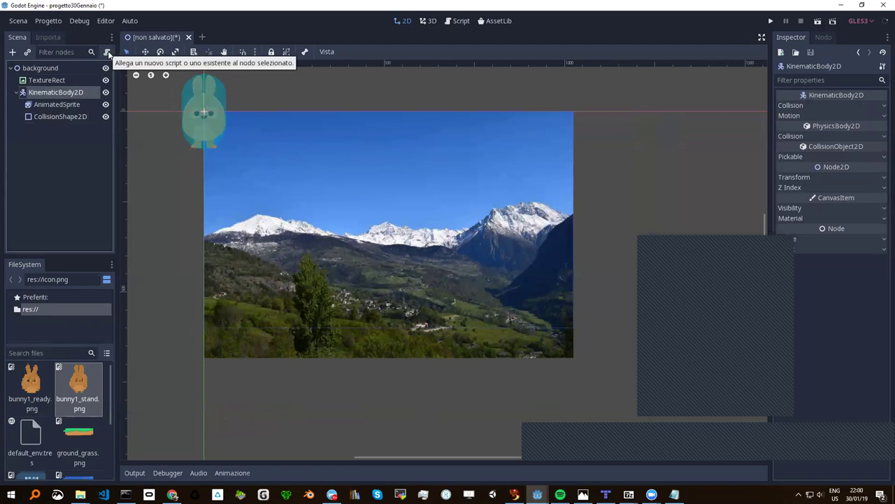
Load the existing Player.gd script onto KinematicBody2D, then return to the 2D view.
click(108, 54)
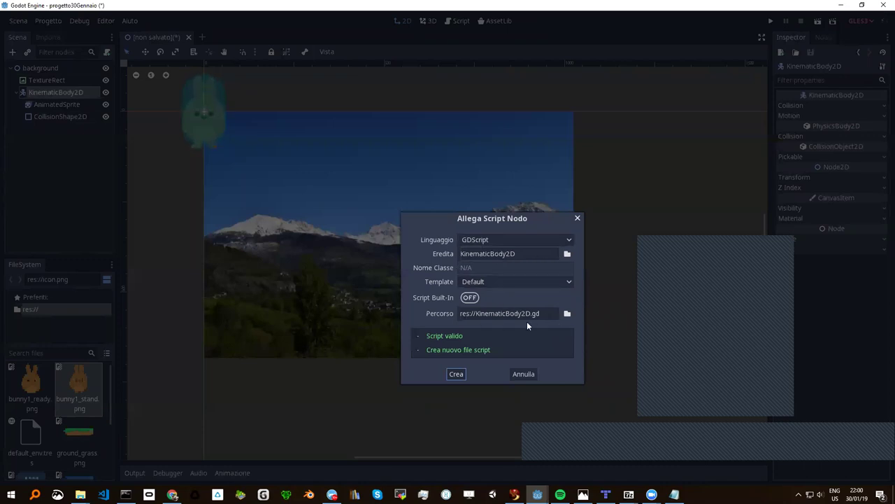
click(567, 314)
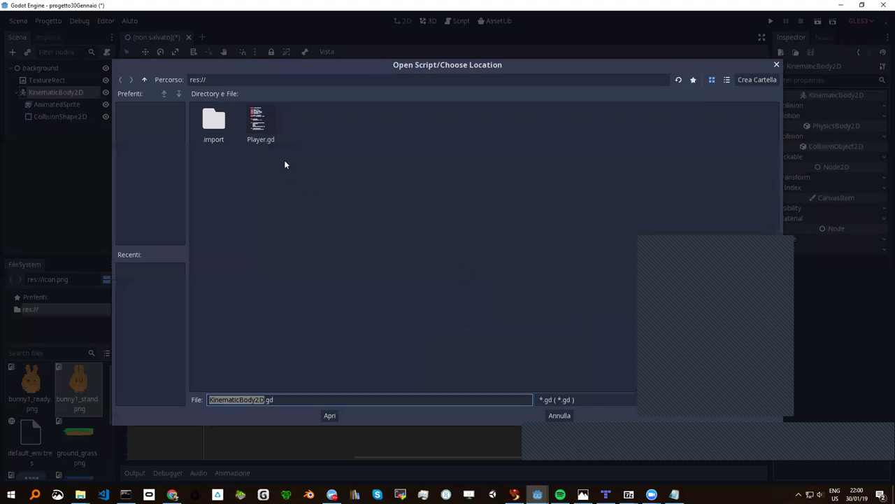
double_click(260, 129)
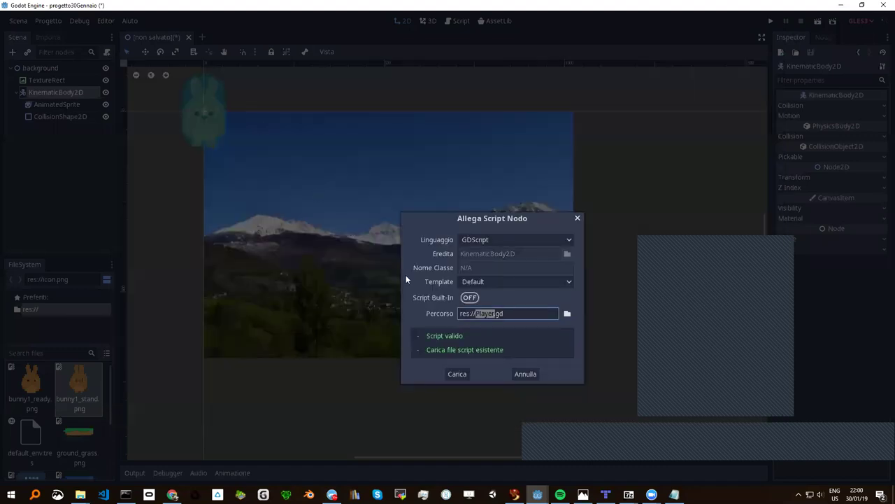
click(465, 374)
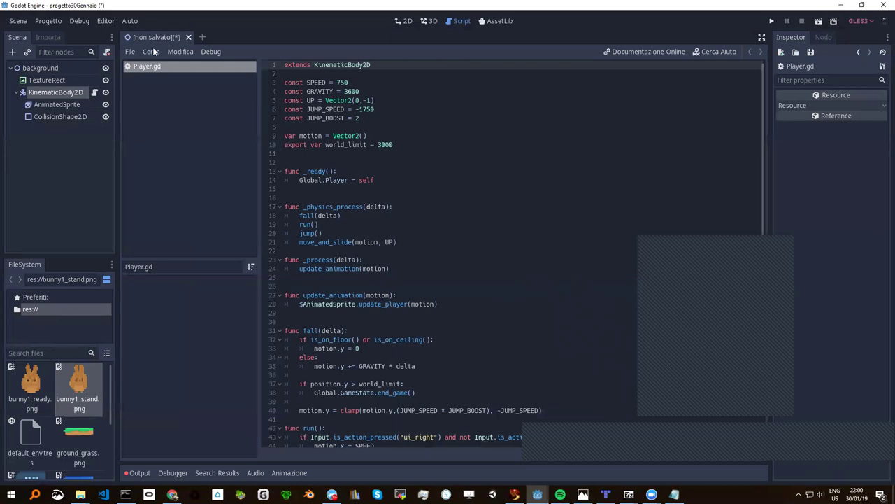
click(411, 21)
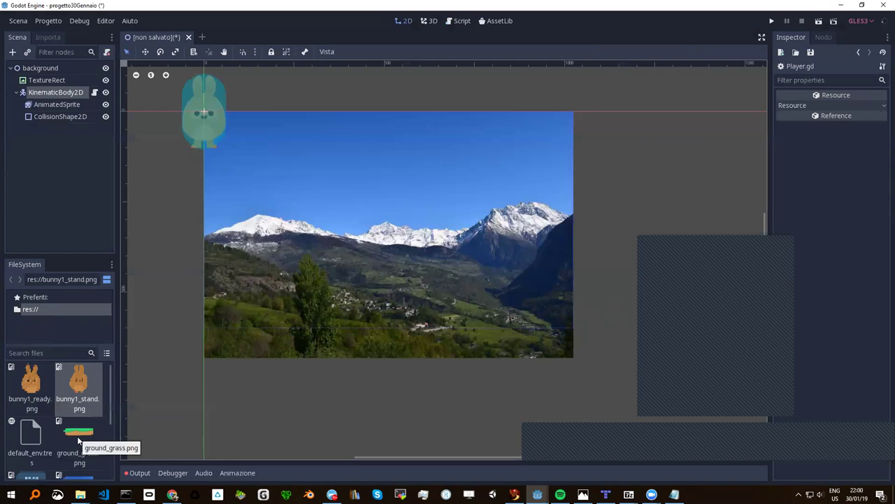
Place the ground_grass image in the lower middle of the scene, directly under background.
drag(77, 435, 357, 298)
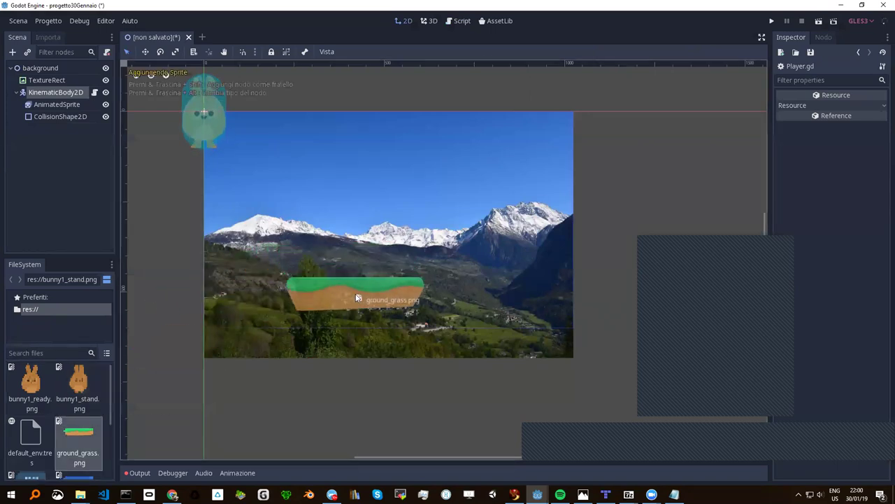
drag(357, 298, 356, 296)
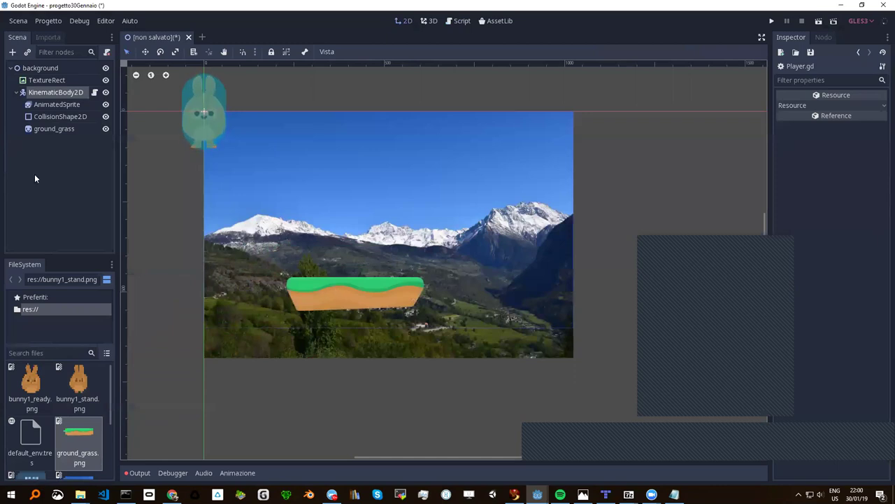
drag(50, 128, 40, 68)
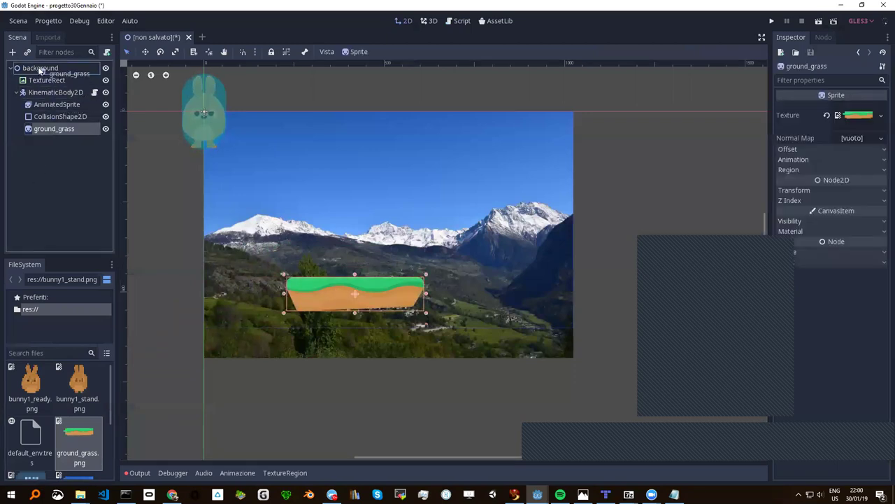
click(16, 92)
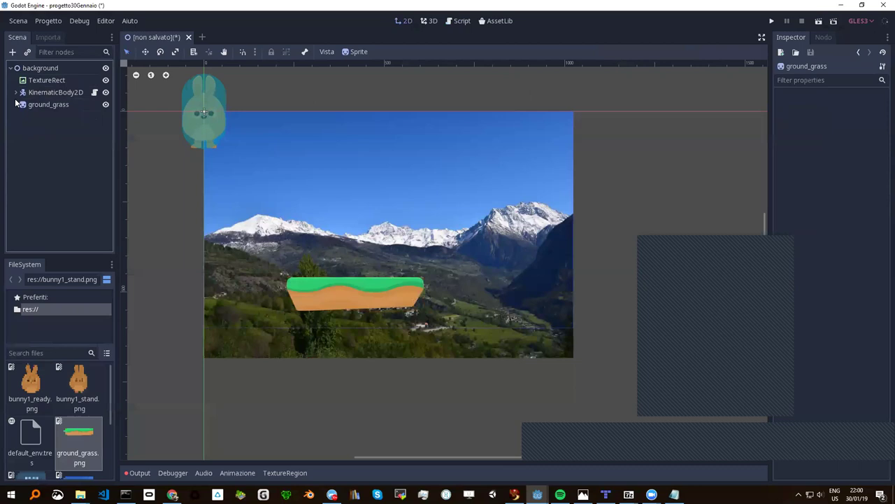
click(17, 92)
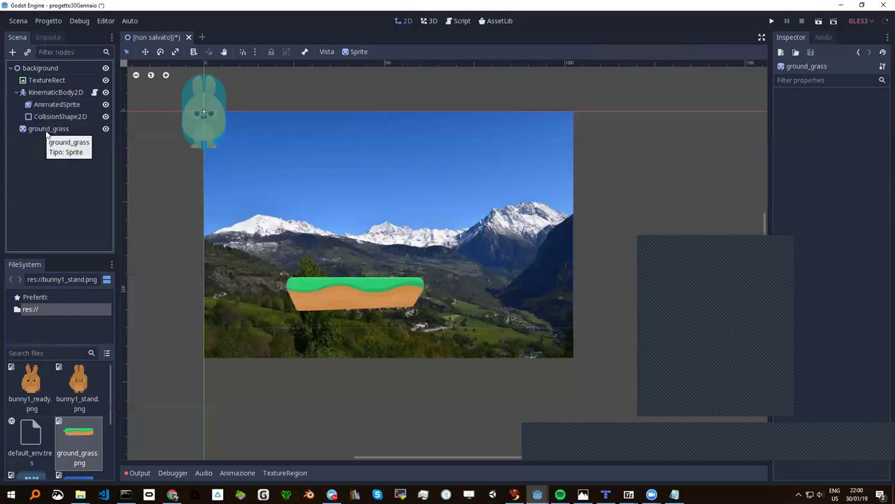
click(45, 130)
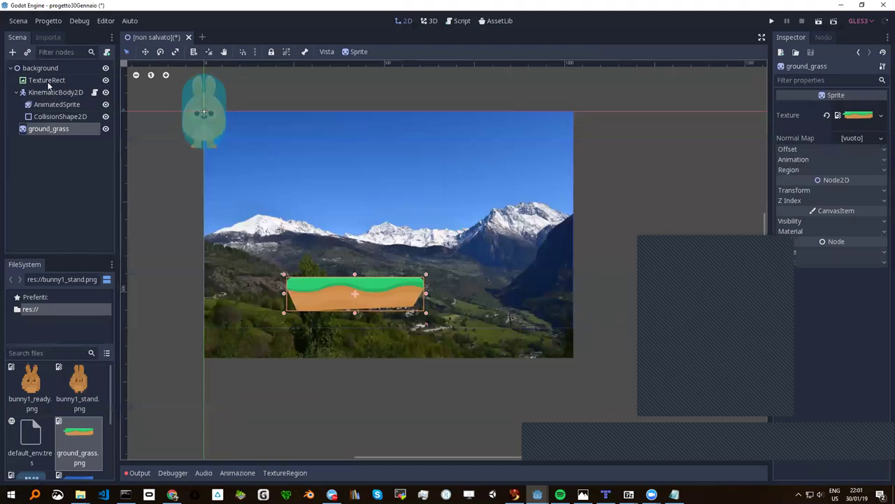
Add a StaticBody2D and reparent ground_grass as its child.
key(ctrl+a)
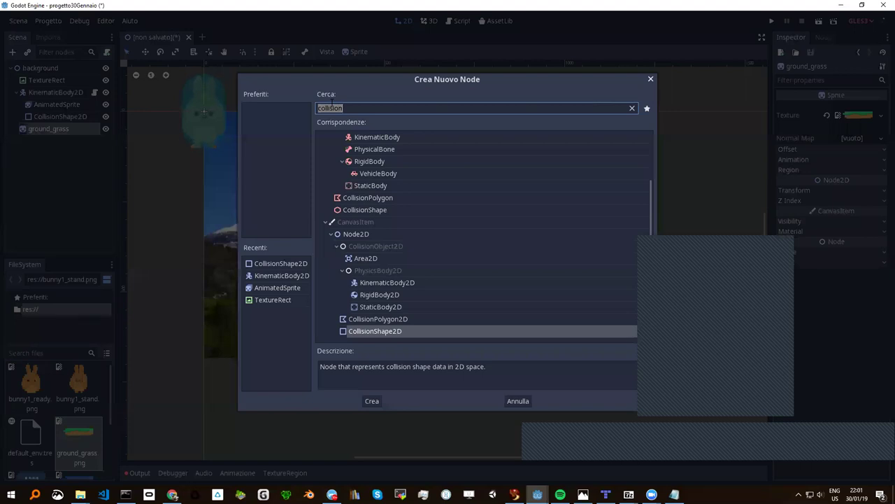
text(body)
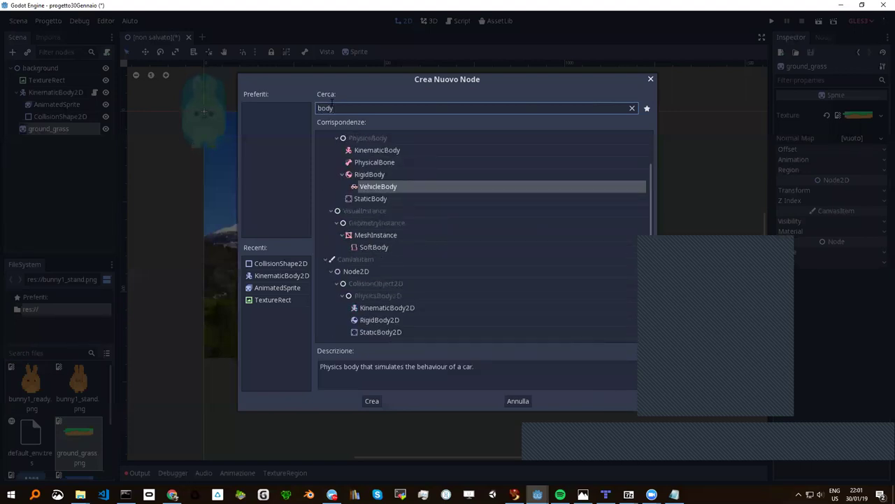
double_click(379, 332)
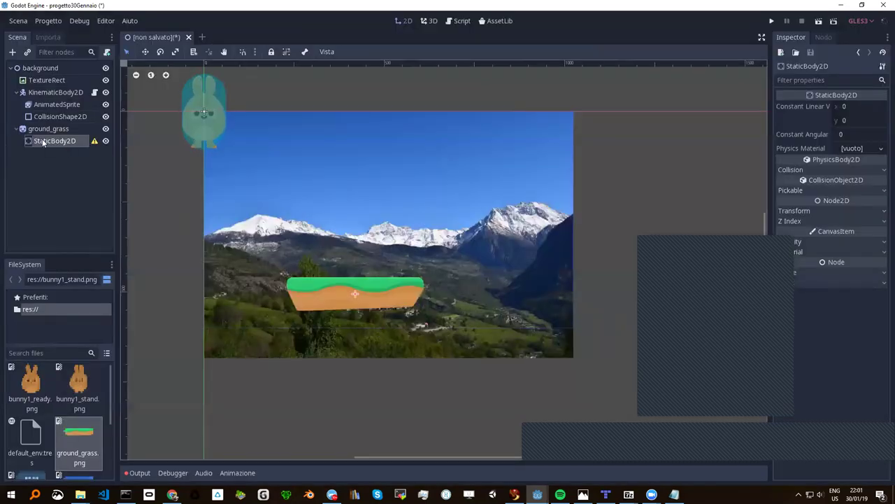
click(42, 136)
mouse_move(43, 140)
mouse_down()
mouse_move(49, 145)
mouse_move(43, 84)
mouse_up()
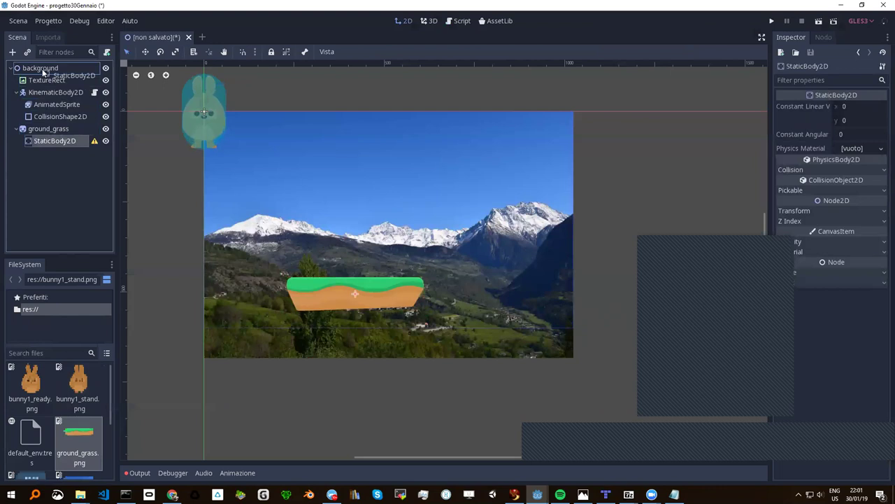
drag(41, 128, 45, 140)
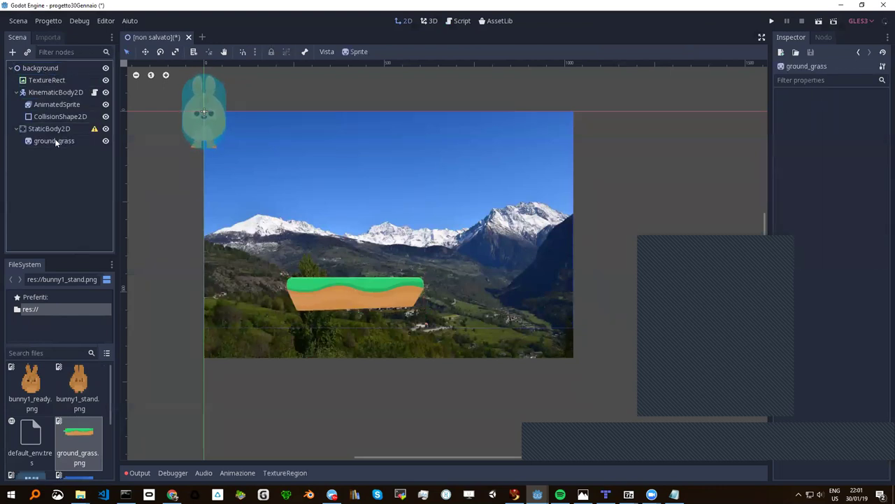
click(46, 139)
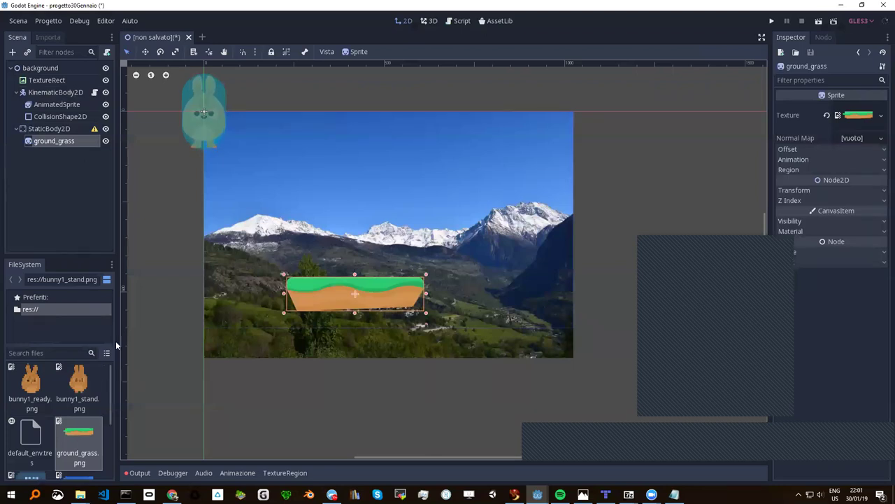
Trace a closed CollisionPolygon2D around the grass platform and move it directly under StaticBody2D.
click(13, 53)
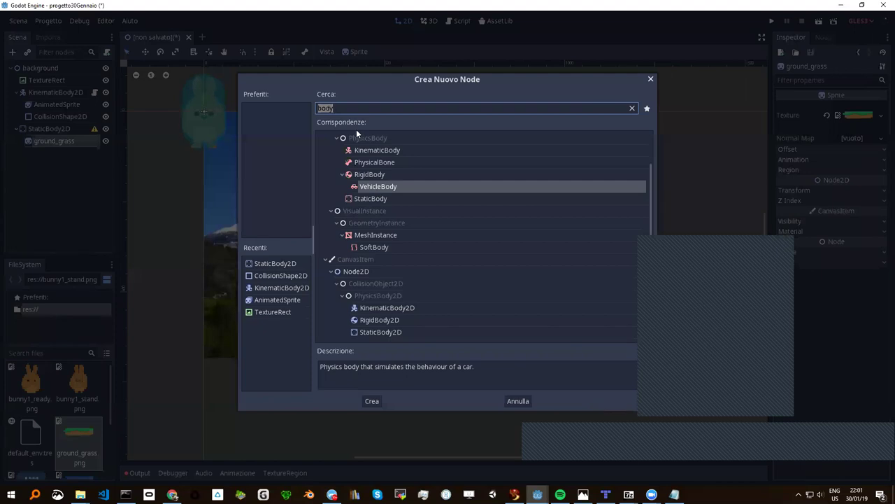
text(collision)
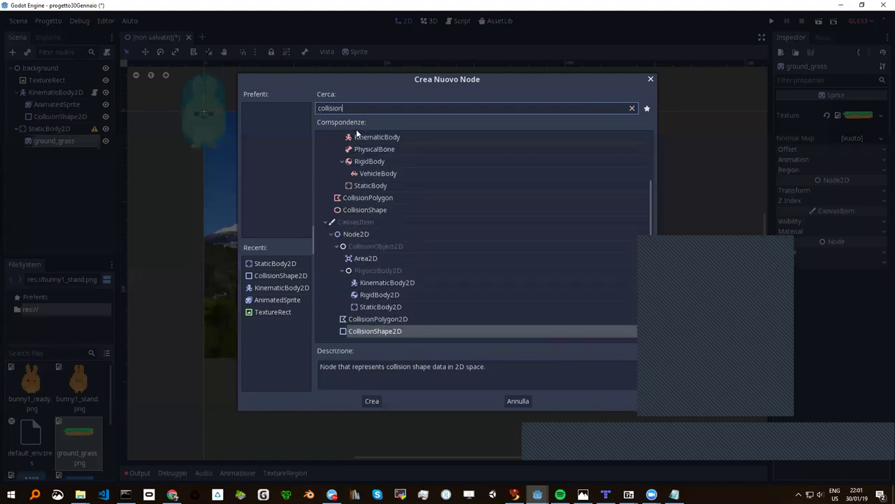
double_click(376, 318)
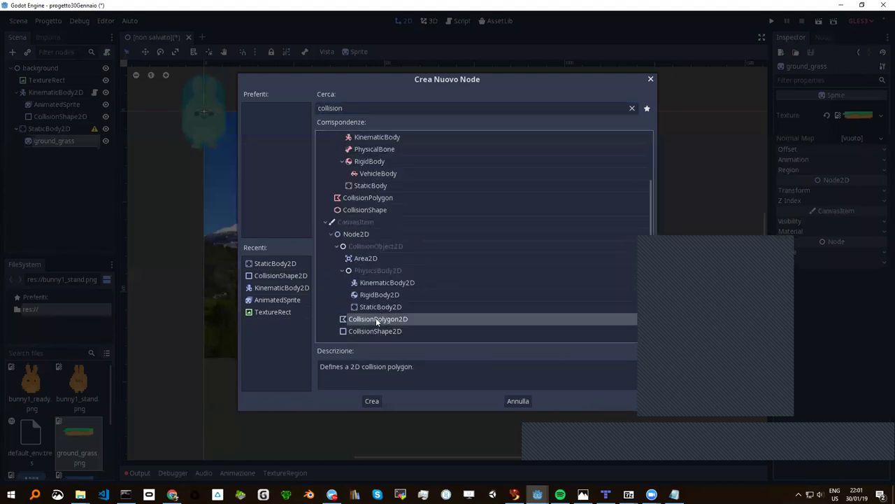
click(288, 280)
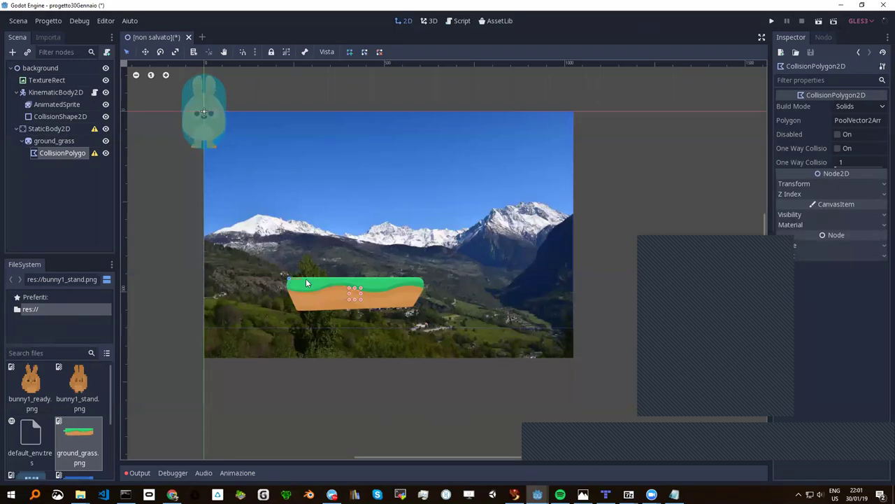
click(420, 280)
click(425, 287)
click(416, 308)
click(300, 309)
click(286, 287)
click(288, 278)
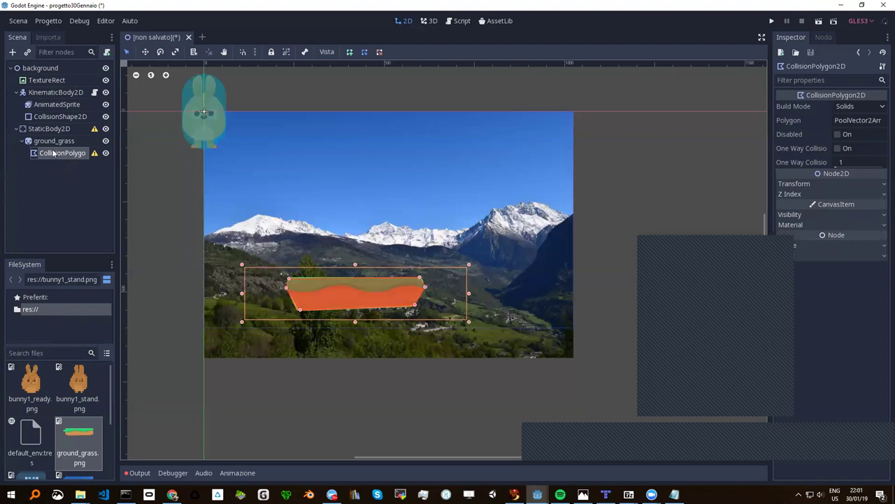
drag(52, 153, 52, 128)
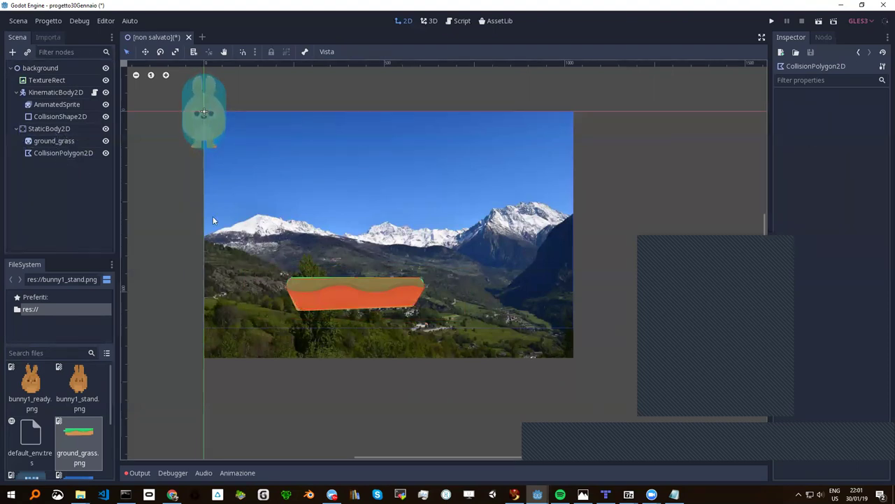
click(60, 128)
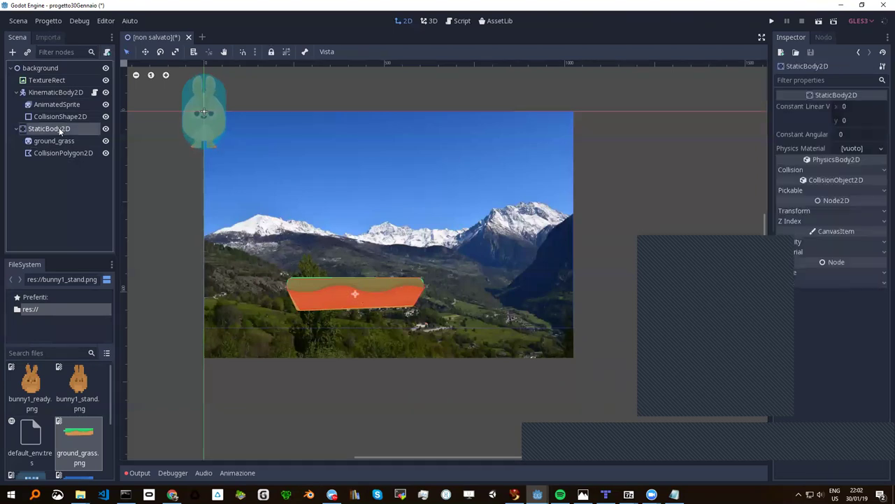
Group each body with its children, then move the grass platform and the bunny into place.
click(286, 52)
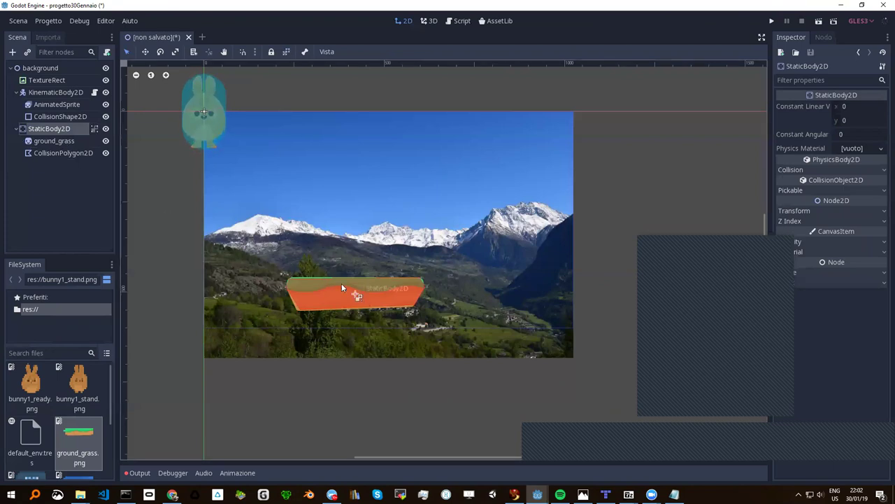
mouse_move(351, 290)
mouse_down()
mouse_move(262, 262)
mouse_move(306, 291)
mouse_up()
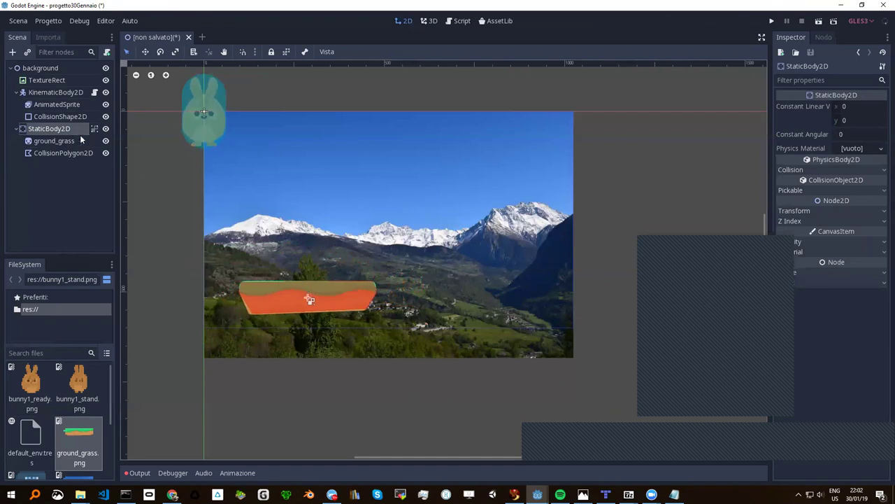
click(52, 92)
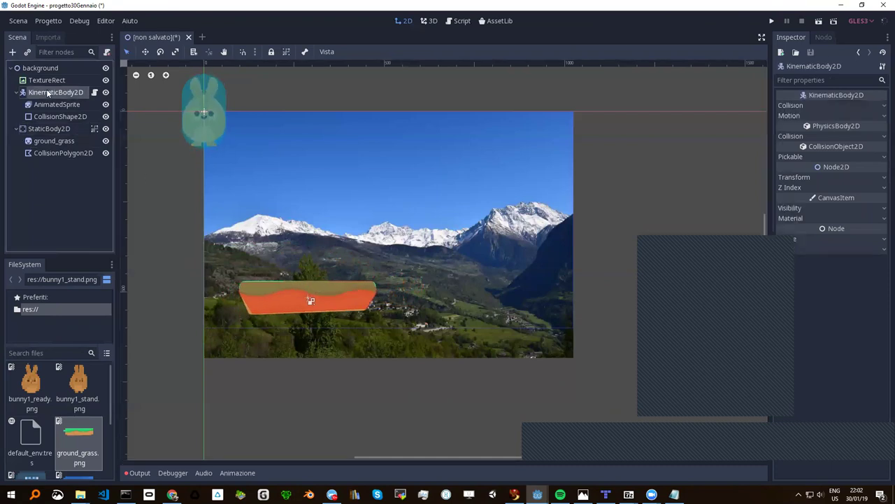
click(286, 52)
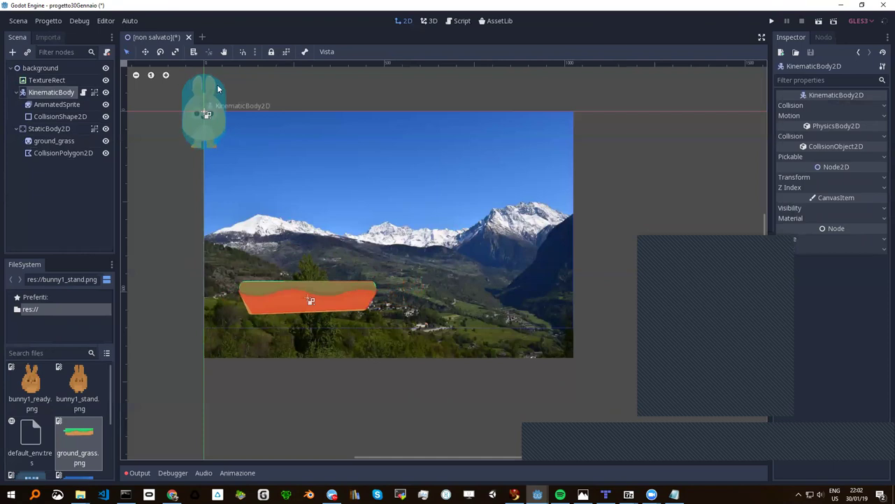
mouse_move(212, 122)
mouse_down()
mouse_move(295, 232)
mouse_move(298, 218)
mouse_up()
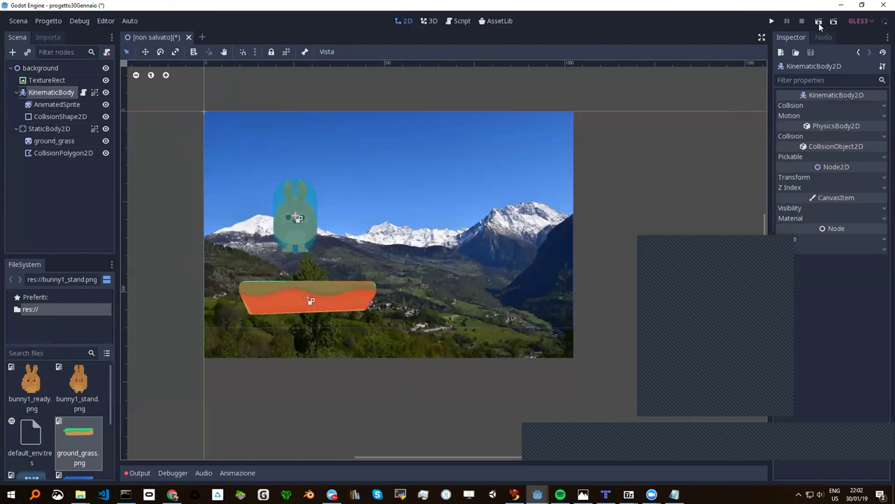
Run the scene, saving it first as background.tscn.
click(819, 23)
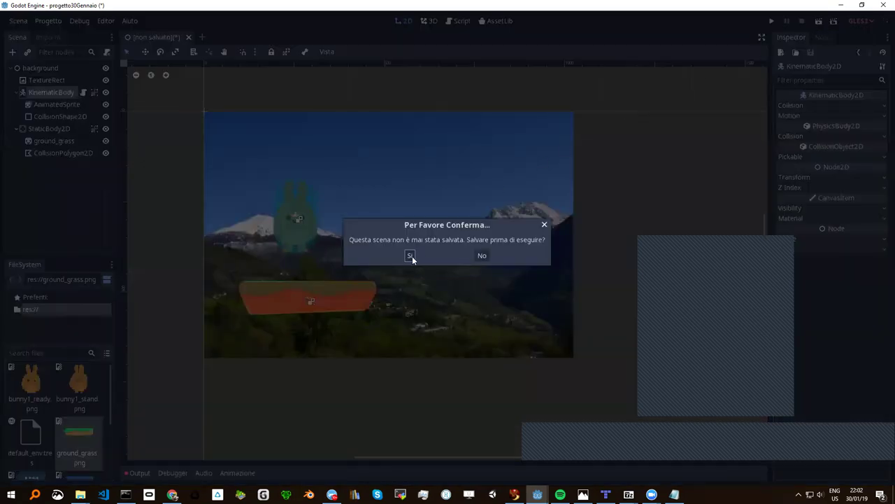
click(410, 256)
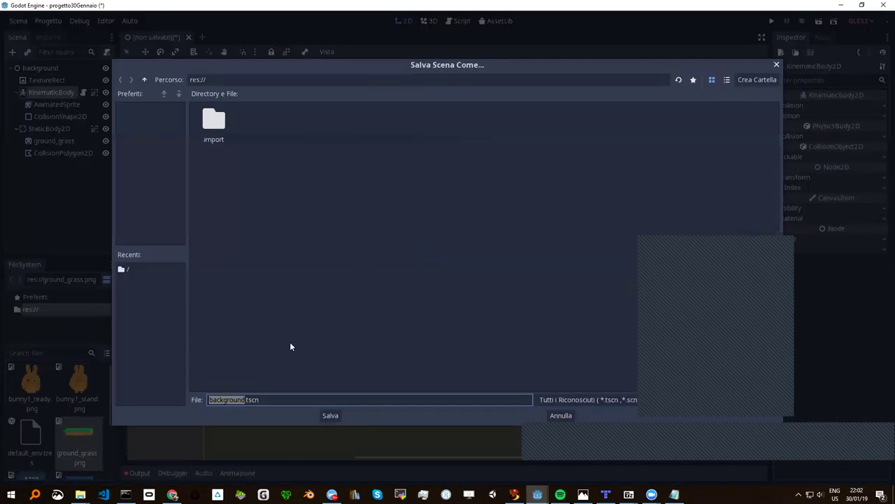
click(330, 416)
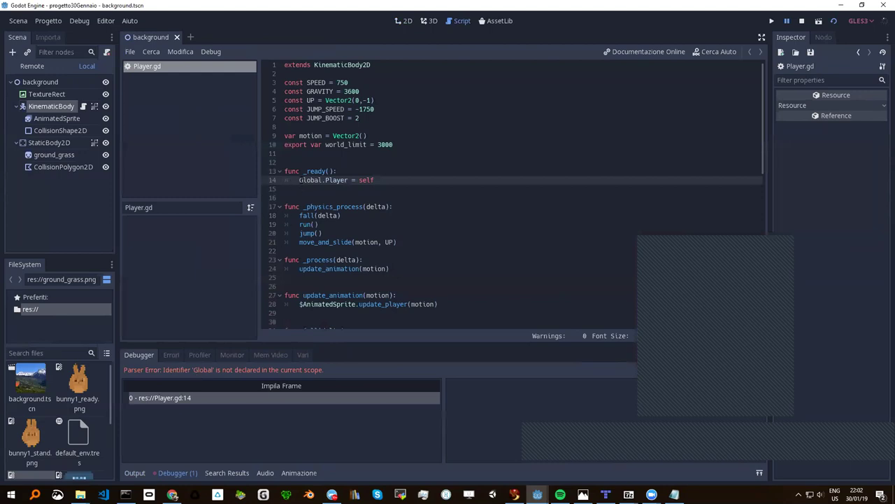
Comment out 'Global.Player = self' on line 14 and select lines 1–28 of Player.gd.
text(#)
scroll(298, 188, down, 1)
scroll(297, 188, down, 2)
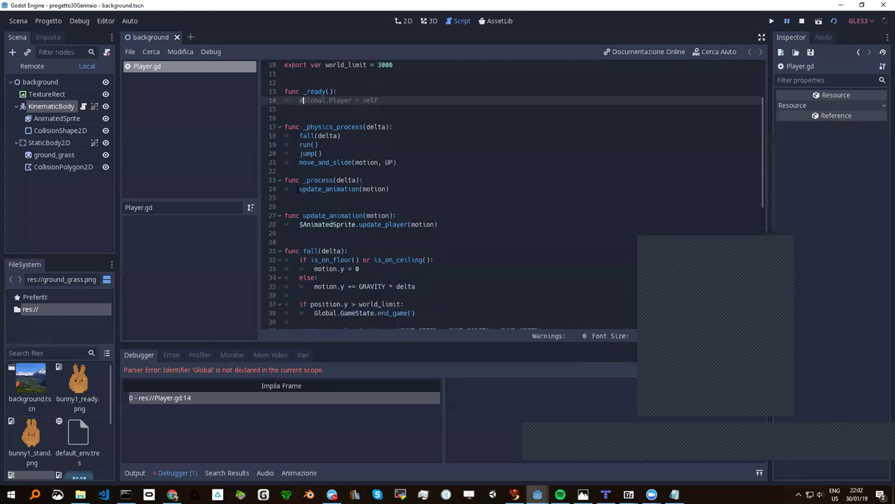
scroll(297, 189, down, 1)
scroll(297, 188, down, 2)
scroll(297, 189, up, 4)
scroll(297, 188, up, 2)
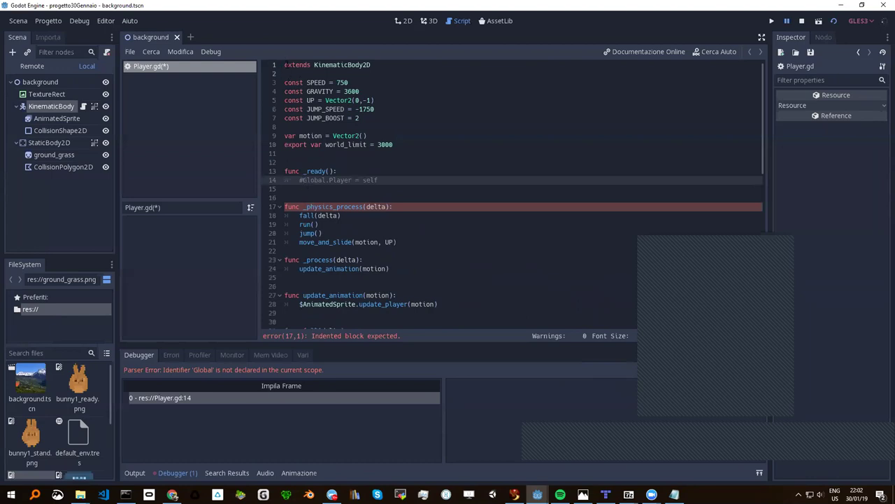
drag(362, 64, 335, 304)
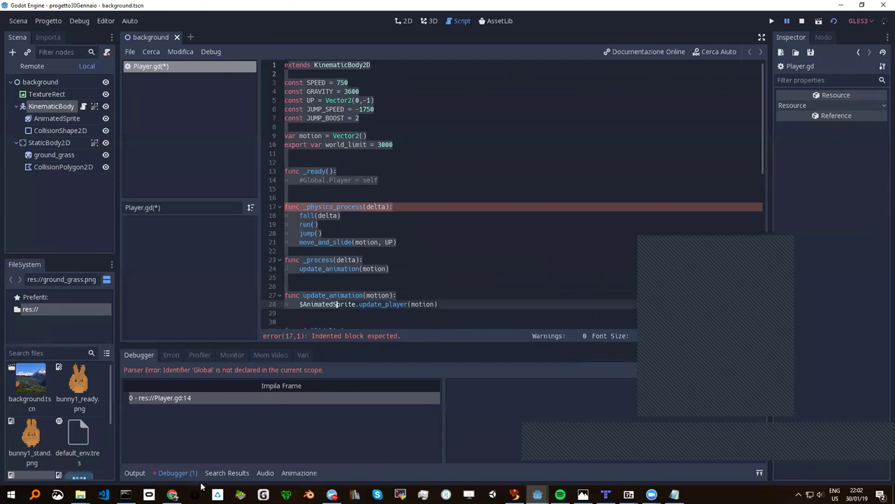
Search Everything for player.gd and pick the Player.gd in the Laboratorio Scripts folder.
click(172, 495)
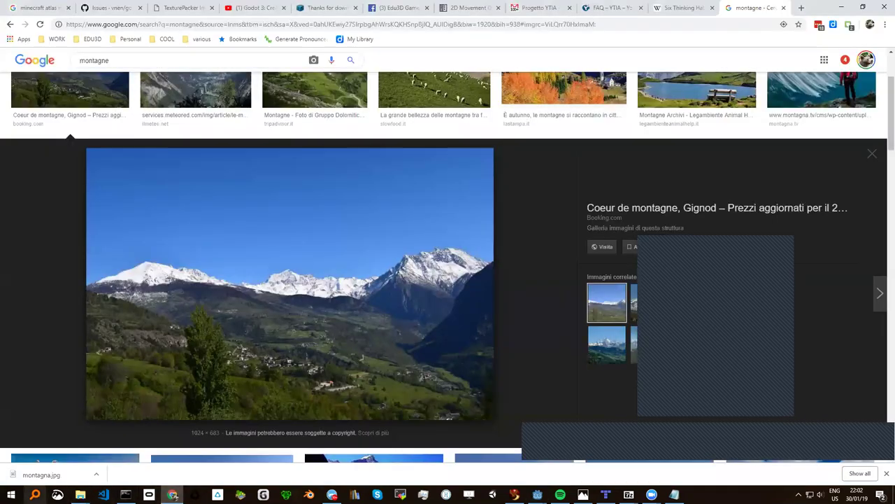
click(34, 495)
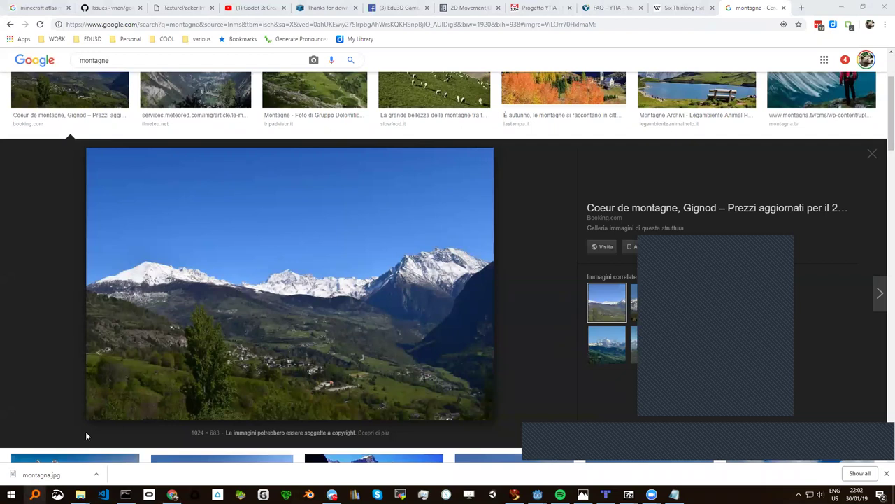
text(.gd)
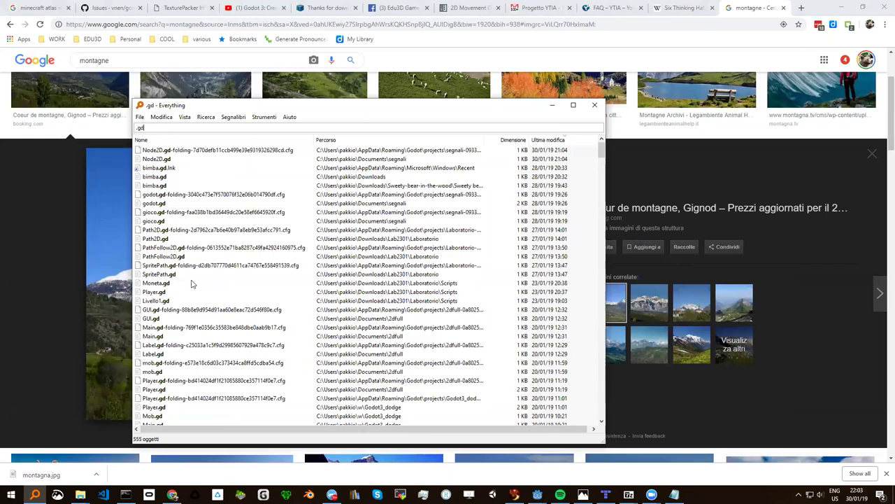
key(BackSpace)
key(BackSpace)
key(BackSpace)
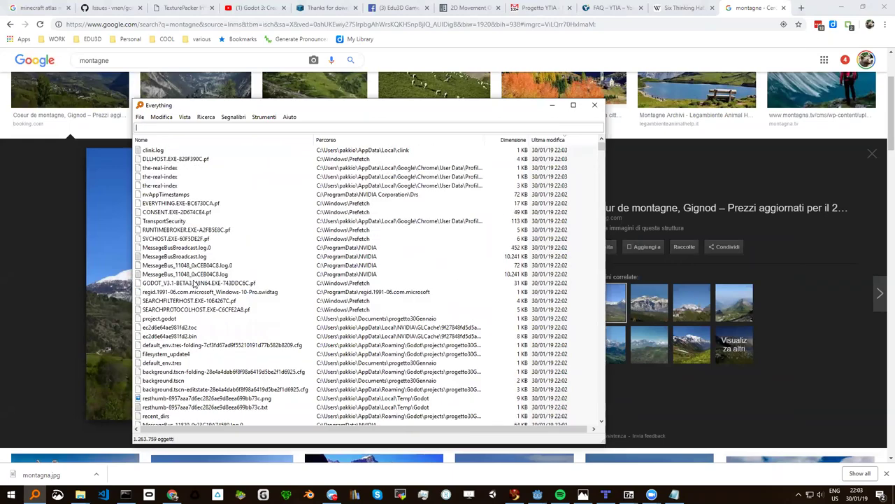
text(player.r)
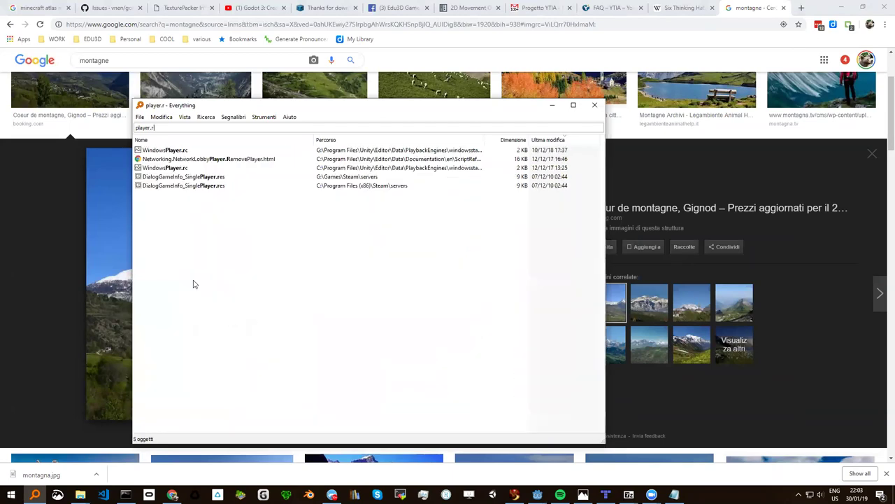
key(BackSpace)
text(gd)
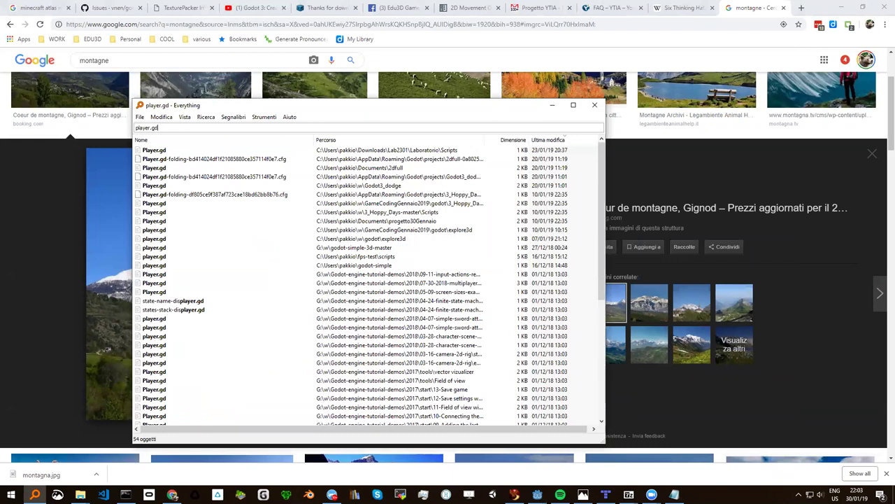
click(150, 153)
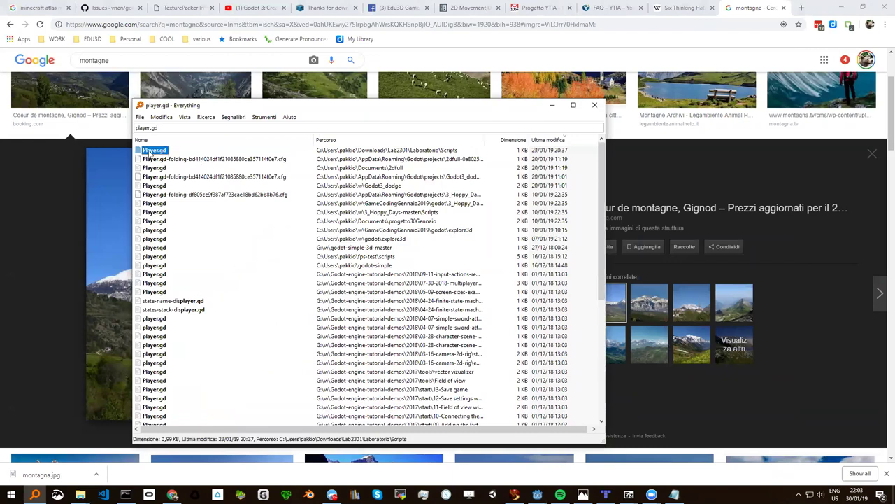
Open the Laboratorio Scripts Player.gd in Visual Studio Code and scroll through its code.
double_click(148, 152)
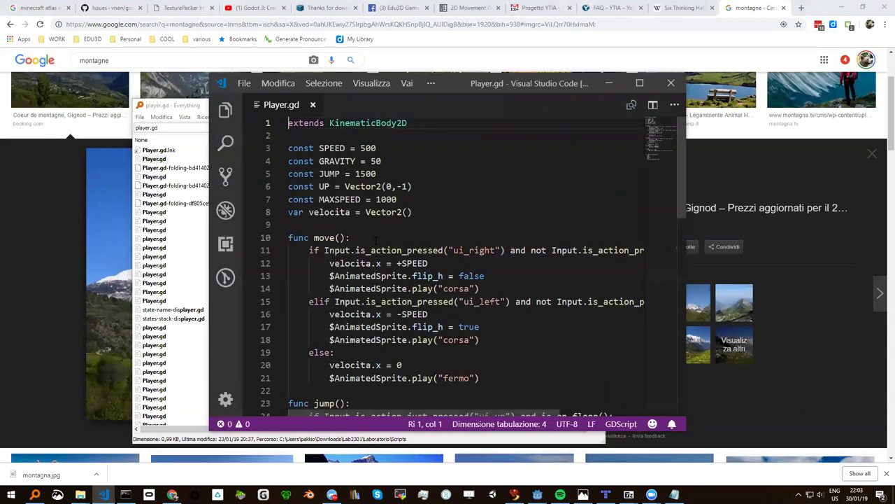
scroll(375, 240, down, 1)
scroll(376, 241, down, 3)
scroll(376, 241, down, 2)
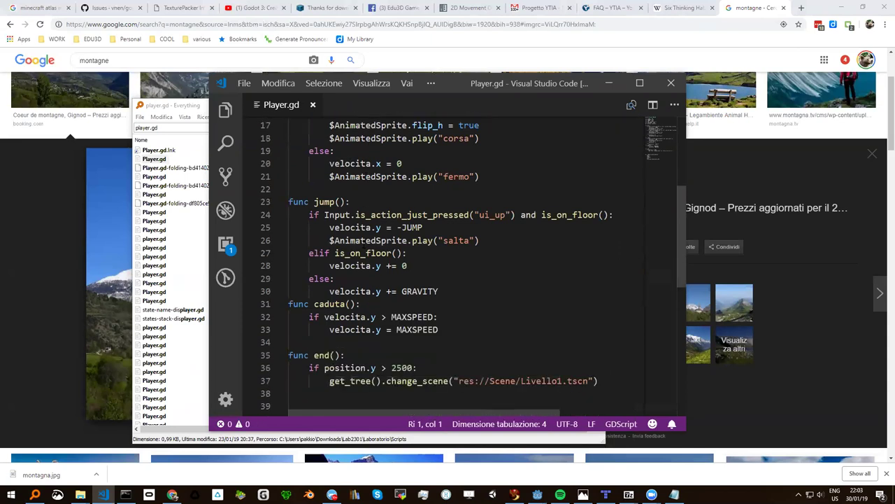
scroll(375, 241, down, 2)
scroll(376, 240, down, 2)
scroll(362, 244, down, 1)
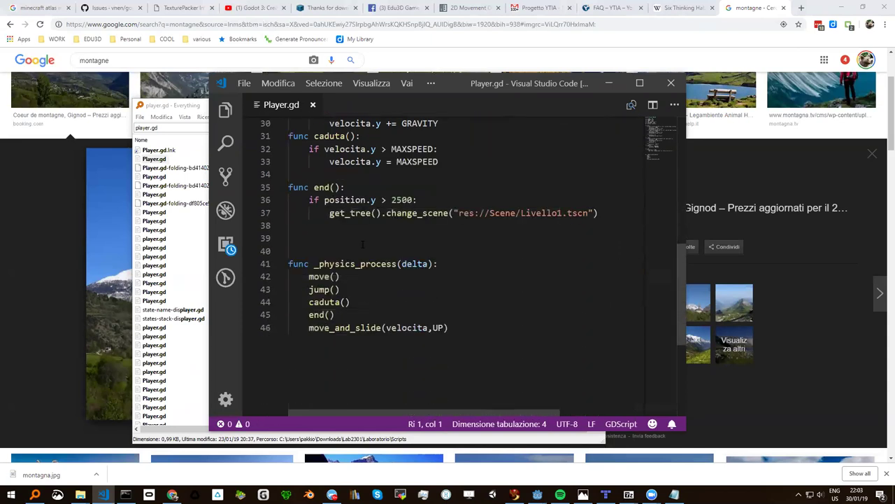
scroll(362, 245, up, 6)
scroll(362, 244, up, 3)
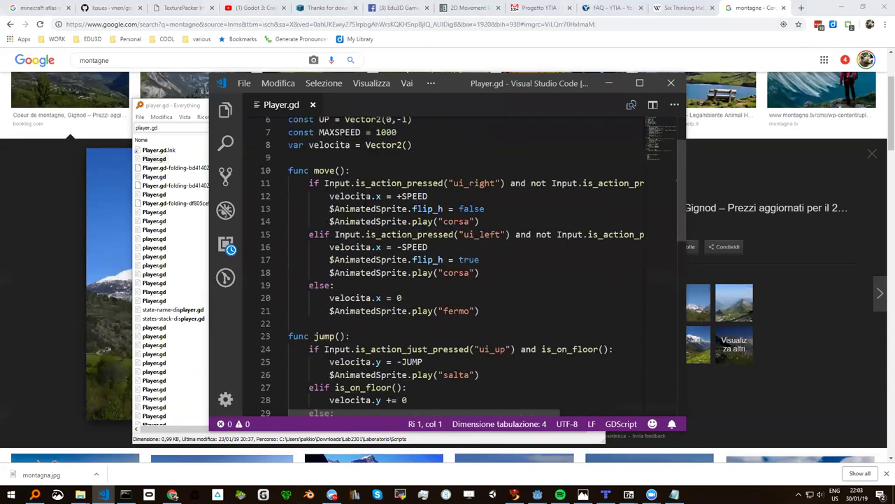
scroll(362, 244, up, 1)
Select all the script's code, then bring the browser window forward.
click(335, 212)
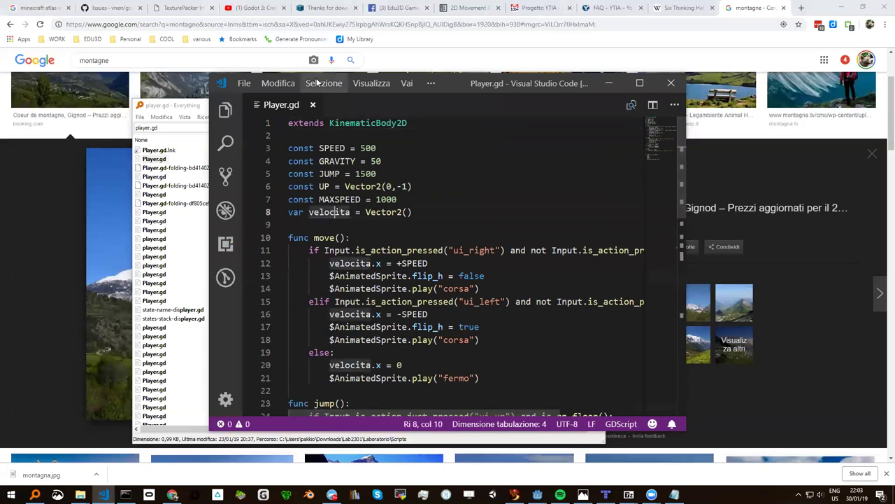
key(ctrl+a)
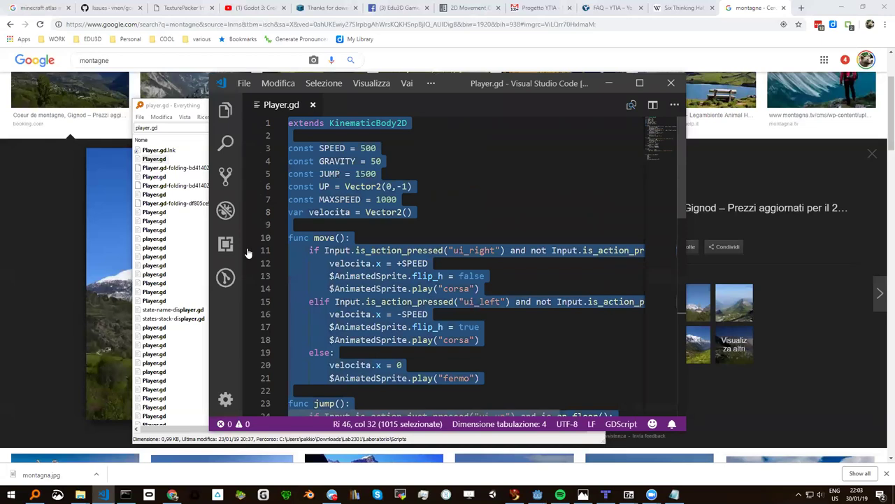
click(63, 321)
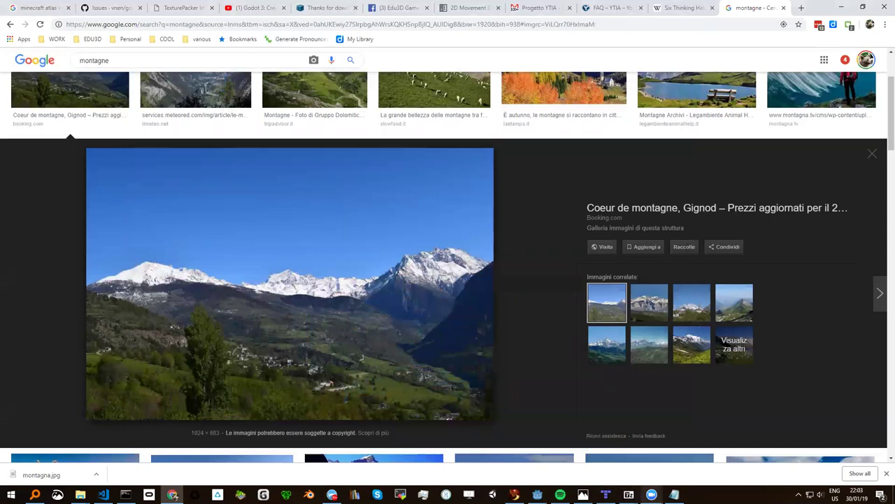
mouse_move(538, 494)
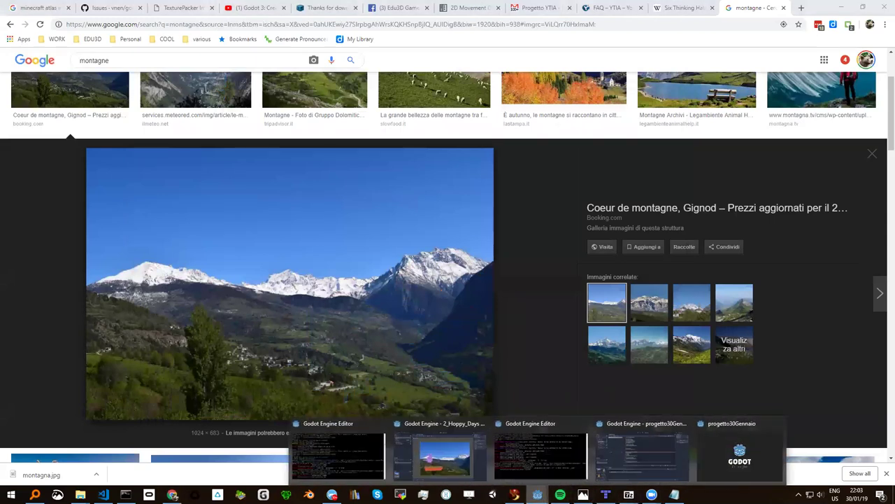
Save Player.gd in Godot with Ctrl+S and dismiss the background.tscn write error.
click(669, 467)
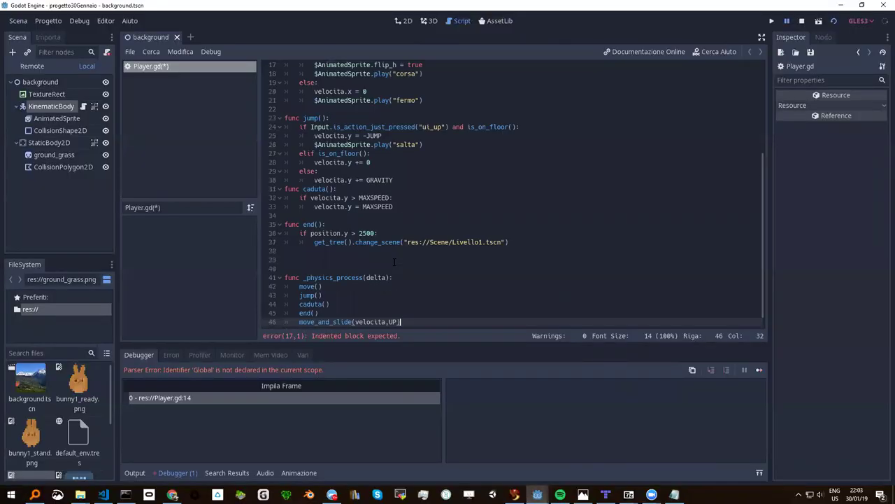
scroll(378, 231, up, 5)
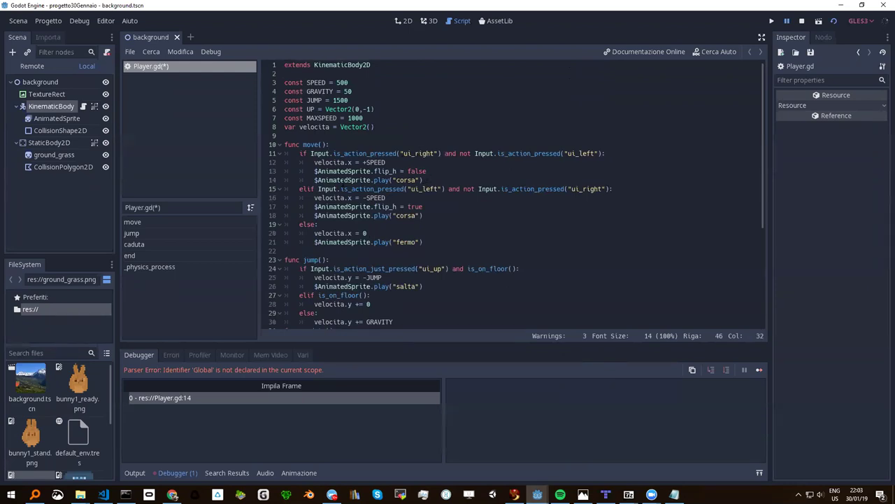
key(ctrl+s)
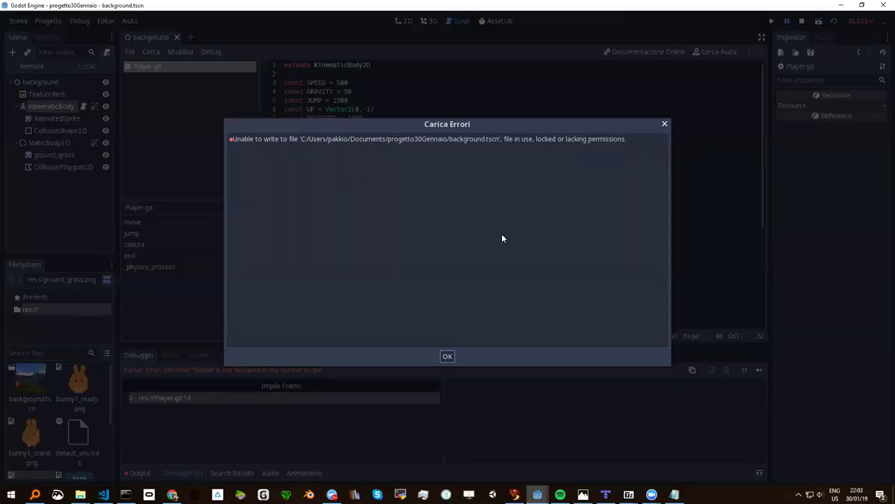
click(450, 354)
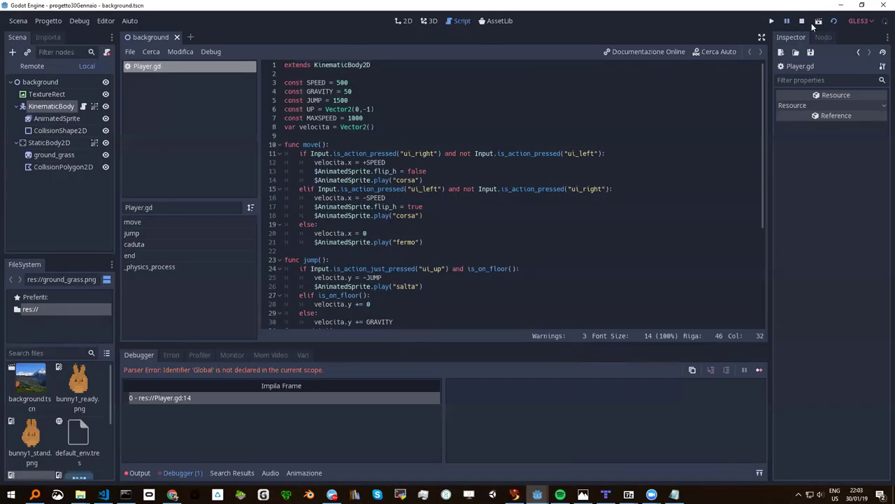
Run the game and walk the bunny left and right on the grass platform.
click(819, 21)
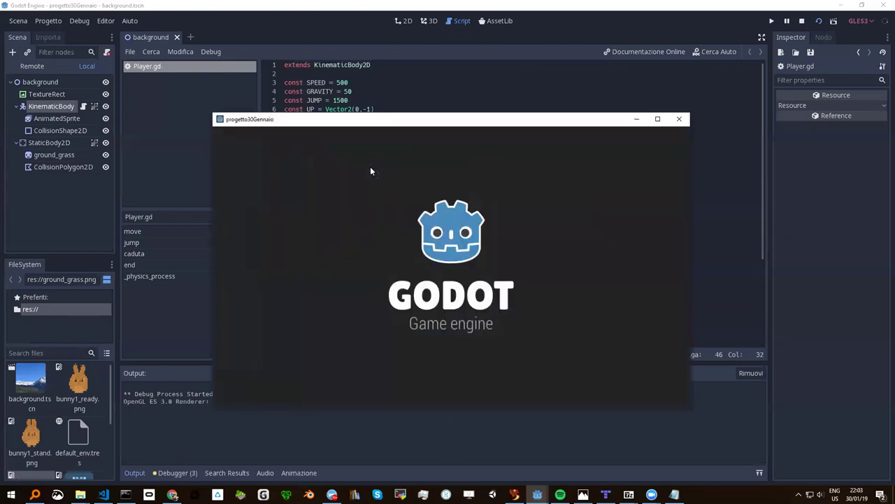
key(Right)
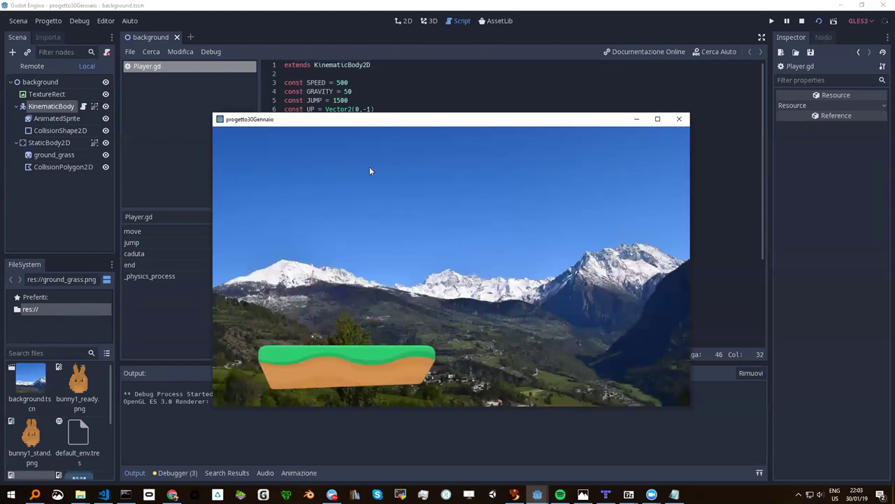
key(Up)
key(Up)
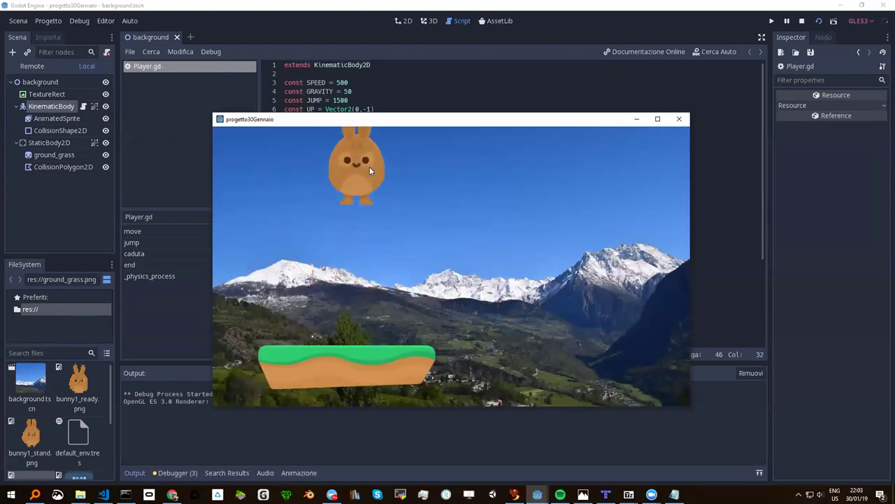
key(Right)
key(Right)
key(Left)
key(Left)
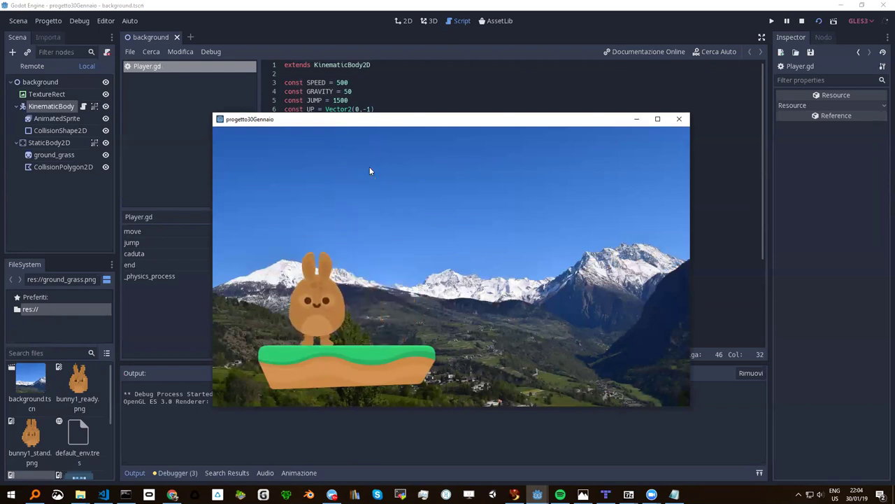
key(Left)
key(Right)
Press Up several times in a row to test that the bunny can multi-jump.
key(Up)
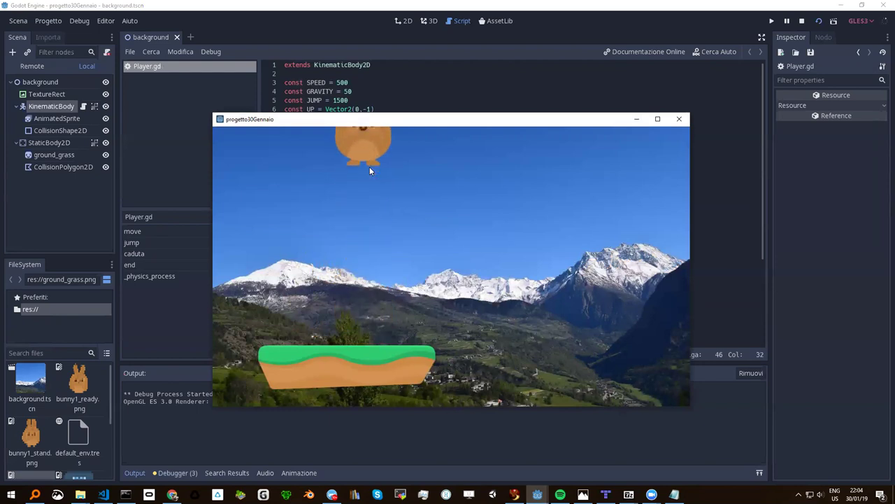
key(Right)
key(Right)
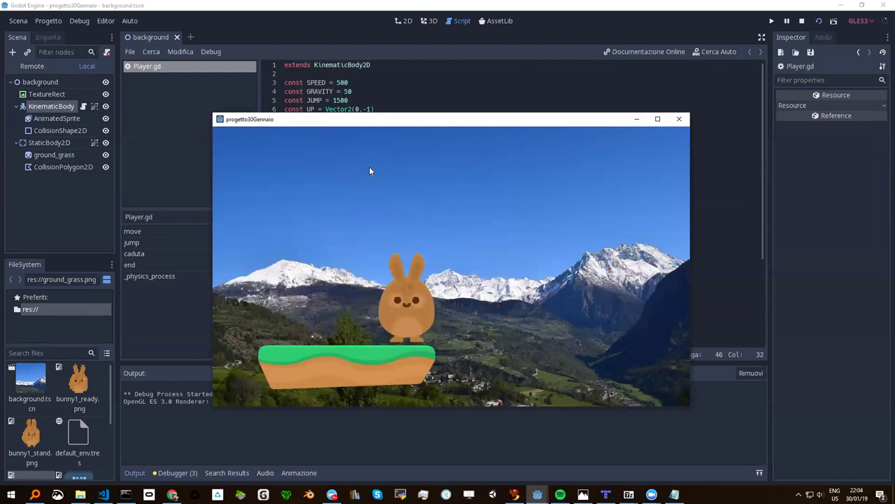
key(Left)
key(Up)
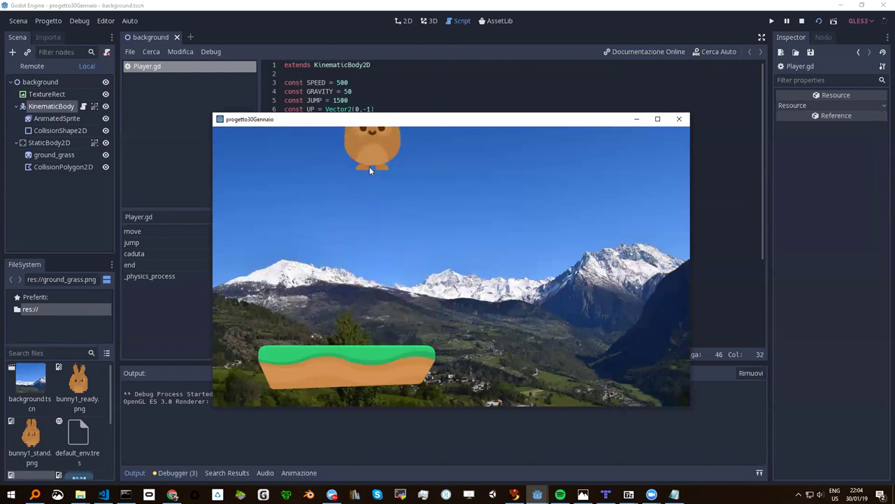
key(Up)
key(Up)
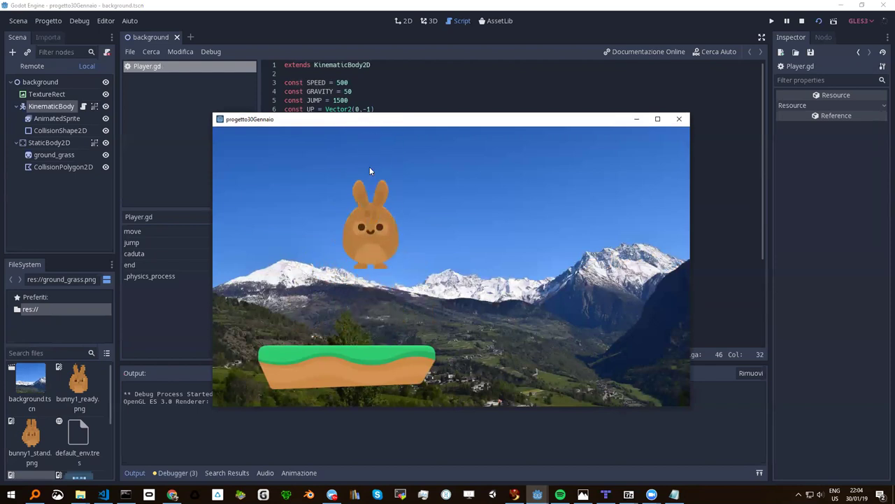
key(Up)
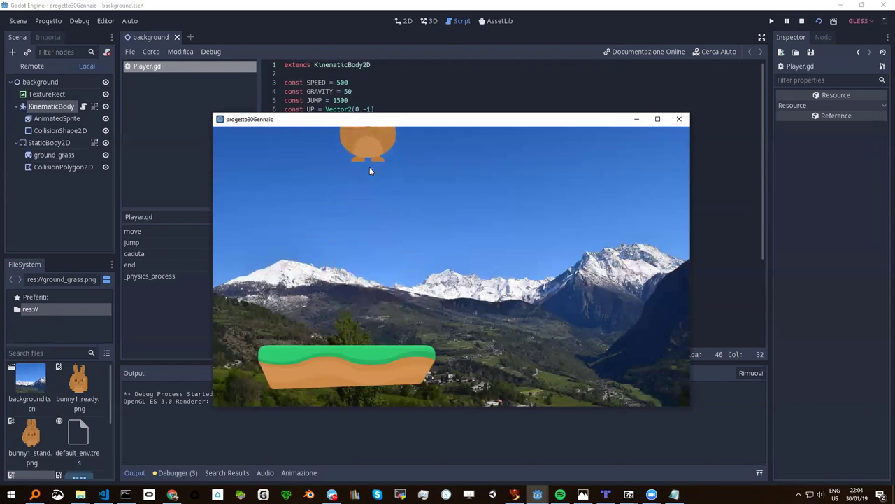
key(Right)
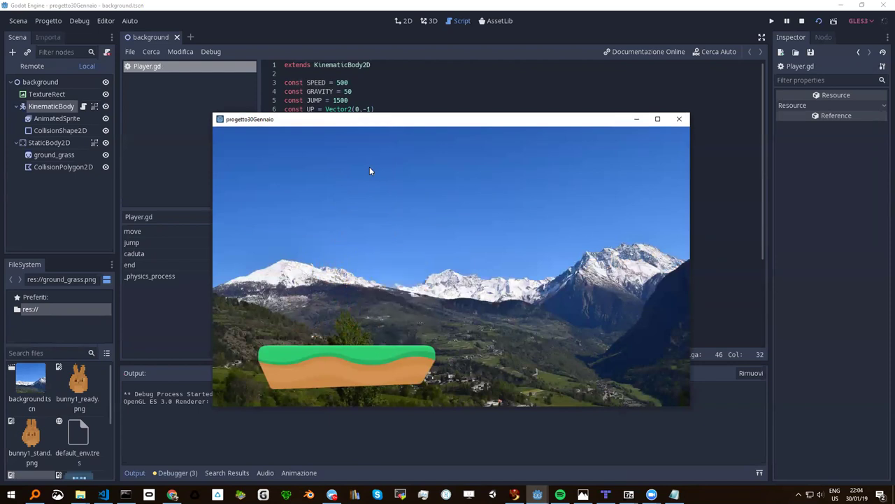
key(Up)
key(Left)
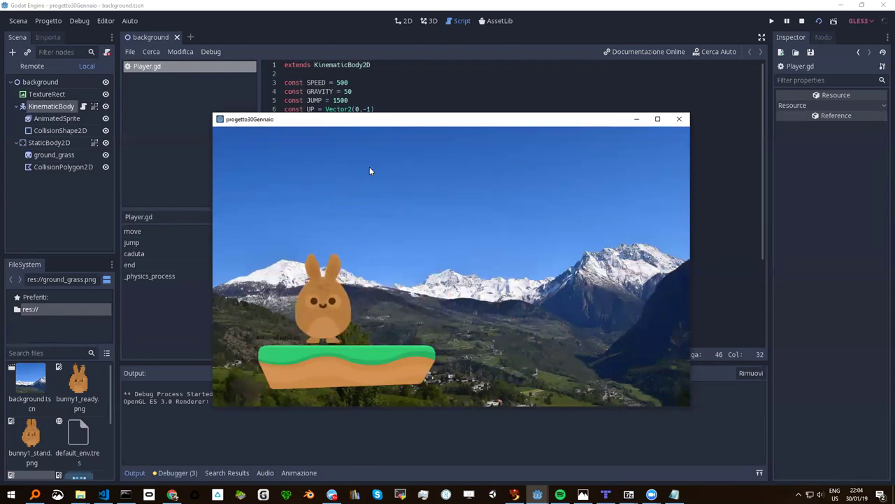
key(Right)
key(Up)
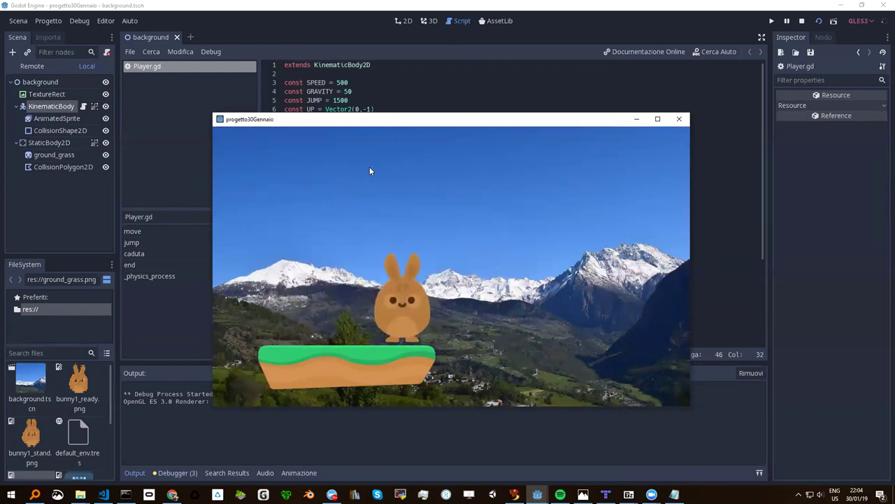
key(Left)
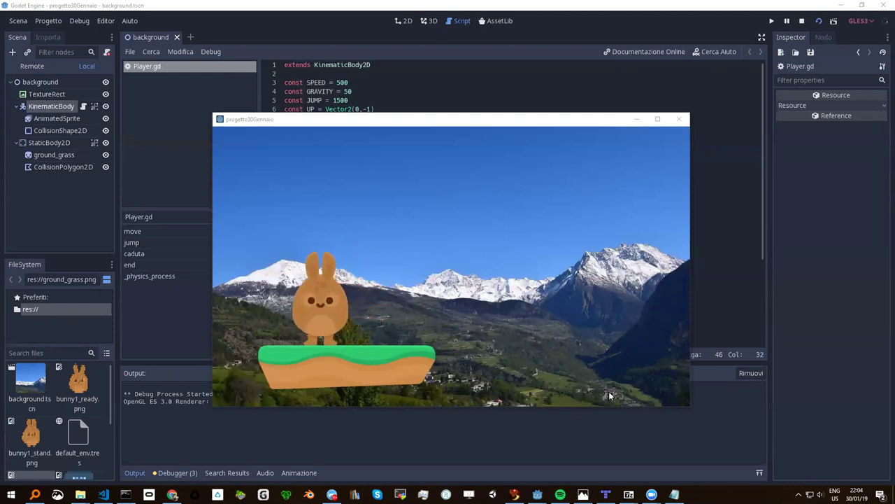
click(311, 304)
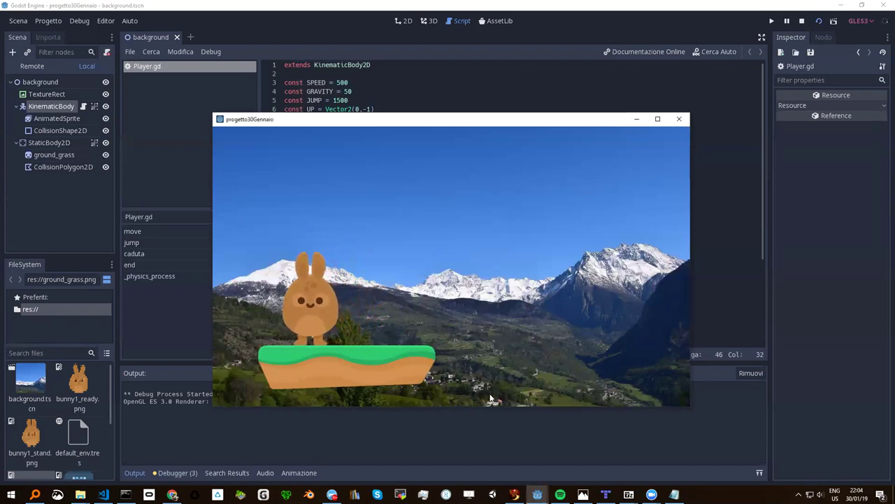
Add OK after the 'come inserire un background' and 'collision area' checklist items in Notepad.
click(675, 495)
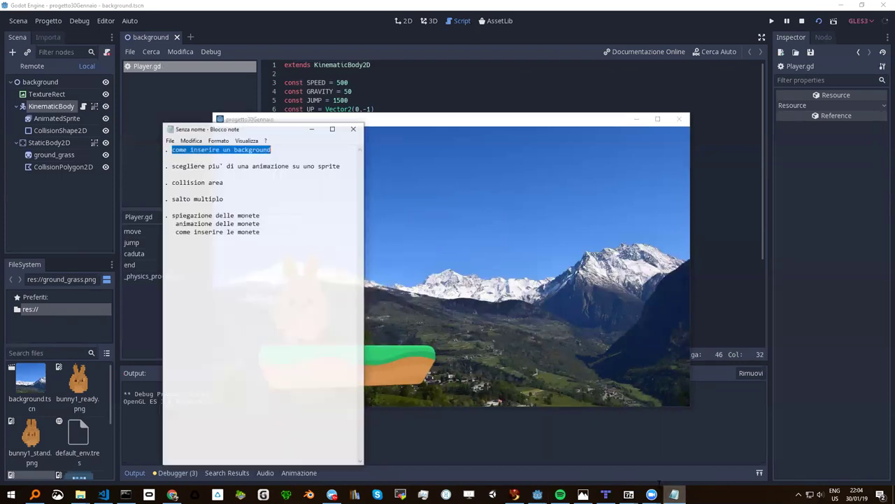
click(267, 143)
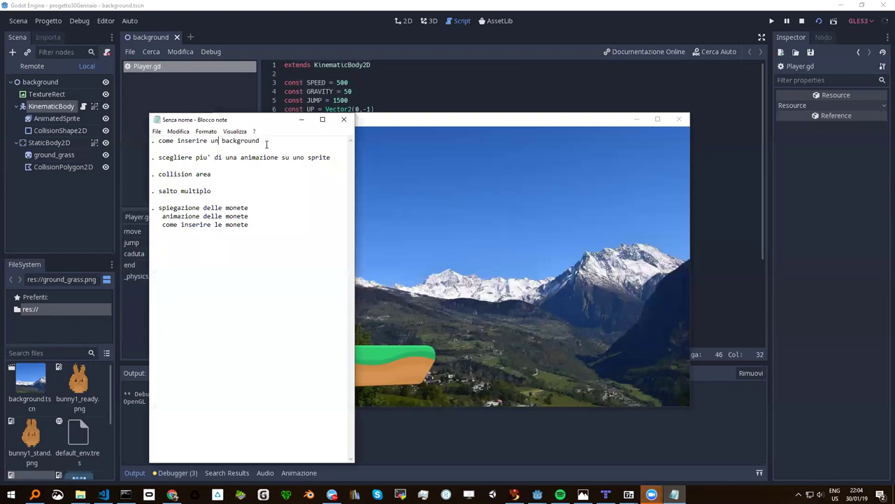
text(OK)
text(O)
text(K)
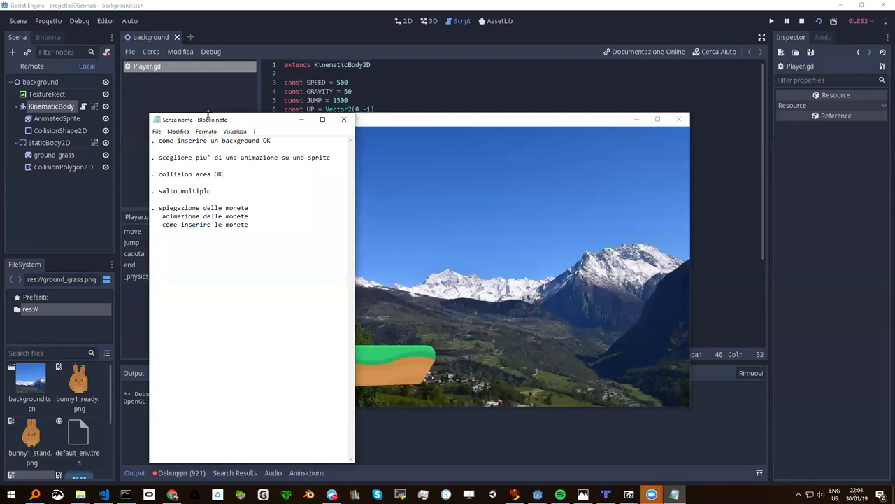
drag(207, 121, 239, 162)
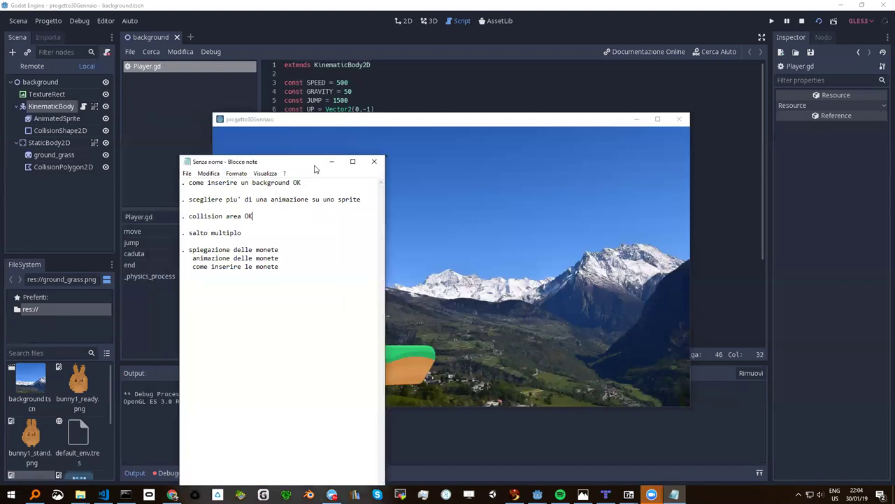
click(332, 161)
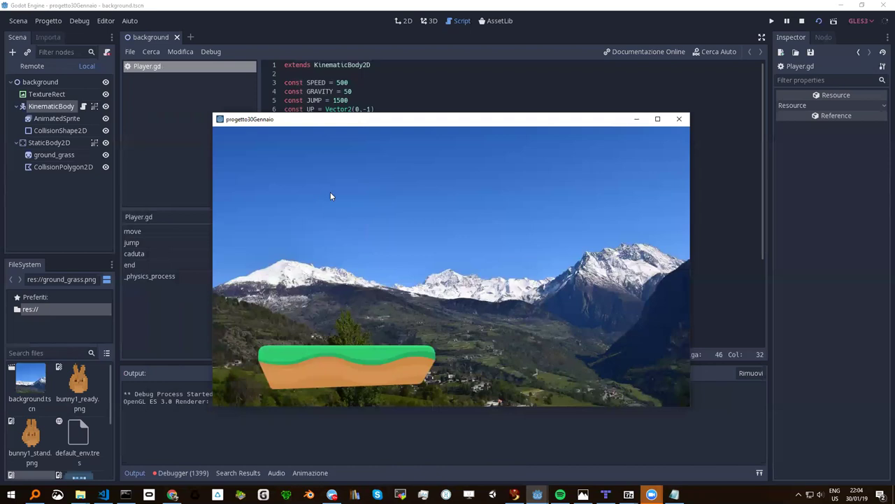
Maximize the game window, close the test run, and return to the background scene's 2D editor.
drag(331, 115, 332, 100)
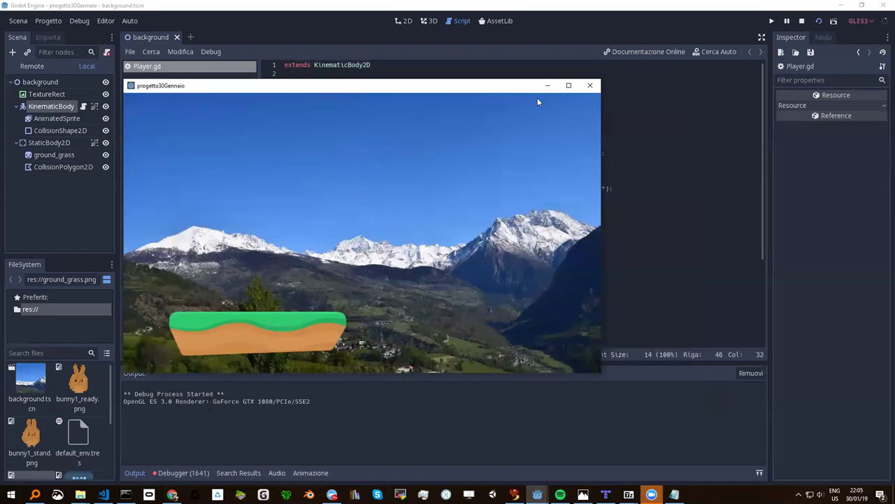
click(569, 85)
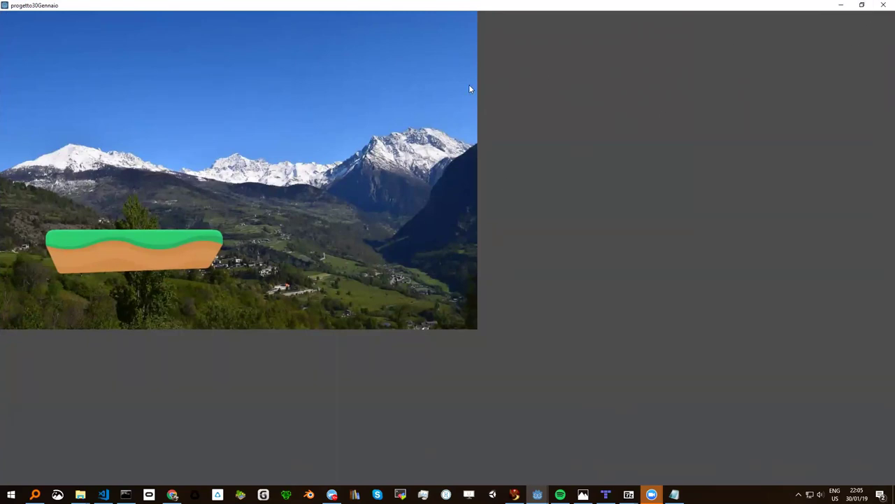
click(882, 6)
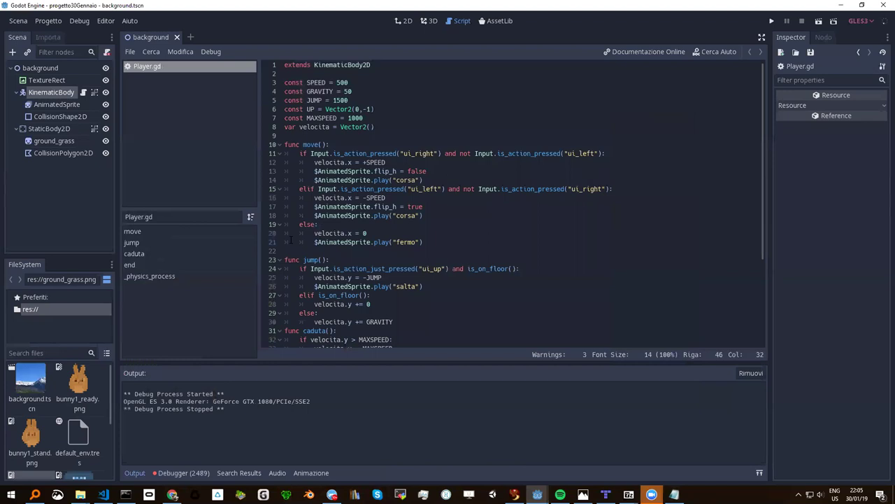
click(38, 67)
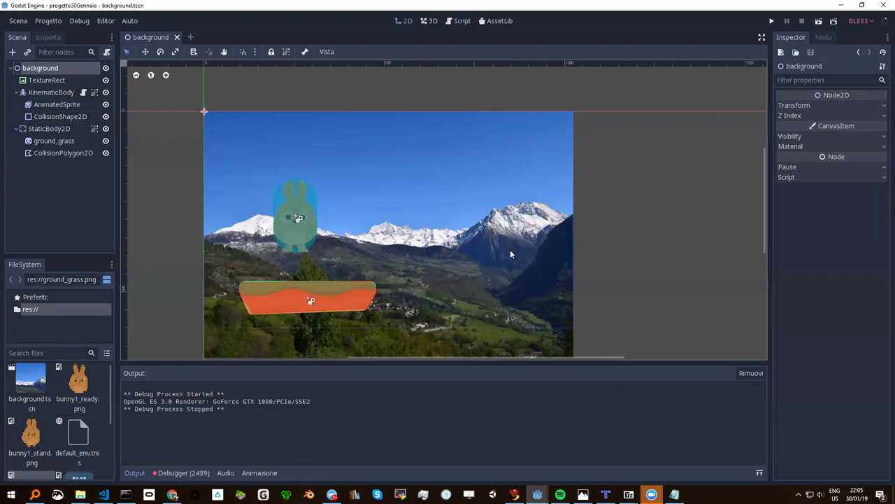
Add a 'DA FARE' heading to the Notepad checklist with the to-do 'allargare la scena'.
click(674, 494)
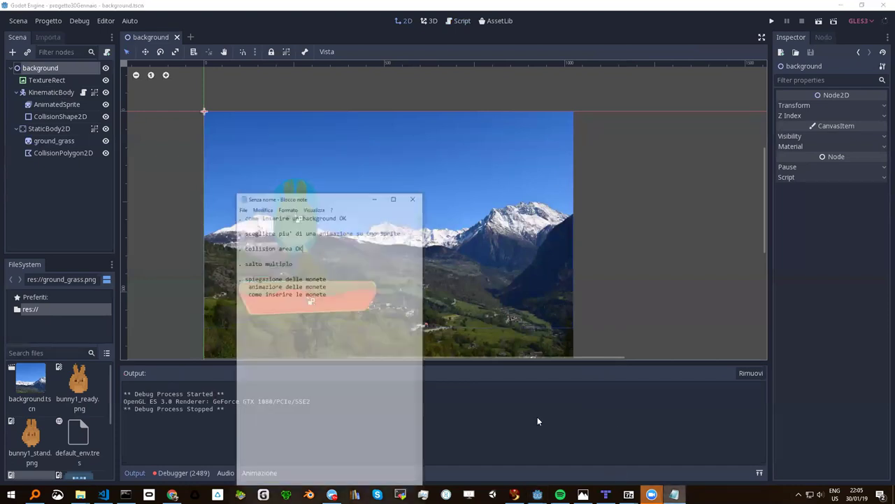
key(Return)
key(Return)
text(DA FARE)
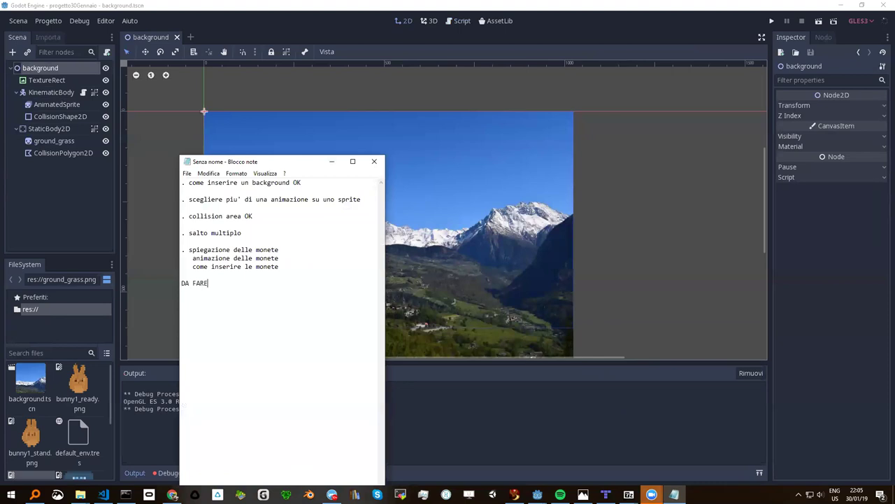
key(Return)
key(Return)
text(allargare la scena)
key(Return)
click(47, 23)
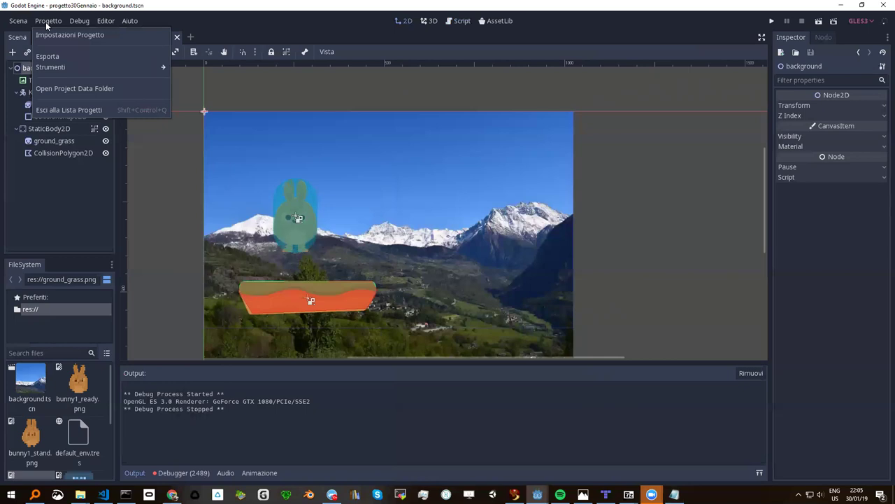
click(50, 33)
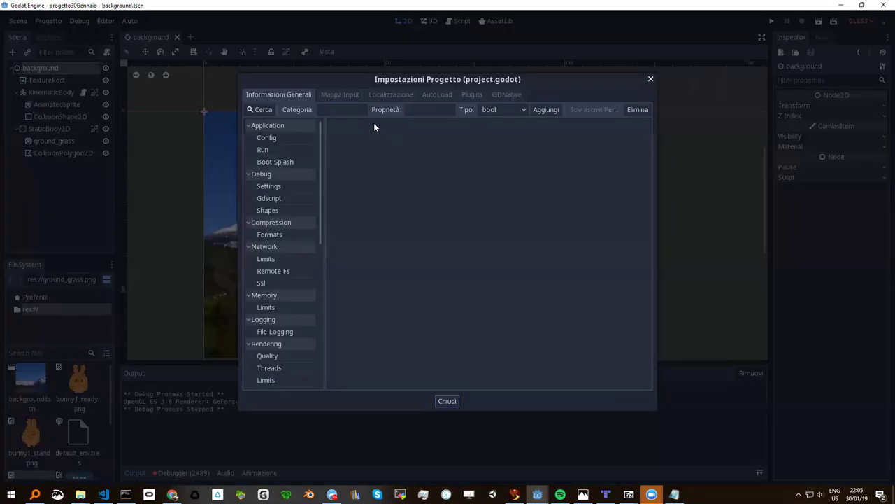
click(267, 137)
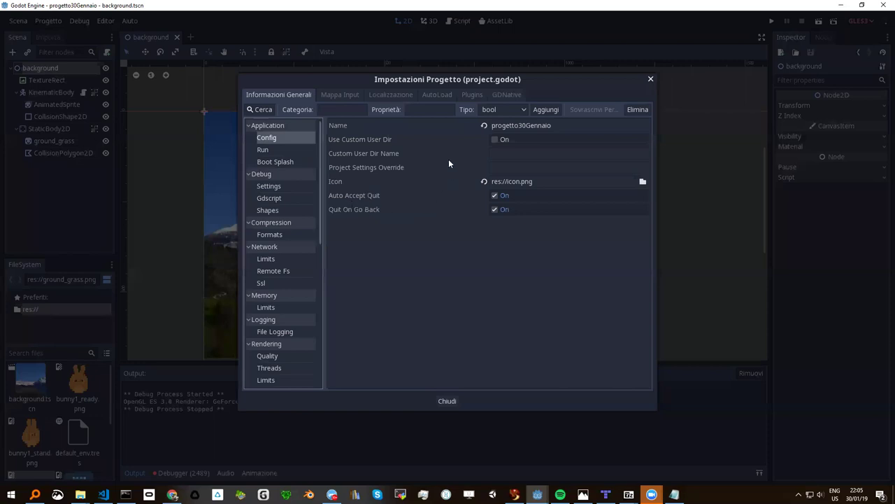
click(273, 188)
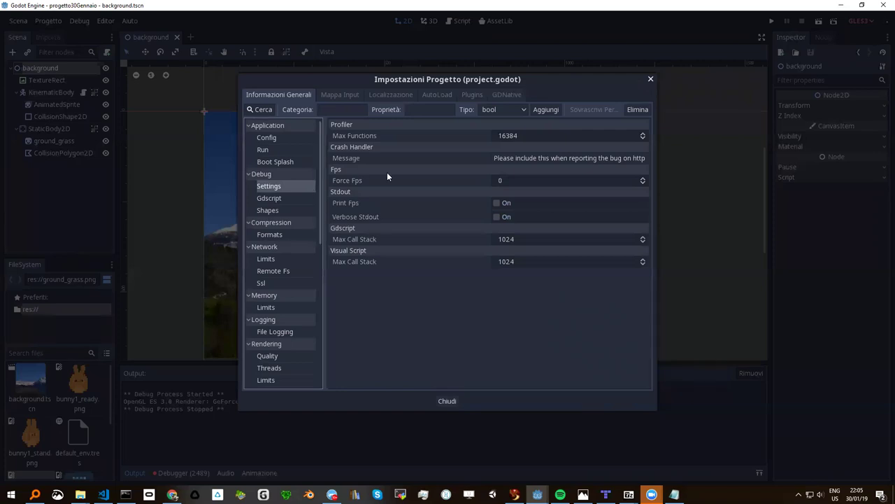
click(650, 78)
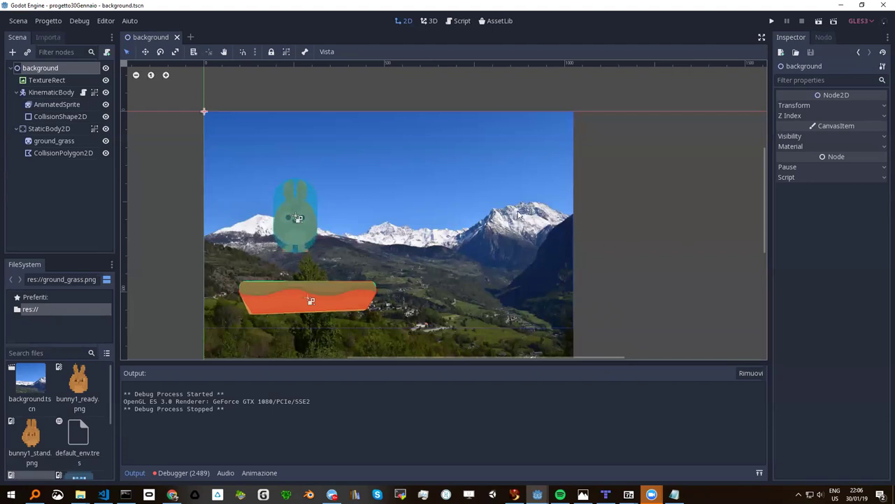
Select the mountain TextureRect and nudge its bottom-right handle outward.
scroll(465, 213, down, 1)
scroll(465, 213, down, 1)
scroll(451, 221, down, 1)
scroll(450, 219, down, 1)
scroll(446, 223, down, 1)
scroll(429, 228, down, 1)
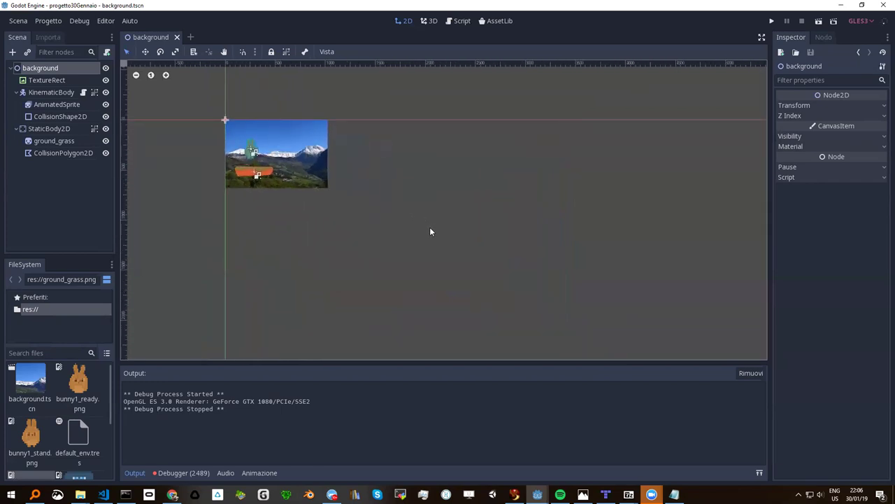
scroll(366, 205, up, 1)
scroll(364, 205, up, 2)
scroll(364, 204, up, 1)
scroll(365, 203, down, 1)
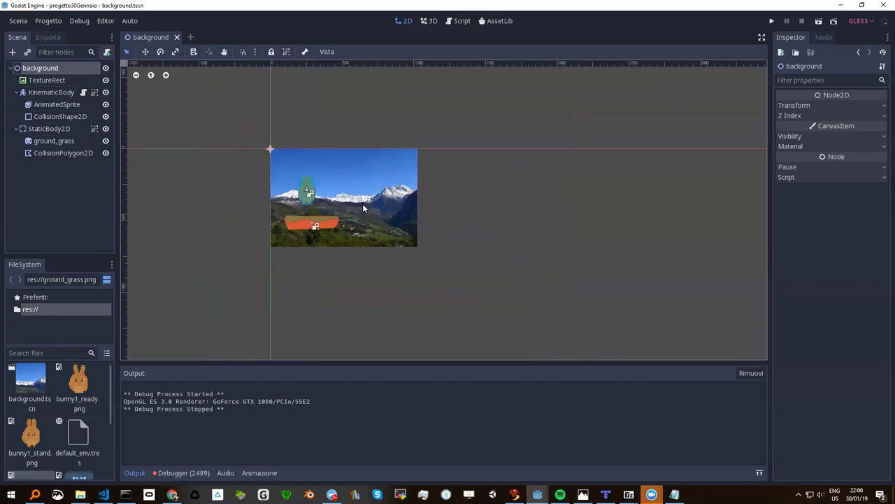
scroll(362, 203, up, 1)
scroll(363, 204, up, 1)
scroll(362, 208, up, 1)
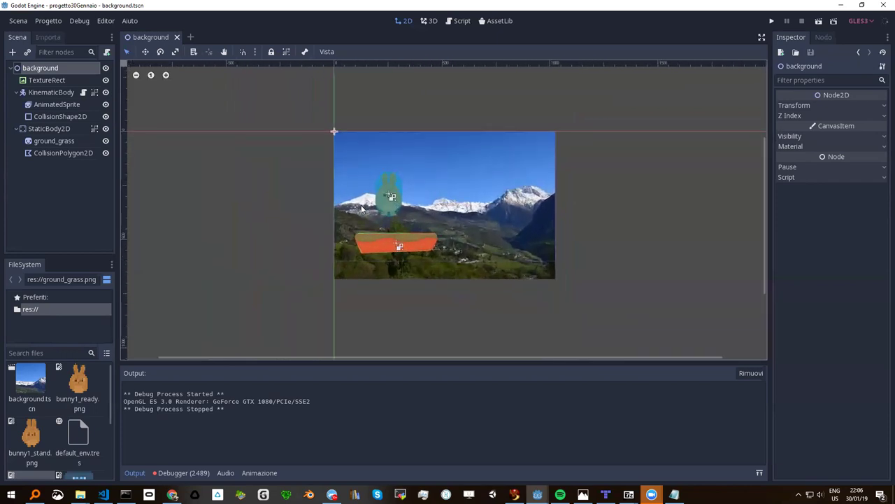
scroll(371, 203, down, 1)
scroll(404, 184, down, 1)
click(397, 188)
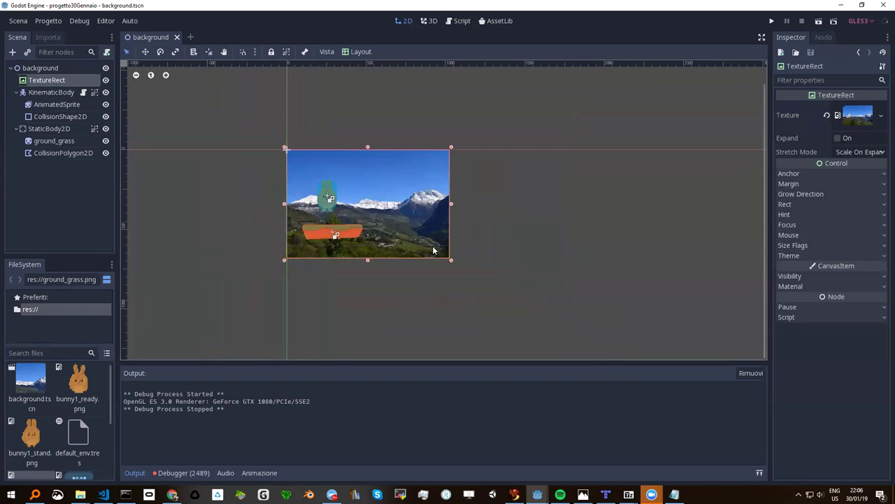
mouse_move(449, 261)
mouse_down()
mouse_move(609, 331)
mouse_move(452, 261)
mouse_up()
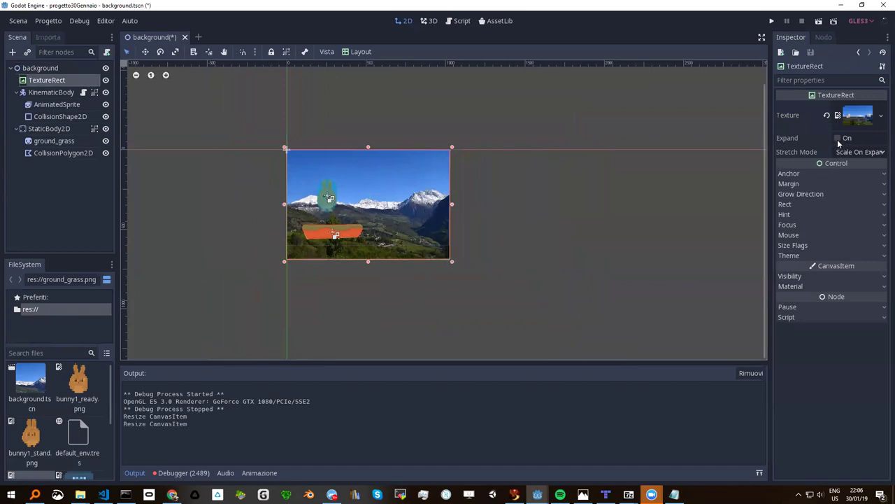
Enable Expand on the TextureRect and stretch it much larger toward the bottom right.
click(837, 138)
drag(454, 261, 631, 335)
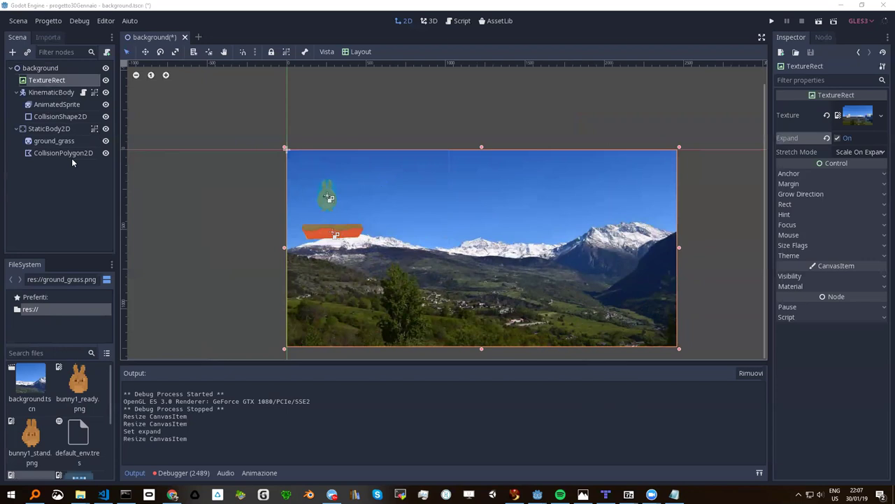
click(43, 93)
click(34, 129)
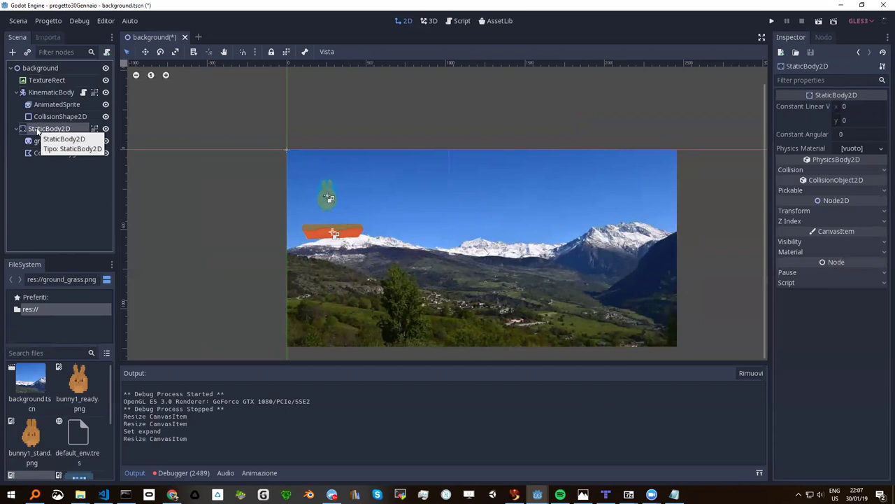
Rename the bunny's KinematicBody node to coniglietto.
click(46, 94)
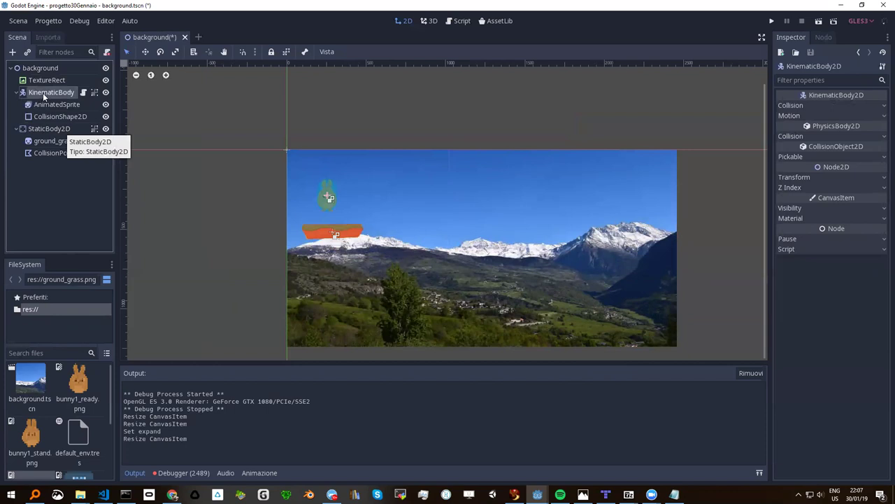
right_click(43, 91)
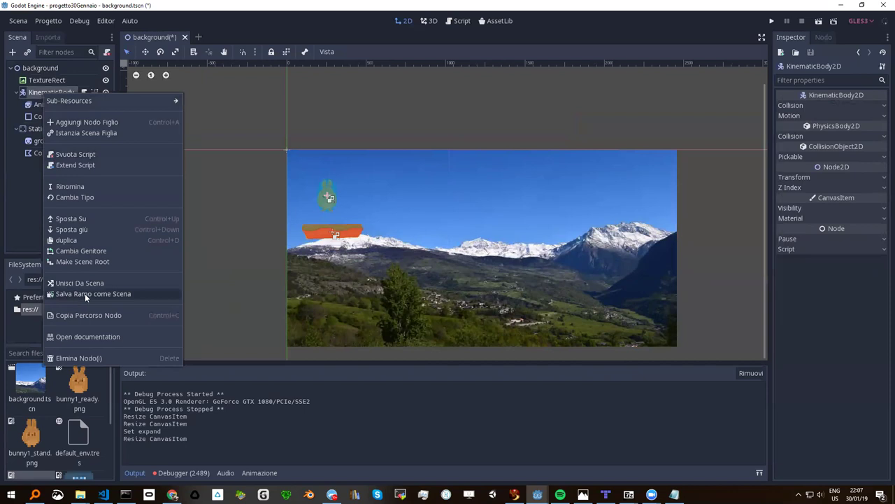
double_click(31, 92)
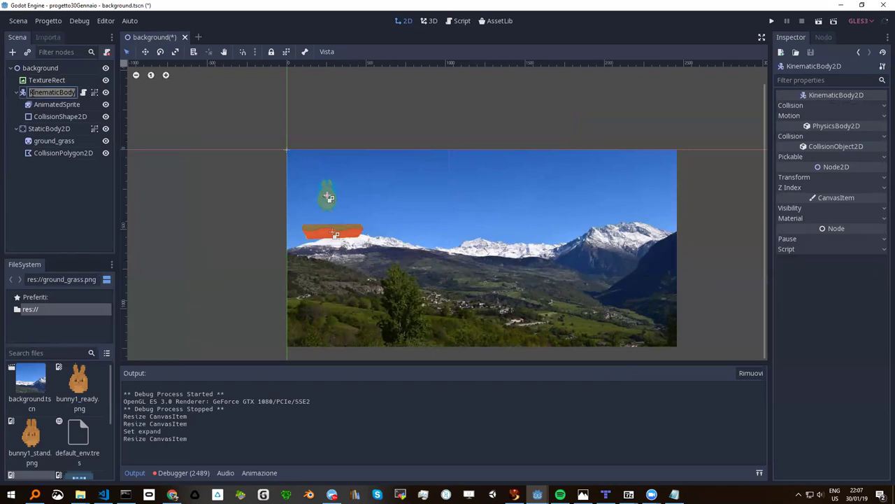
text(coniglietto)
key(Return)
Save the coniglietto branch as its own scene, coniglietto.tscn.
right_click(40, 96)
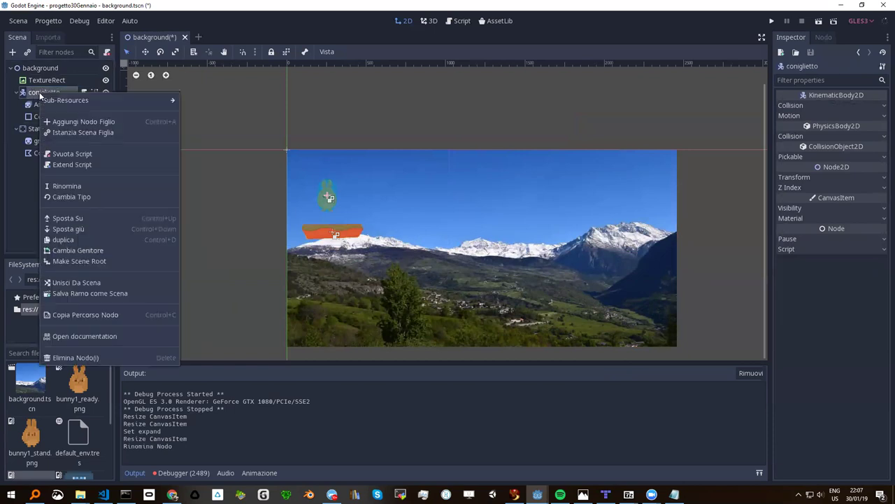
click(80, 293)
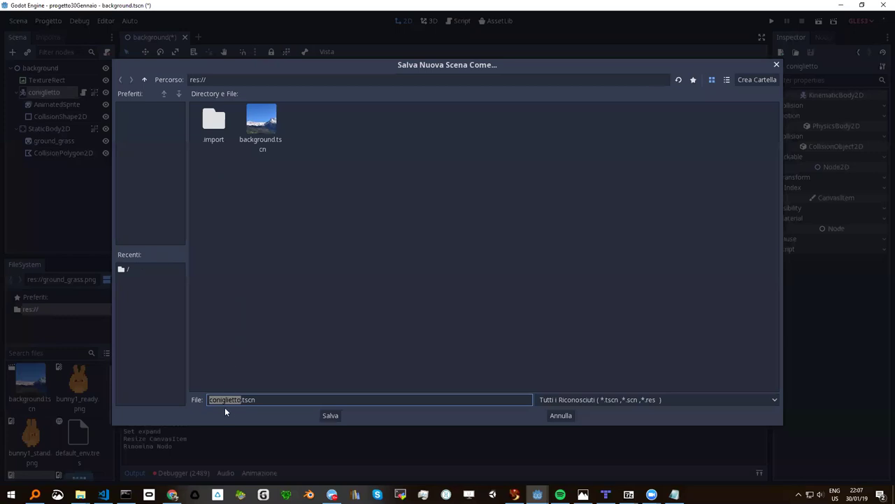
click(329, 414)
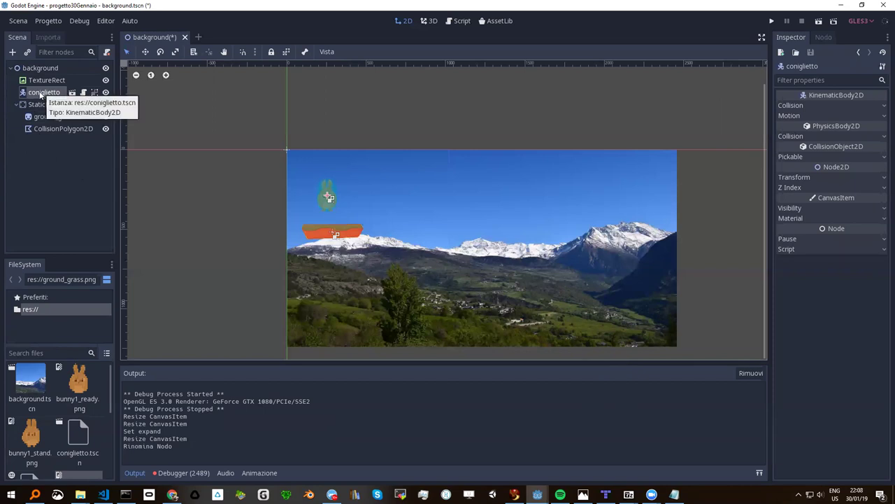
Open coniglietto.tscn from the FileSystem search, then save the background scene with Ctrl+S.
click(26, 353)
text(con)
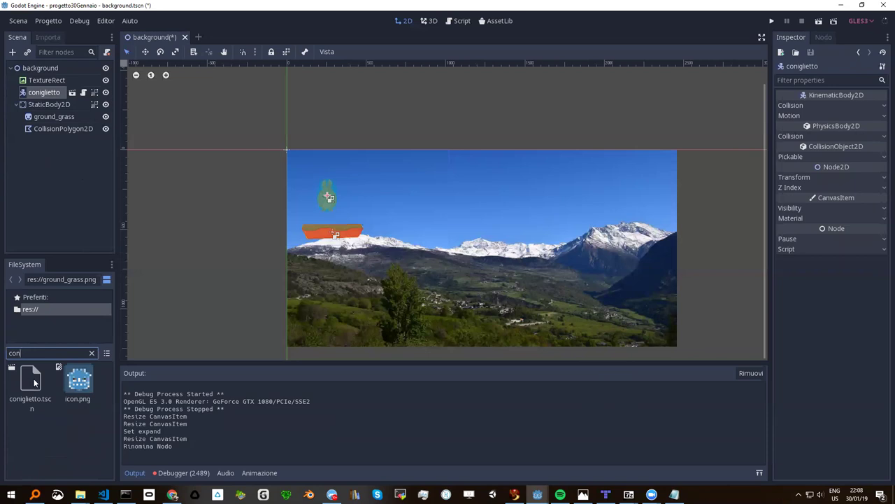
double_click(35, 382)
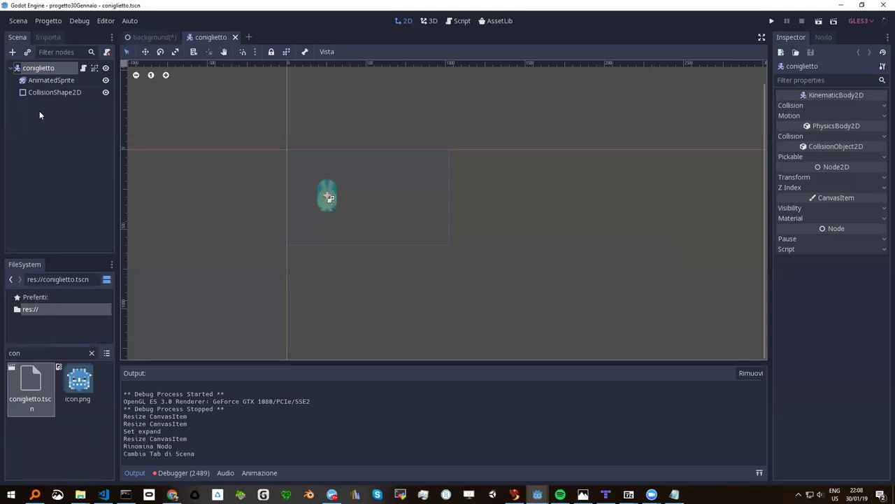
click(150, 37)
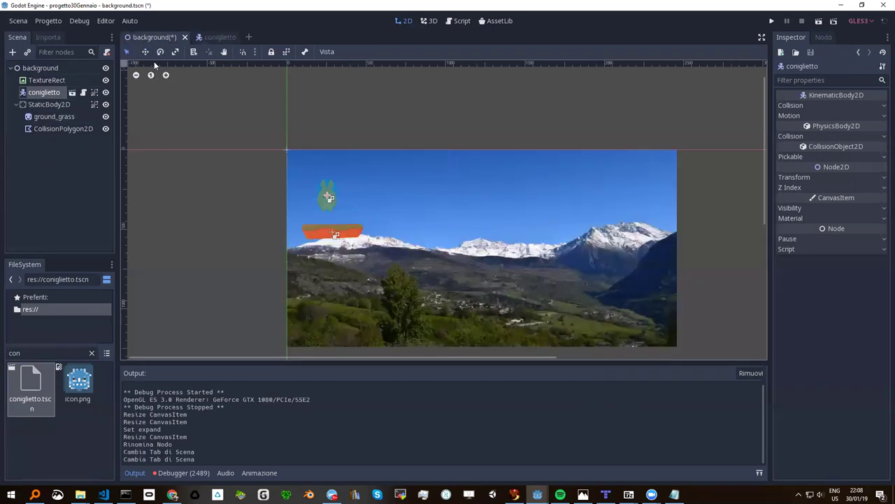
key(ctrl+s)
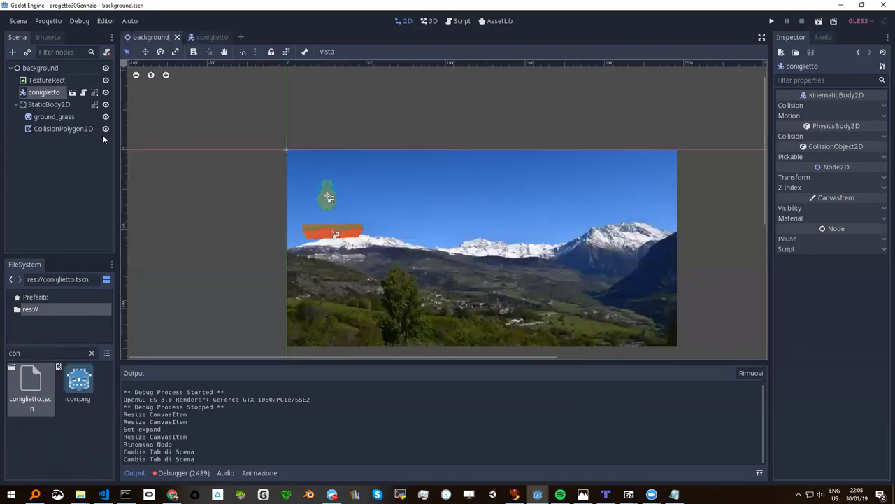
Rename the StaticBody2D node to piattaforma and save that branch as piattaforma.tscn.
click(43, 105)
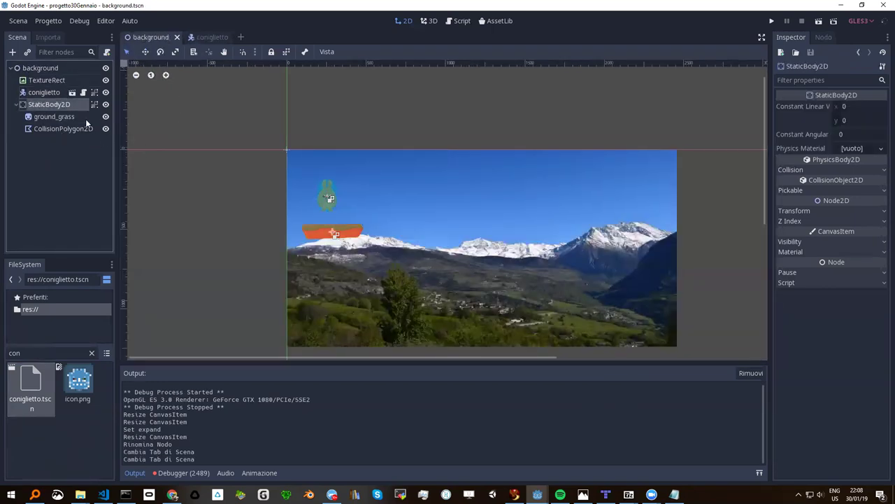
click(48, 104)
text(piattaforma)
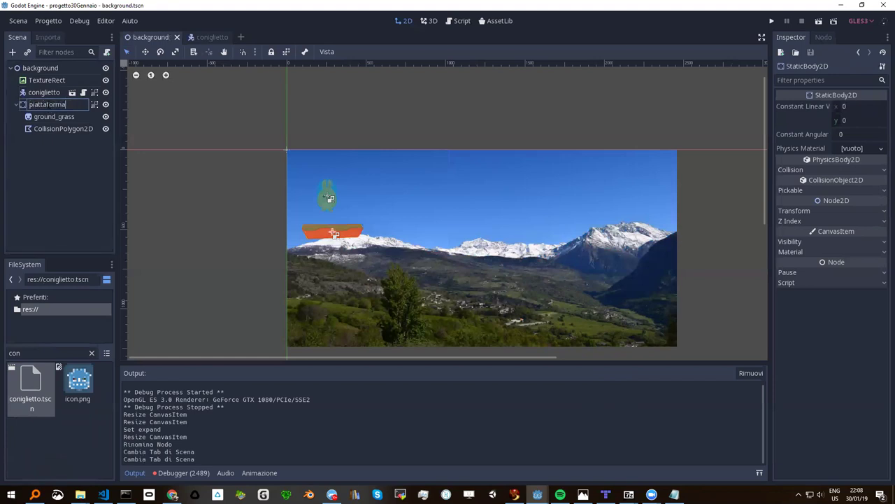
key(Return)
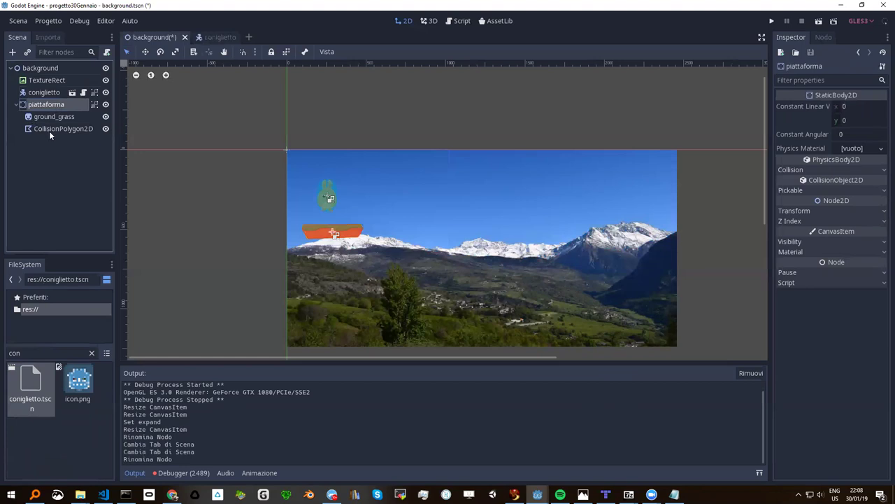
right_click(57, 109)
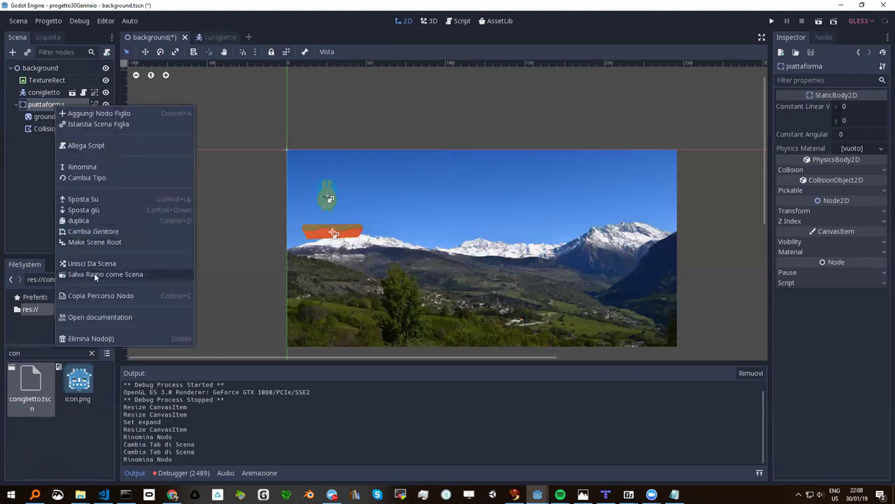
click(95, 272)
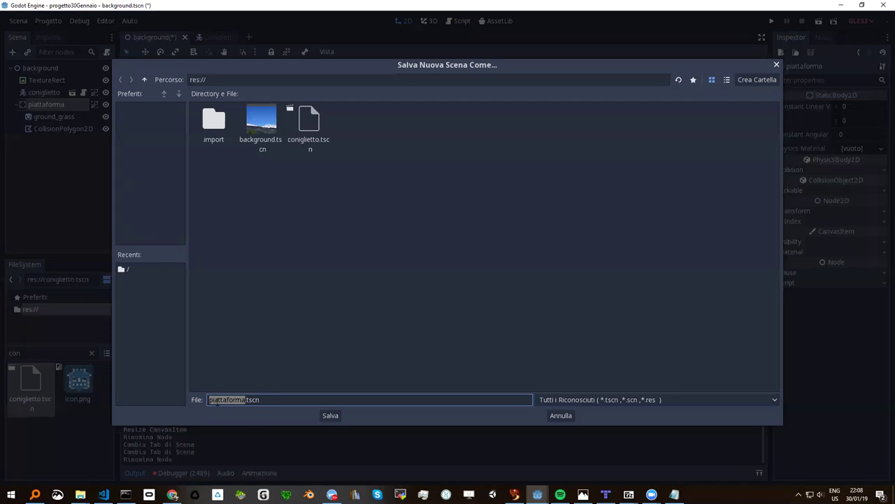
click(330, 416)
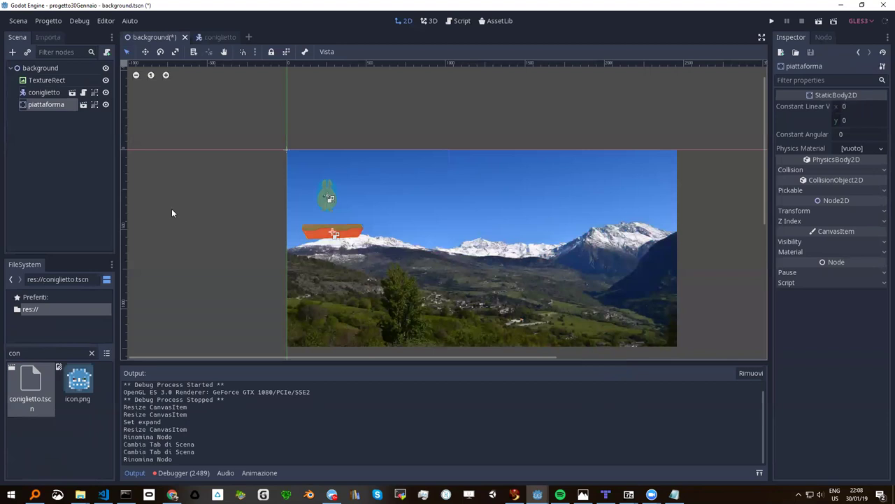
Instance piattaforma.tscn directly under background and move the second platform up to the mountain base.
click(27, 53)
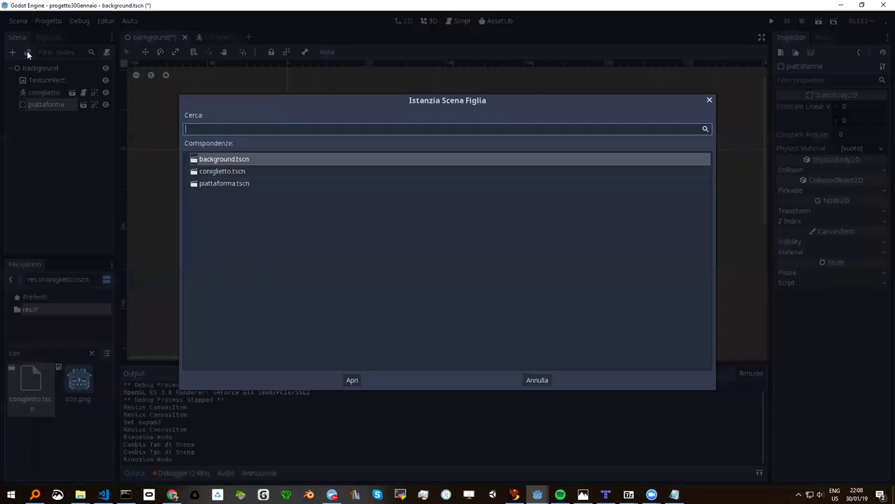
double_click(224, 183)
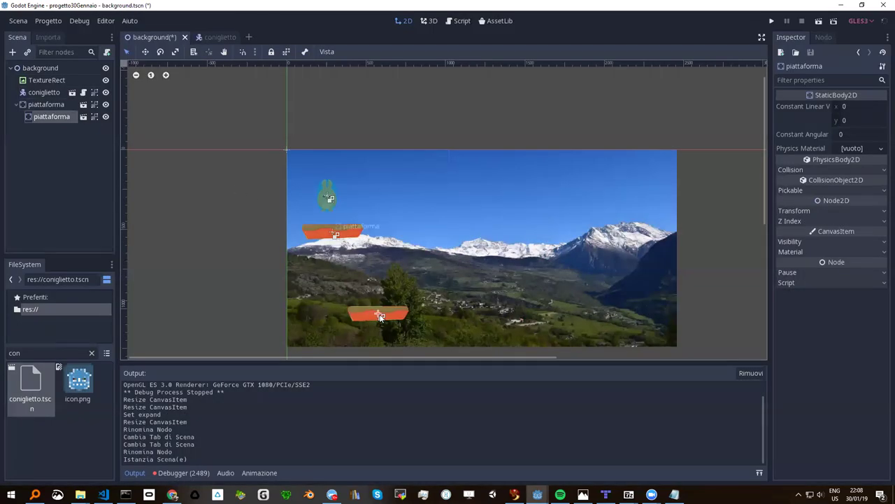
drag(369, 310, 380, 310)
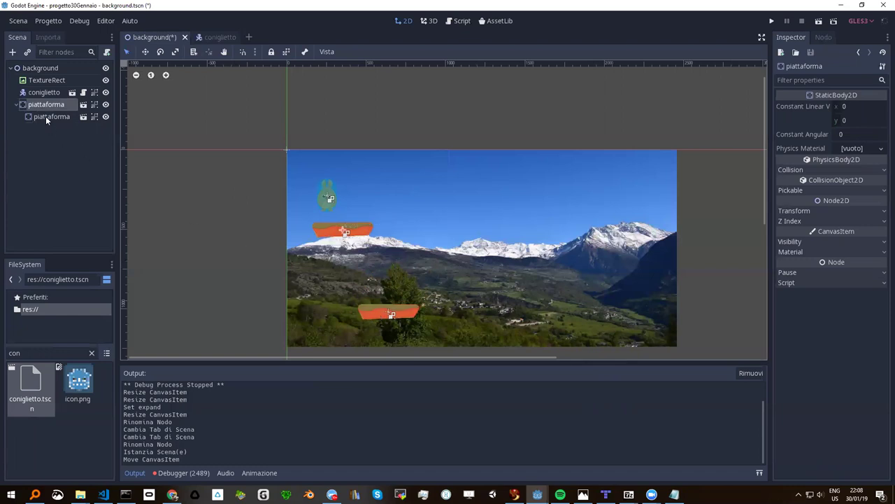
drag(46, 117, 42, 72)
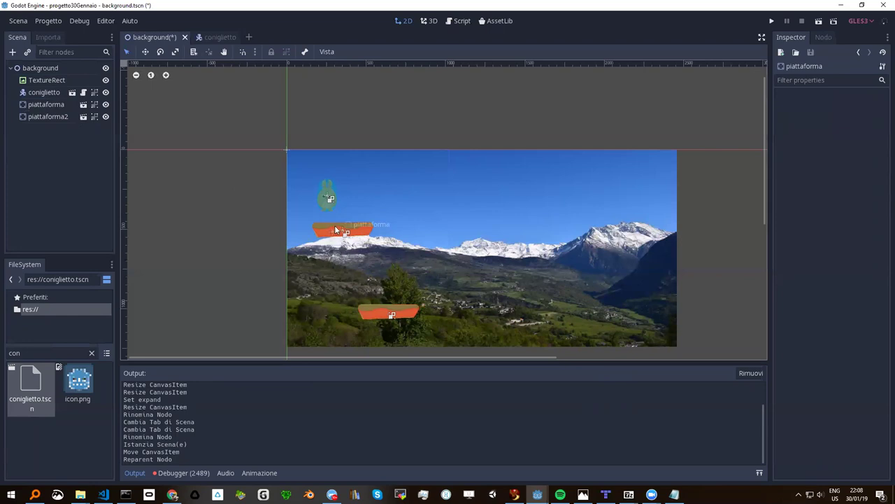
click(348, 233)
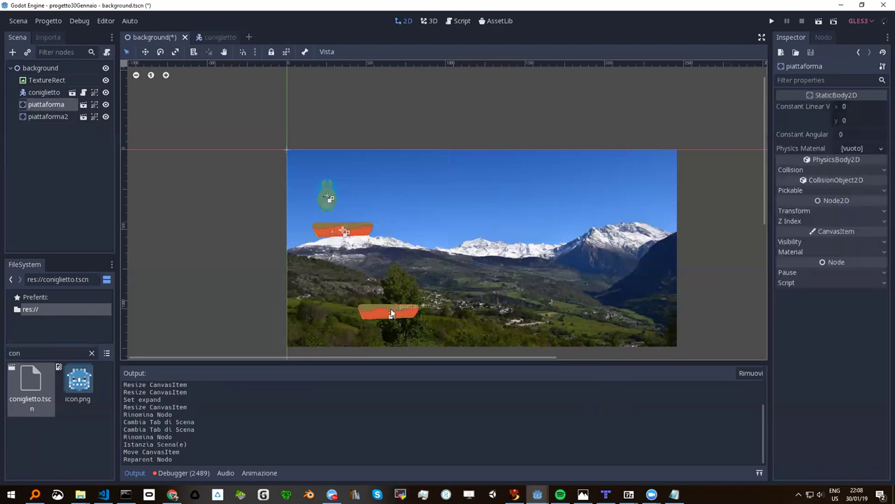
click(374, 313)
drag(391, 311, 415, 267)
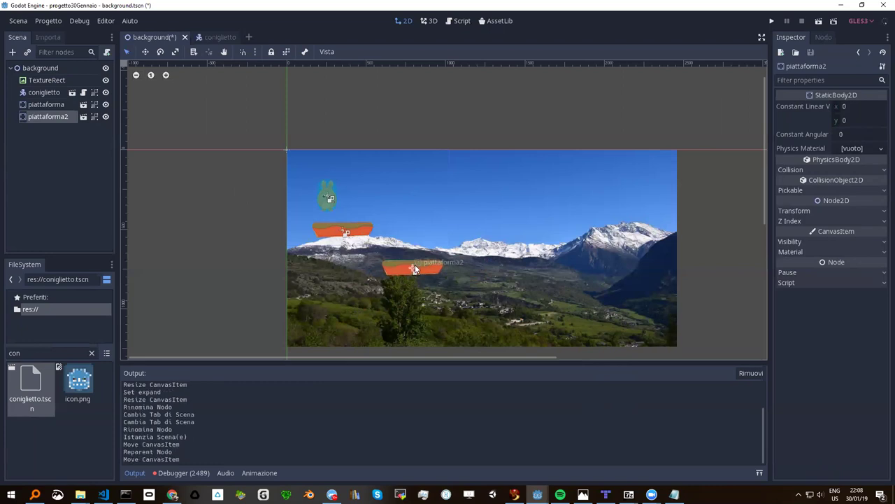
Duplicate the platform three times and spread piattaforma3 to piattaforma5 rightward at varying heights.
click(42, 121)
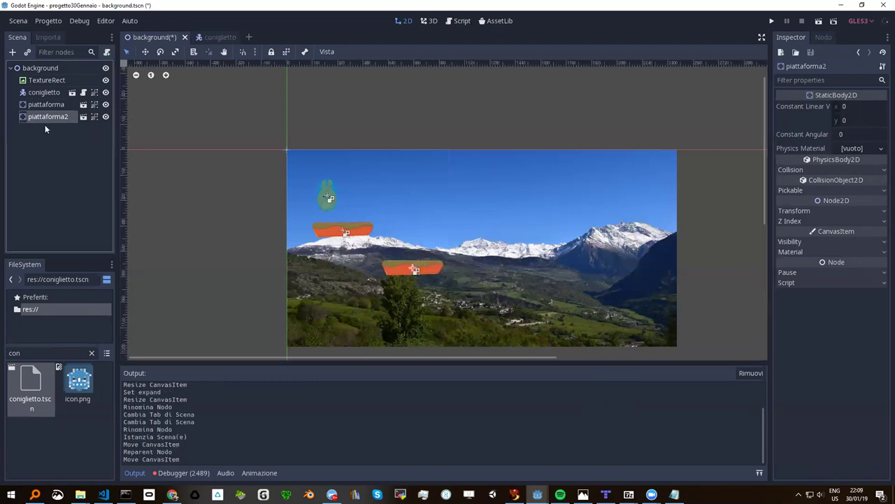
key(ctrl+d)
key(ctrl+d)
key(ctrl+d)
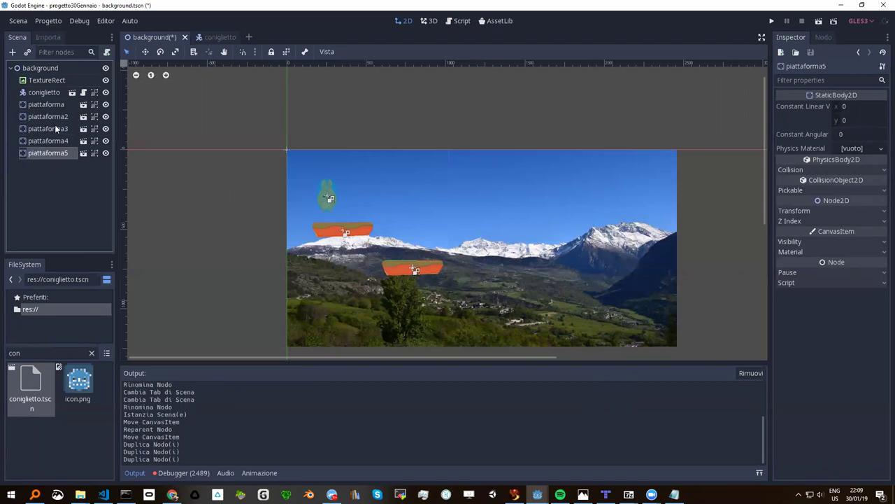
click(40, 127)
drag(414, 269, 475, 238)
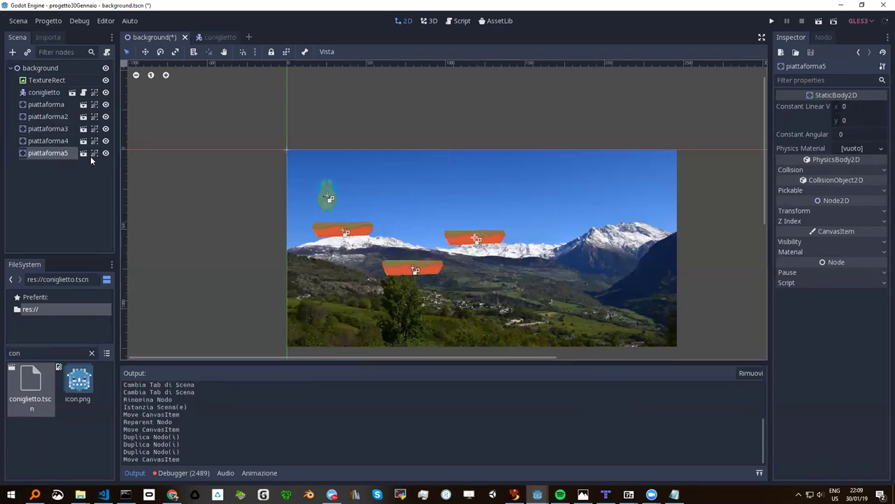
drag(54, 144, 415, 270)
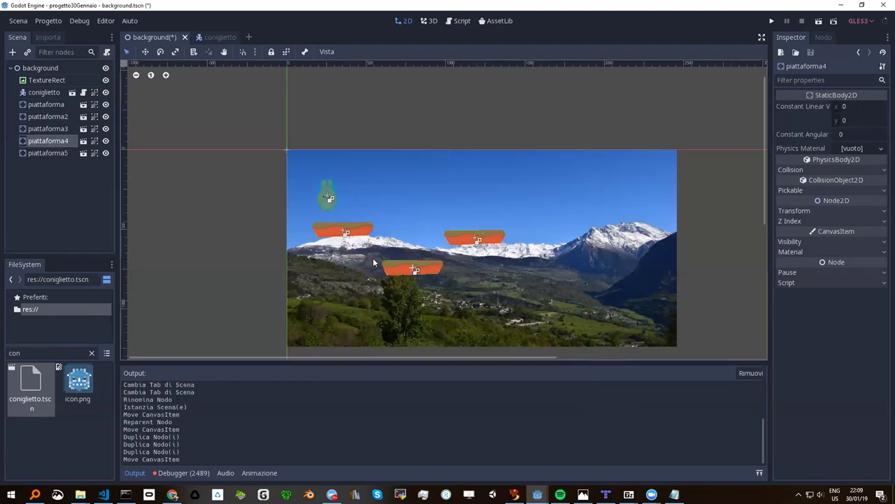
drag(415, 270, 566, 269)
click(53, 155)
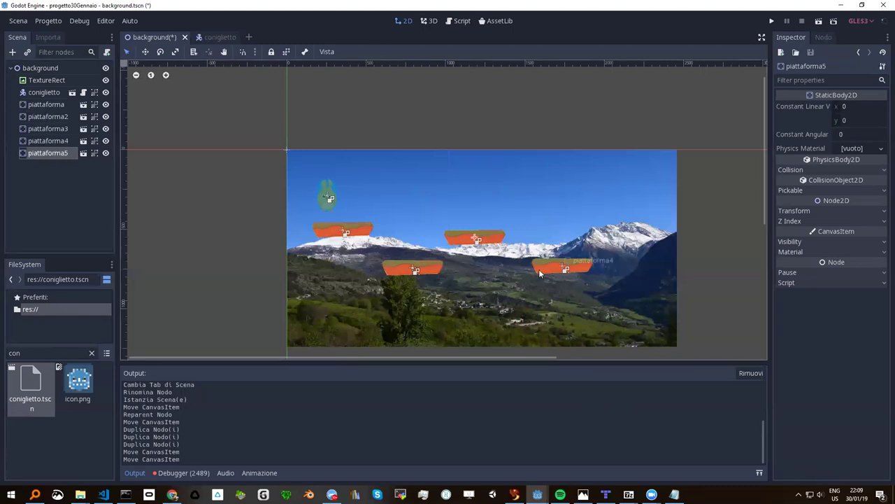
mouse_move(417, 265)
mouse_down()
mouse_move(556, 200)
mouse_move(618, 198)
mouse_up()
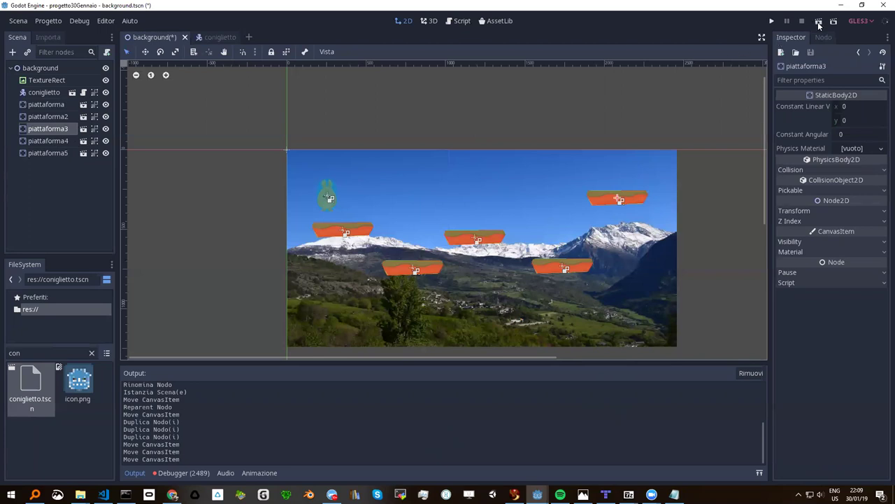
click(819, 21)
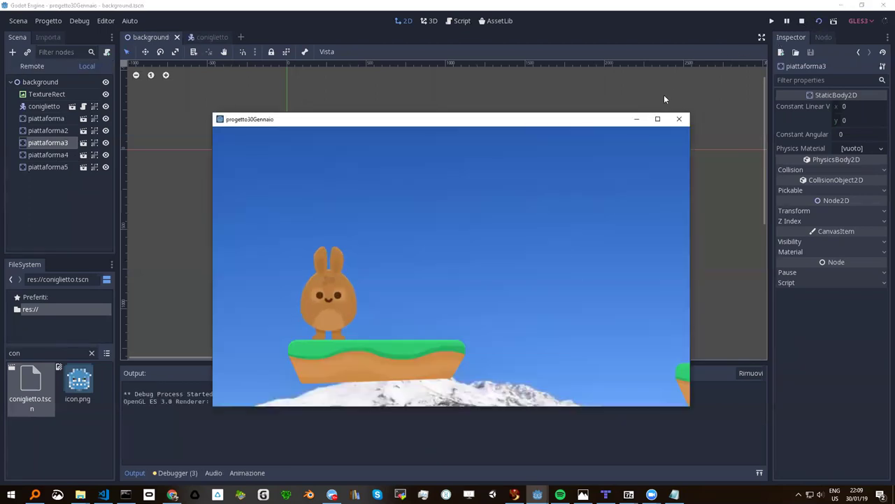
key(Right)
key(Right)
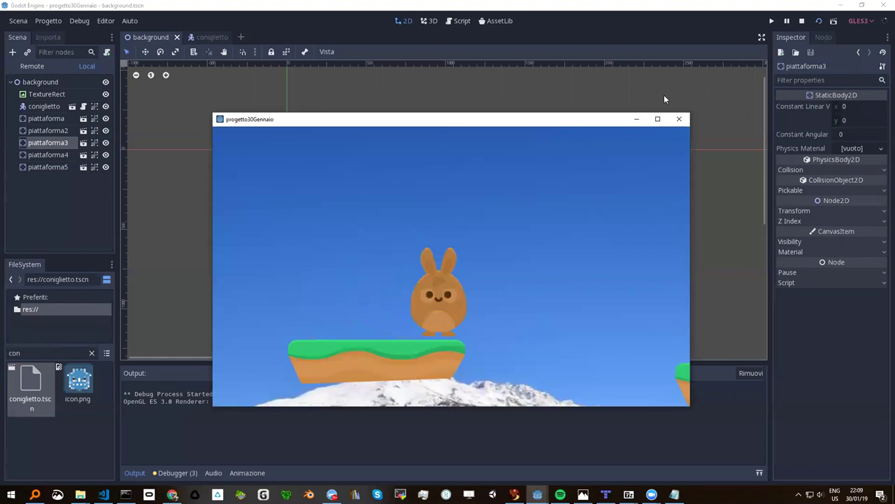
key(Up)
key(Right)
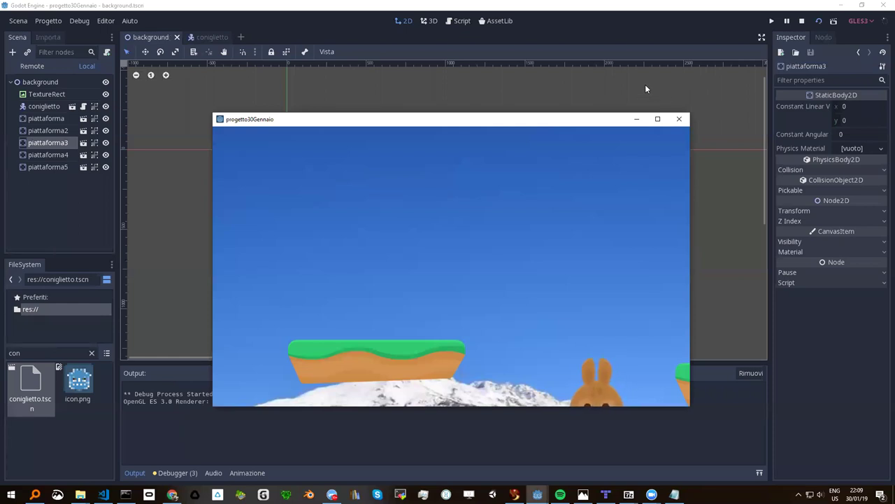
key(Up)
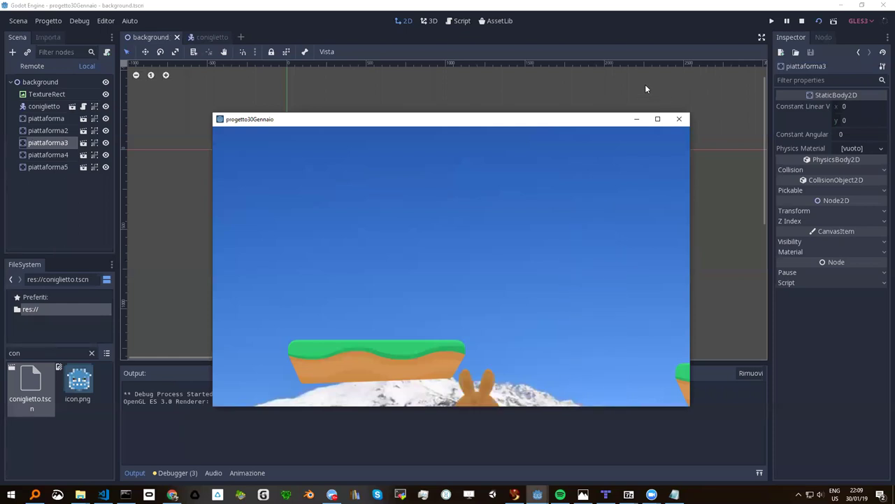
key(Up)
key(Up)
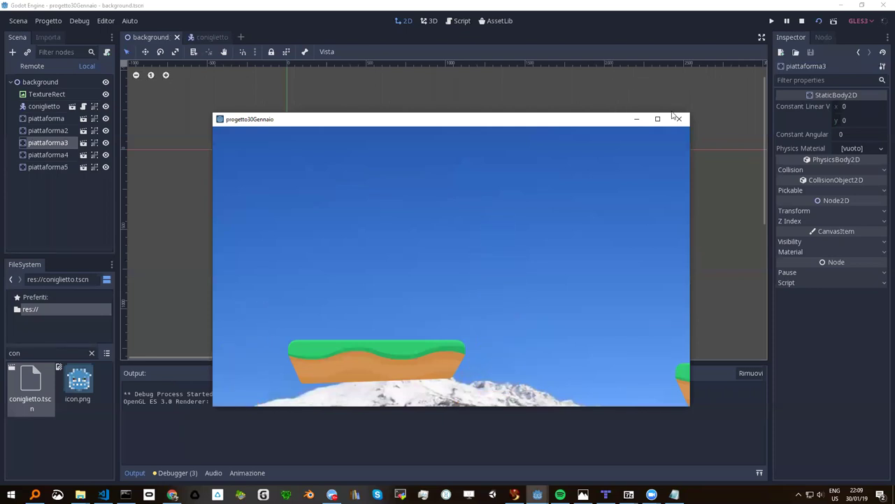
click(681, 120)
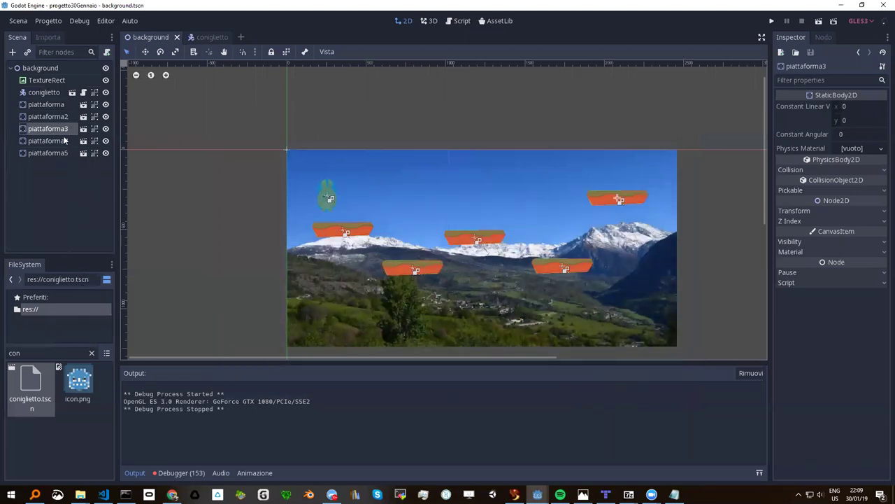
click(84, 93)
click(84, 93)
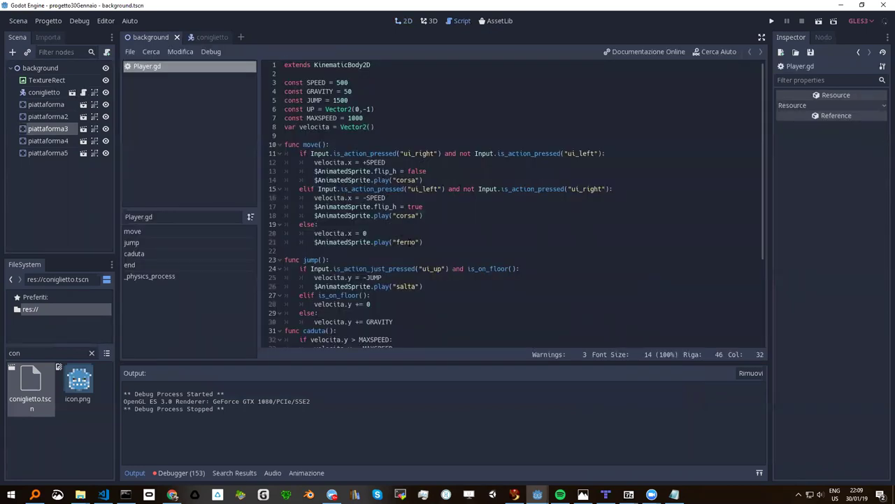
click(413, 242)
click(417, 180)
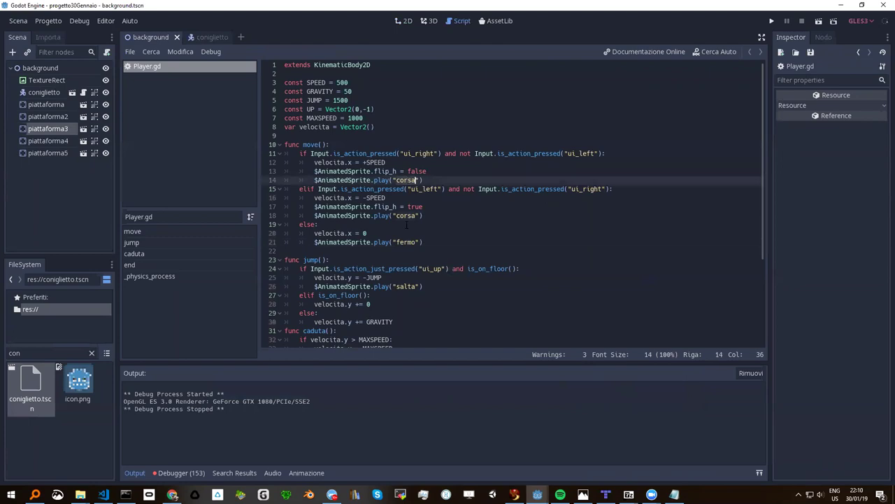
click(416, 215)
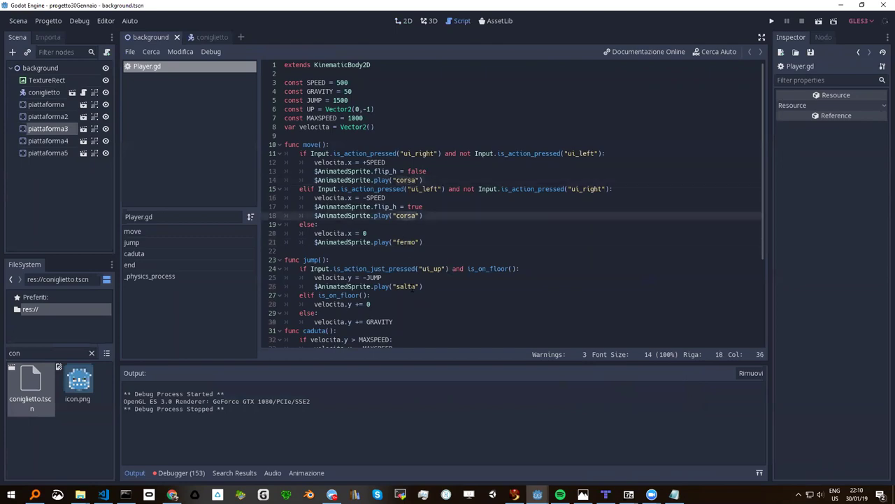
click(416, 286)
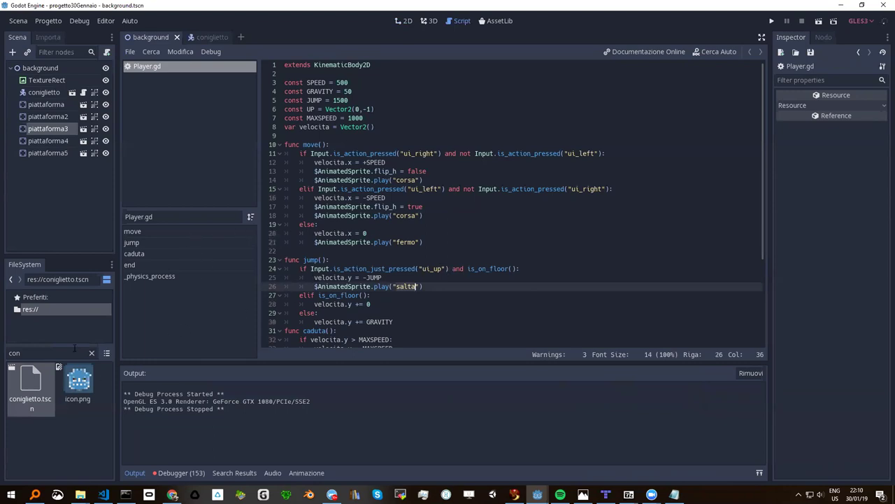
click(48, 95)
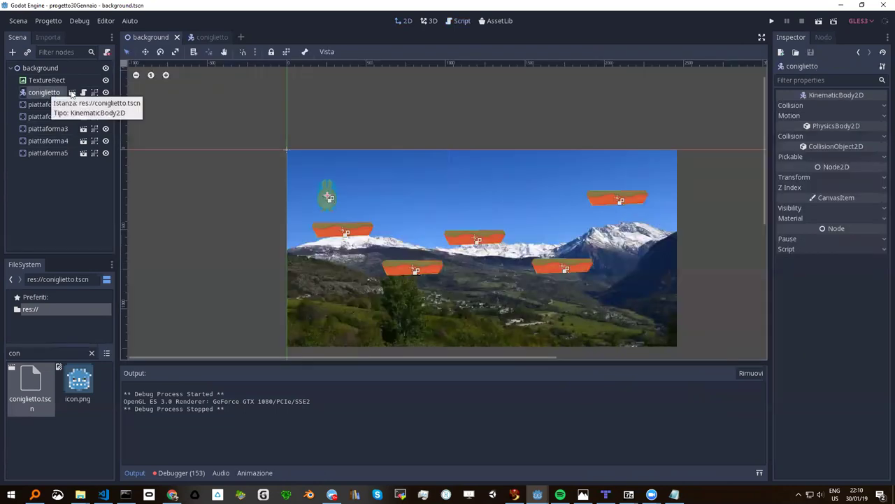
Look over the coniglietto scene's sprite frames, player script and animation panel.
click(71, 92)
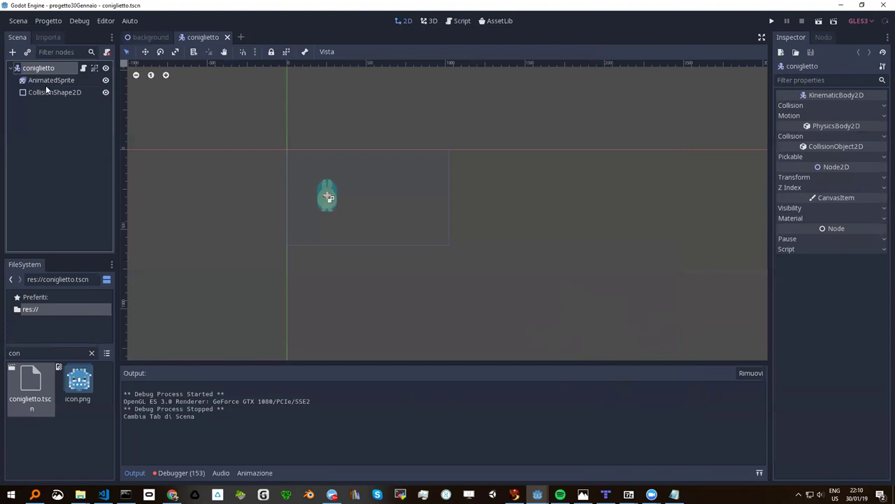
click(46, 83)
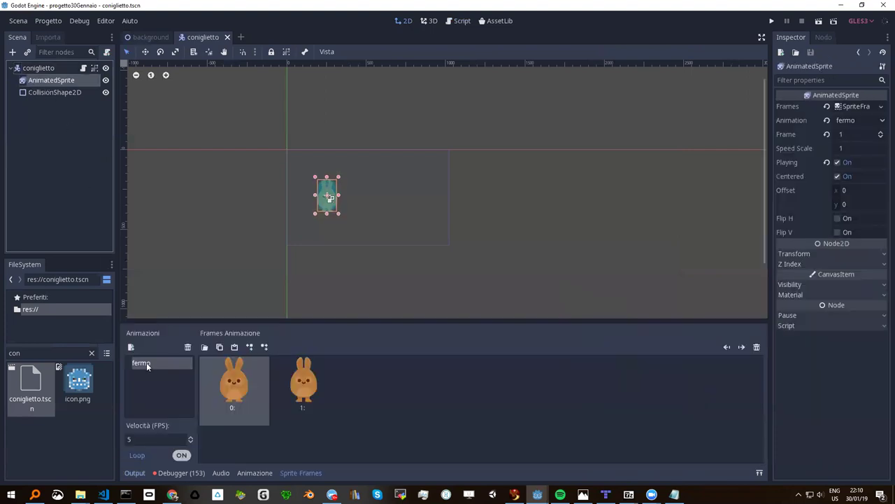
click(82, 68)
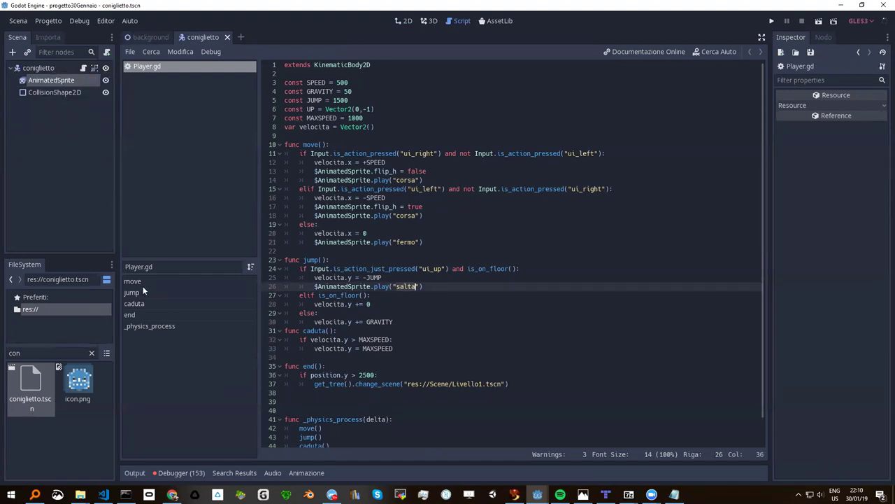
click(311, 474)
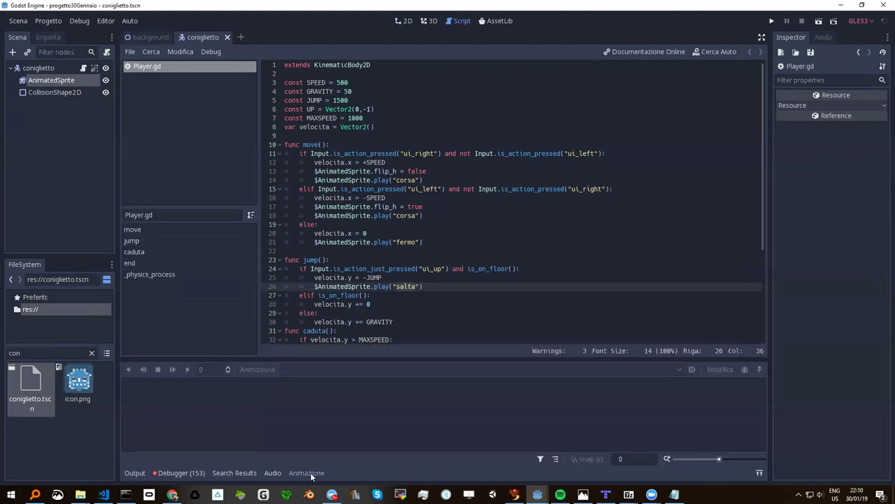
click(54, 82)
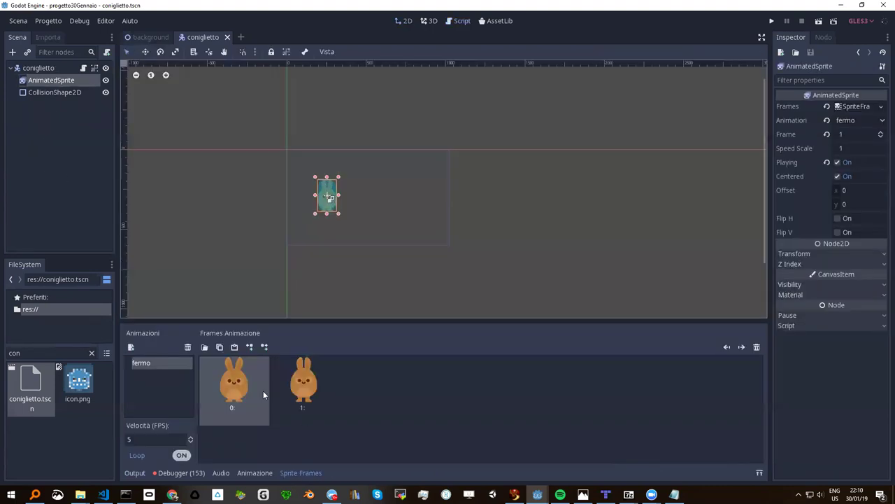
double_click(160, 363)
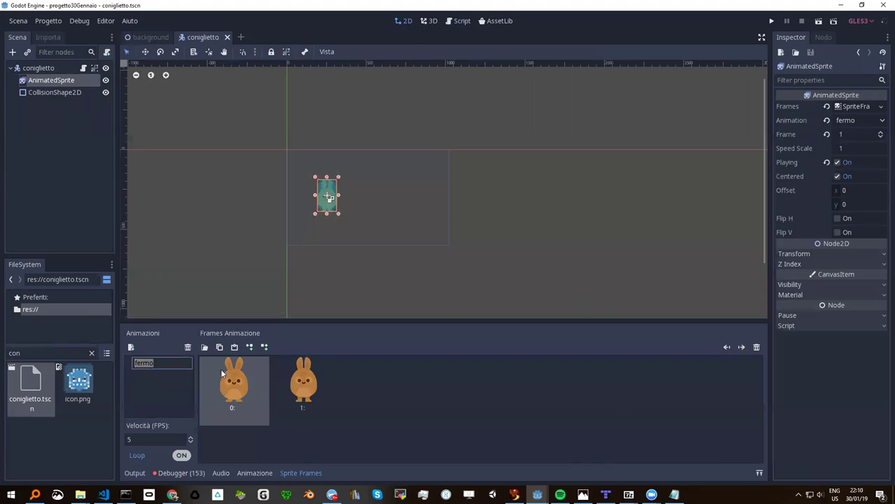
click(156, 380)
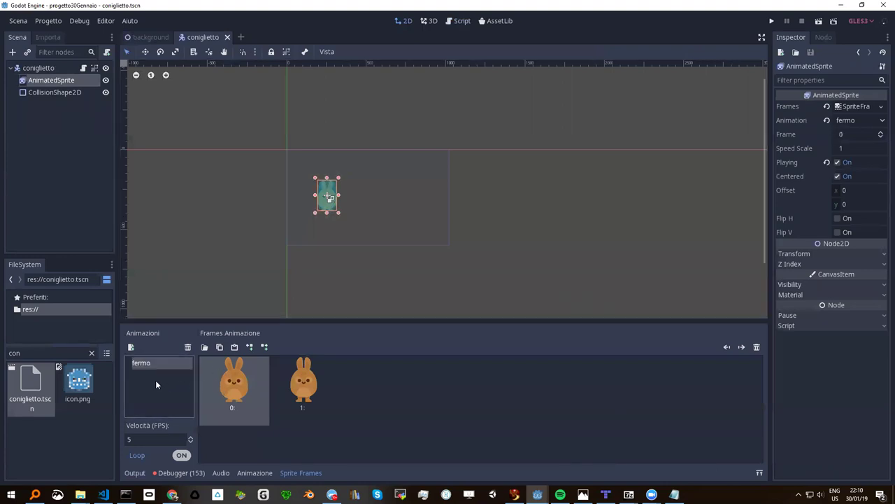
Add a new animation in SpriteFrames and rename it corsa.
click(132, 346)
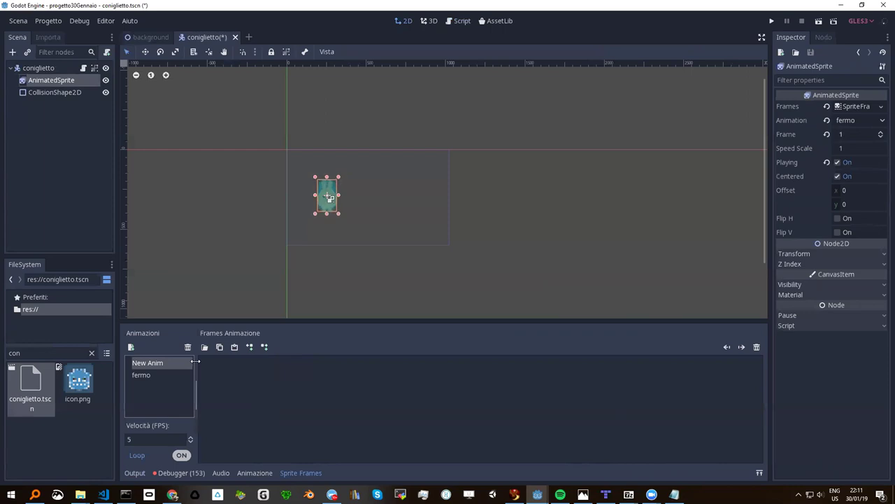
double_click(166, 363)
text(corsa)
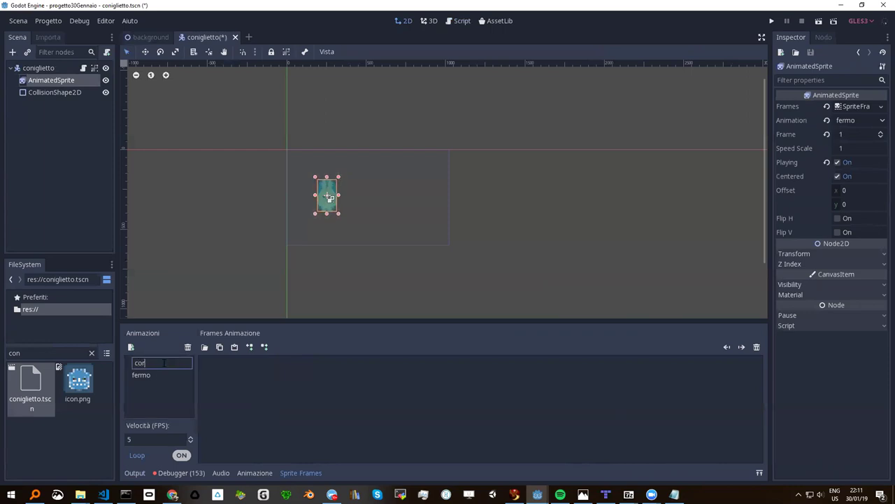
key(Return)
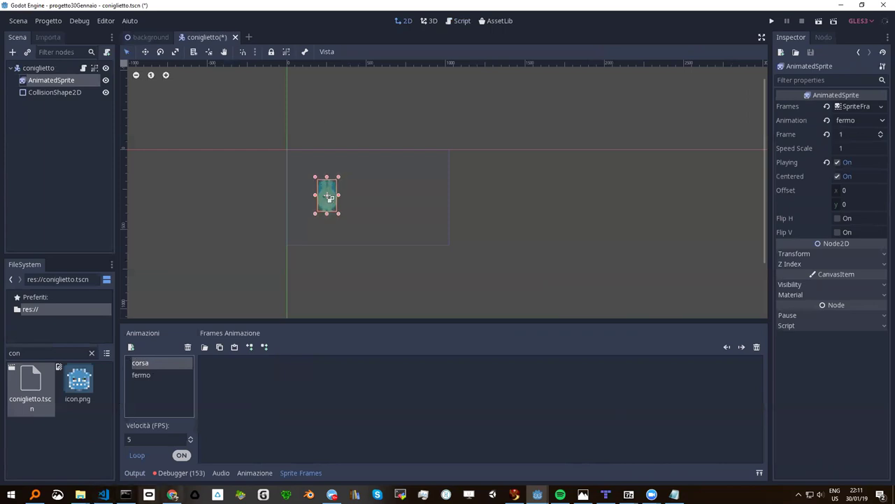
click(80, 494)
click(80, 494)
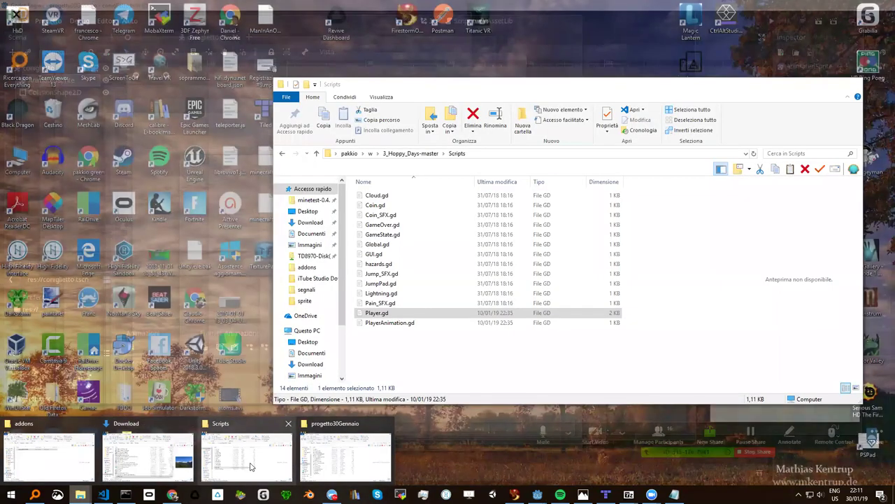
Copy bunny1_walk1.png and bunny1_walk2.png from 3_Hoppy_Days-master > GFX > Players.
click(252, 466)
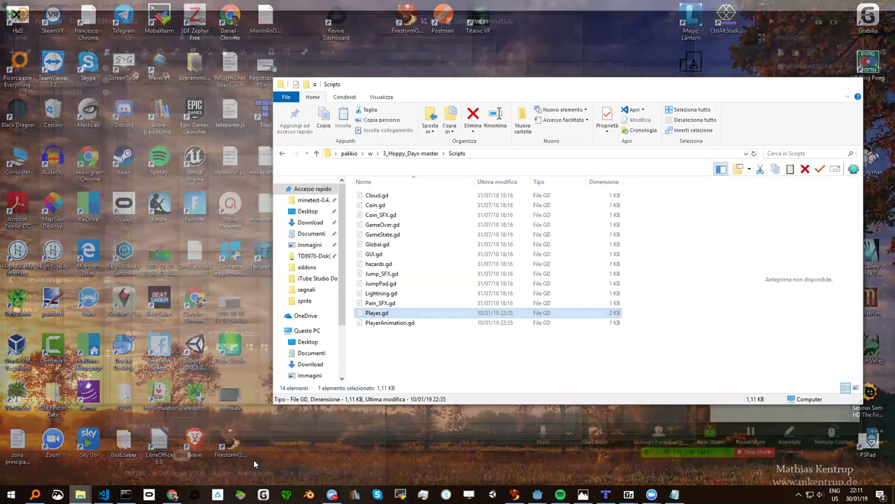
click(428, 154)
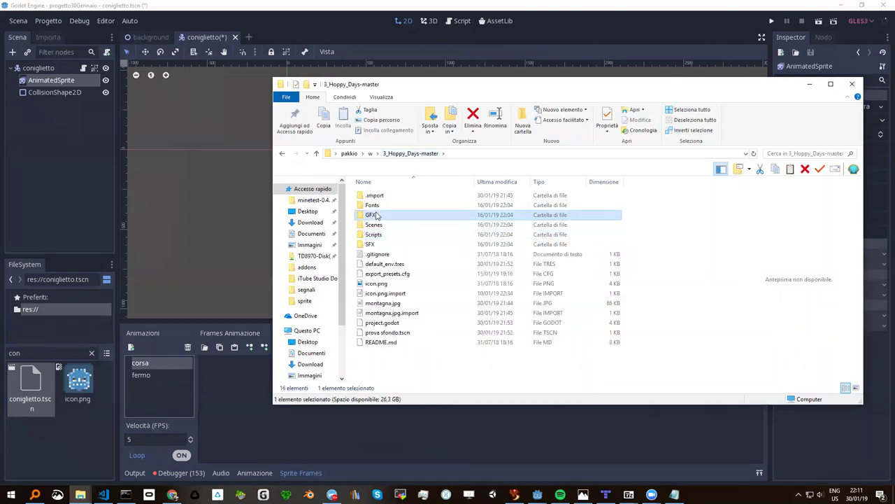
double_click(375, 217)
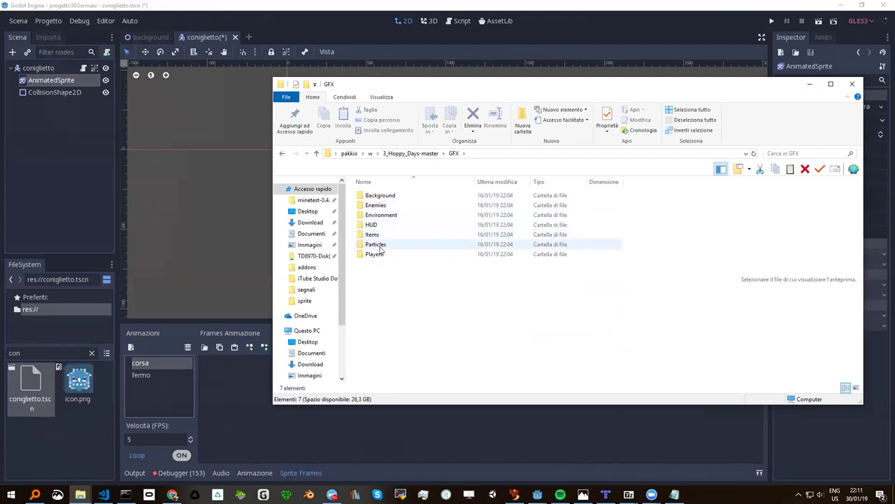
double_click(377, 254)
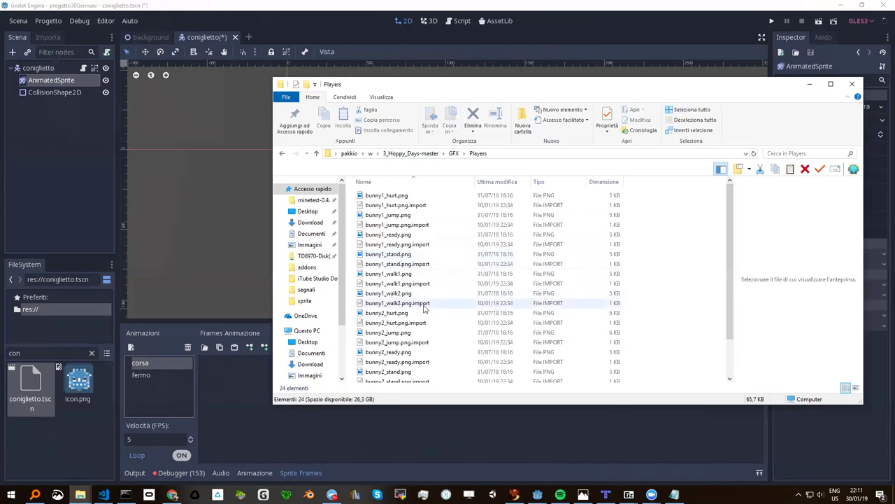
click(402, 275)
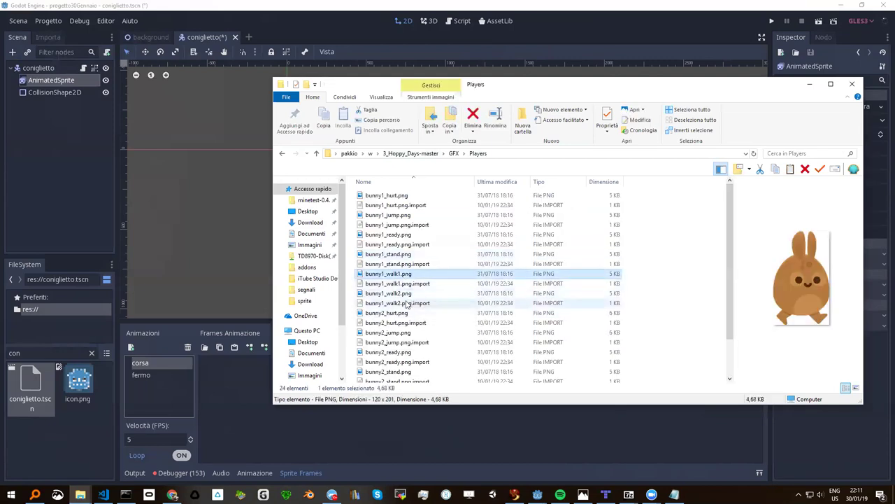
shift+click(400, 294)
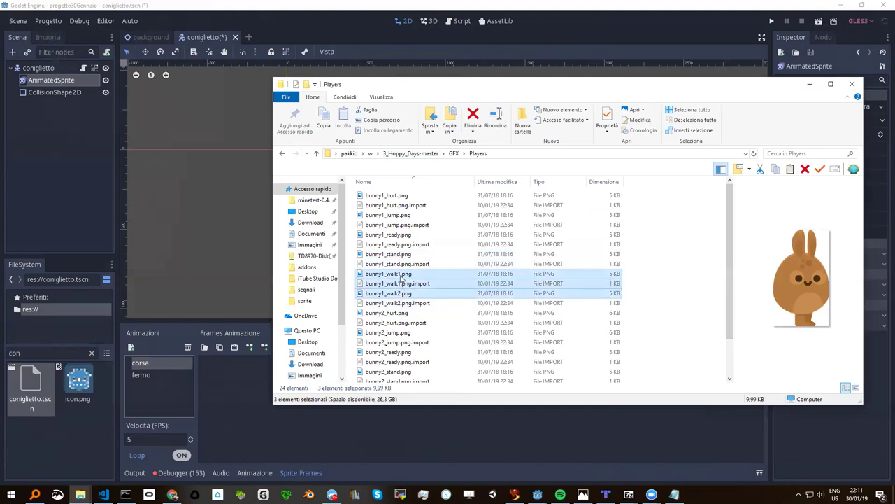
click(401, 275)
ctrl+click(400, 295)
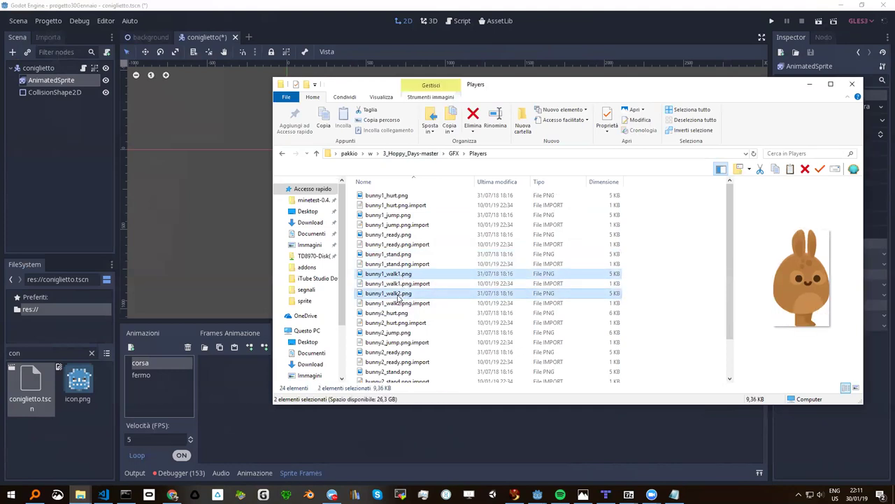
right_click(400, 295)
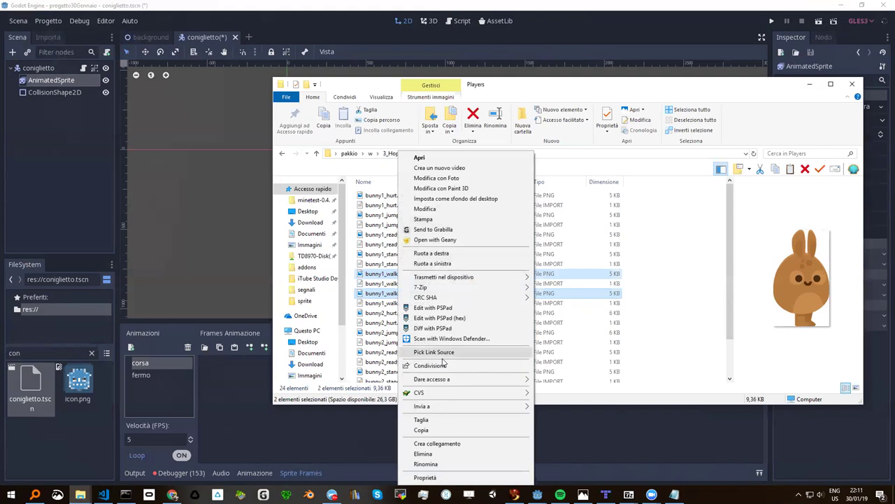
click(434, 429)
Paste the two walk images into the progetto30Gennaio project folder.
click(80, 495)
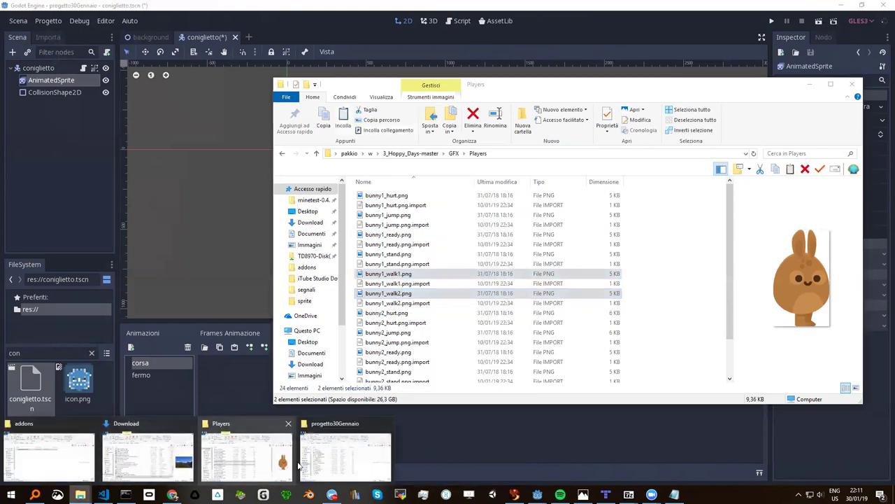
click(321, 458)
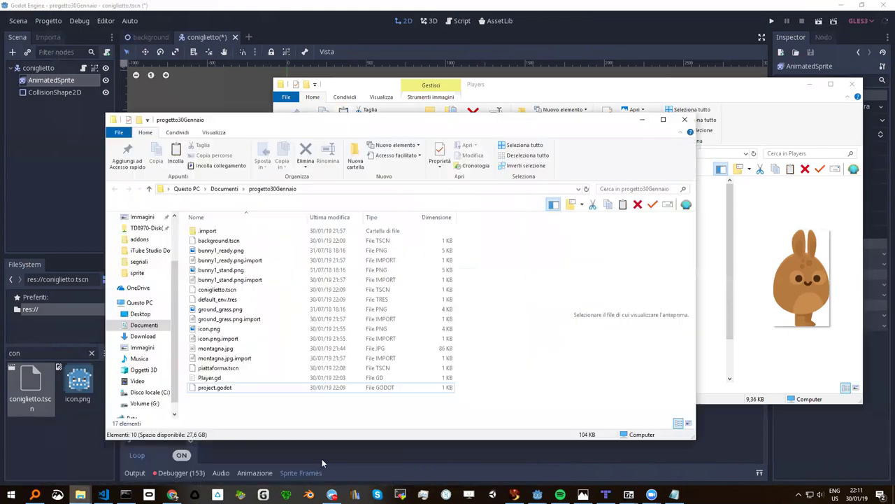
right_click(231, 409)
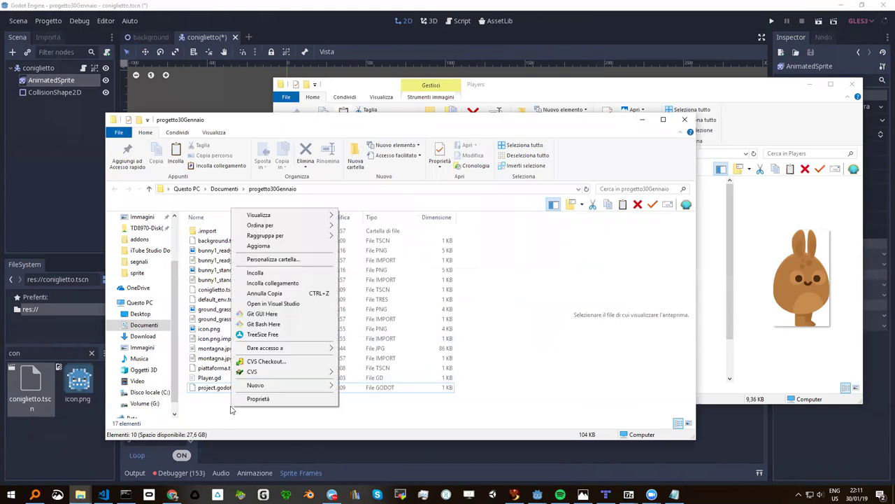
click(279, 274)
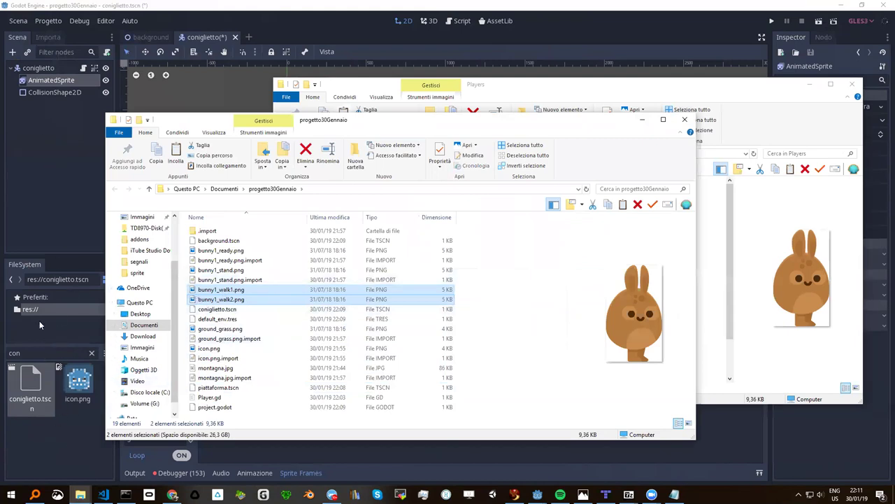
click(54, 438)
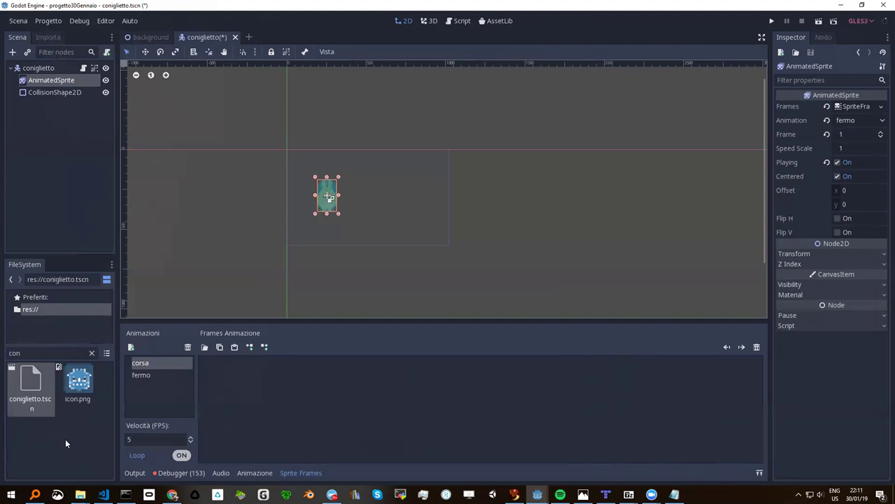
Bring the bunny images into view in the FileSystem dock by clearing the 'con' search filter.
right_click(72, 383)
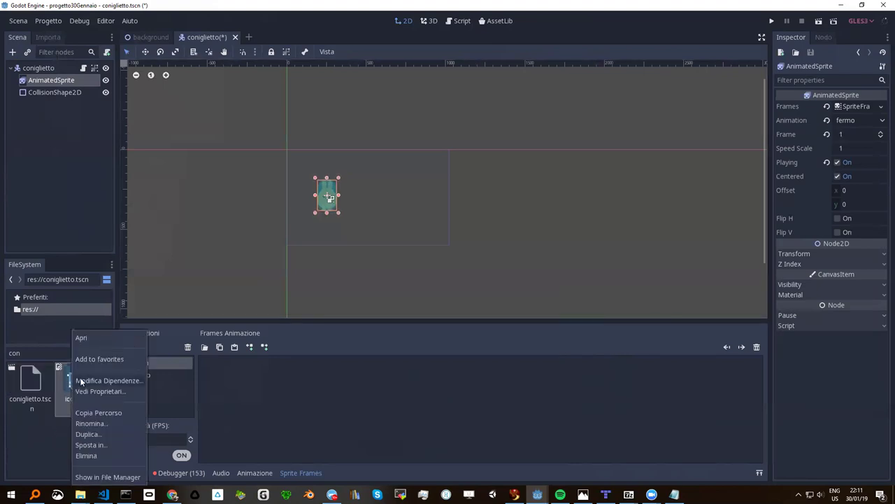
click(99, 477)
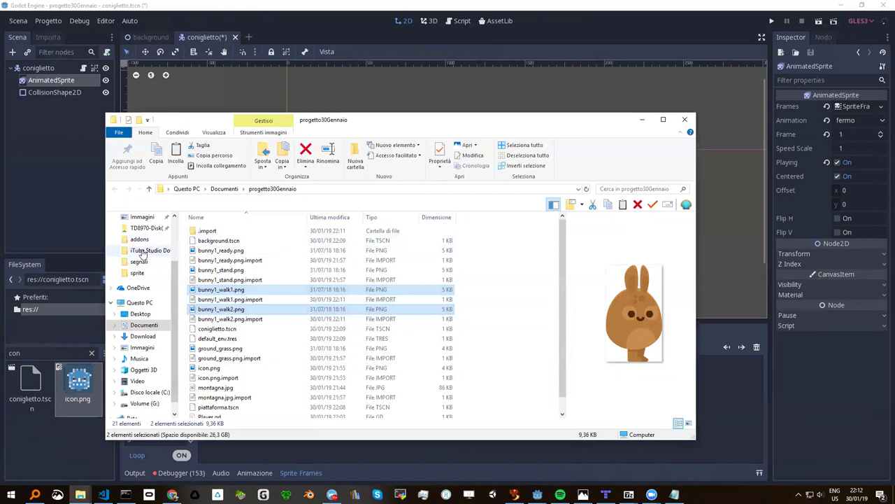
click(685, 119)
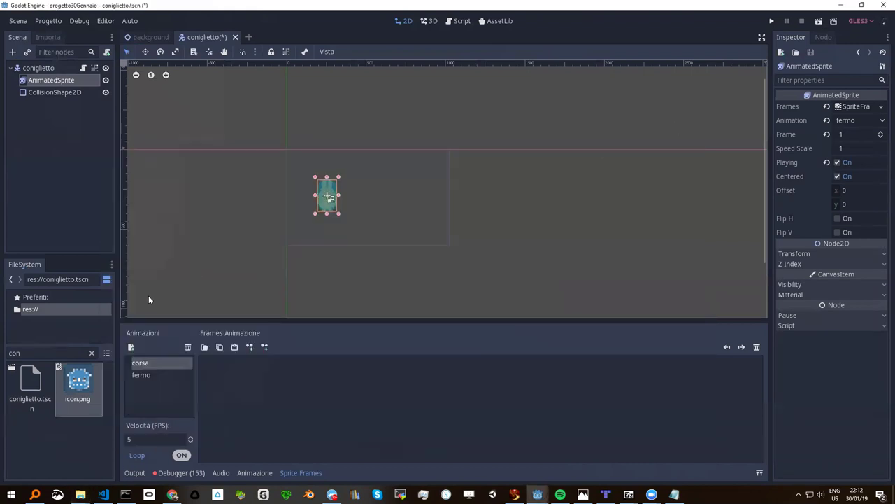
click(39, 309)
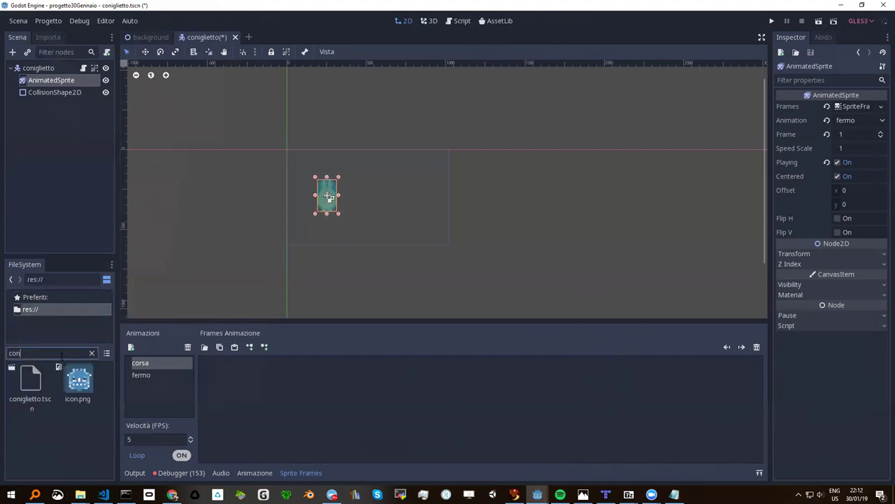
click(92, 353)
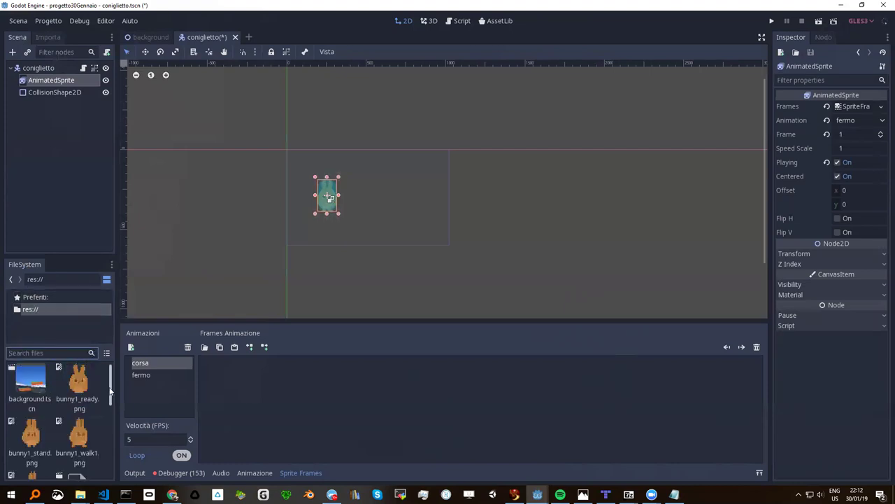
scroll(107, 428, down, 3)
scroll(107, 428, up, 2)
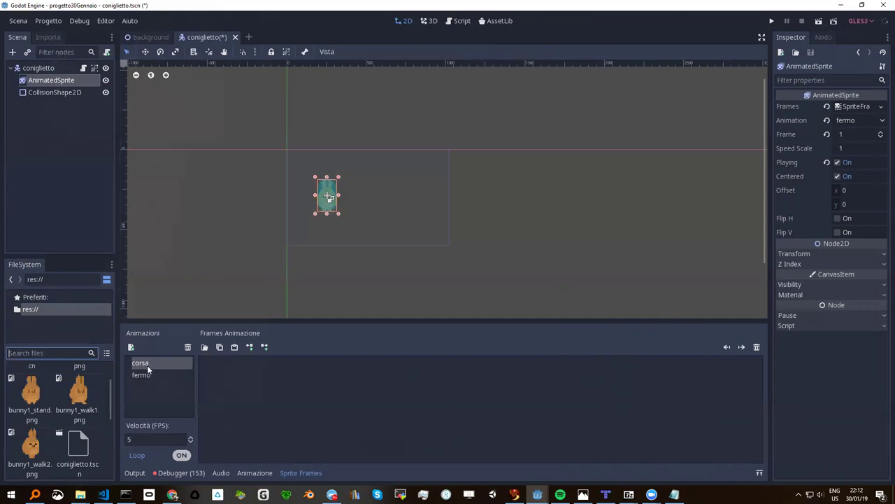
Add bunny1_walk1.png and bunny1_walk2.png as the two frames of the corsa animation.
drag(79, 395, 222, 397)
mouse_move(31, 448)
mouse_down()
mouse_move(284, 408)
mouse_move(302, 397)
mouse_up()
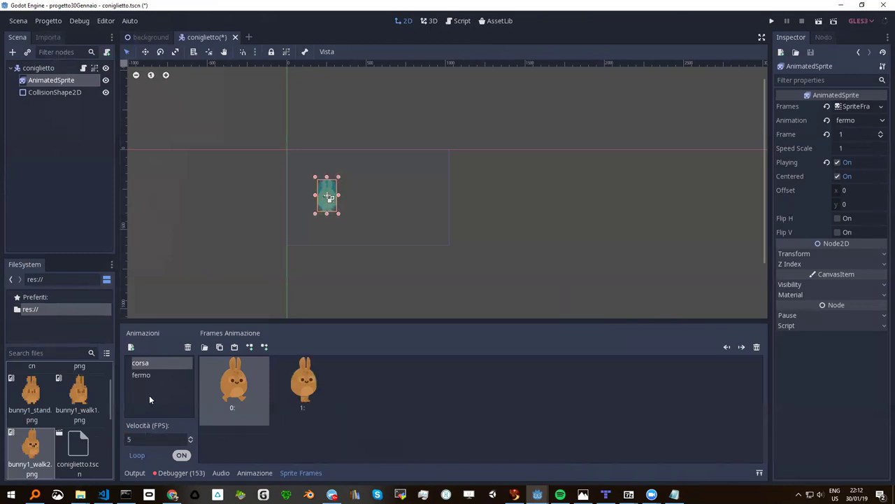
click(306, 391)
click(236, 389)
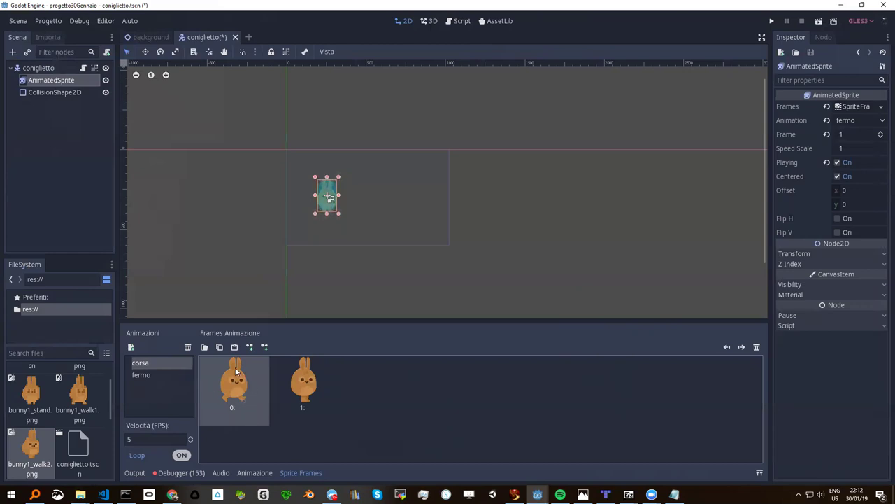
click(303, 390)
click(236, 379)
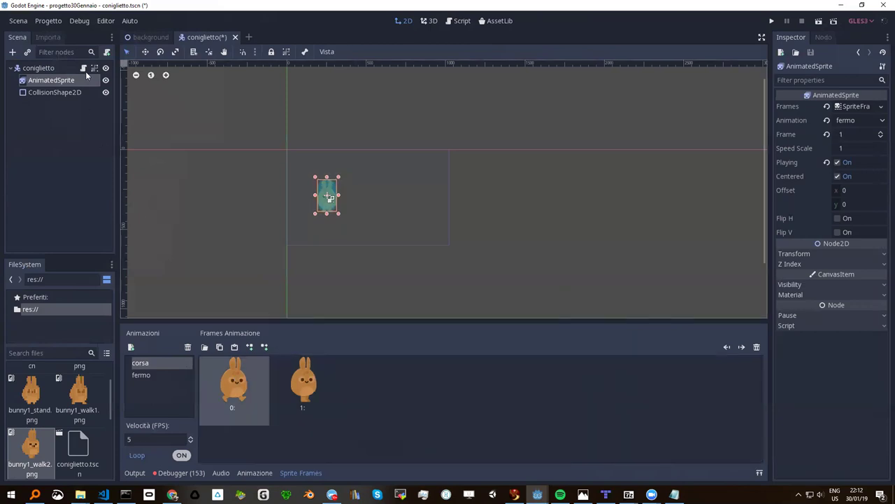
click(84, 70)
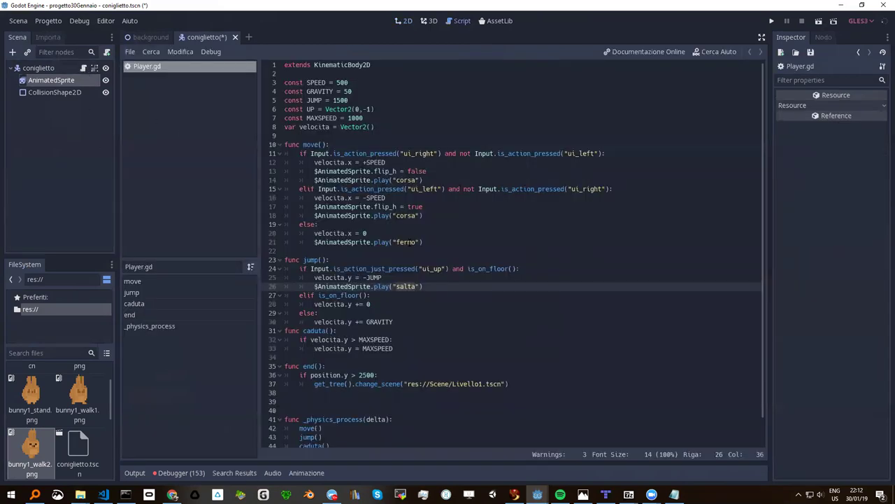
Save and run the bunny's own scene briefly, then close the game window.
click(399, 180)
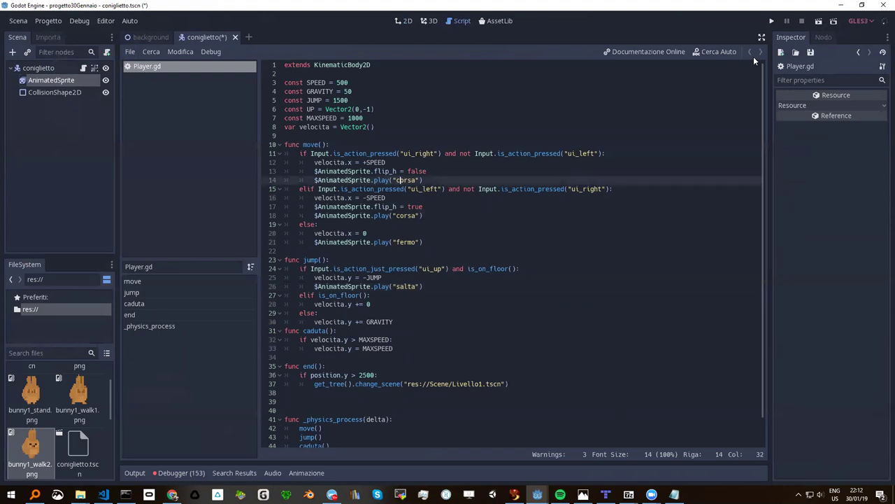
click(821, 21)
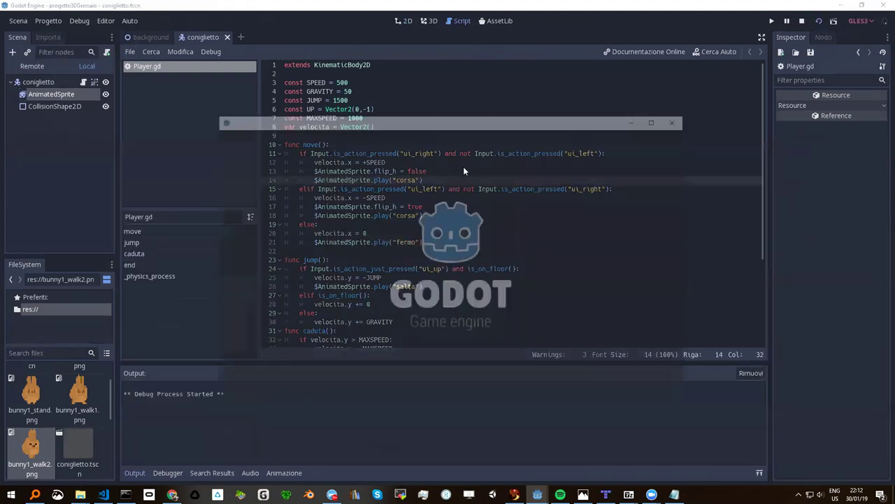
click(679, 119)
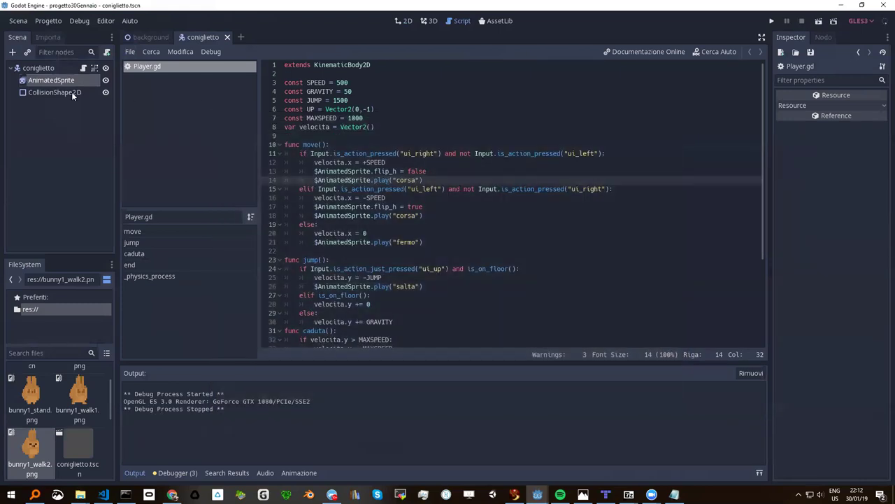
Run the background level and make the bunny walk right and jump.
click(148, 37)
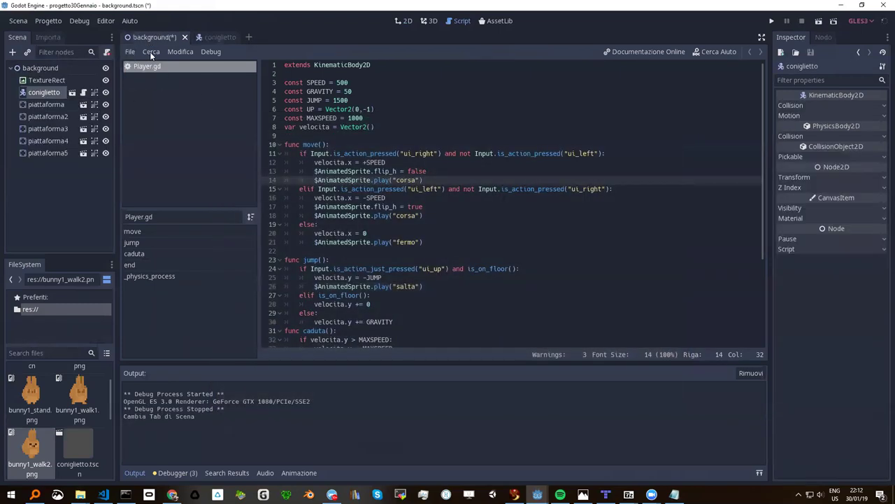
click(819, 21)
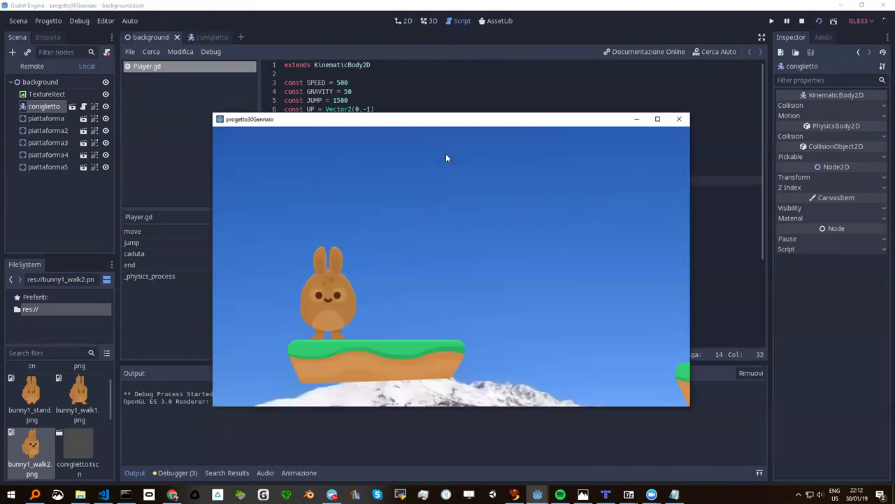
key(Right)
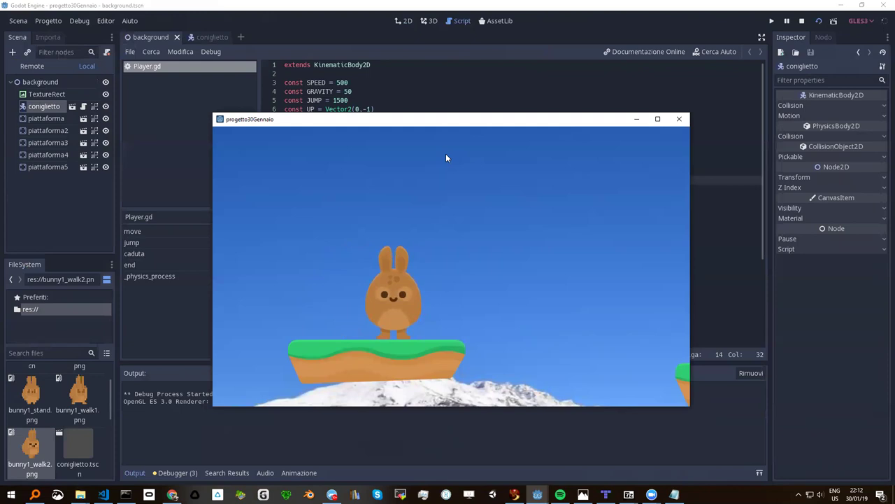
key(Up)
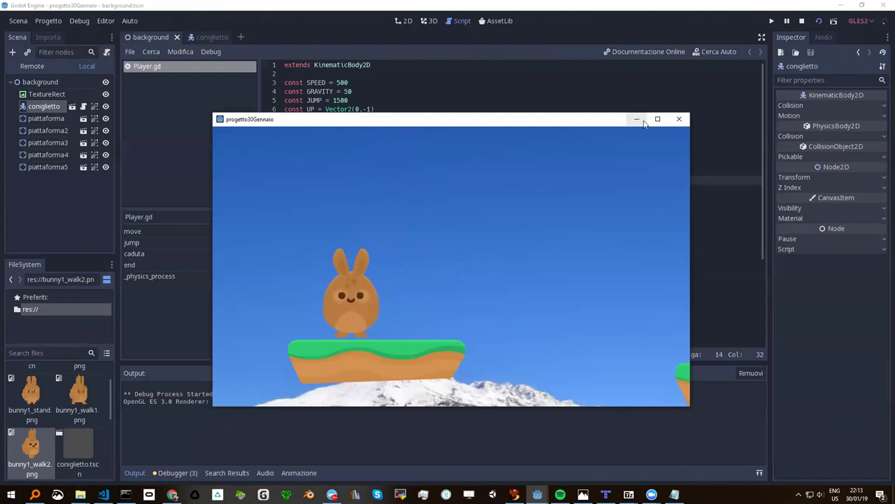
Stop the game and place the cursor on the fermo play call on line 21.
click(677, 120)
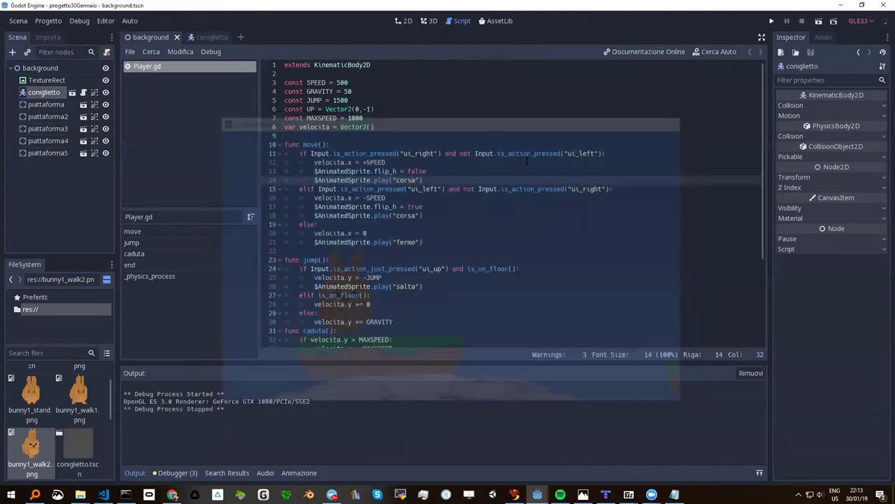
click(316, 242)
key(Right)
key(Right)
key(Right)
key(Right)
key(Right)
key(Right)
key(Right)
key(Right)
click(415, 245)
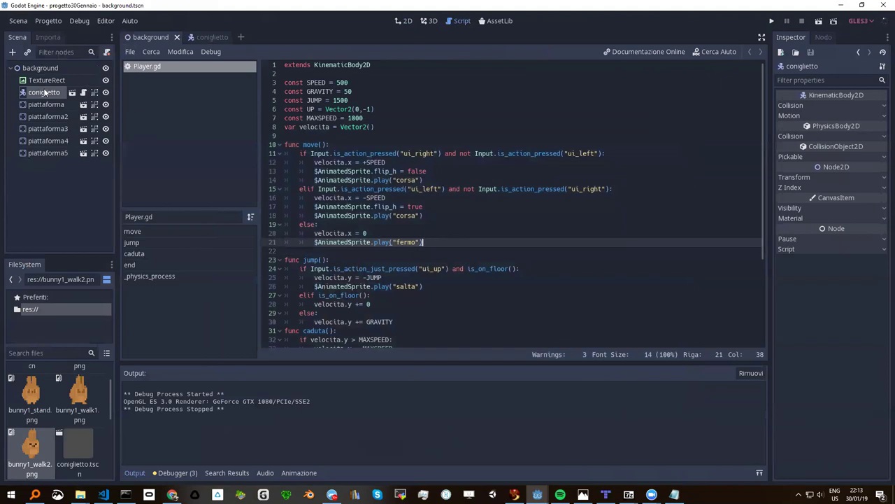
In coniglietto, set AnimatedSprite's Animation to corsa and hide CollisionShape2D, then return to Player.gd.
click(71, 92)
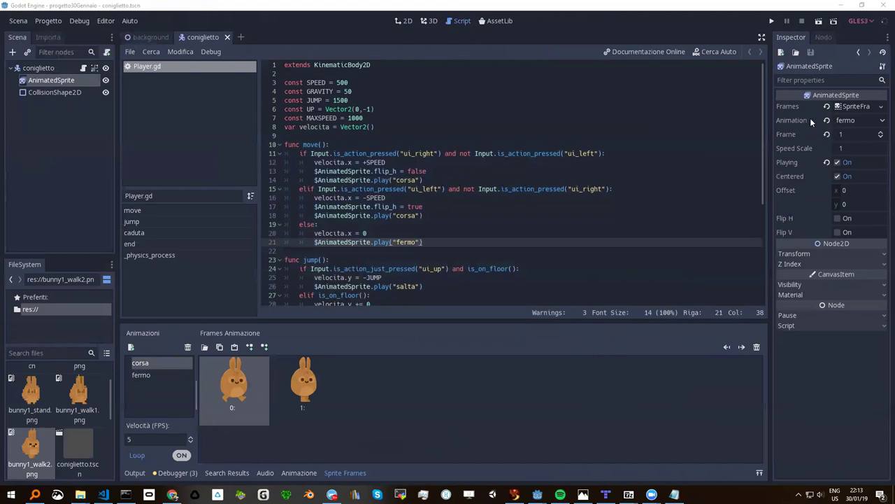
click(878, 121)
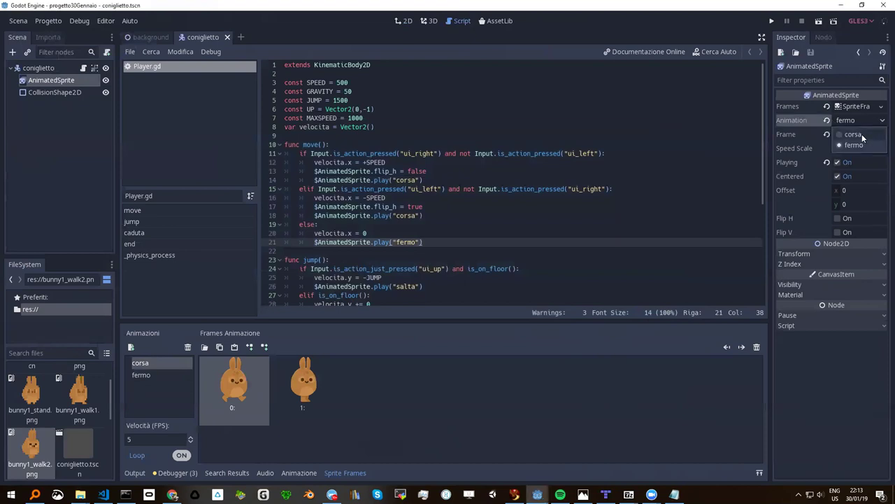
click(861, 134)
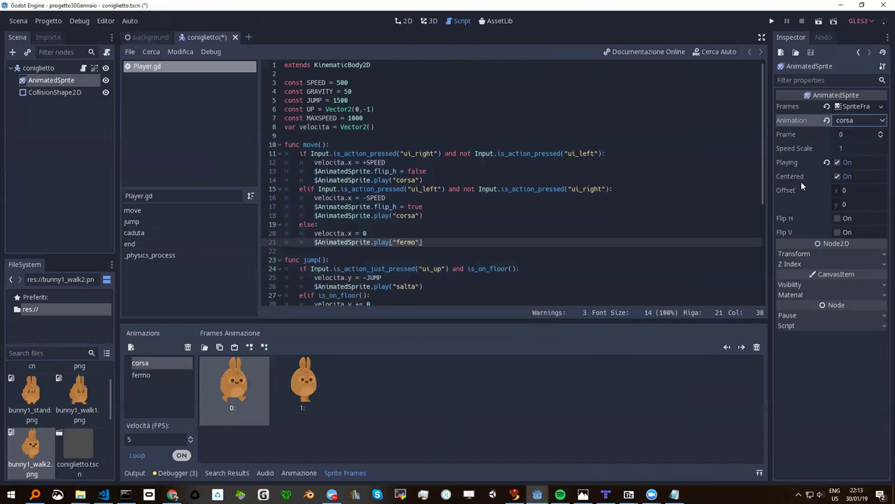
click(405, 20)
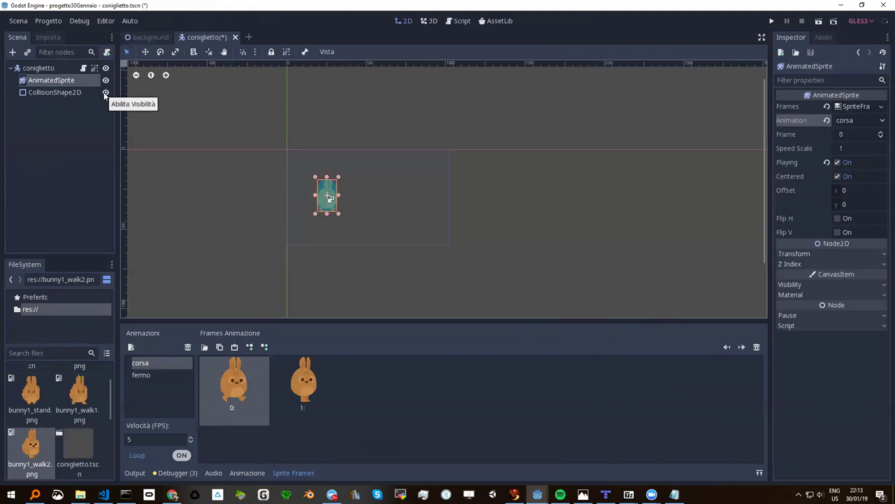
click(106, 93)
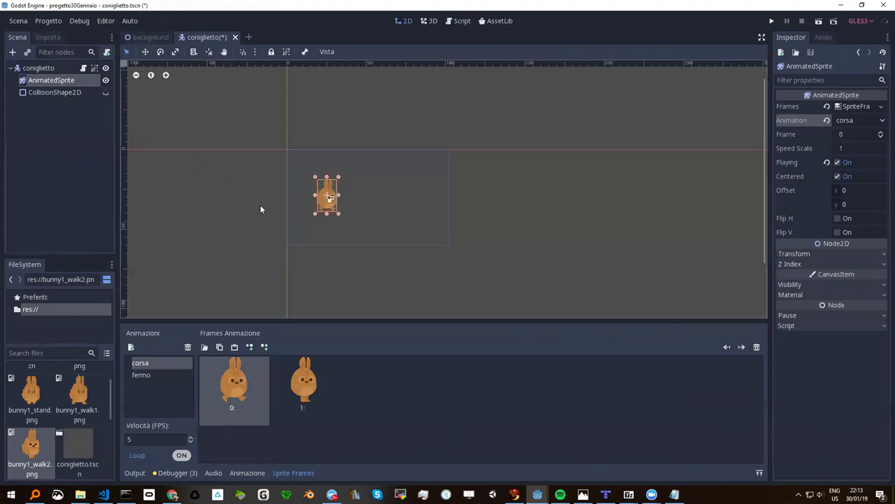
scroll(260, 206, up, 3)
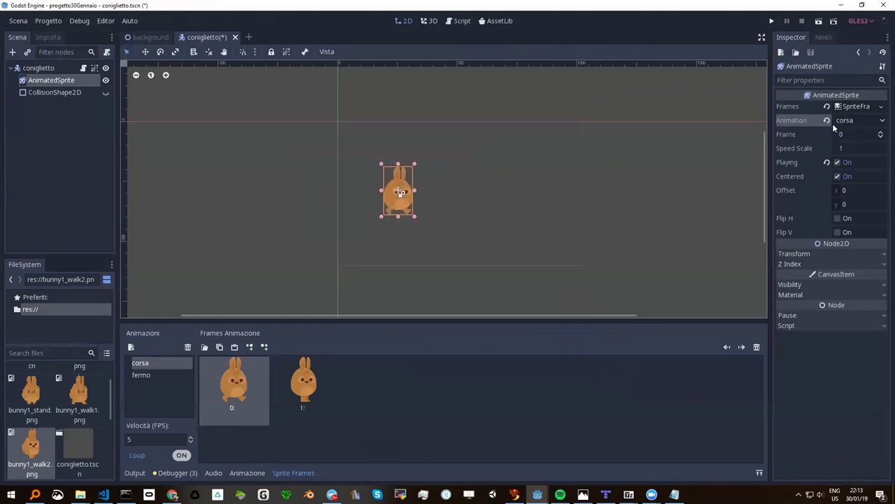
click(83, 68)
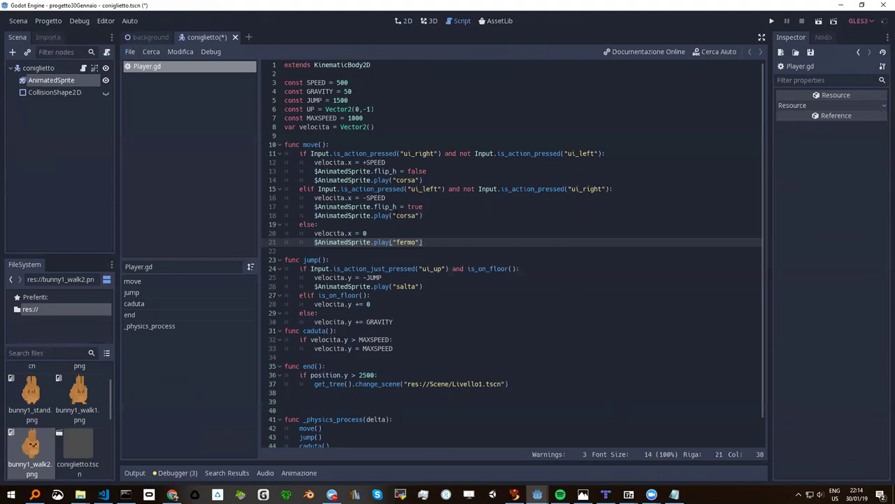
Type ': #' after ("ui_up") to disable 'and is_on_floor()', save, and switch to background.
click(397, 216)
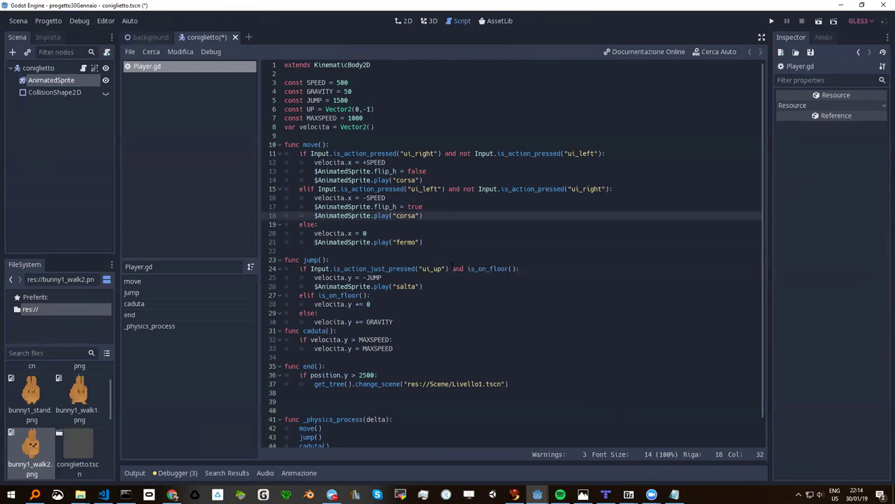
click(449, 268)
text(;)
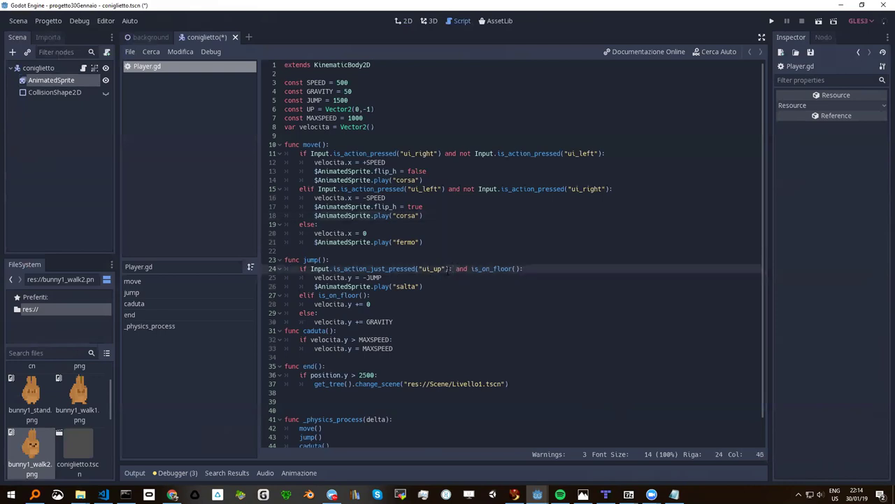
text(: )
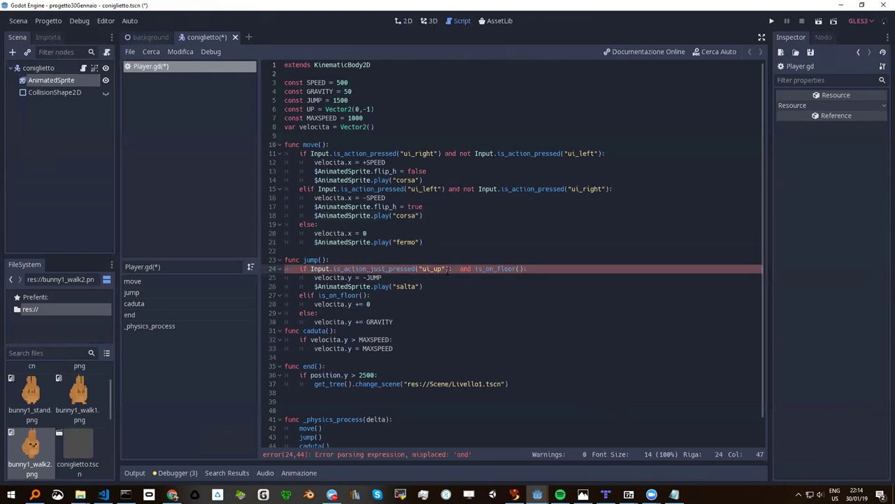
text(#)
key(ctrl+s)
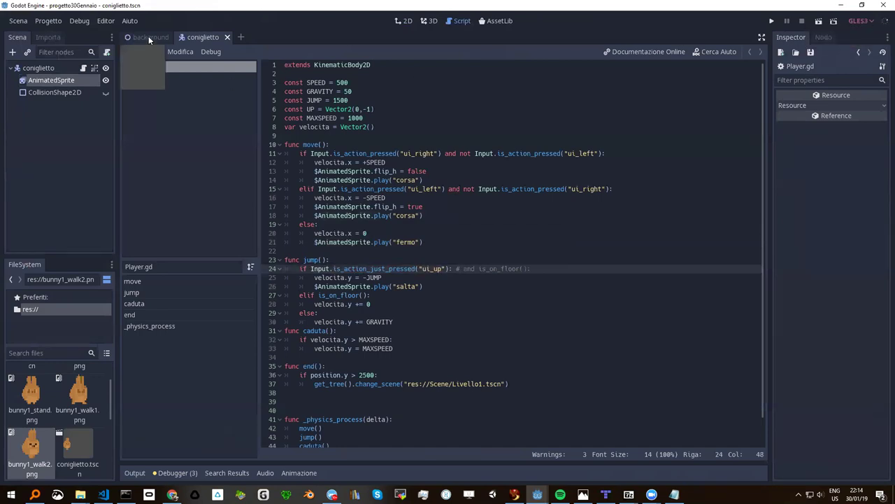
click(148, 36)
Run the level, jump and walk the bunny right and left, then close it and select background.
click(822, 23)
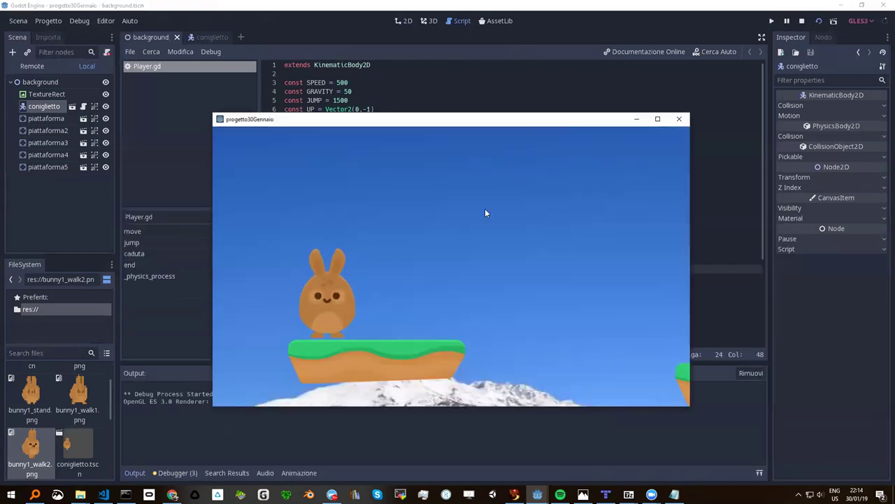
key(Up)
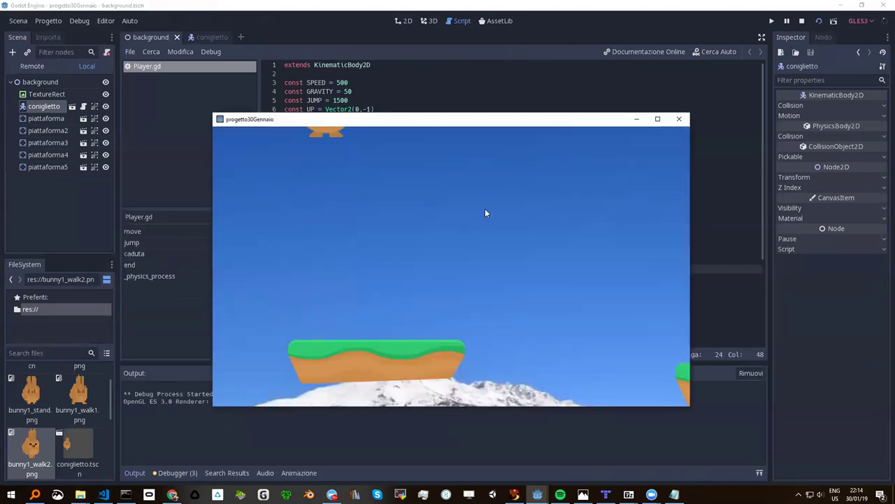
key(Right)
key(Right)
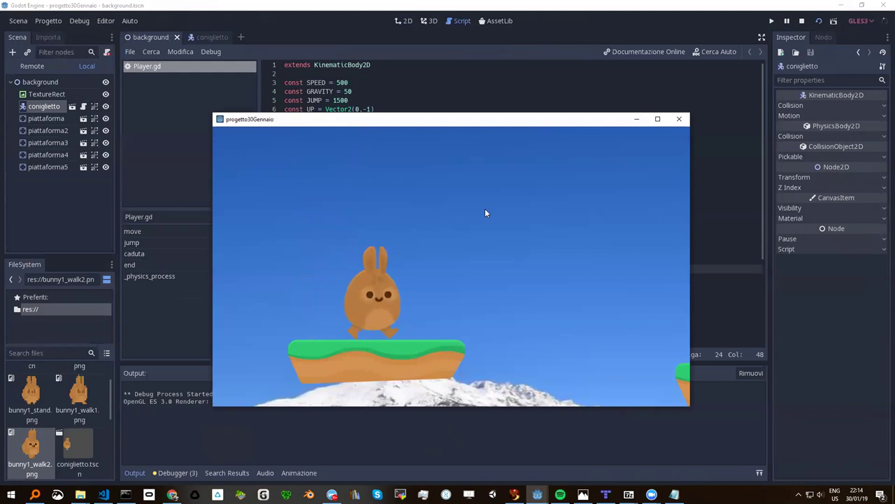
key(Right)
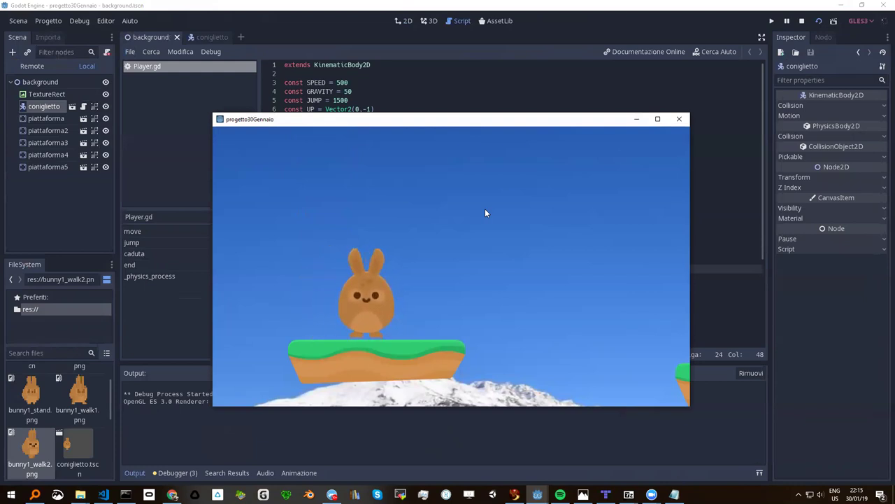
key(Left)
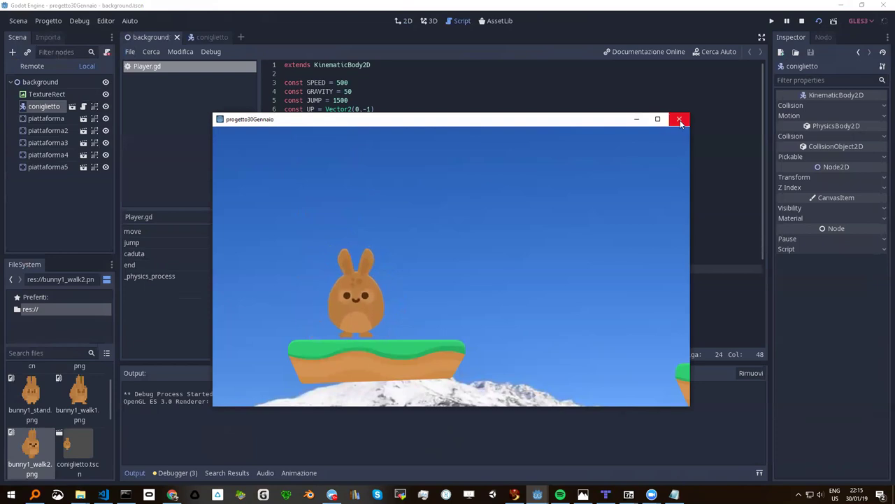
click(679, 119)
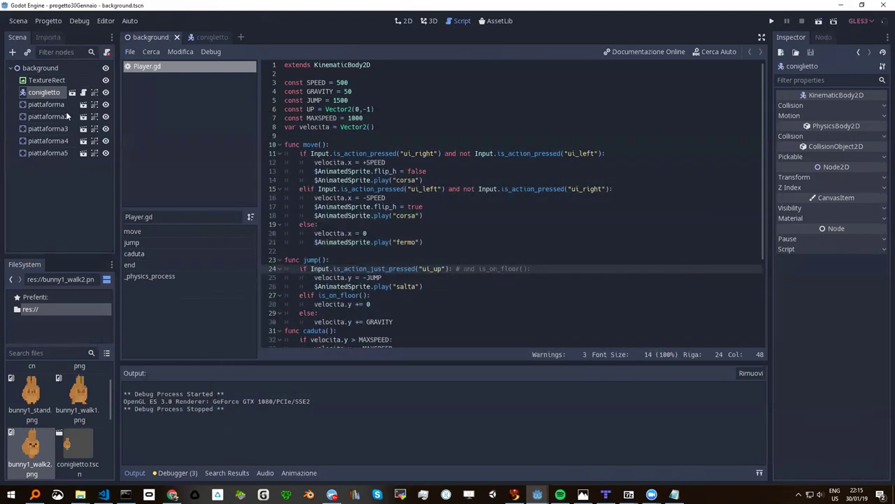
click(40, 69)
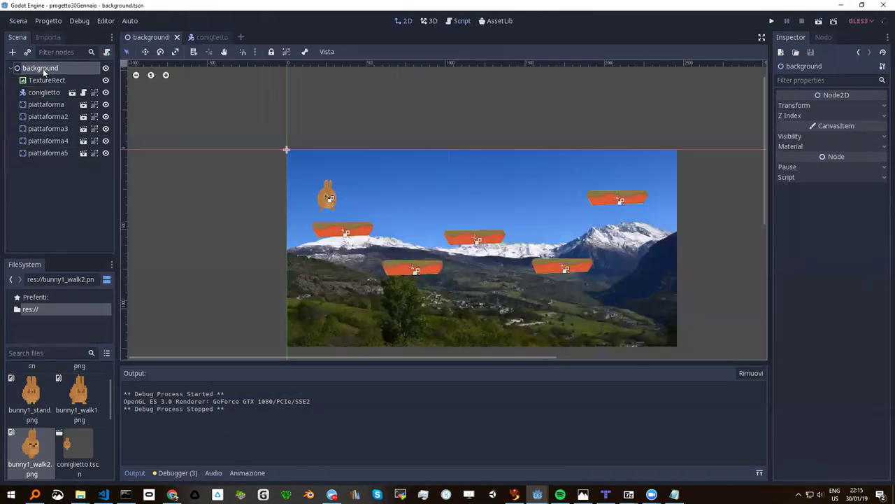
Add a Camera2D child to background with Current enabled and run the scene.
right_click(44, 71)
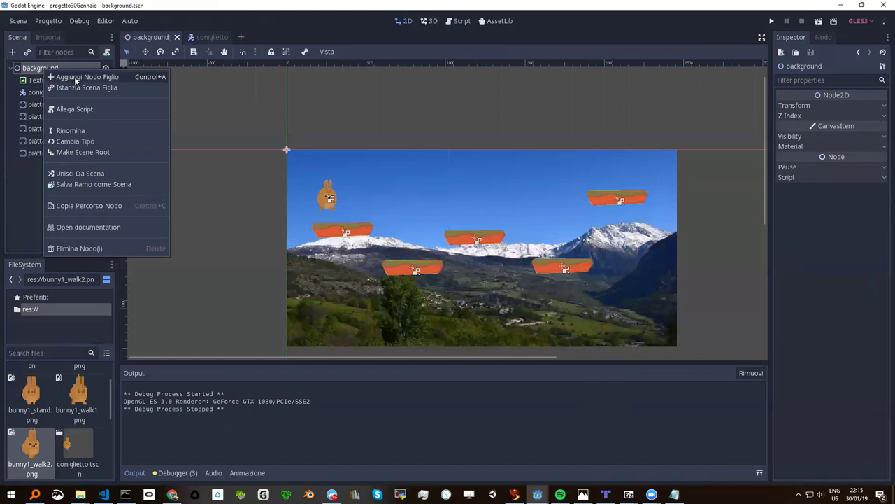
click(75, 77)
text(camera)
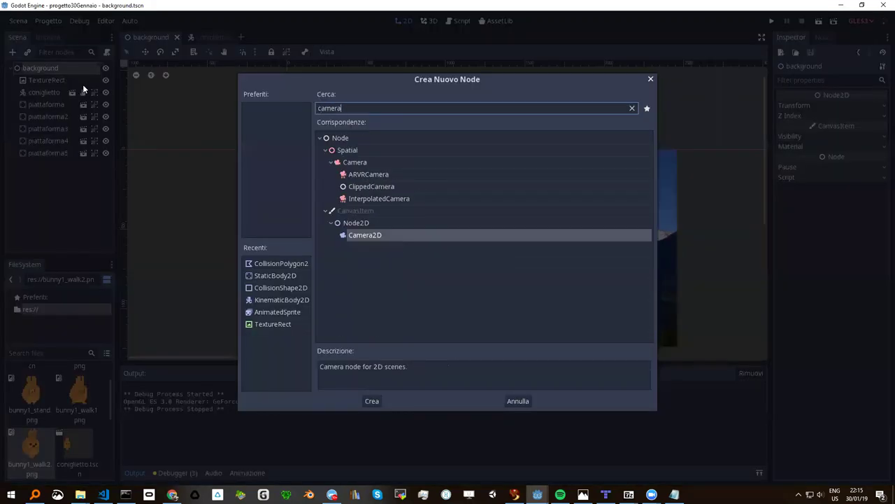
double_click(372, 236)
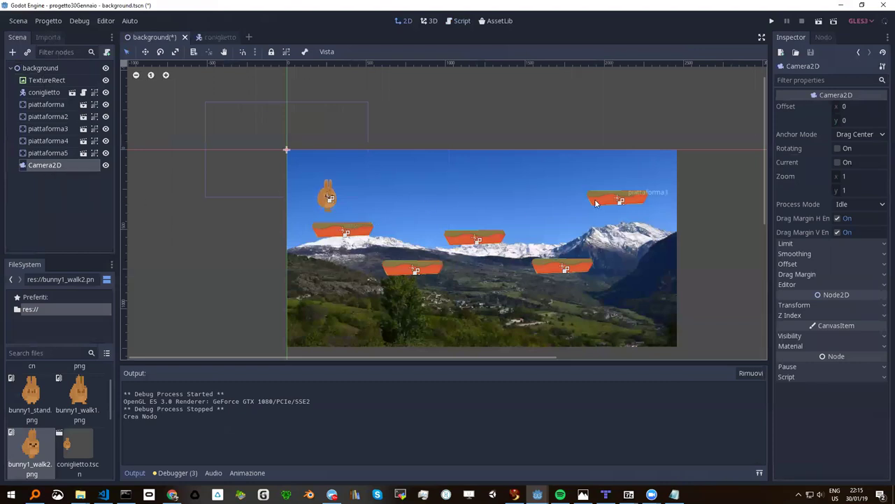
click(838, 162)
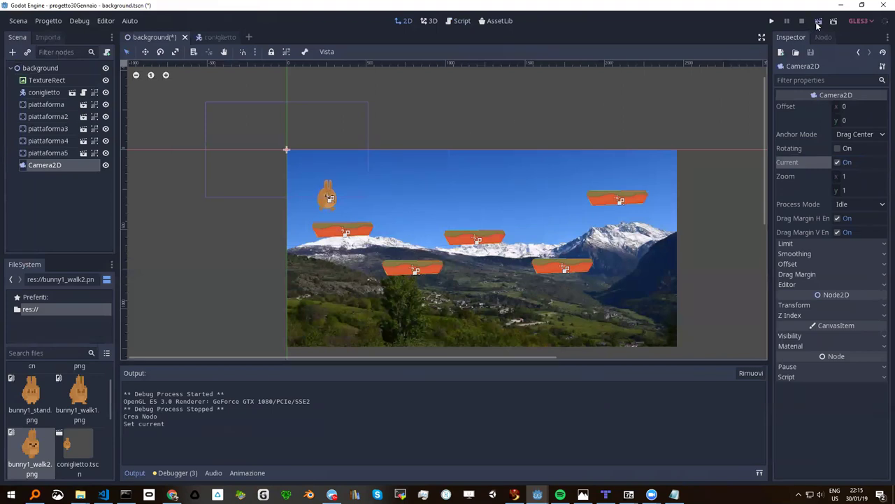
click(818, 23)
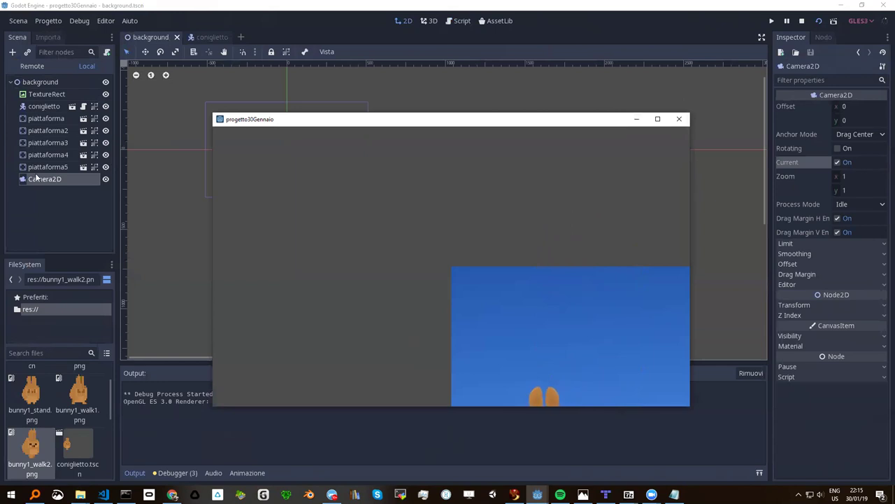
Move Camera2D under coniglietto, retest the bunny's movement, then delete the Camera2D node.
drag(40, 176, 42, 108)
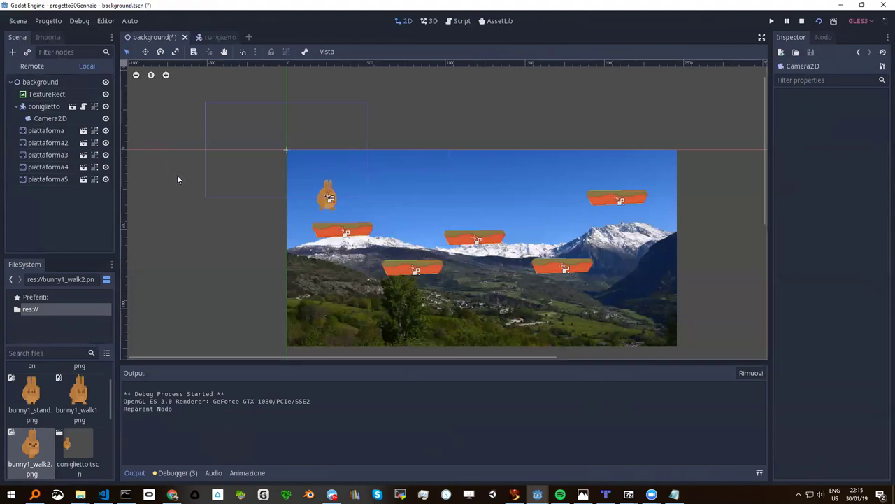
click(801, 21)
click(819, 21)
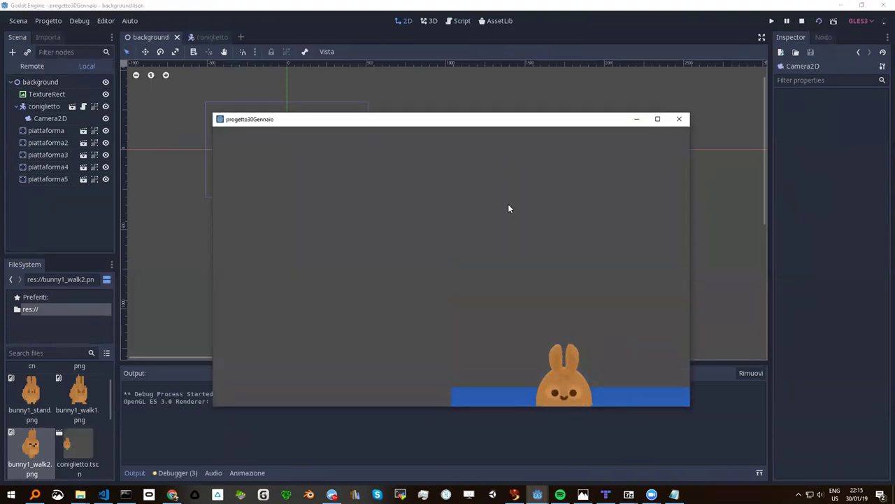
key(Right)
key(Left)
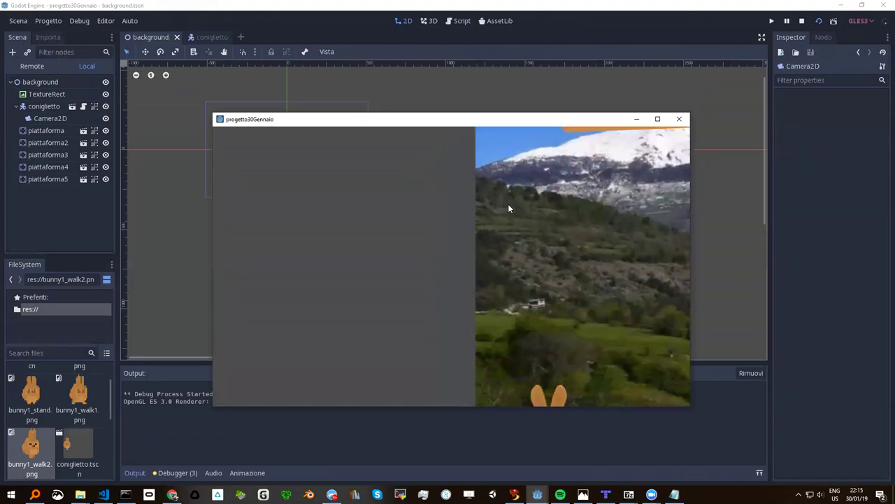
click(678, 119)
click(59, 104)
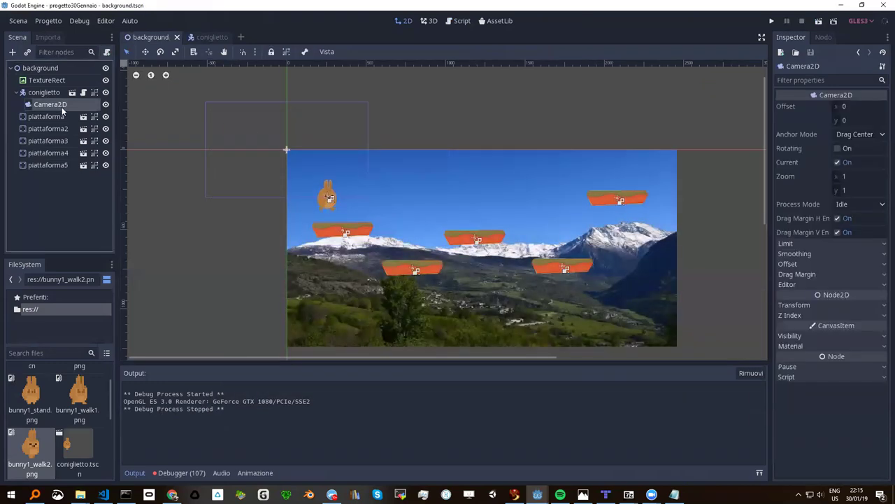
key(Delete)
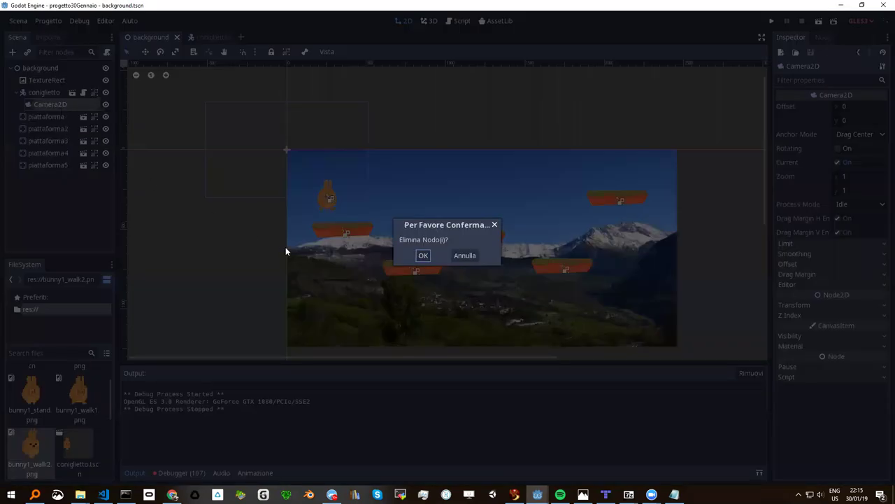
Confirm the Camera2D deletion, playtest with three consecutive jumps, then bring Notepad forward.
click(424, 255)
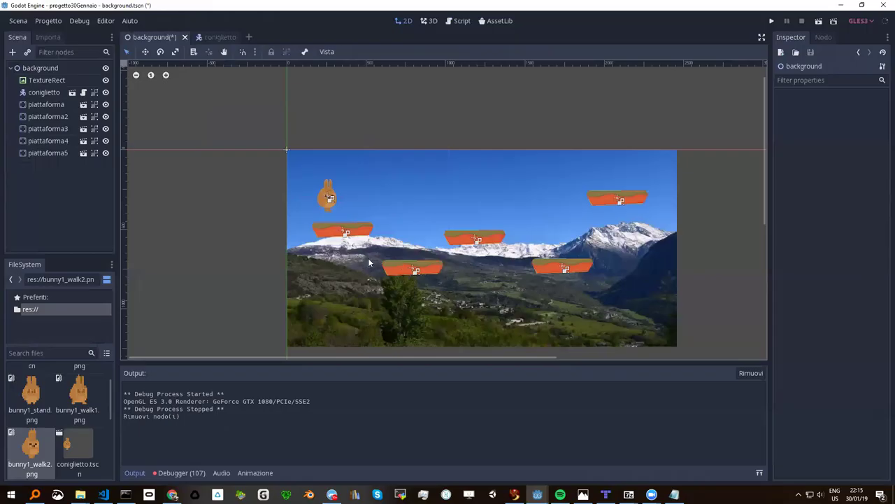
click(289, 234)
click(819, 25)
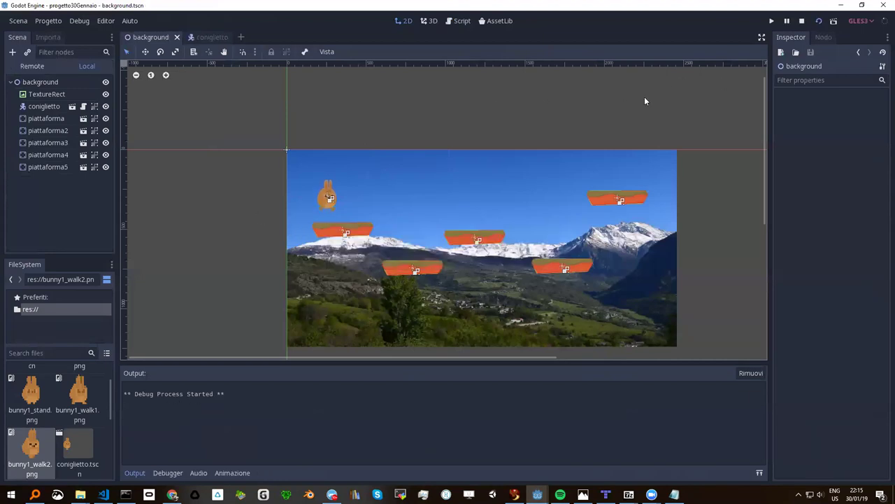
key(Right)
key(Up)
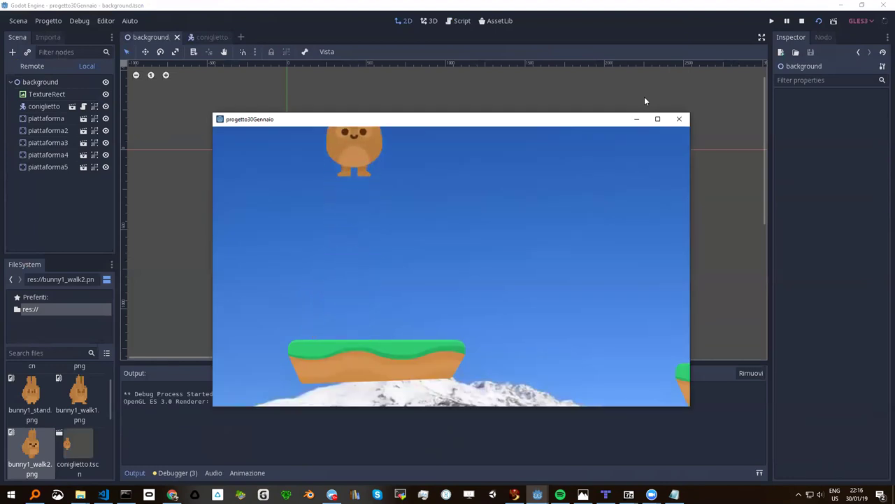
key(Up)
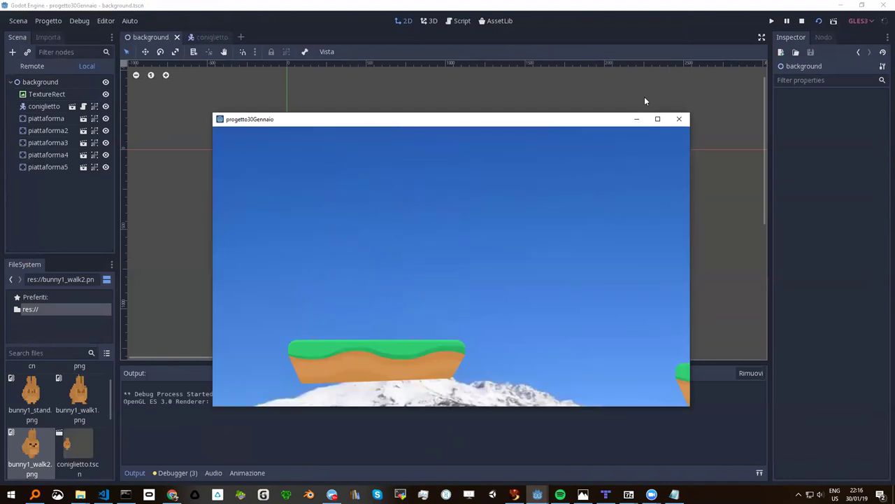
key(Up)
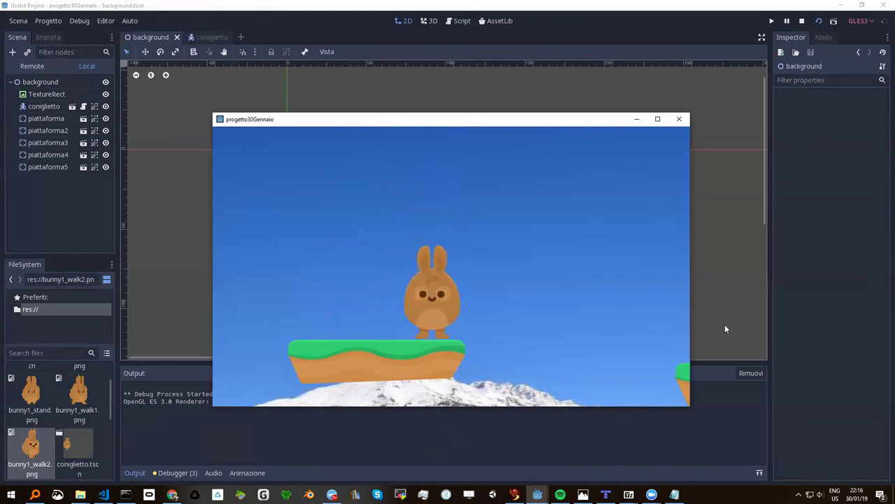
click(674, 495)
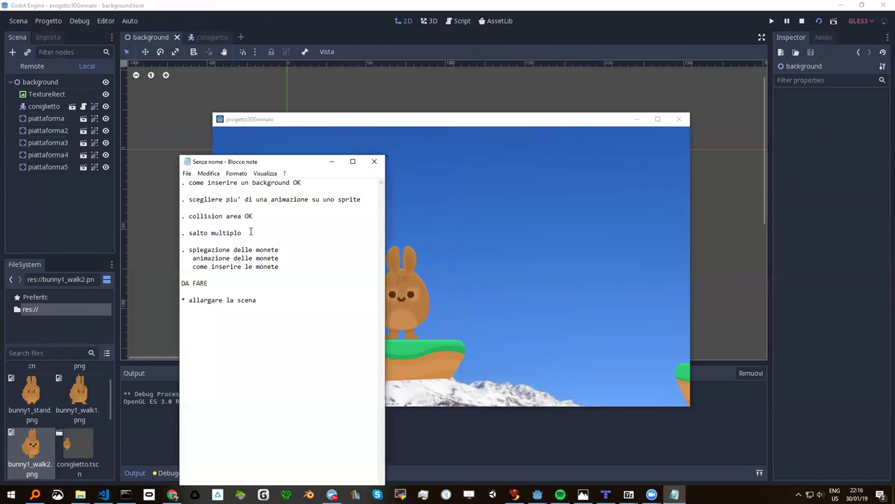
Append OK to the 'salto multiplo' and 'scegliere piu' di una animazione su uno sprite' lines.
click(251, 232)
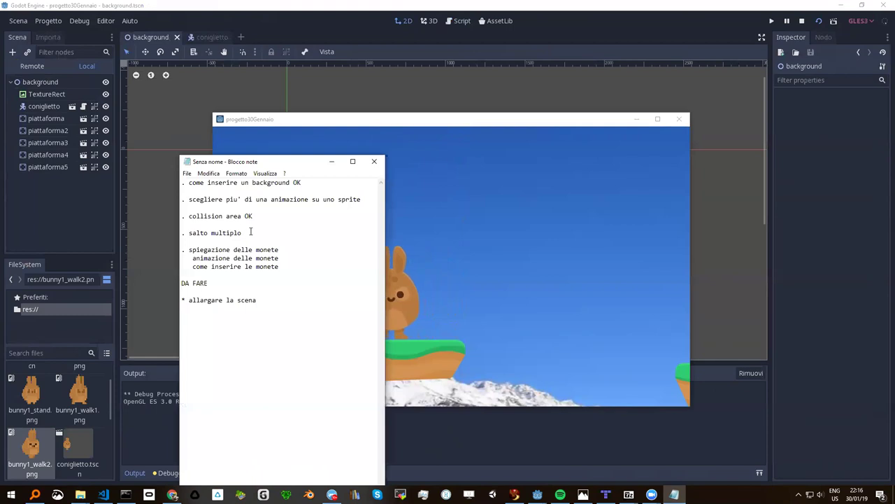
text(OK)
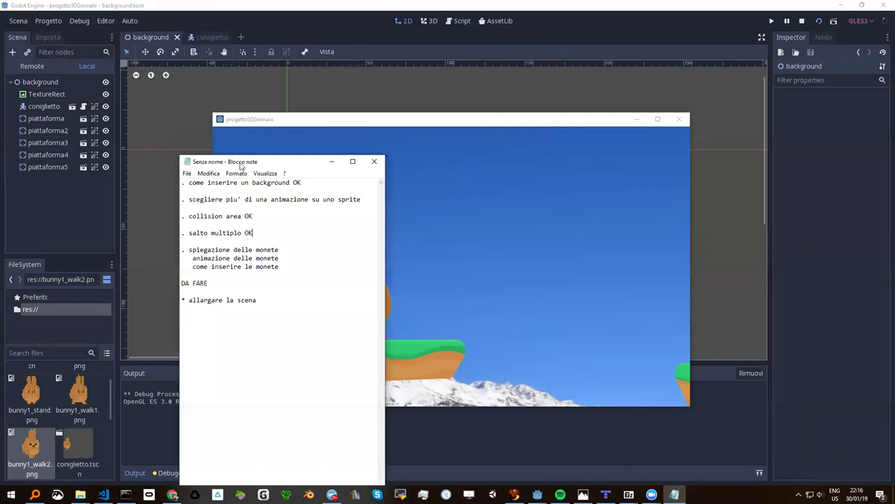
drag(240, 165, 126, 102)
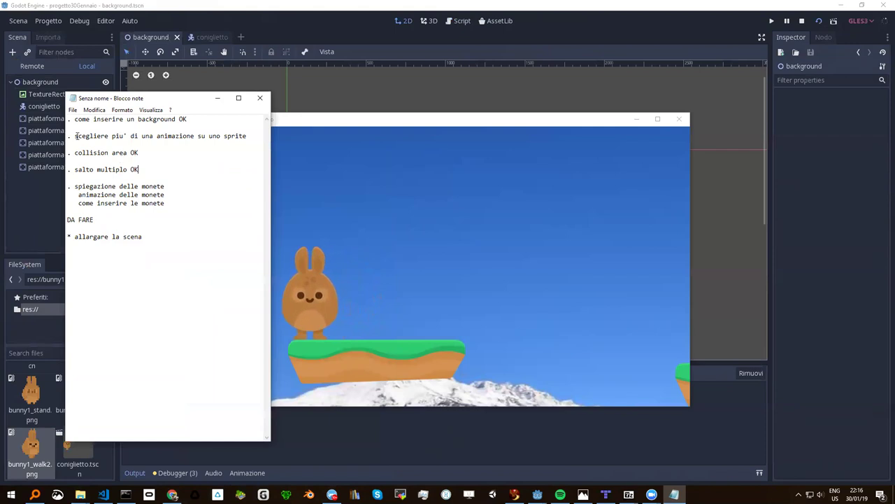
click(249, 136)
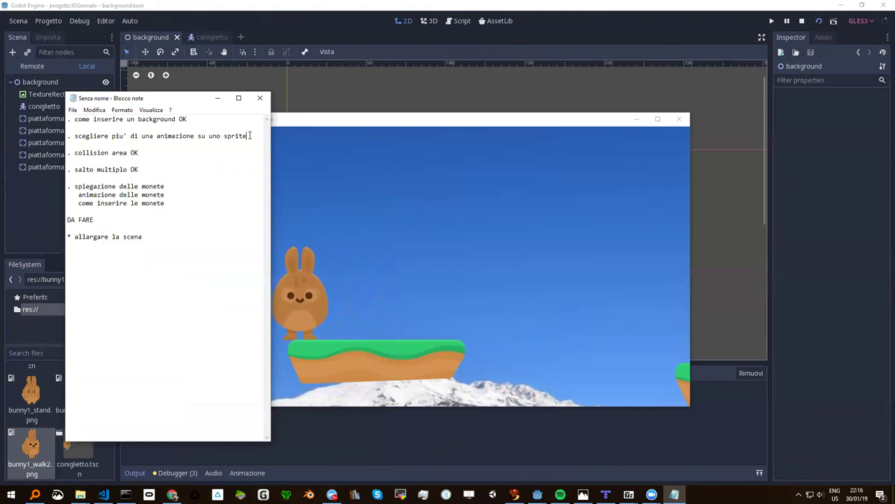
text( OK)
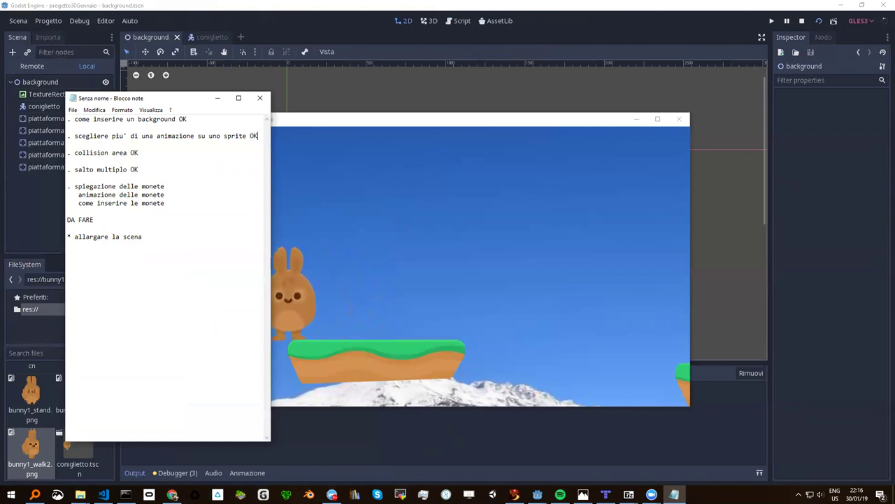
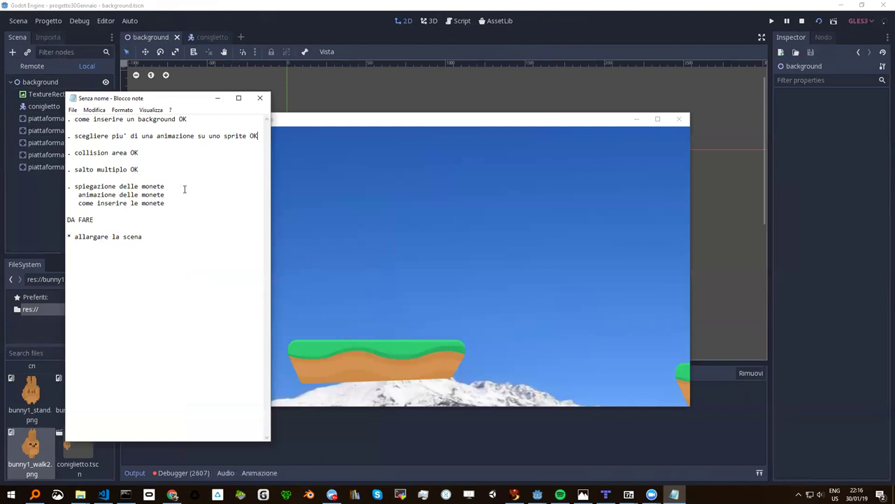
Hide Notepad, reposition the running game window, and close it to end the debug run.
click(217, 98)
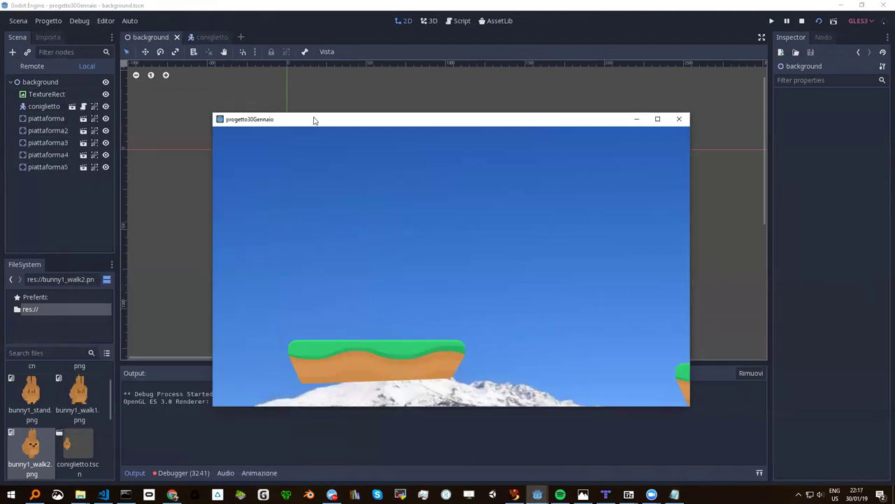
drag(314, 120, 262, 90)
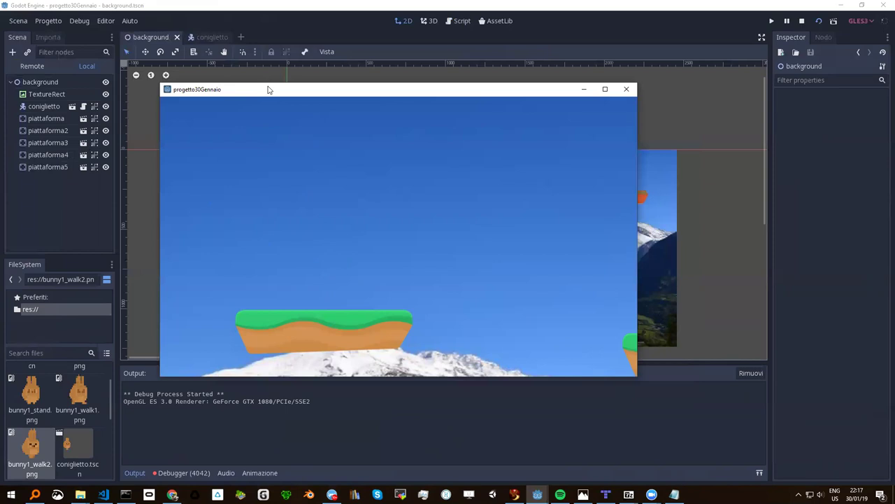
drag(268, 91, 264, 89)
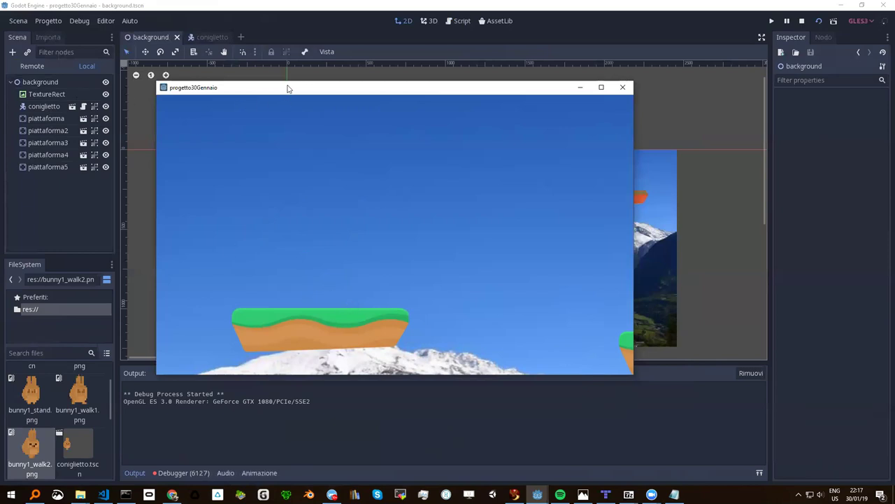
drag(287, 88, 290, 98)
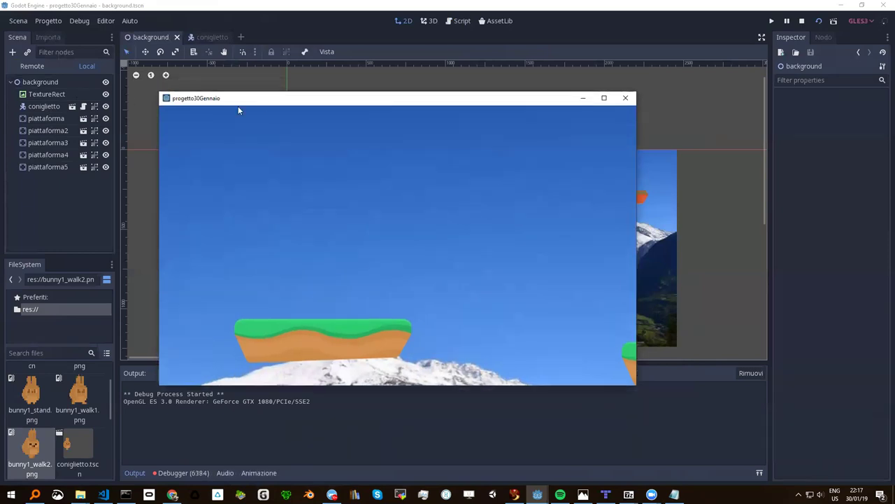
click(624, 100)
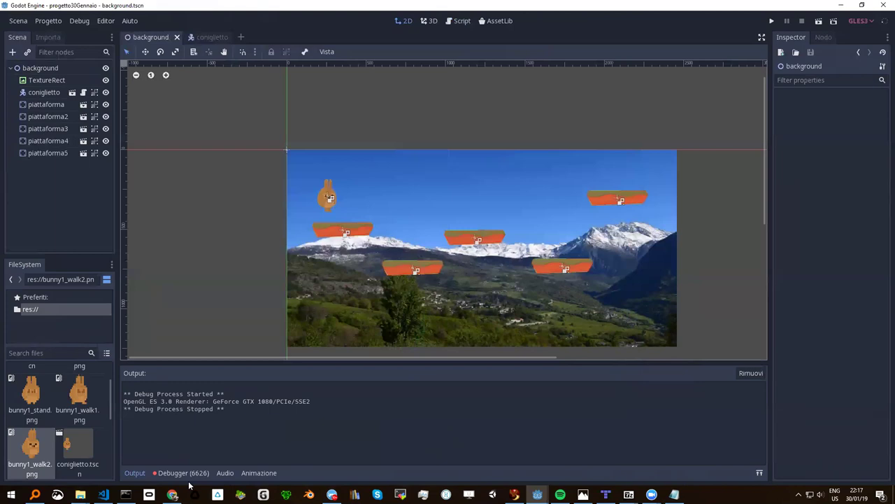
In the Players Explorer window, go to GFX > Items and preview bronze_1.png.
click(80, 493)
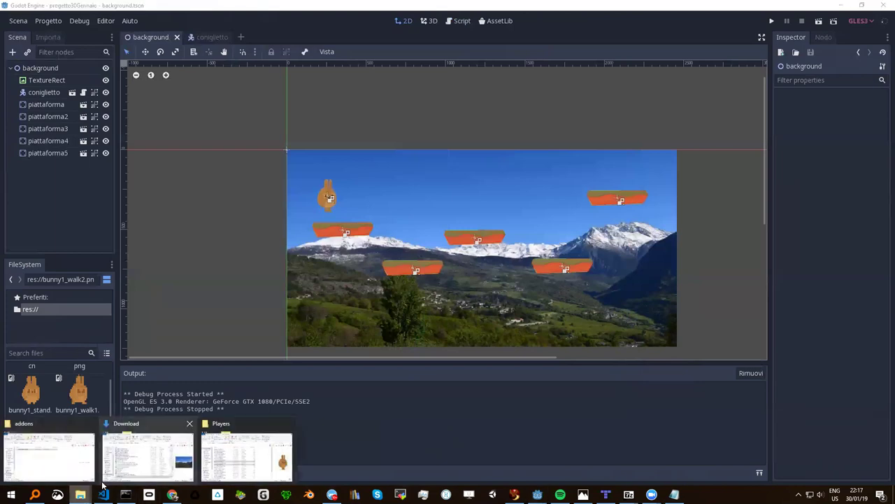
mouse_move(135, 469)
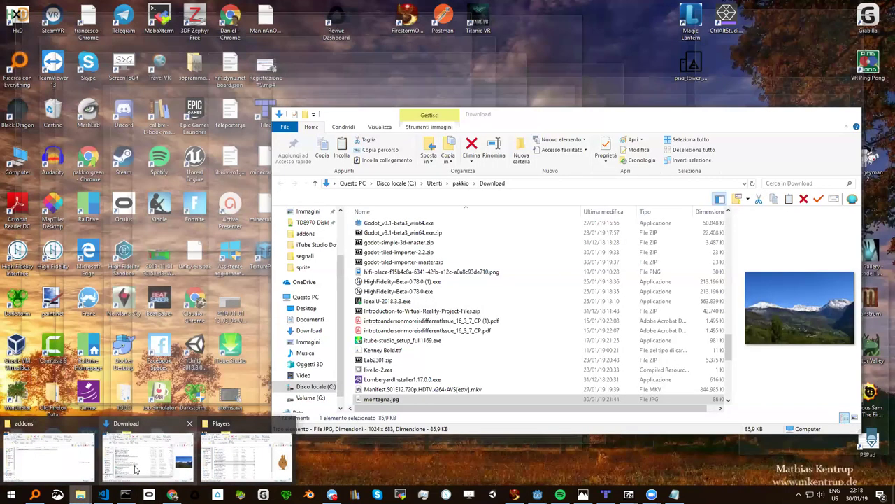
click(246, 458)
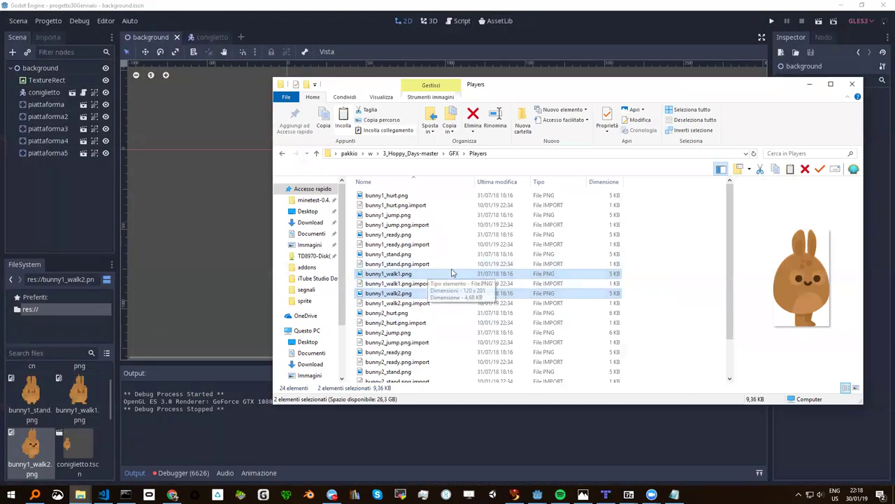
scroll(451, 273, down, 2)
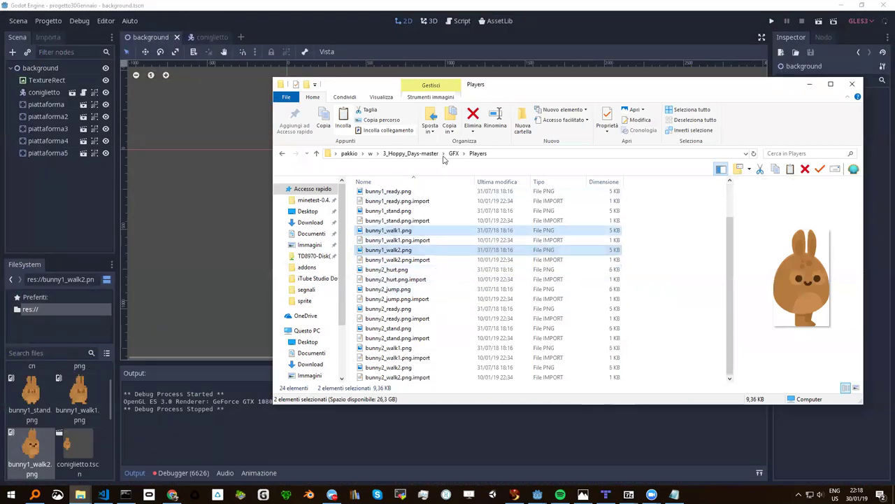
click(453, 155)
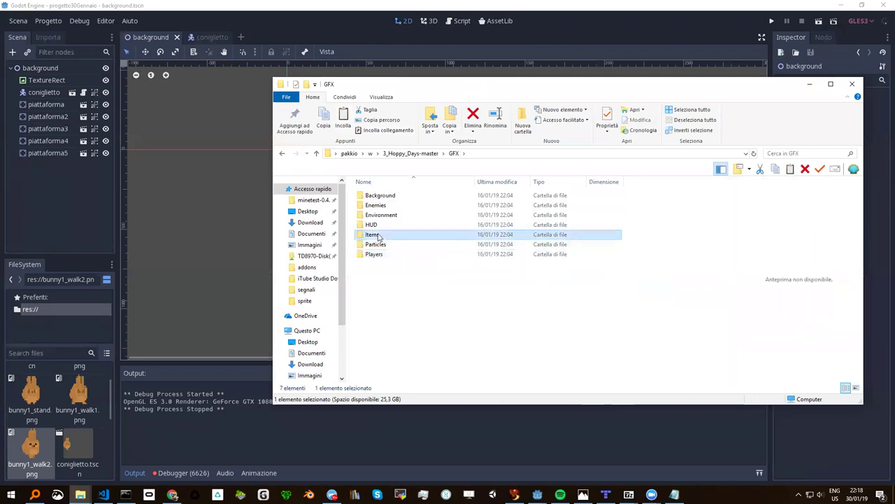
double_click(374, 235)
mouse_move(387, 196)
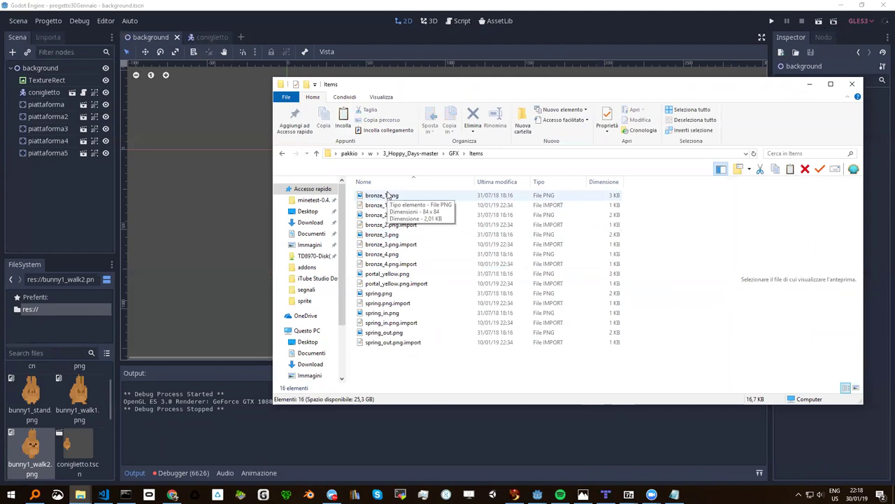
double_click(388, 196)
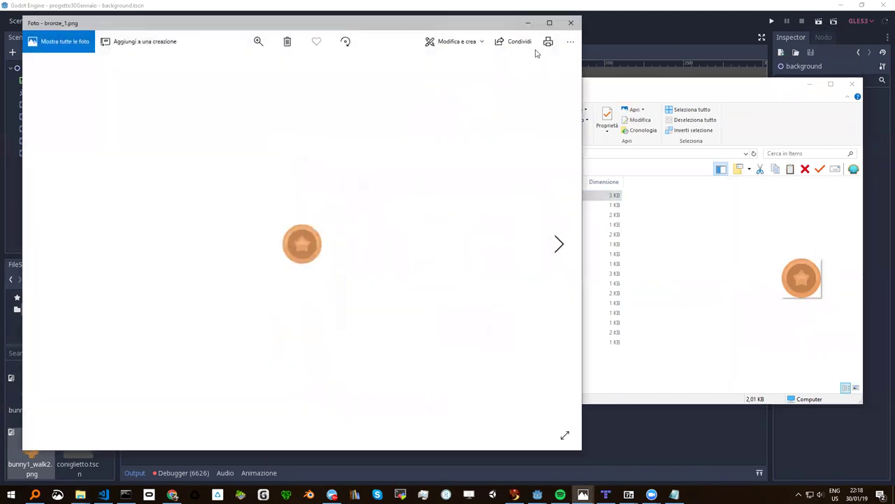
click(573, 24)
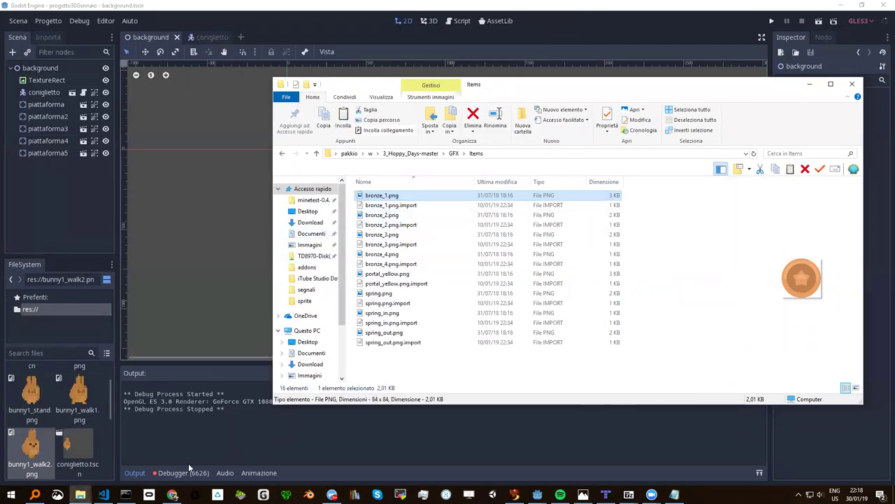
Copy bronze_1.png from the Items folder to the clipboard.
click(81, 495)
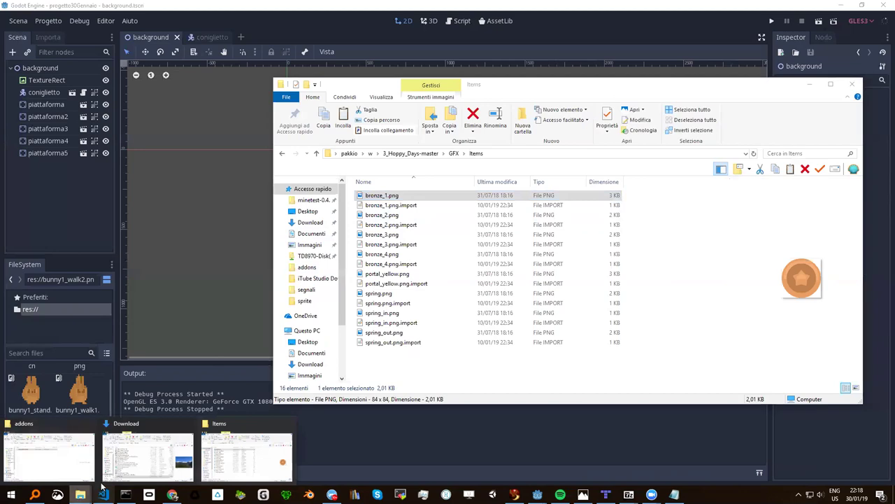
mouse_move(165, 470)
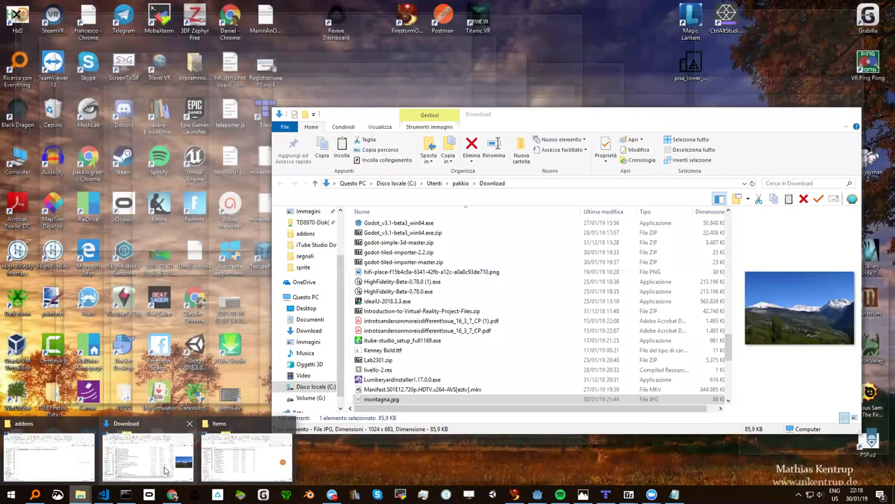
mouse_move(246, 461)
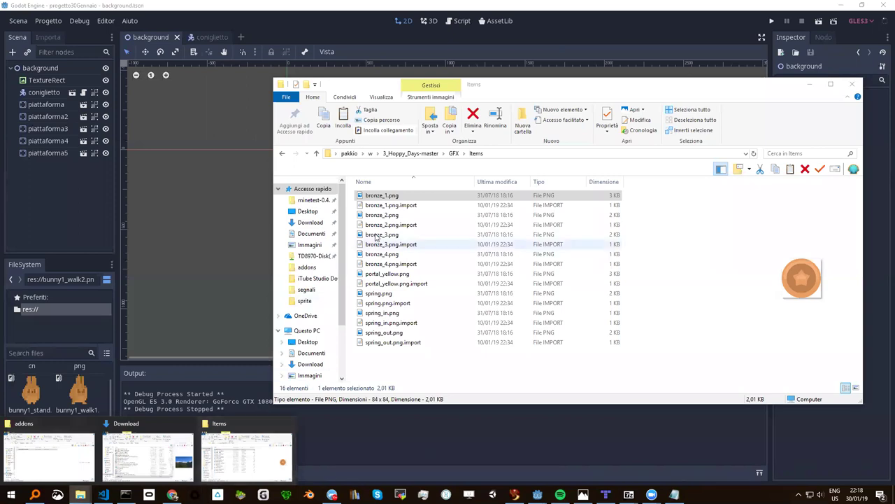
right_click(390, 201)
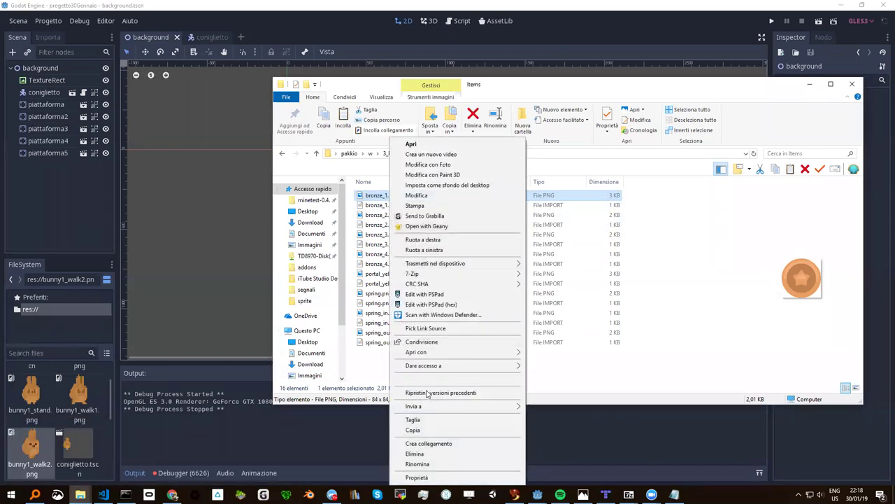
click(413, 430)
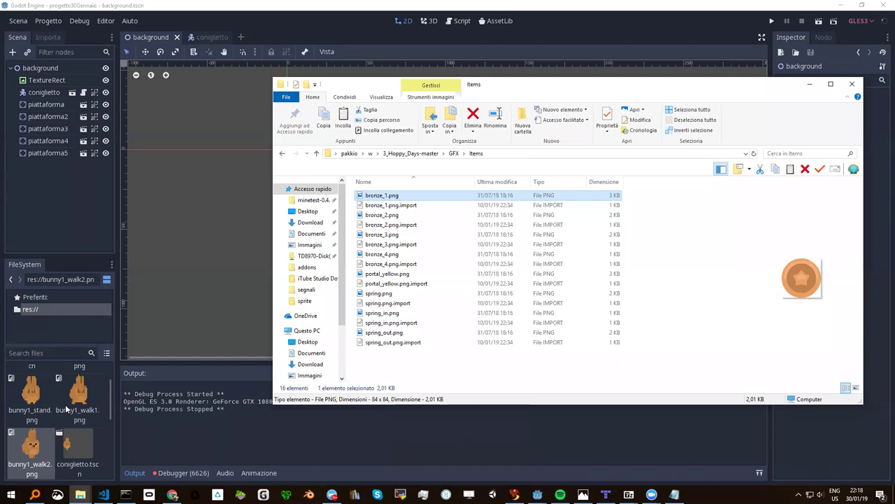
right_click(66, 410)
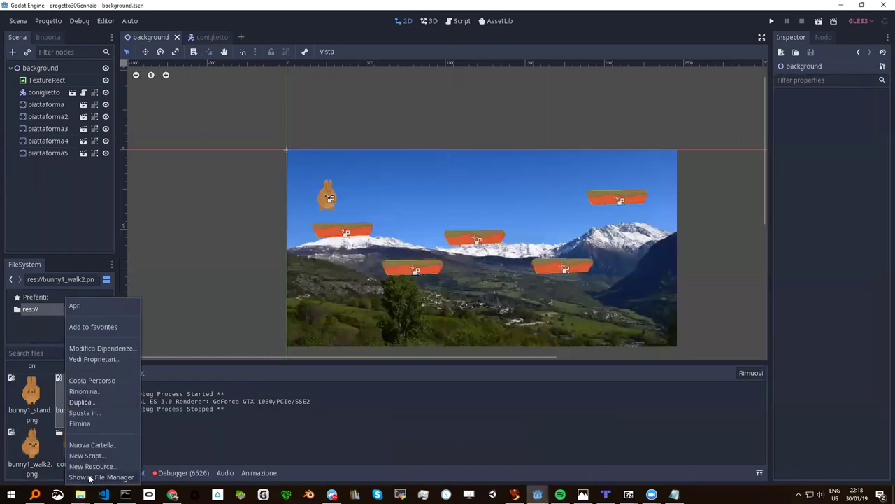
Paste bronze_1.png into the progetto30Gennaio folder, then minimize Explorer to return to Godot.
click(90, 477)
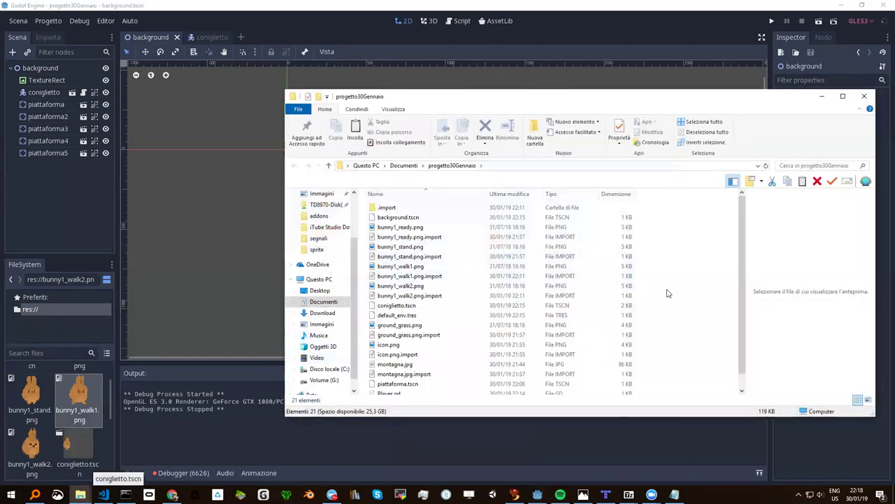
right_click(666, 291)
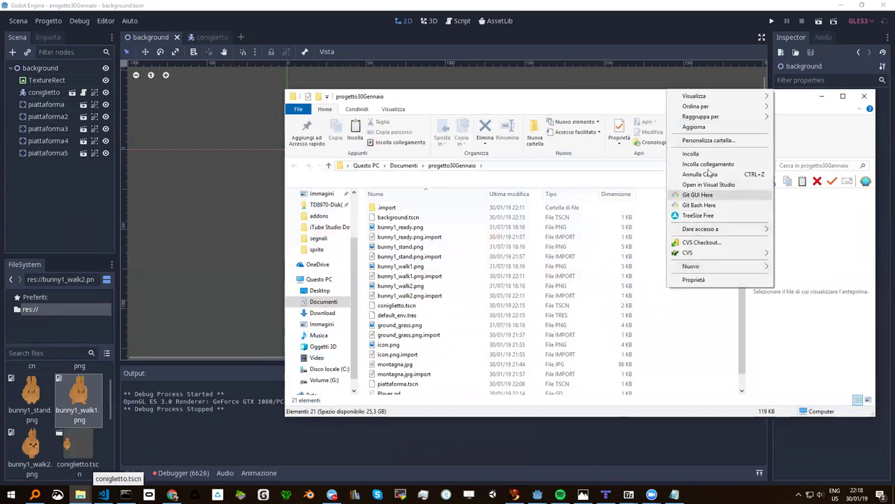
click(691, 154)
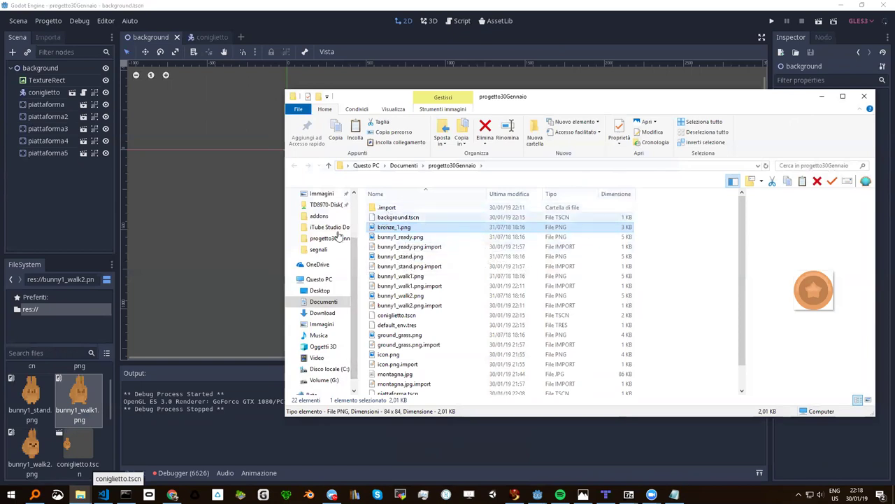
click(819, 98)
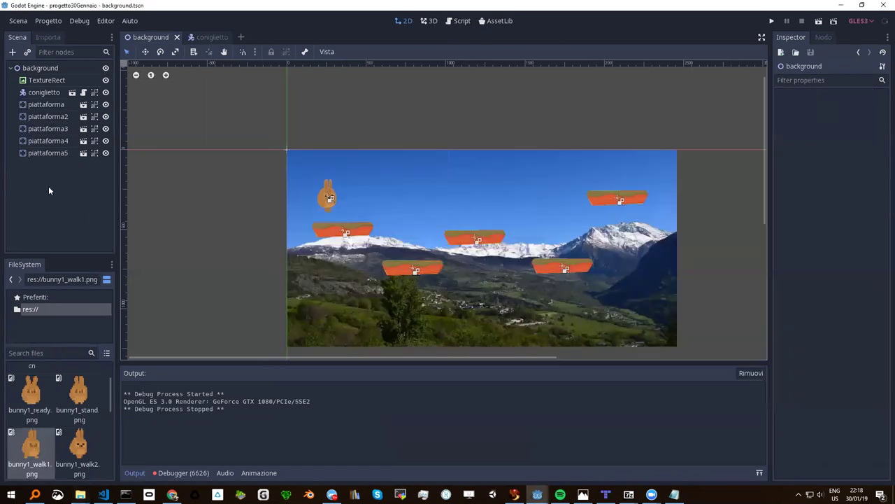
Drop bronze_1.png into the viewport beside the coniglietto bunny and run the scene.
mouse_move(110, 390)
mouse_down()
mouse_move(97, 453)
mouse_move(103, 368)
mouse_move(462, 208)
mouse_move(468, 214)
mouse_move(359, 202)
mouse_up()
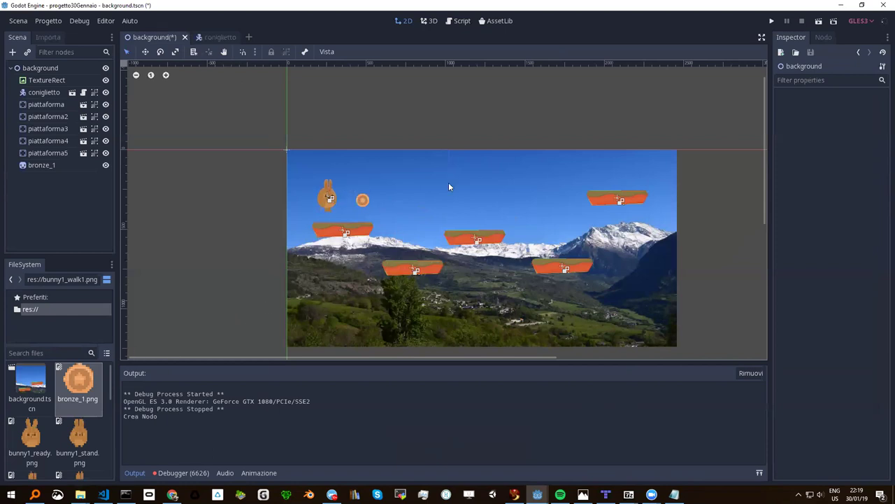
click(820, 22)
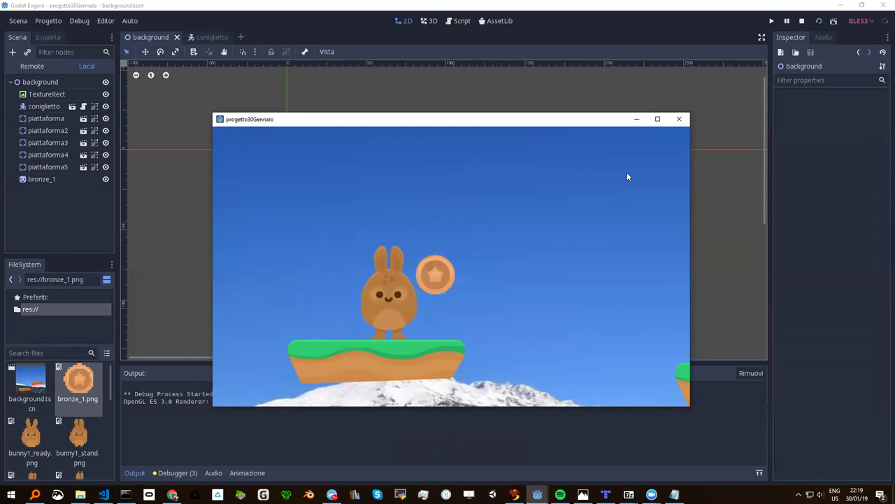
Walk the bunny back and forth over the coin, then move bronze_1 above coniglietto in the Scene tree.
key(Right)
key(Left)
key(Right)
key(Left)
key(Right)
key(Left)
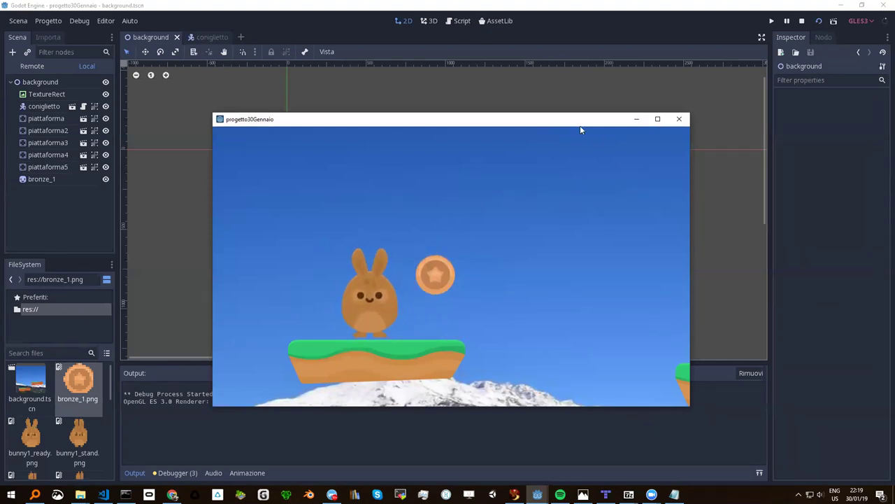
key(Left)
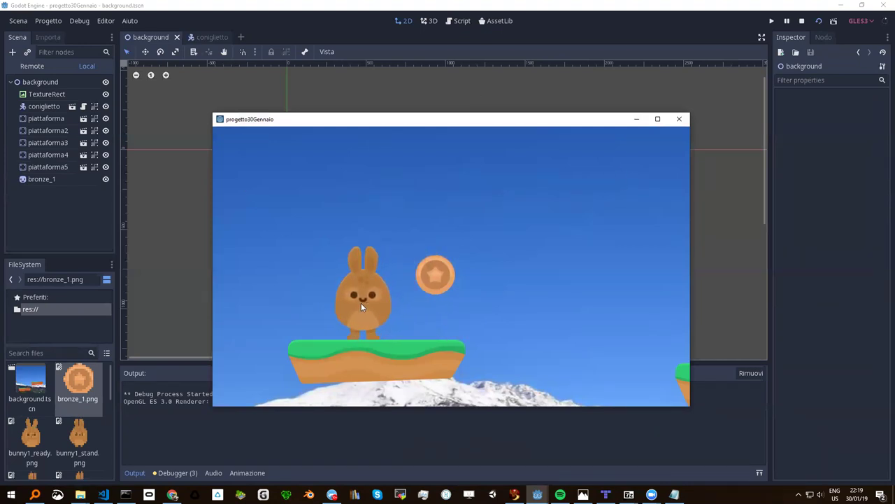
key(Right)
key(Left)
key(Left)
key(Right)
key(Left)
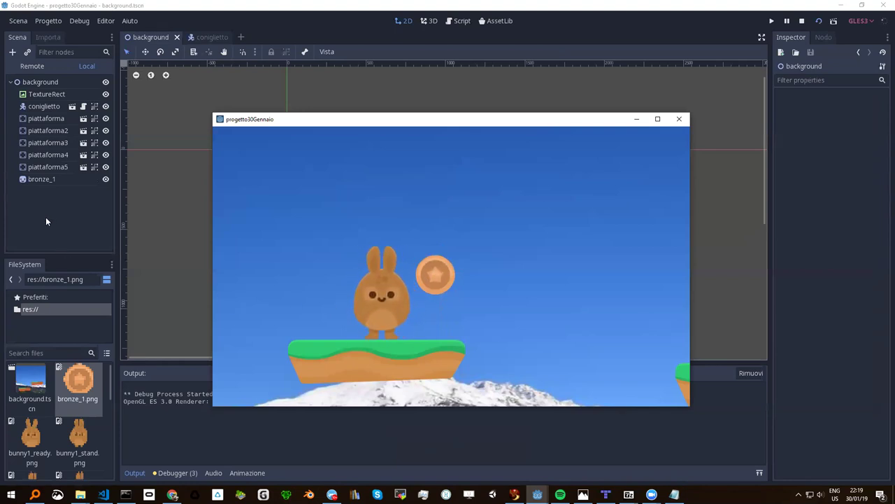
mouse_move(41, 179)
mouse_down()
mouse_move(42, 87)
mouse_move(43, 102)
mouse_up()
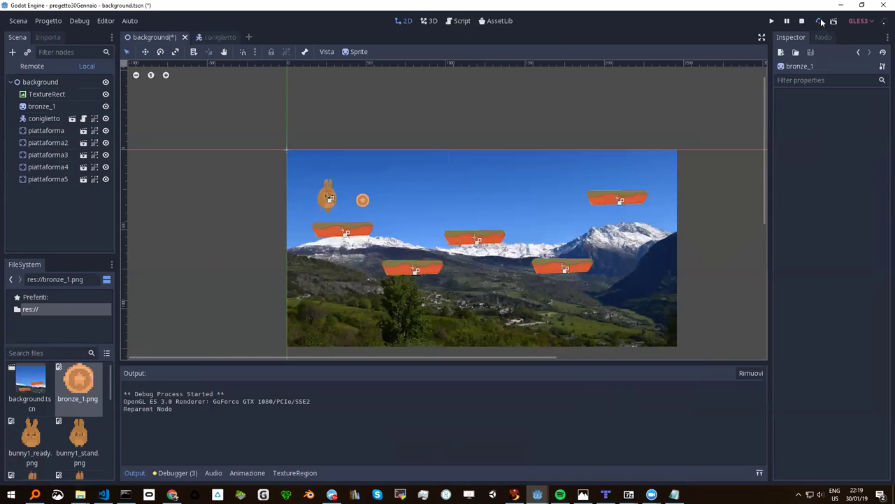
Rerun the scene and walk the bunny left and right across the bronze coin.
click(821, 23)
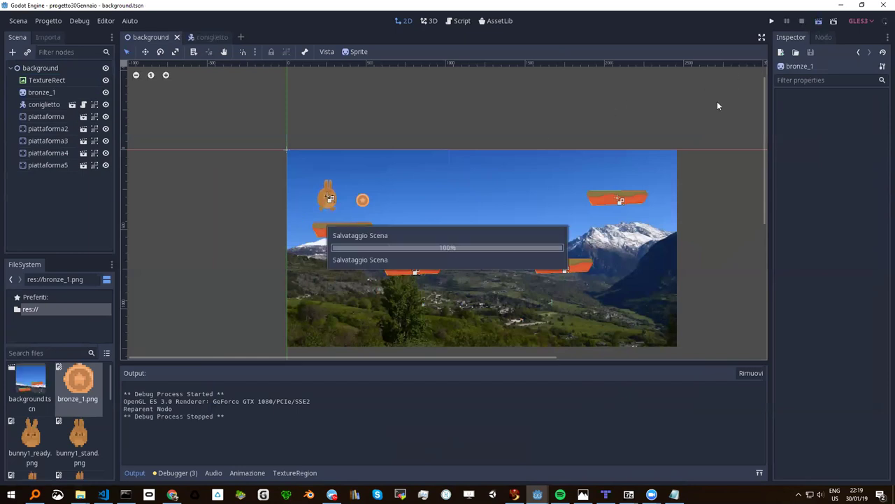
key(Right)
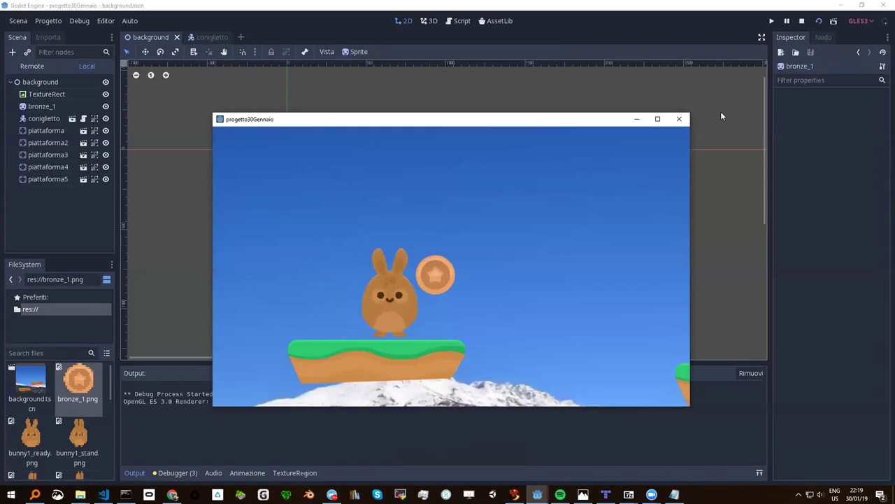
key(Left)
key(Right)
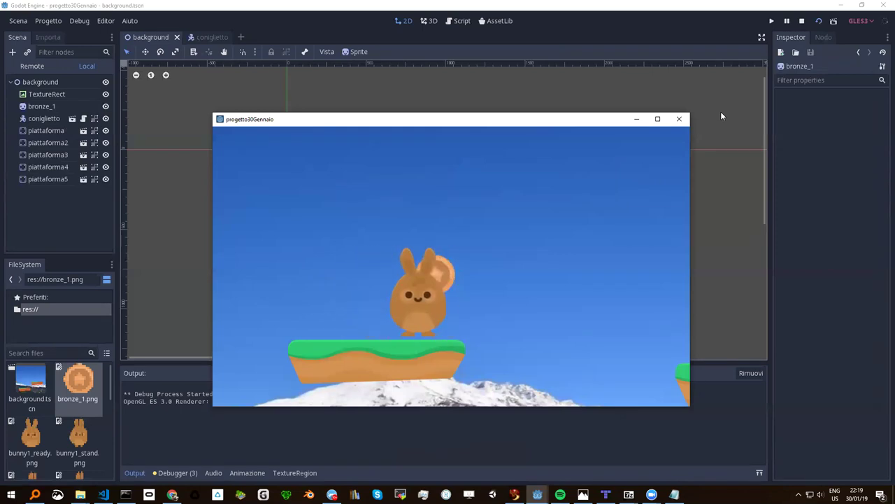
key(Left)
key(Right)
key(Left)
key(Right)
key(Left)
key(Right)
key(Left)
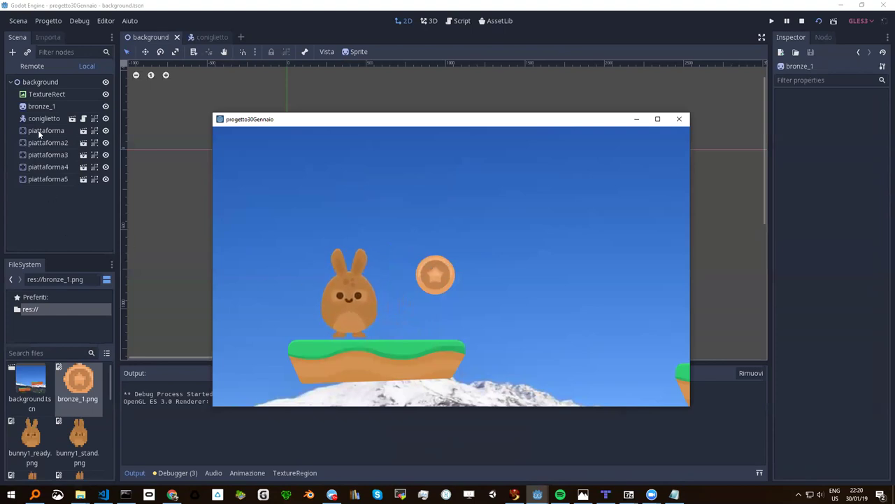
Add an Area2D node to the background scene.
click(33, 82)
click(12, 53)
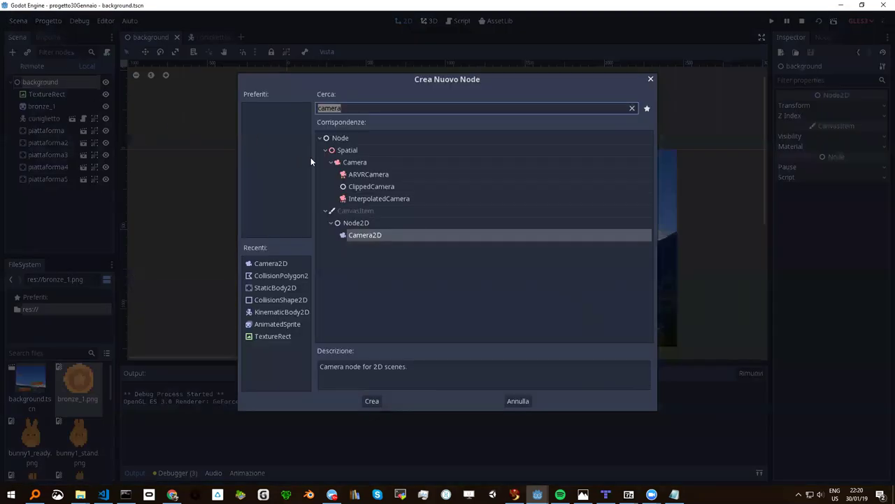
text(collision)
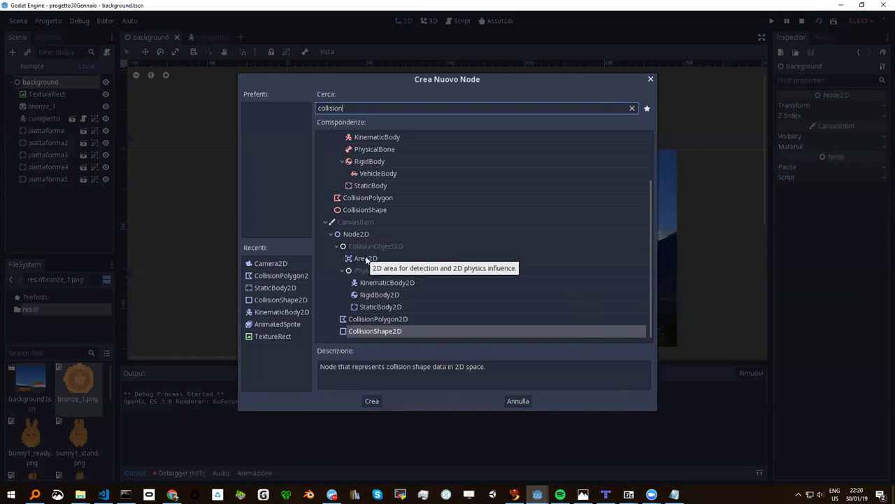
double_click(365, 258)
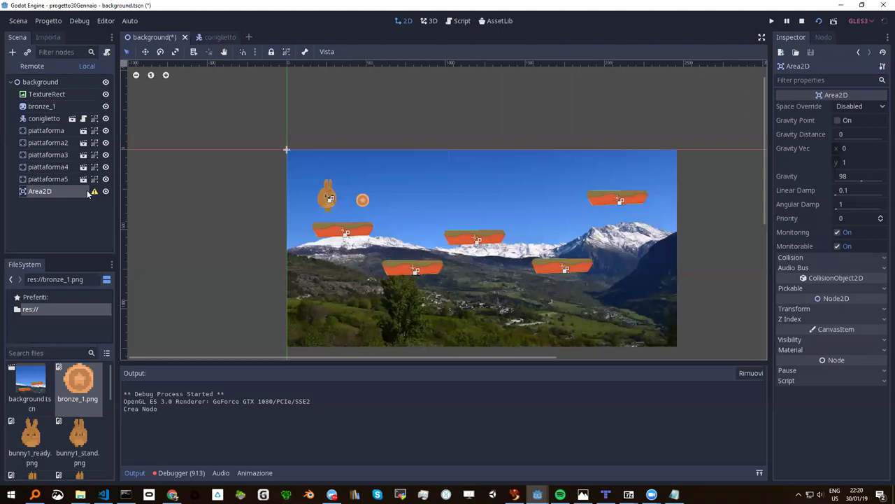
Reparent bronze_1 under the new Area2D node and select Area2D.
mouse_move(93, 194)
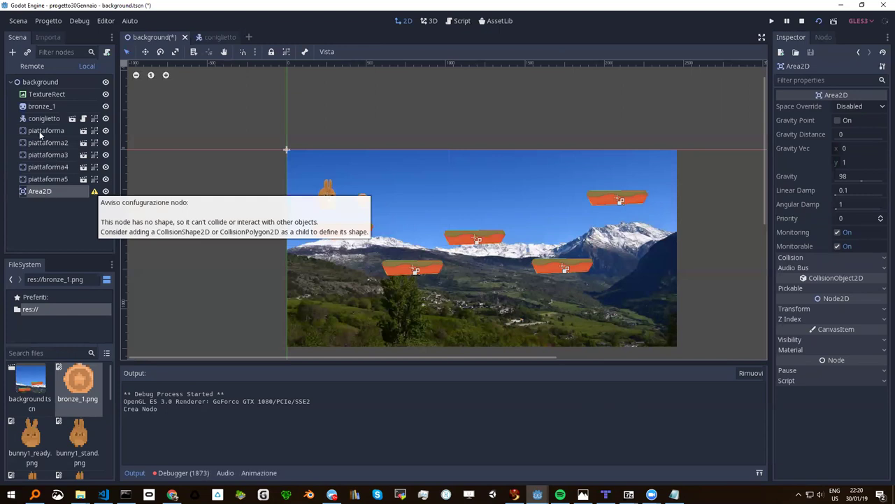
drag(37, 106, 46, 195)
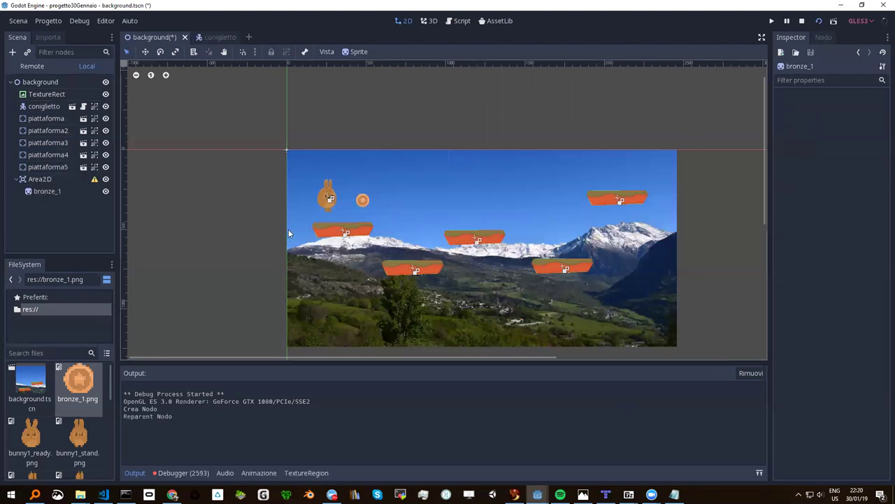
scroll(379, 207, up, 1)
scroll(380, 207, up, 2)
scroll(380, 207, up, 4)
scroll(379, 207, up, 2)
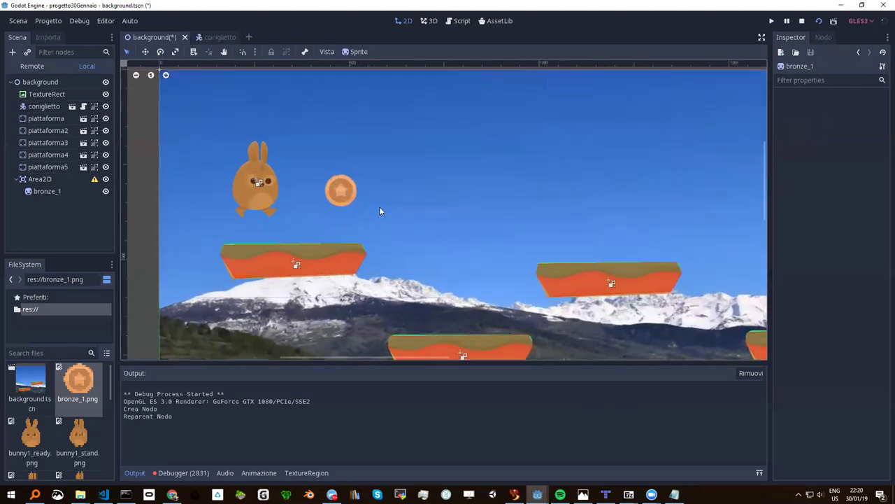
click(43, 179)
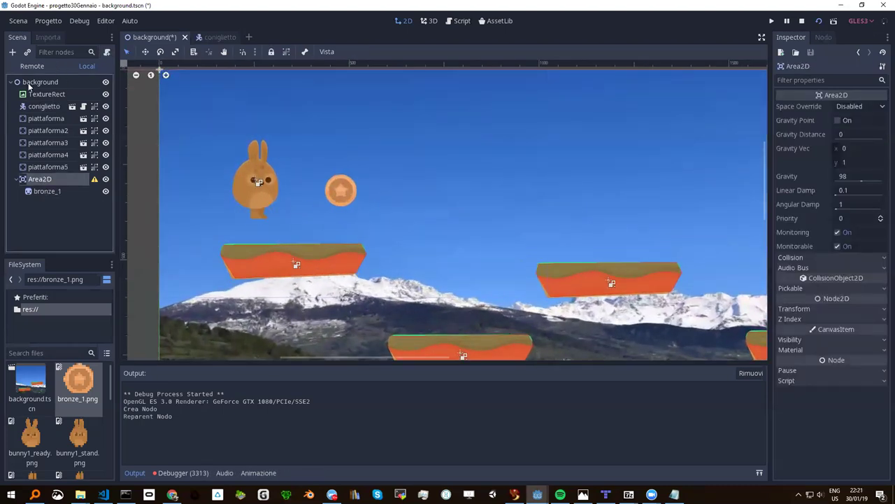
click(12, 52)
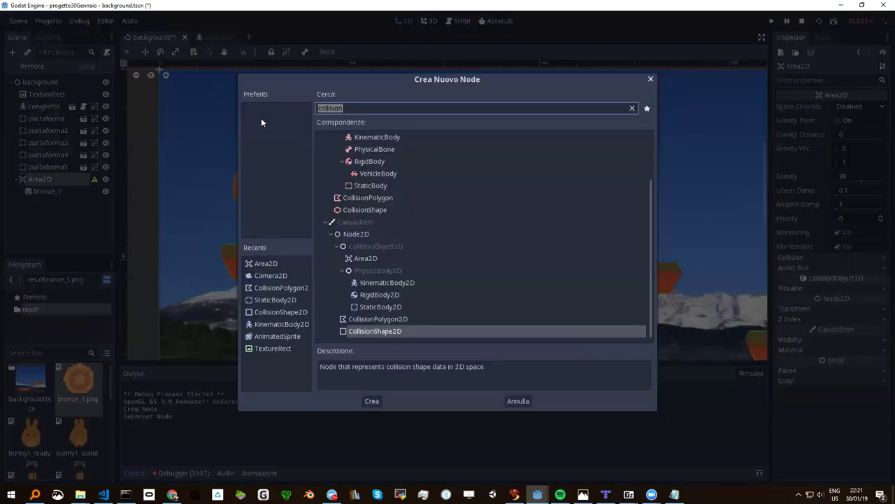
Add a CollisionShape2D under Area2D and give it a new CircleShape2D.
double_click(375, 332)
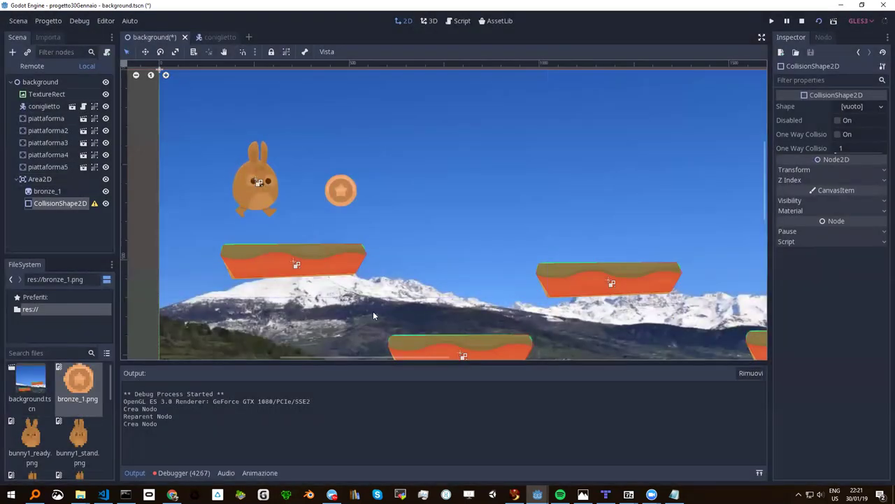
click(868, 106)
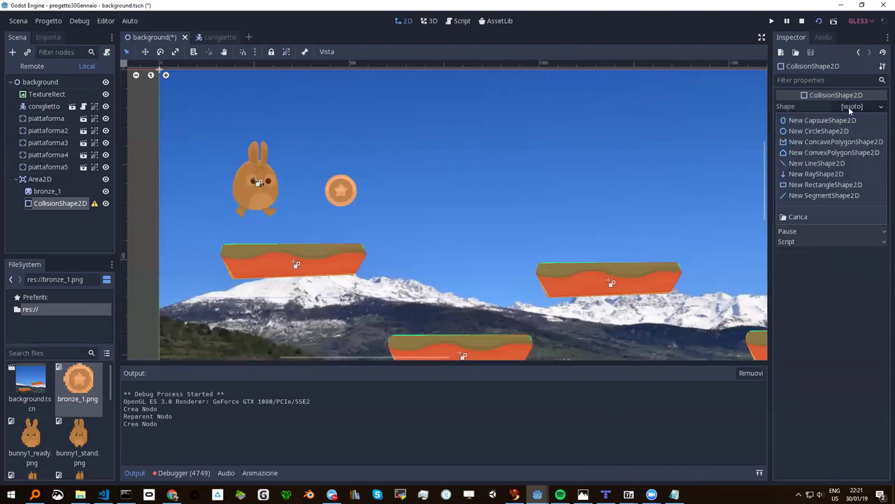
click(812, 131)
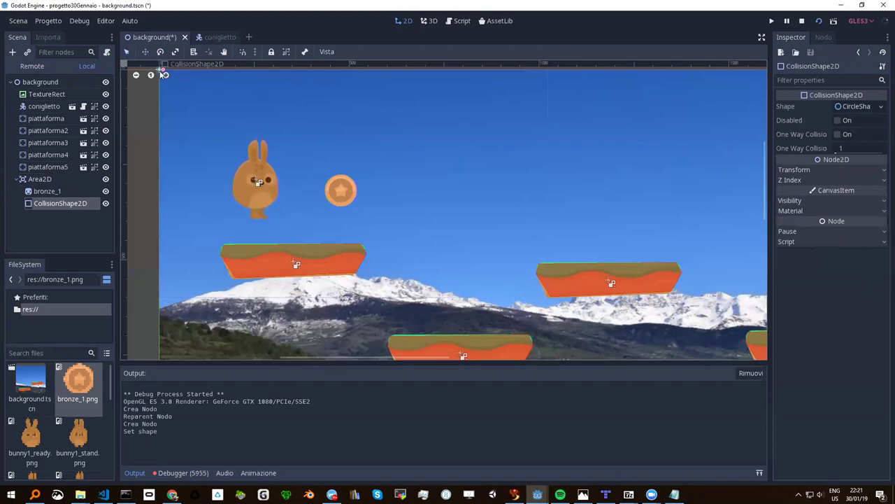
Move the collision circle onto the bronze coin and enlarge it to the coin's size.
drag(159, 68, 339, 189)
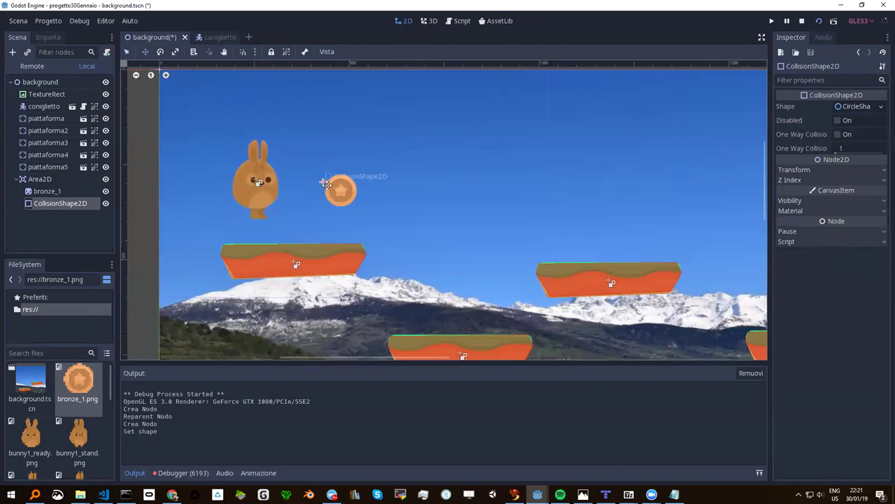
drag(340, 189, 342, 193)
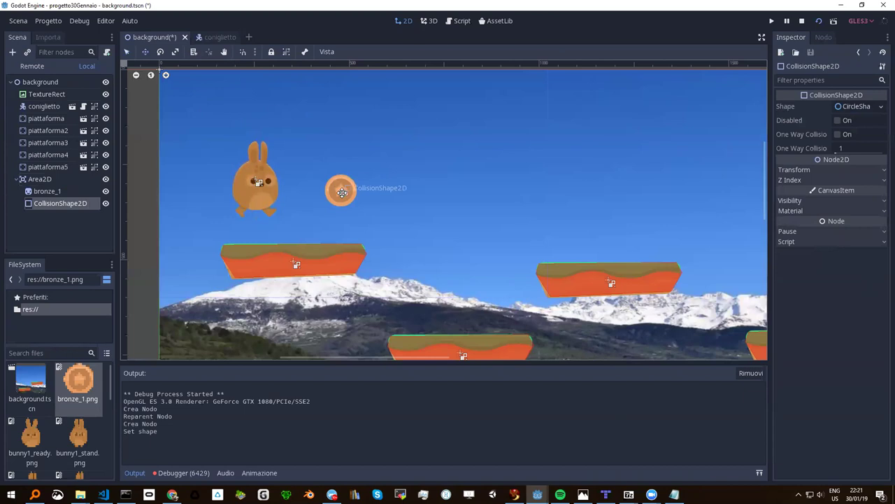
scroll(366, 190, up, 3)
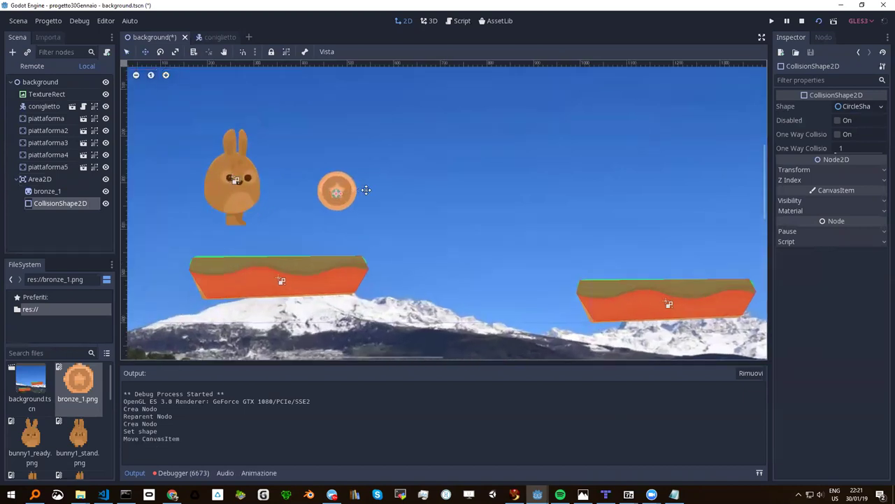
scroll(366, 190, up, 3)
scroll(365, 190, up, 1)
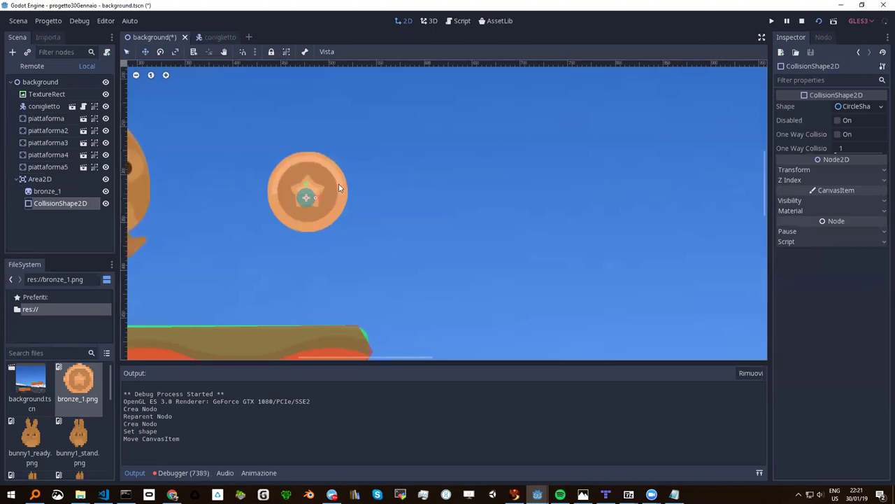
drag(341, 181, 427, 143)
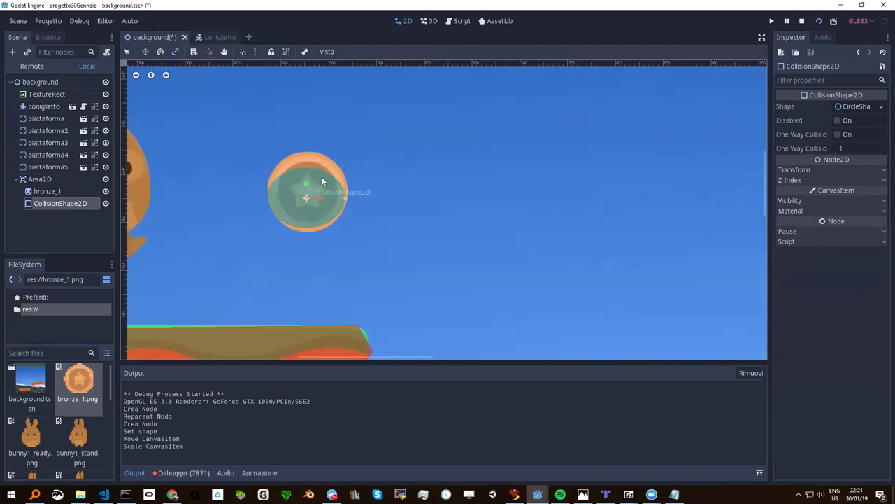
mouse_move(305, 182)
mouse_down()
mouse_move(317, 162)
mouse_move(323, 172)
mouse_up()
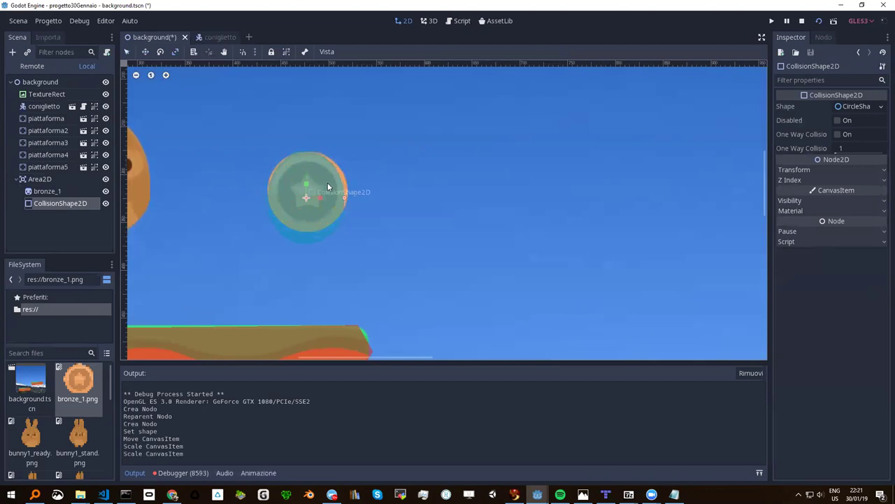
mouse_move(327, 182)
mouse_down()
mouse_move(315, 171)
mouse_move(328, 182)
mouse_move(304, 175)
mouse_up()
Fine-tune the circle's position and scale so it exactly covers the coin.
click(146, 51)
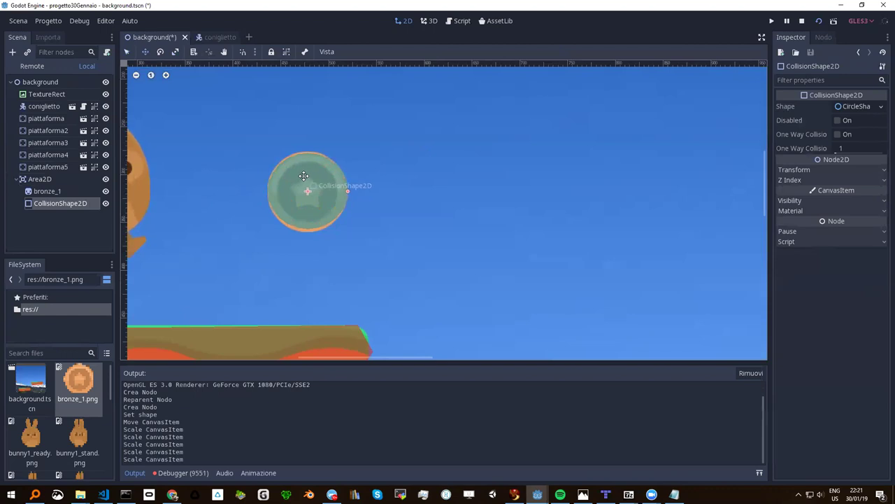
drag(303, 176, 301, 176)
click(176, 52)
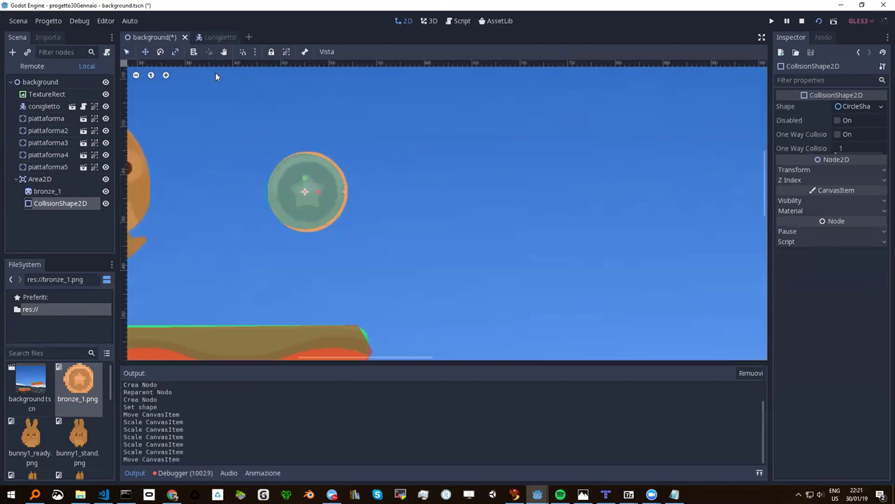
drag(378, 168, 385, 165)
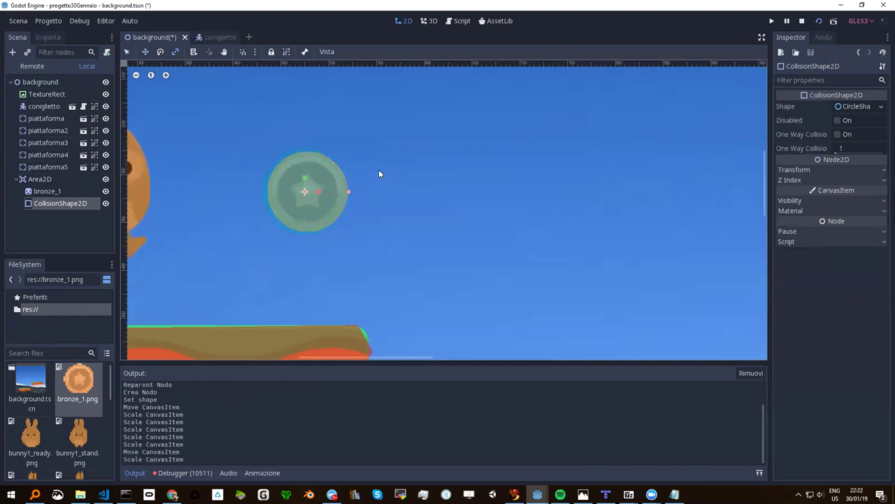
drag(374, 170, 355, 176)
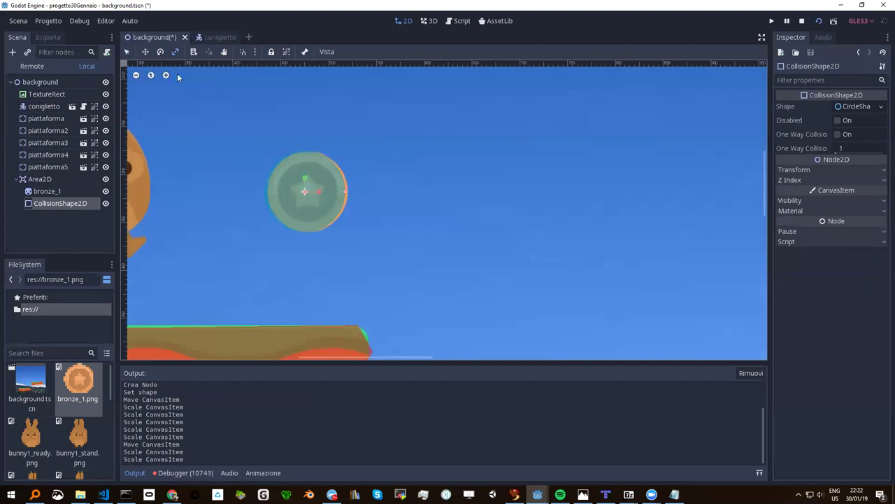
drag(314, 179, 317, 180)
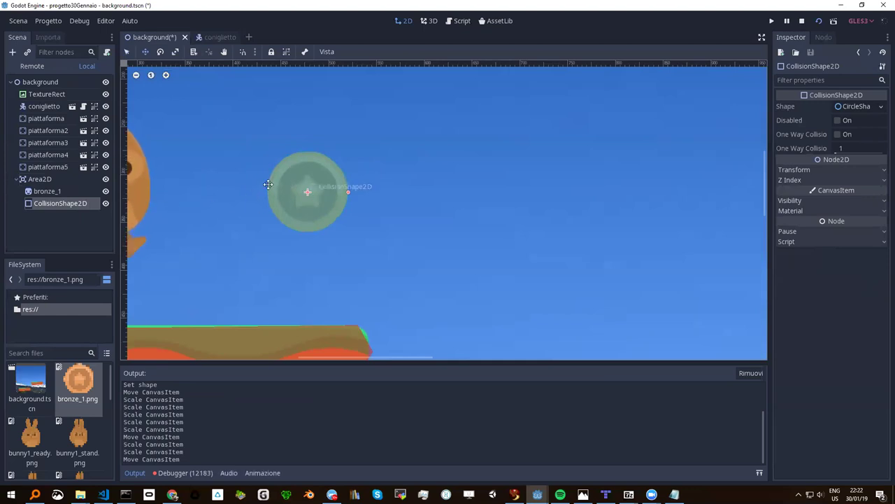
Move the Area2D coin on the canvas, undoing a stray move of the sprite alone.
click(41, 179)
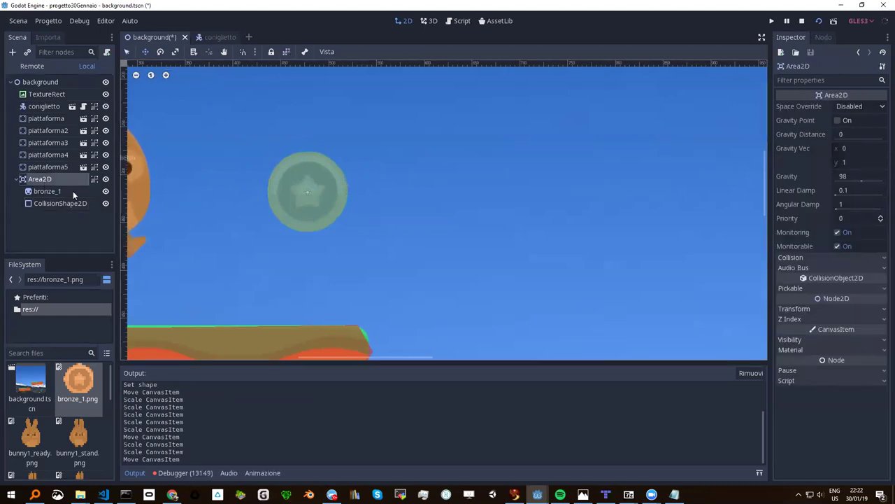
mouse_move(311, 181)
mouse_down()
mouse_move(284, 169)
mouse_move(318, 199)
mouse_up()
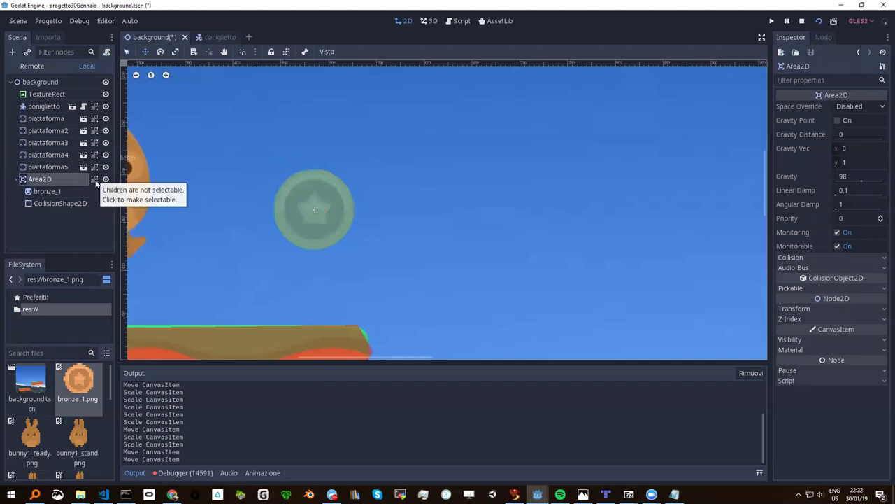
click(94, 179)
mouse_move(318, 191)
mouse_down()
mouse_move(306, 194)
mouse_move(309, 187)
mouse_up()
click(59, 192)
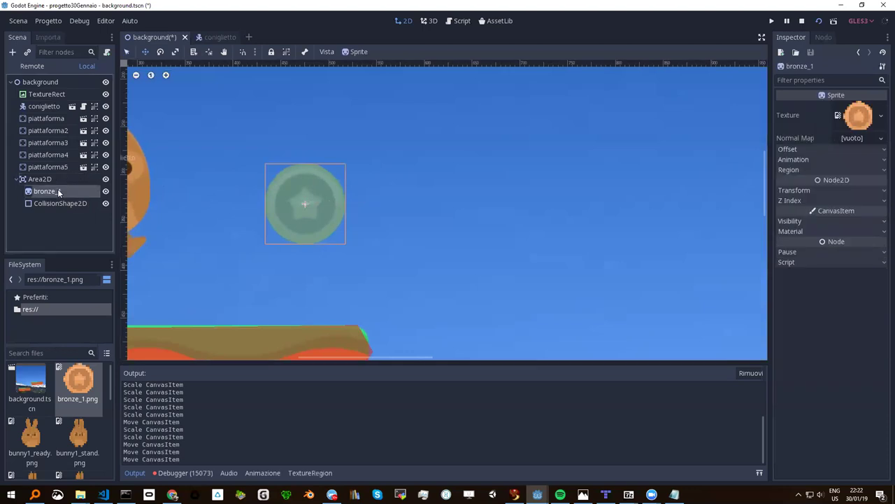
drag(307, 194, 236, 203)
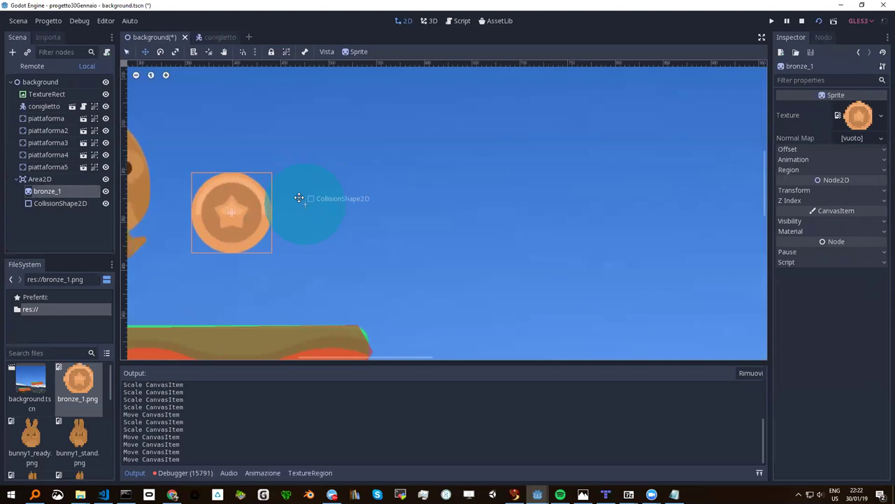
key(ctrl+z)
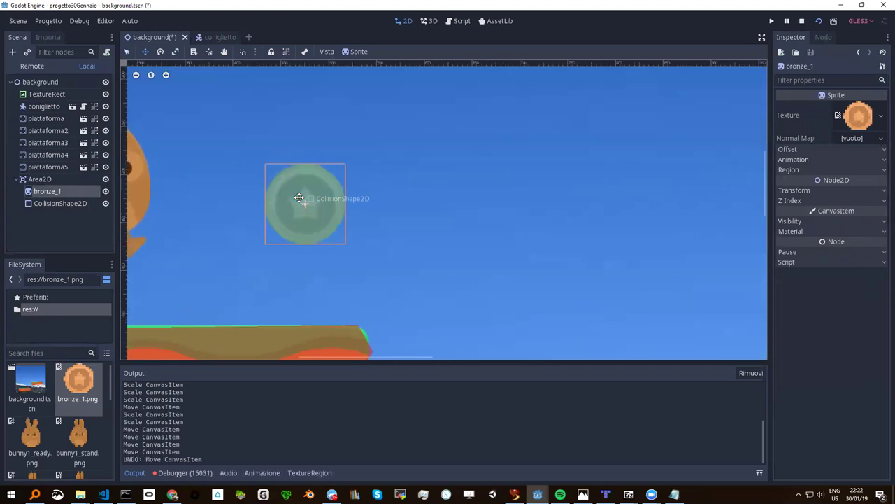
Shift the whole coin Area2D slightly left so sprite and circle move together.
click(48, 180)
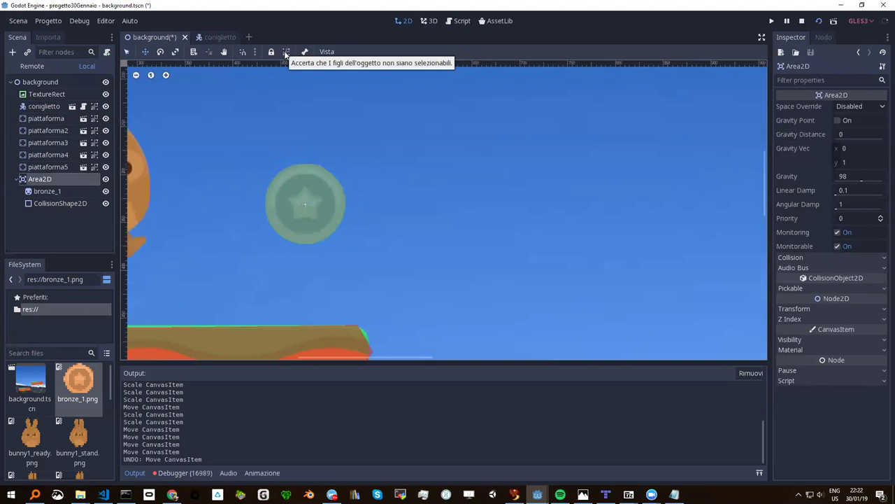
click(48, 191)
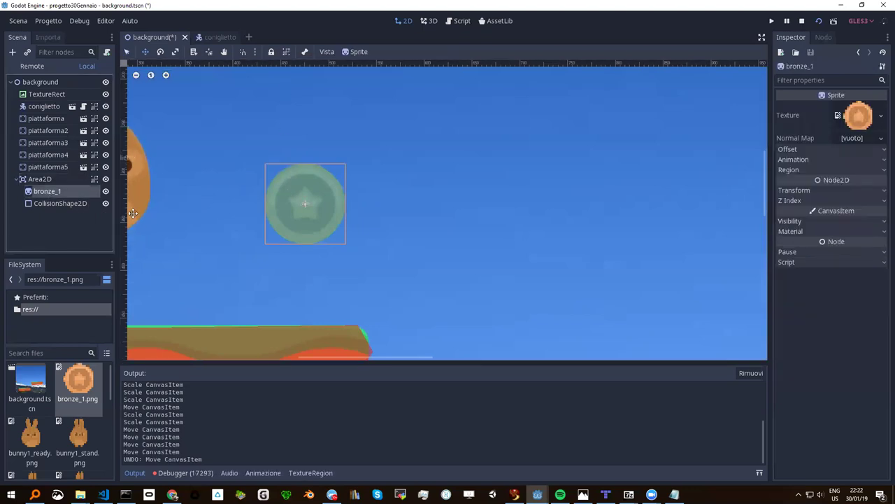
click(51, 202)
drag(312, 196, 296, 205)
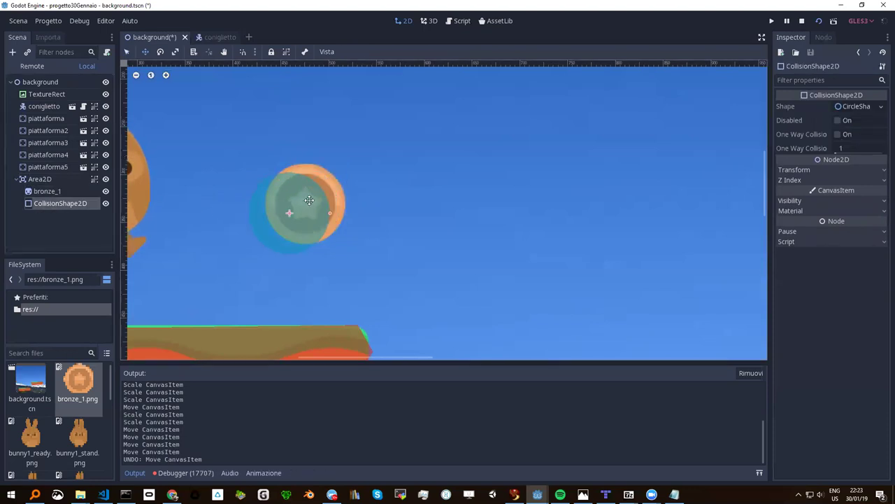
key(Escape)
click(316, 194)
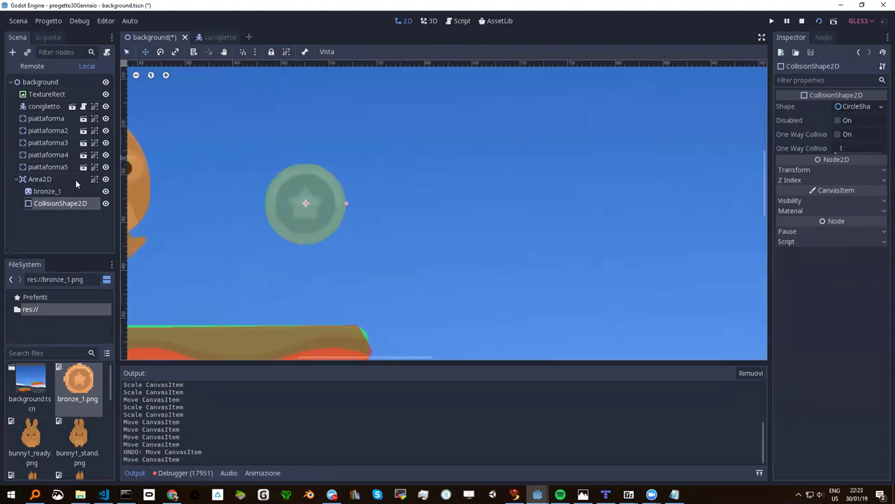
click(58, 178)
mouse_move(341, 188)
mouse_down()
mouse_move(290, 189)
mouse_move(319, 171)
mouse_move(303, 180)
mouse_up()
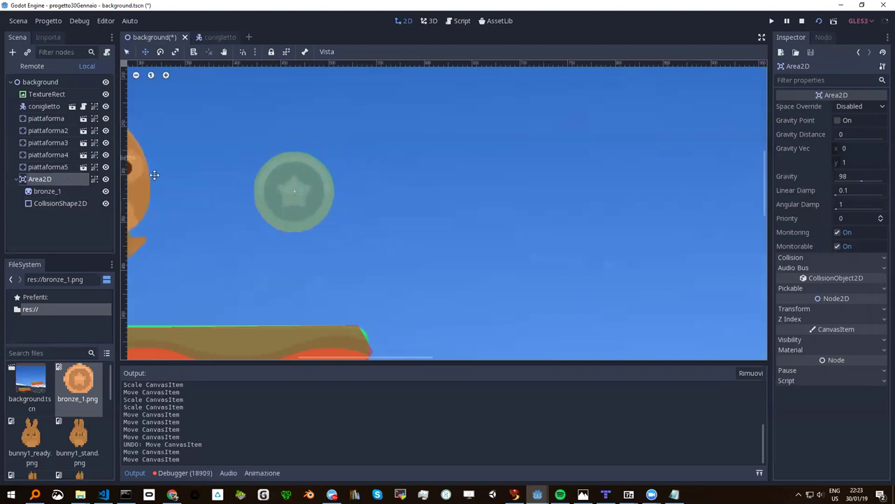
Save and run the level, walking the bunny onto the coin and back.
click(819, 22)
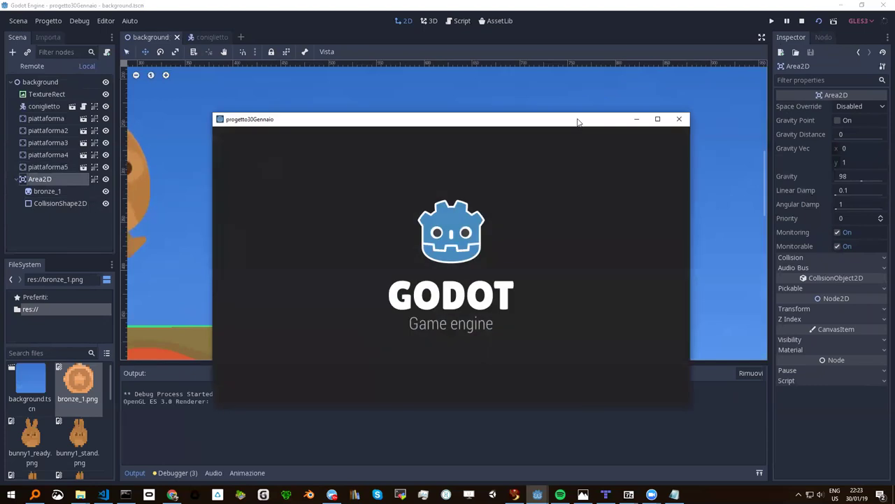
key(Right)
key(Left)
key(Right)
key(Left)
key(Right)
key(Left)
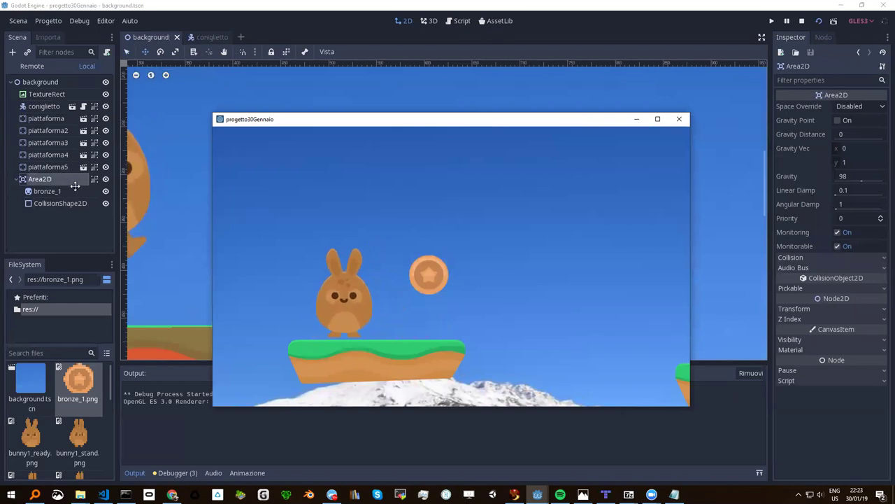
Review the Player.gd script, then select the coin's CollisionShape2D and Area2D nodes.
click(83, 107)
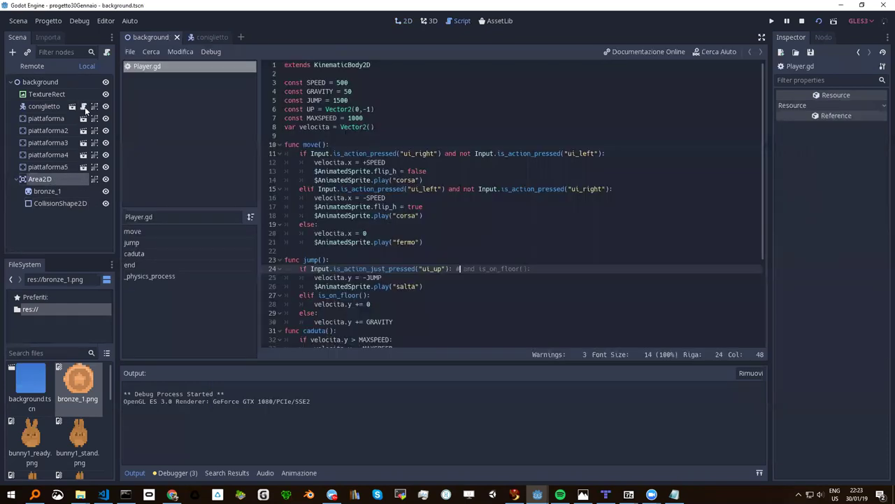
scroll(314, 189, down, 5)
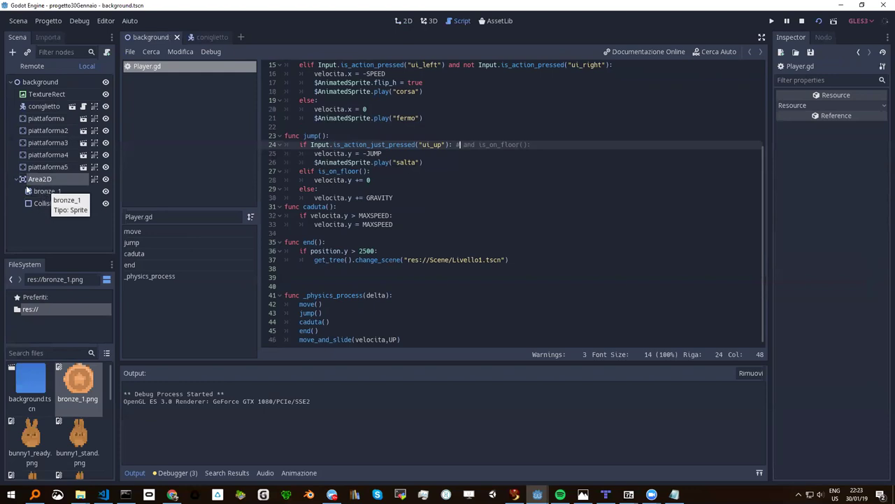
click(47, 203)
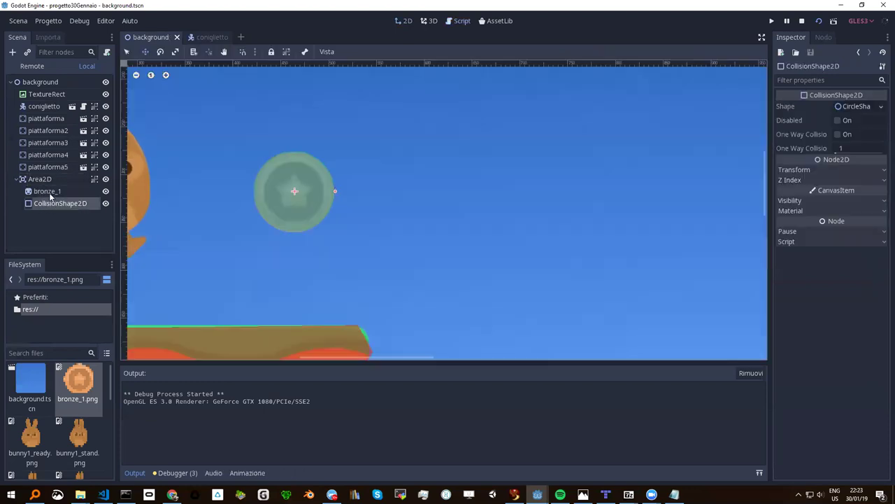
key(F8)
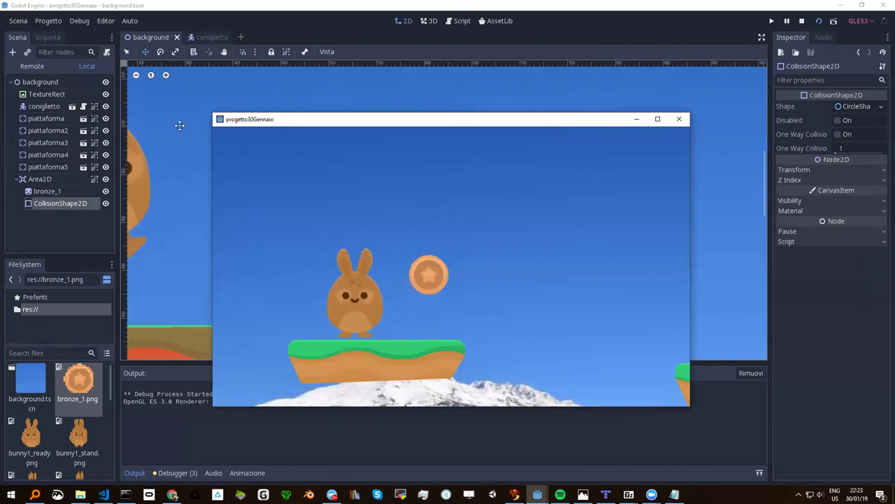
click(38, 178)
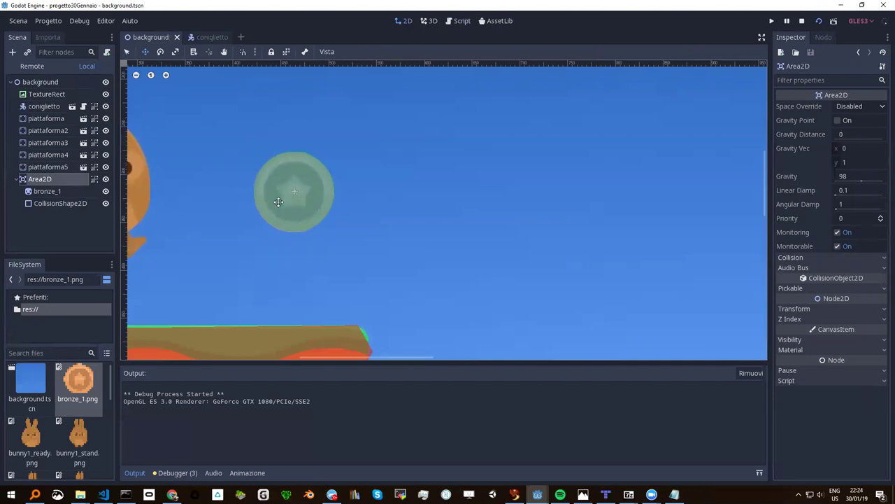
Change the coin's Area2D node type to StaticBody2D.
right_click(46, 179)
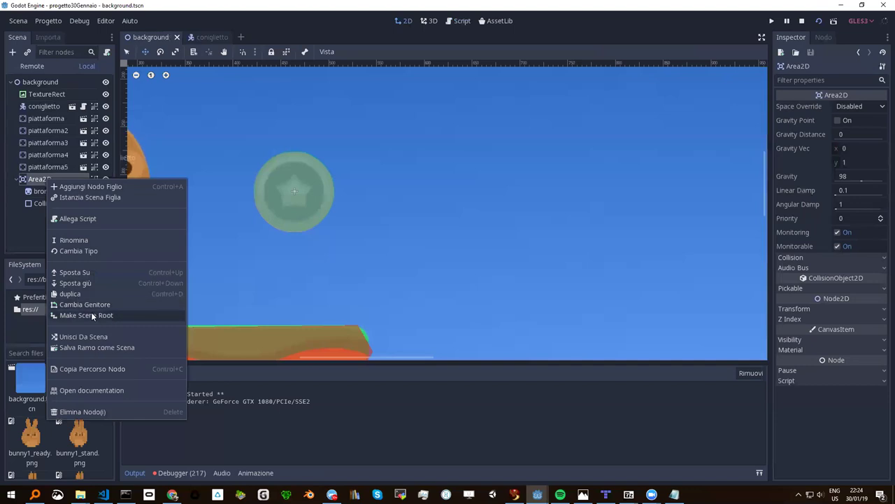
click(86, 251)
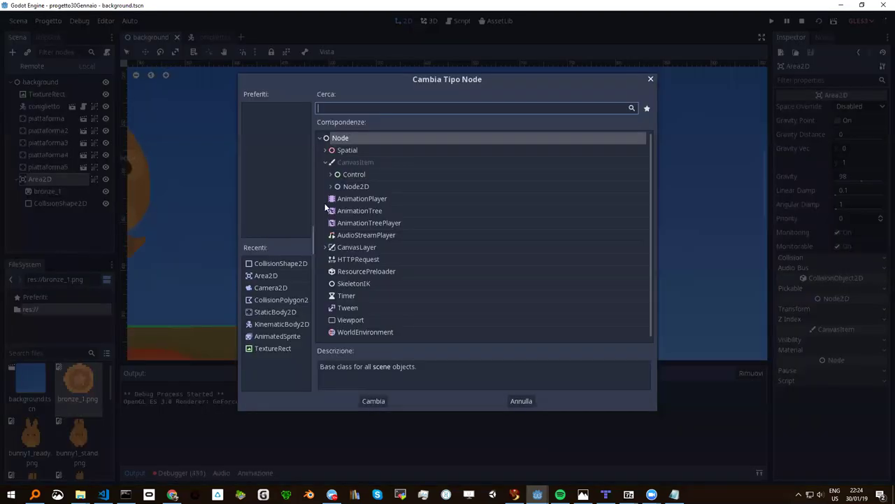
text(bo)
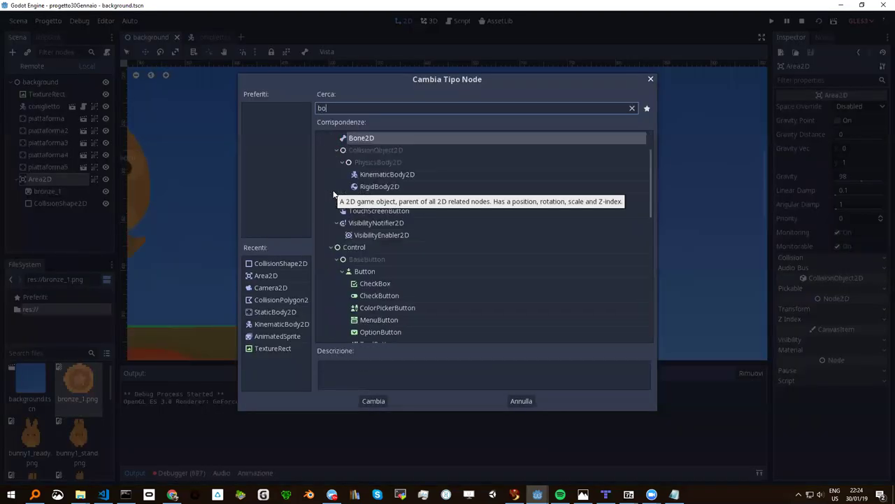
text(dy)
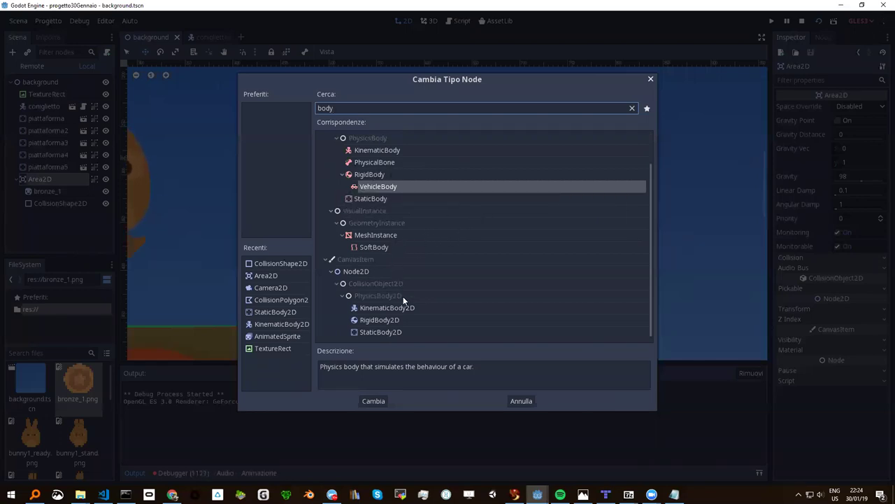
click(381, 331)
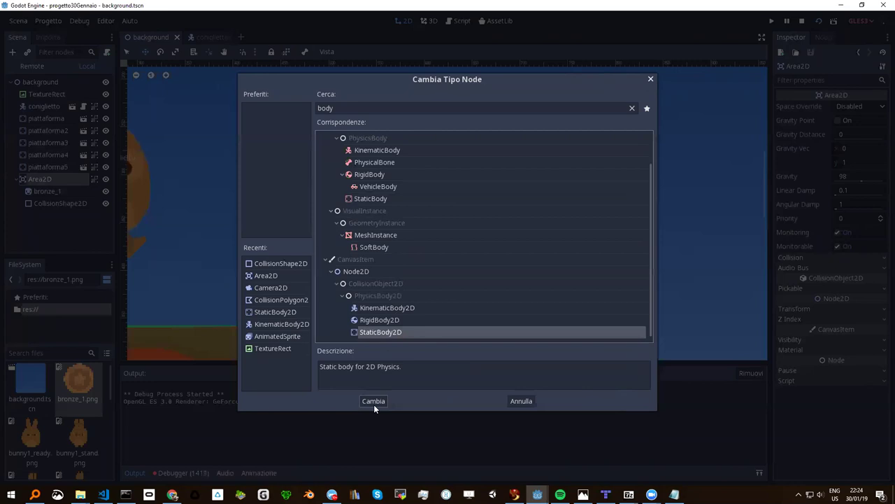
click(373, 402)
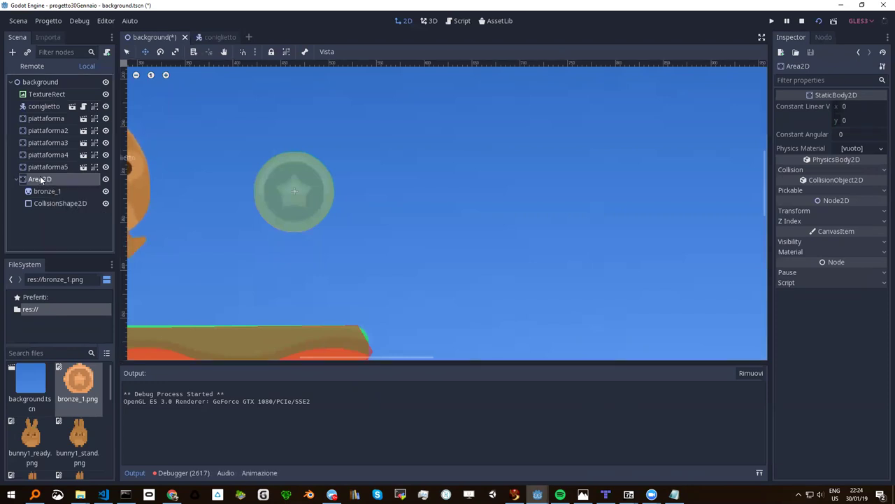
Rename the coin node to 'moneta' and select its bronze_1 sprite child.
double_click(51, 178)
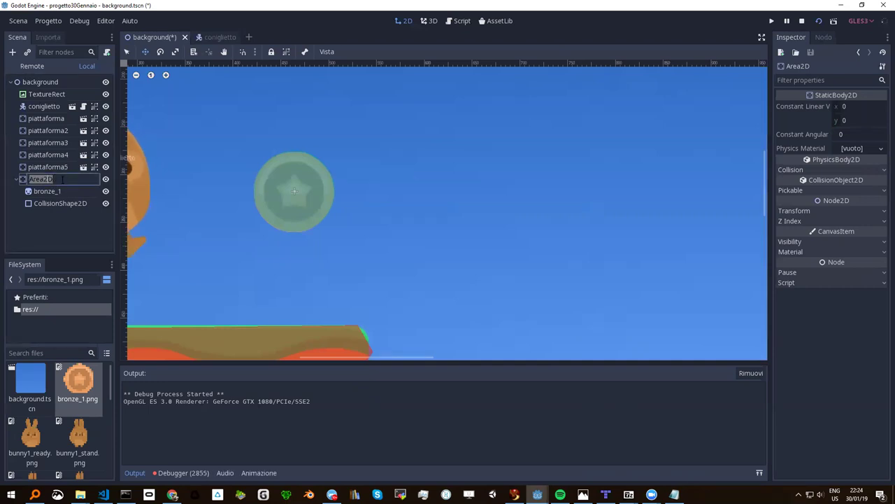
text(mone)
key(Return)
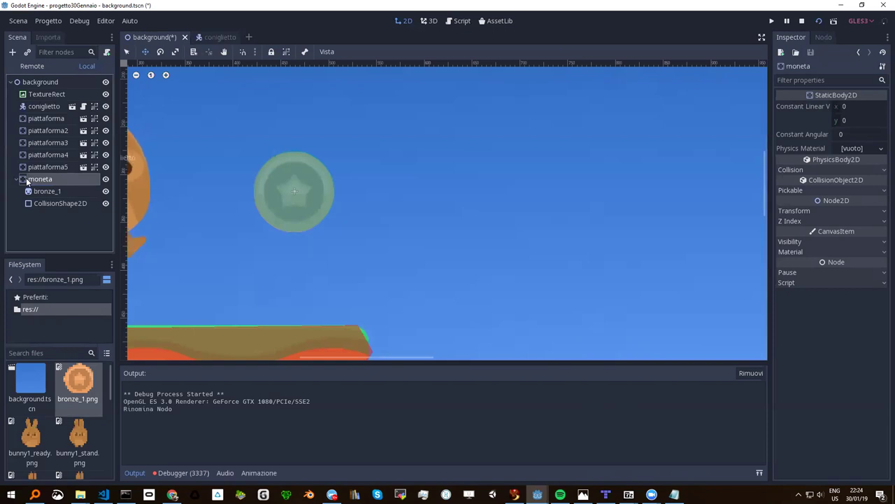
key(f)
double_click(31, 180)
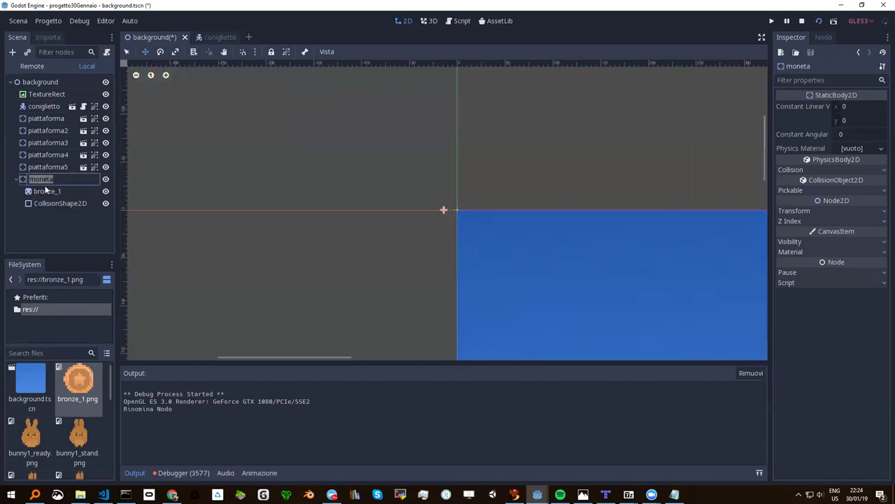
click(44, 192)
scroll(279, 203, down, 1)
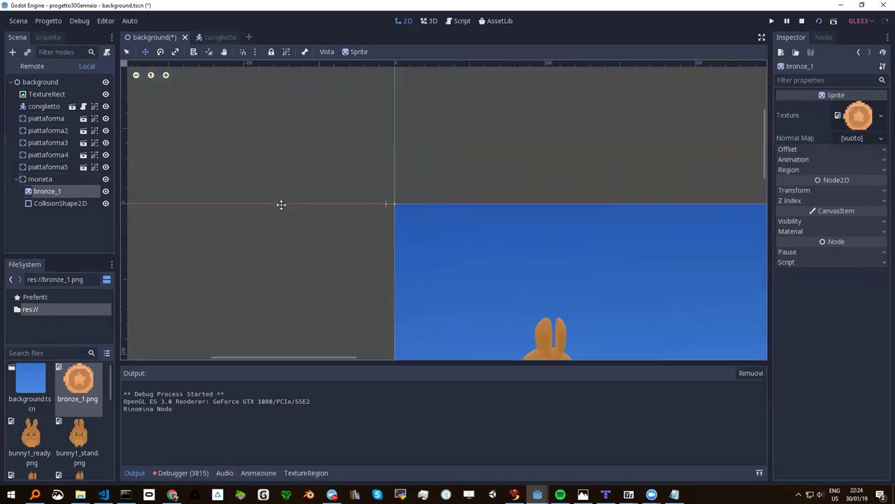
scroll(264, 222, down, 1)
scroll(262, 222, down, 1)
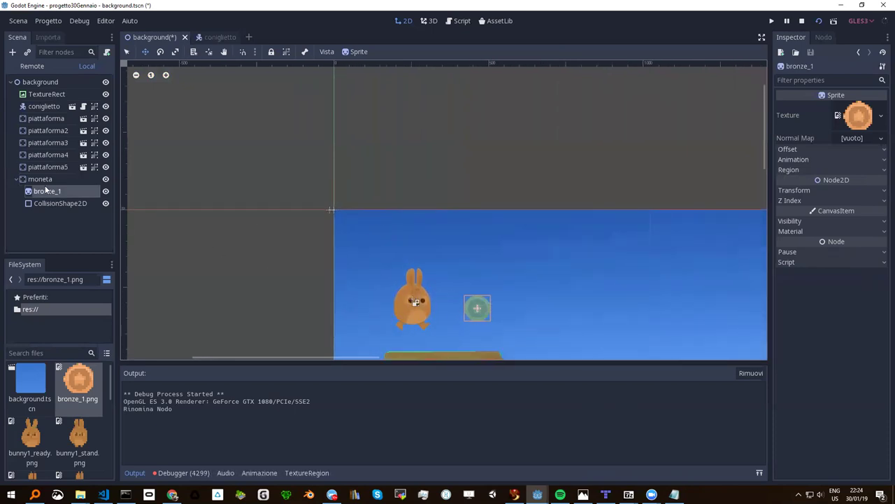
Save and run the level, walk the bunny right and jump it past the coin repeatedly, then close the game.
click(819, 21)
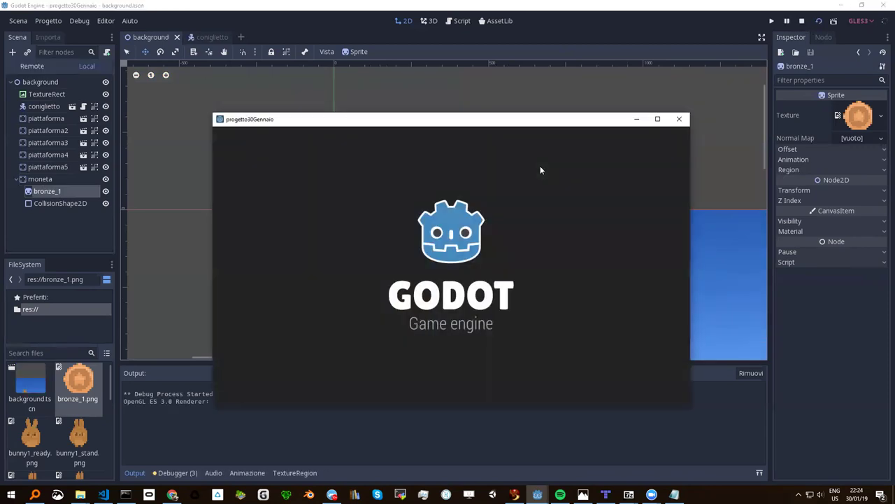
key(Right)
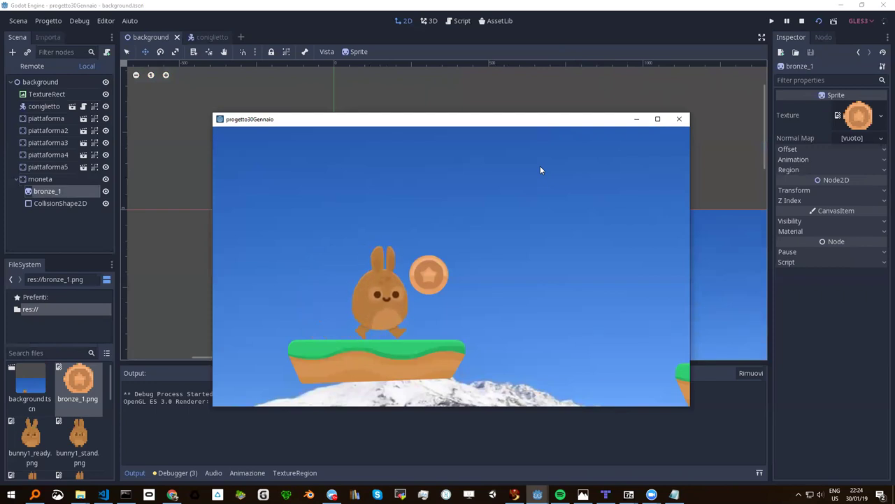
key(Up)
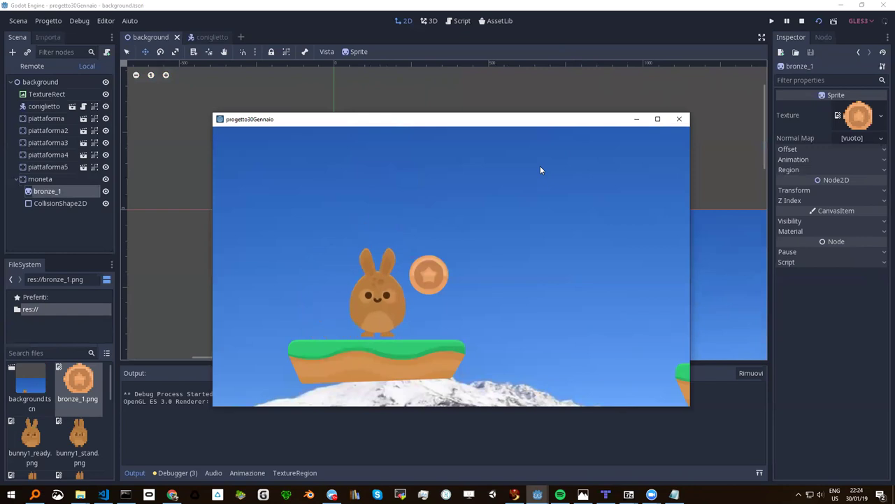
key(Up)
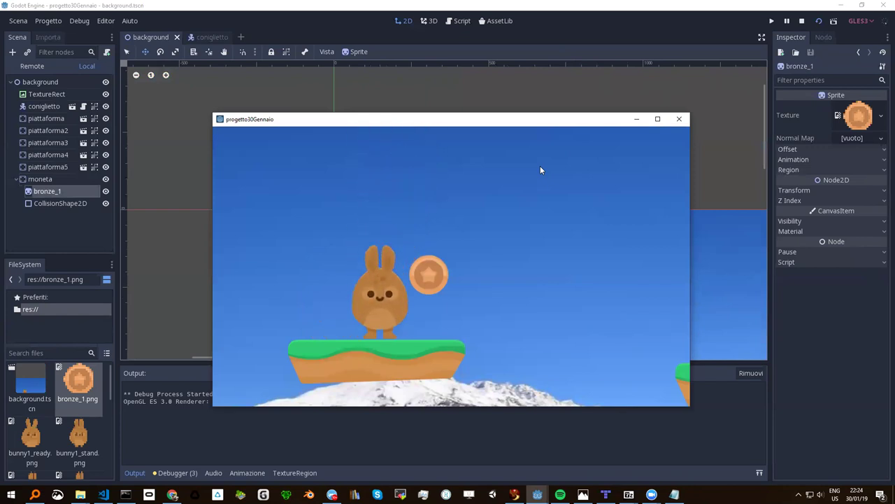
key(Up)
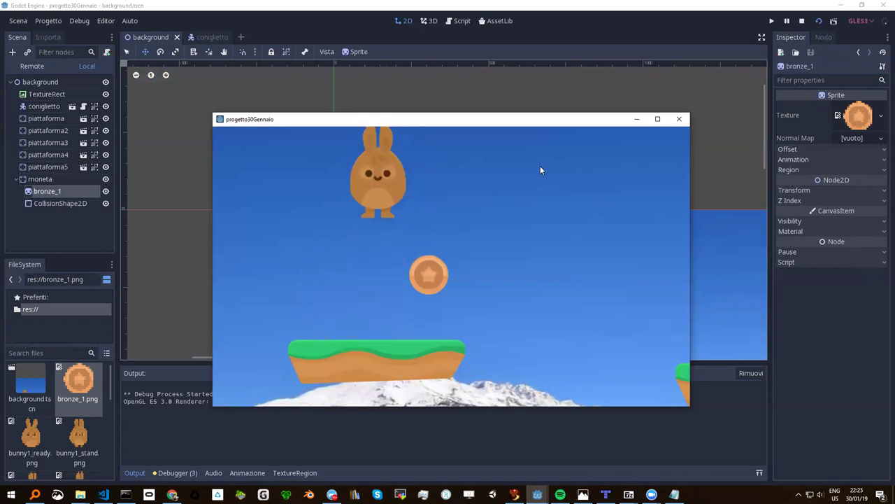
key(Up)
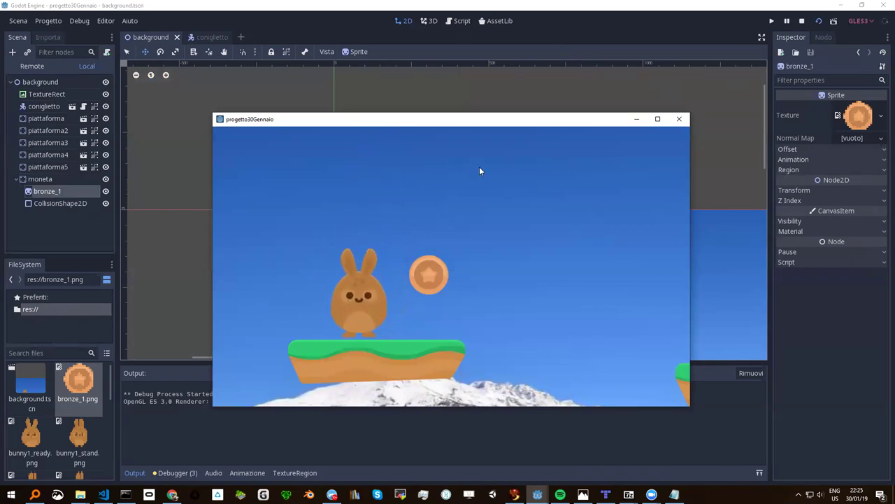
click(679, 120)
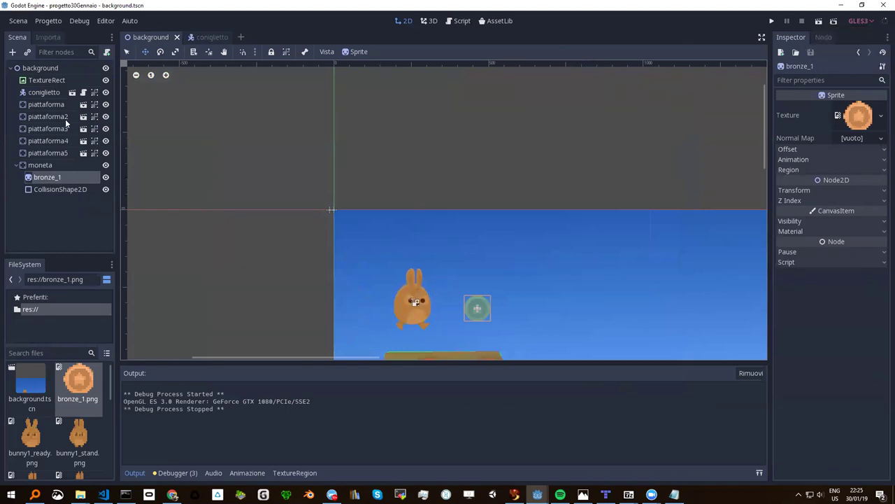
Shorten the coniglietto bunny's capsule collision shape from the top and save coniglietto.tscn.
click(44, 93)
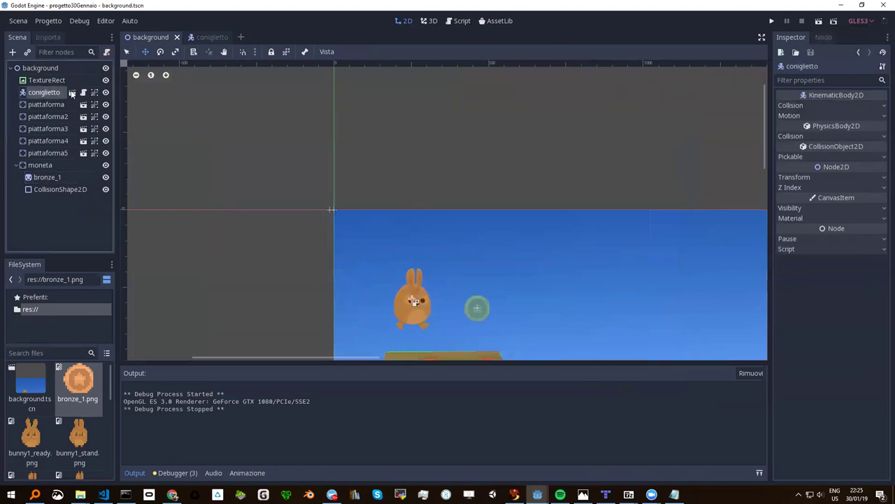
click(71, 94)
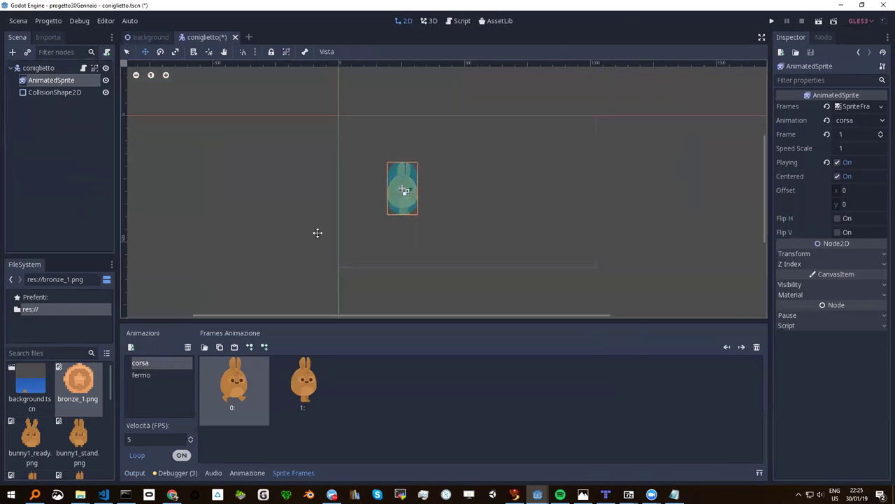
scroll(317, 232, up, 1)
scroll(317, 232, up, 1)
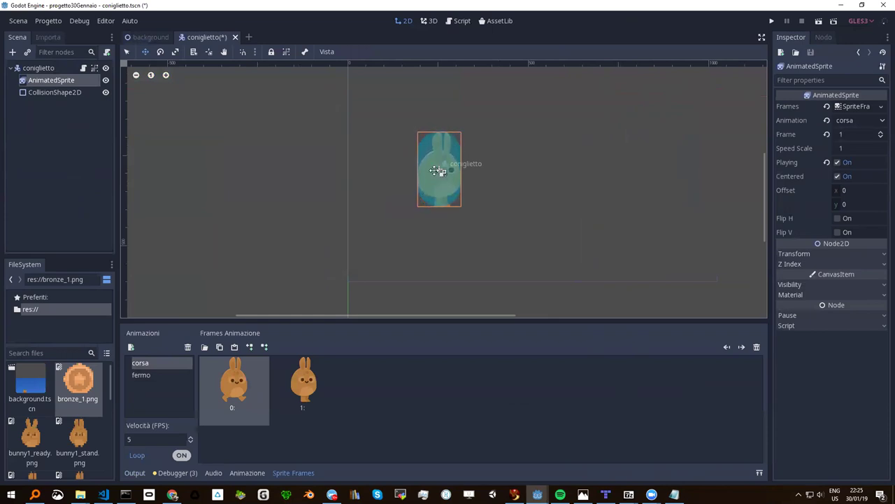
click(51, 91)
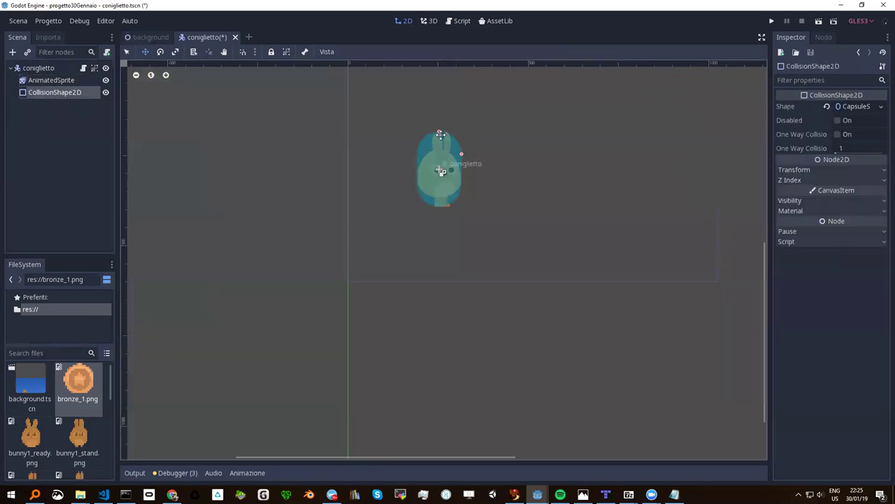
drag(438, 131, 440, 136)
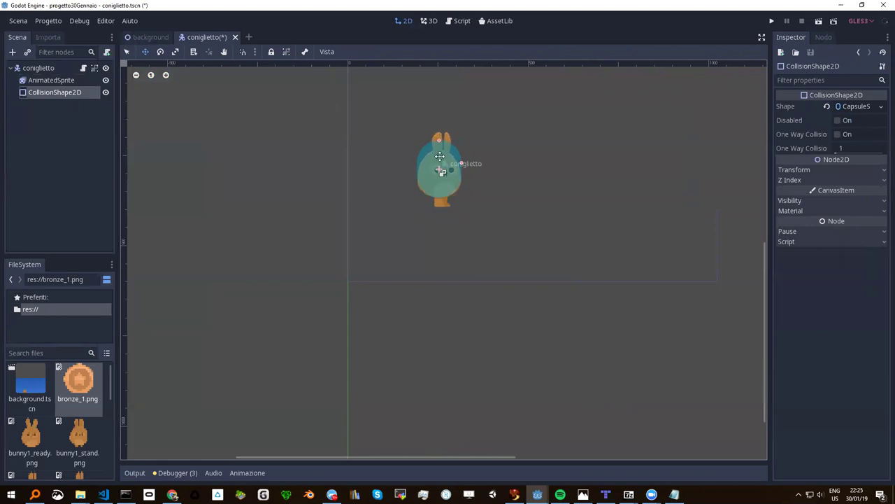
drag(440, 159, 438, 167)
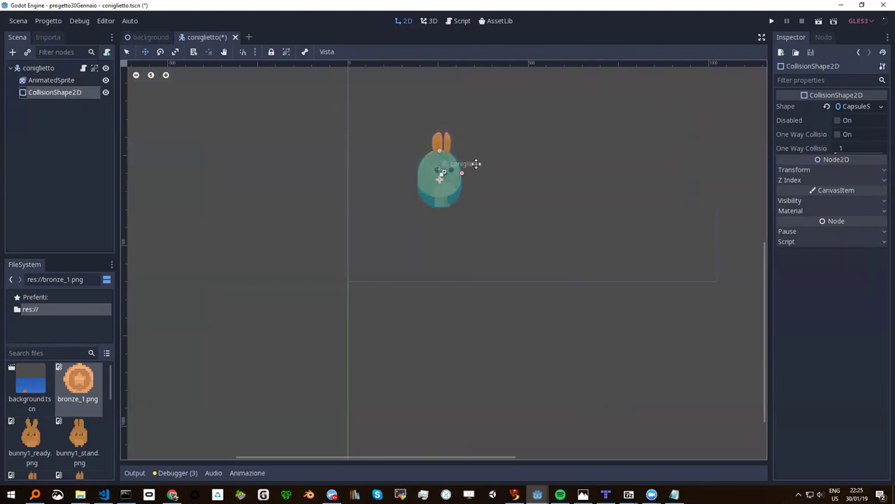
click(145, 53)
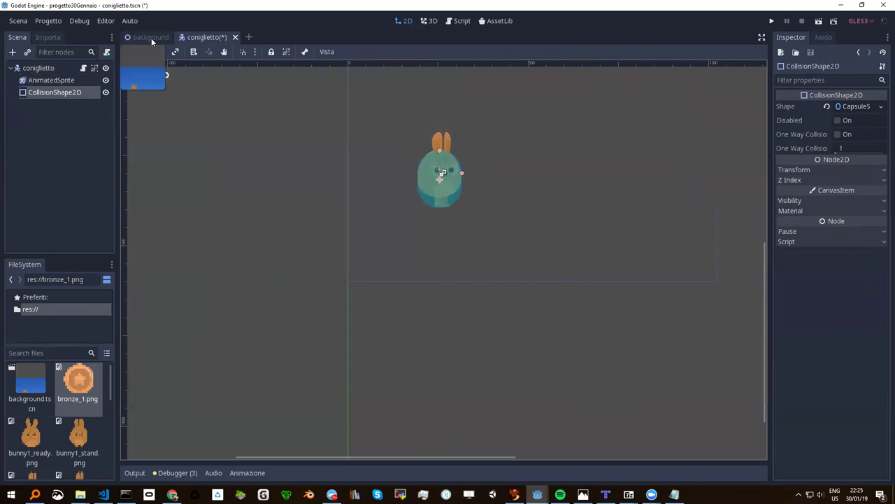
key(ctrl+s)
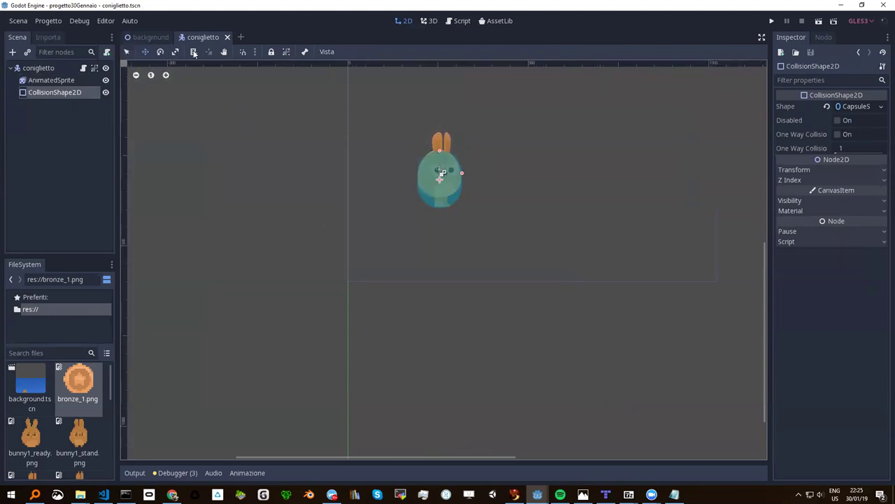
Run the background level, walk and jump the bunny onto the coin, then close the game.
click(153, 38)
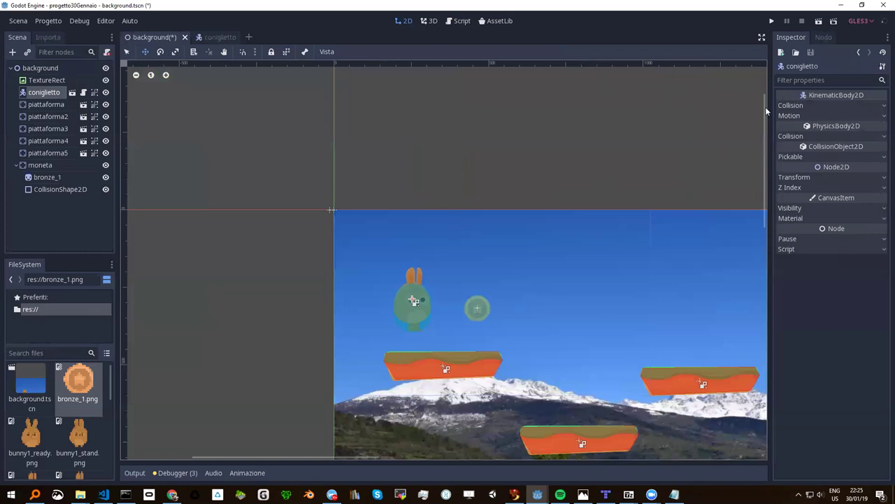
click(817, 22)
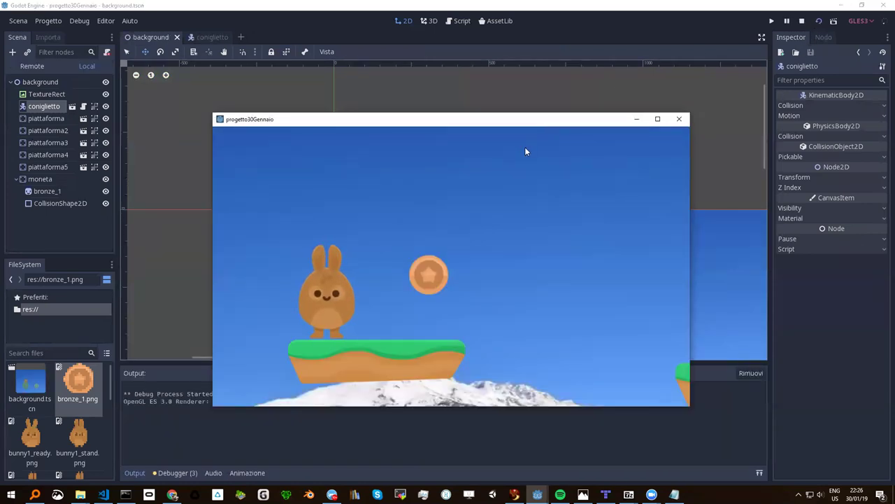
key(Right)
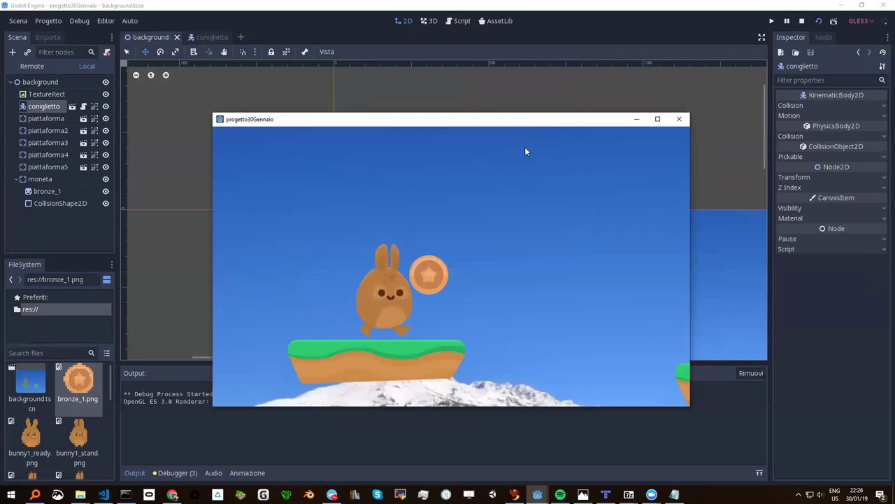
key(Up)
key(Up)
key(Up)
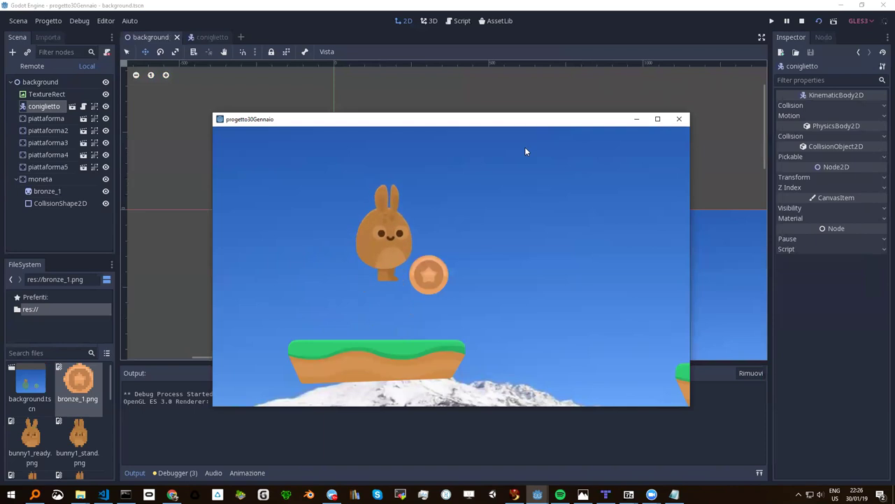
key(Right)
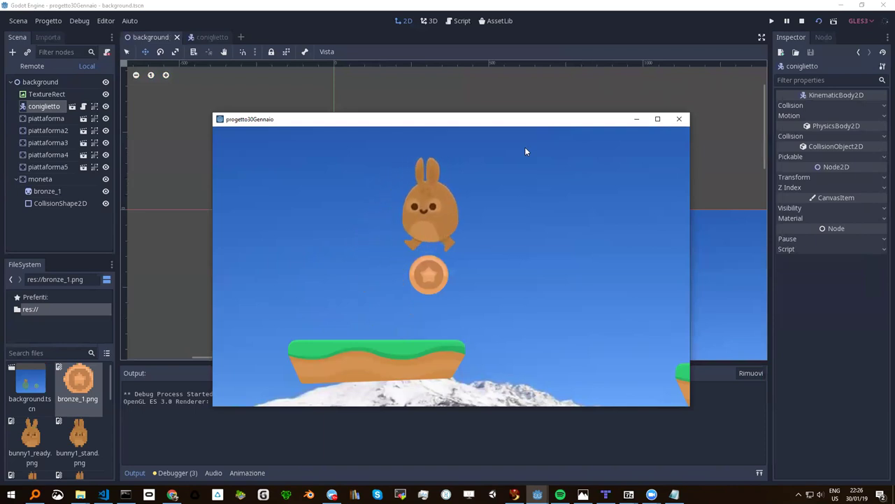
key(Left)
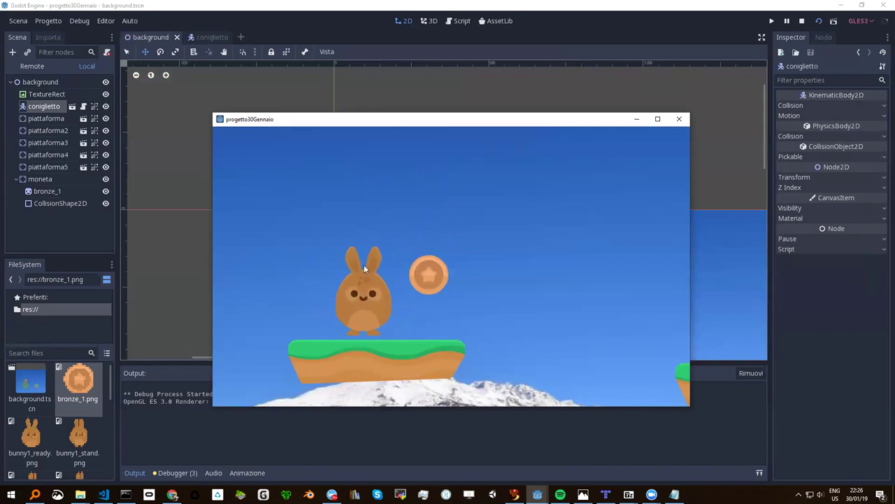
click(678, 119)
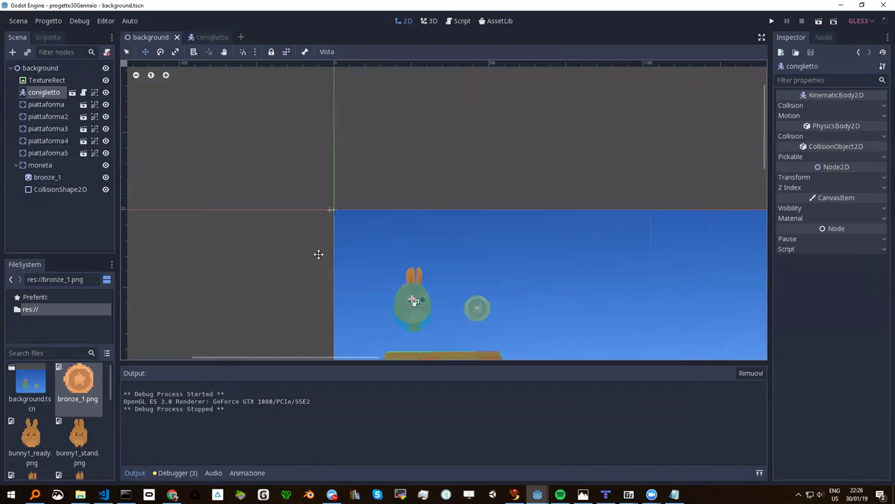
Raise the moneta coin higher in the level and test-run it.
click(40, 167)
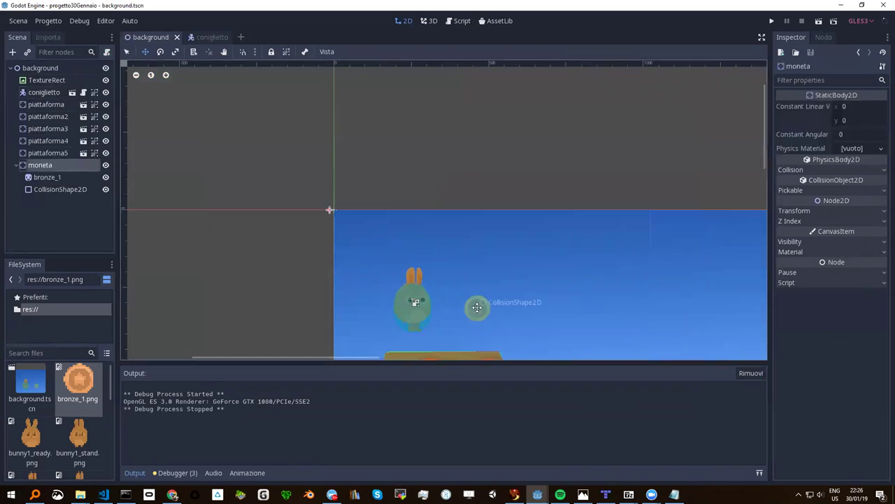
drag(477, 306, 476, 269)
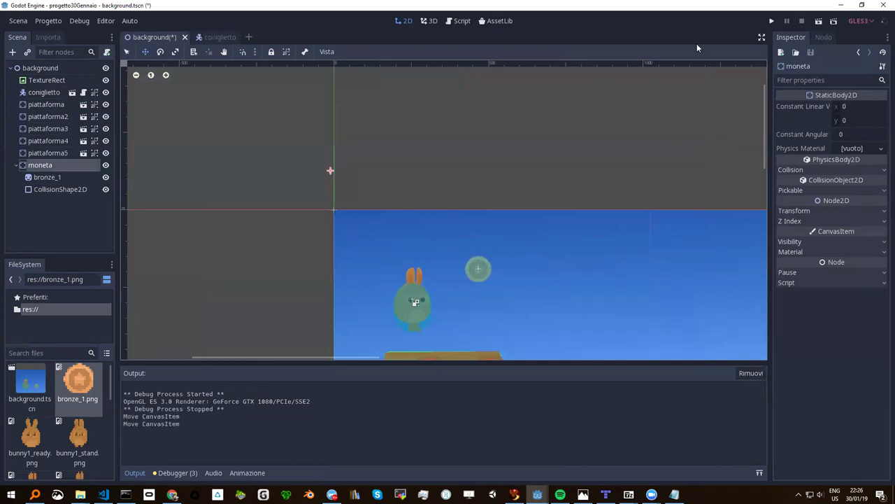
click(819, 21)
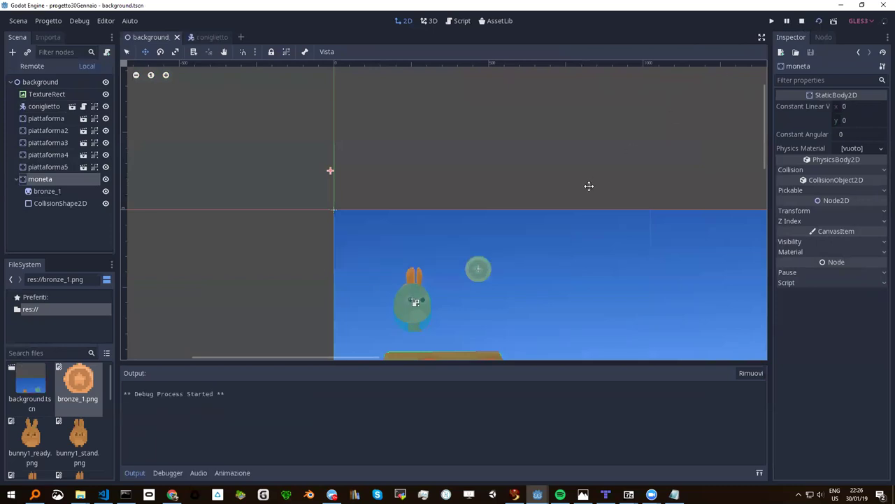
key(Right)
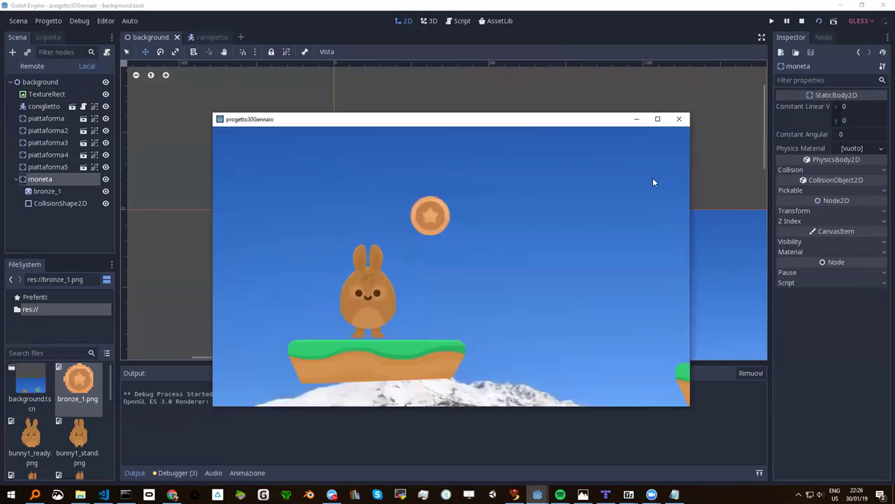
click(678, 119)
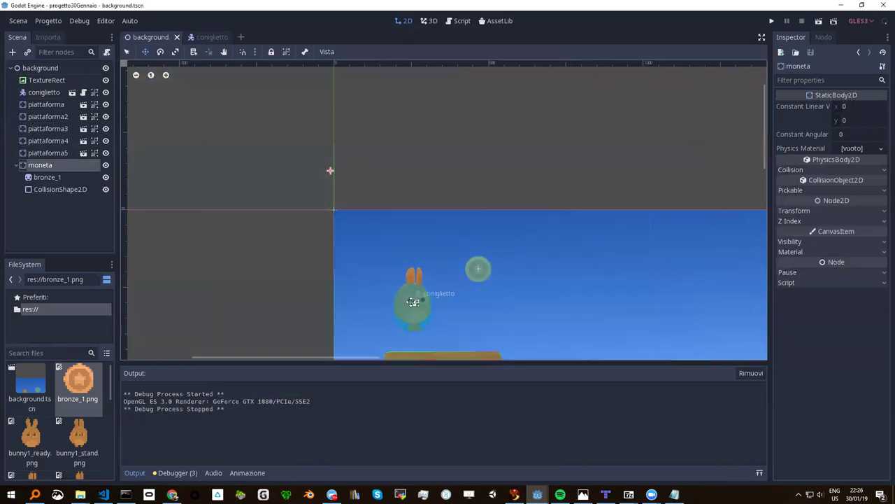
Lower the coin slightly, shift the coniglietto bunny down and left, and run again.
drag(477, 265, 477, 278)
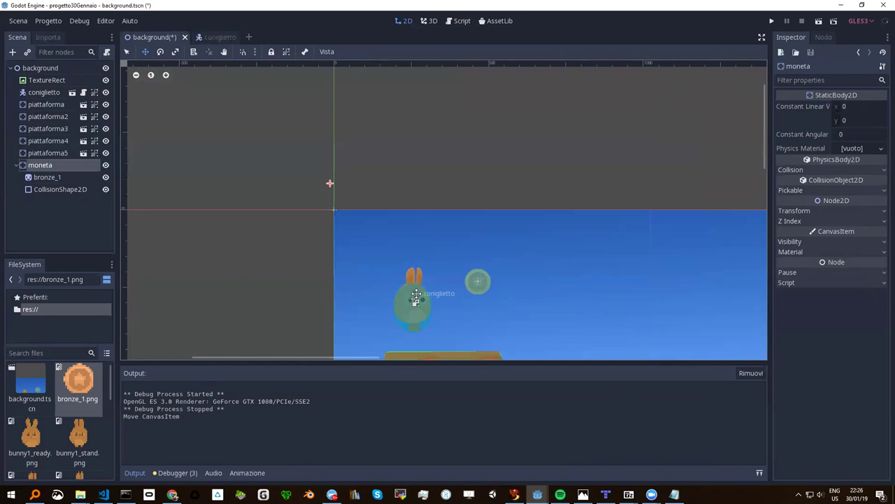
drag(415, 297, 414, 302)
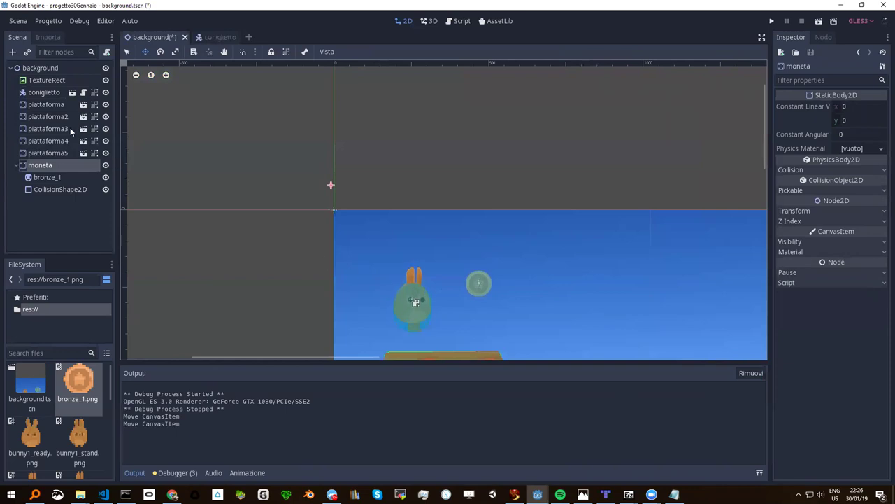
click(41, 93)
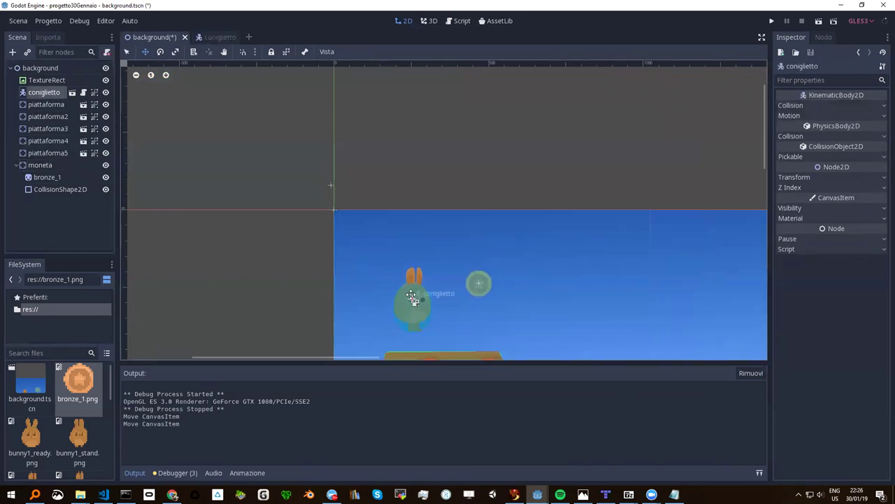
drag(414, 299, 411, 311)
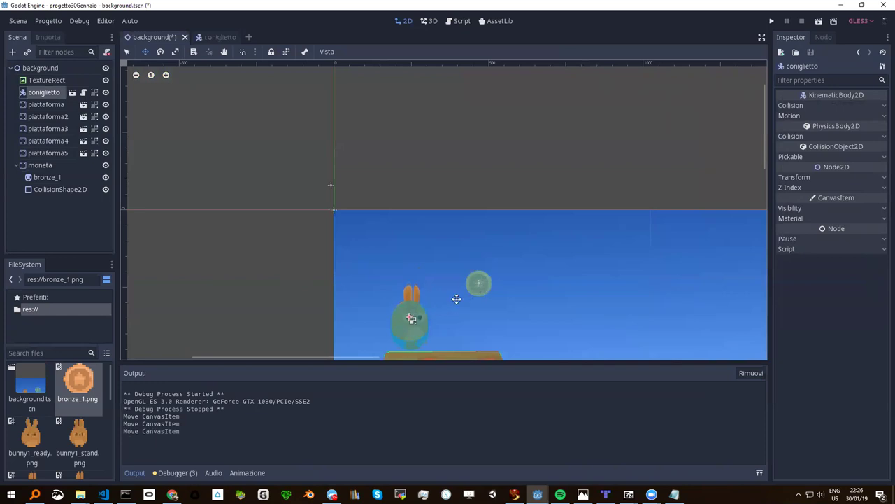
click(821, 21)
Walk and jump the bunny repeatedly under and onto the raised coin, then close the game window.
key(Right)
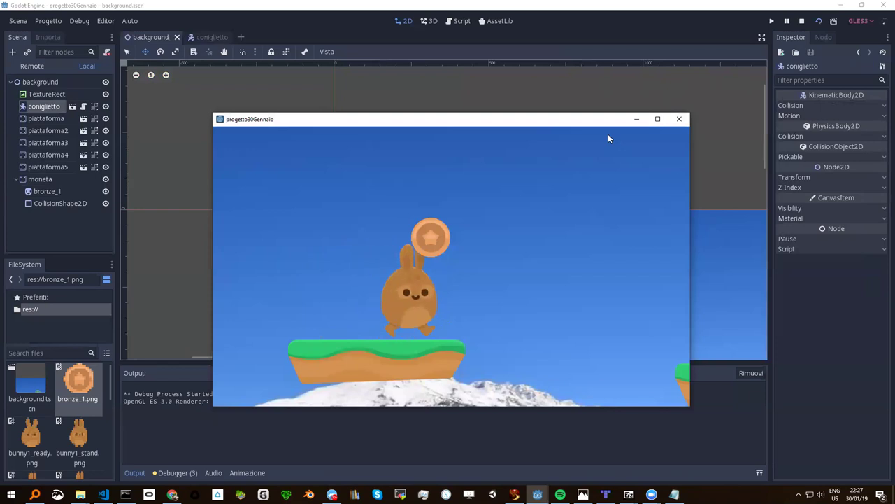
key(Left)
key(Up)
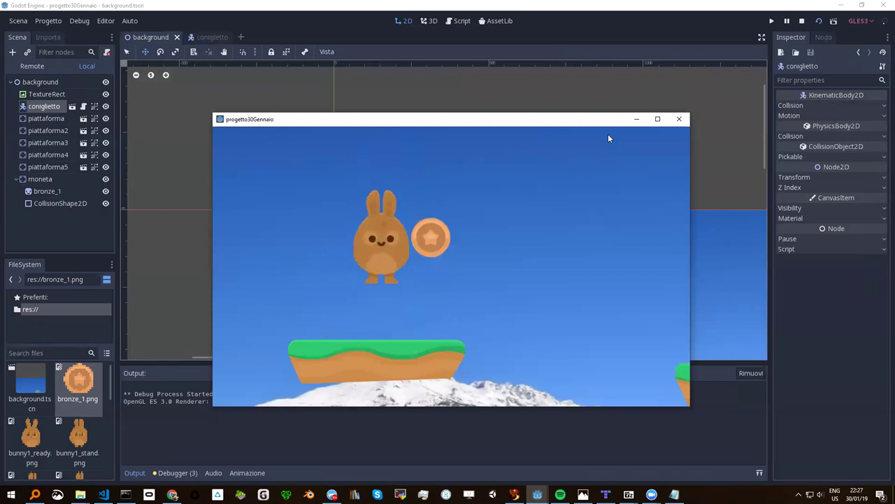
key(Up)
key(Right)
key(Up)
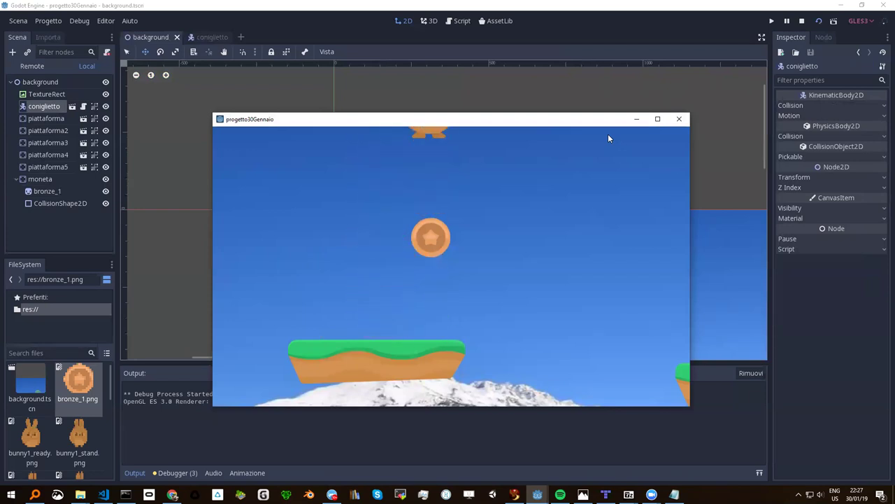
key(Up)
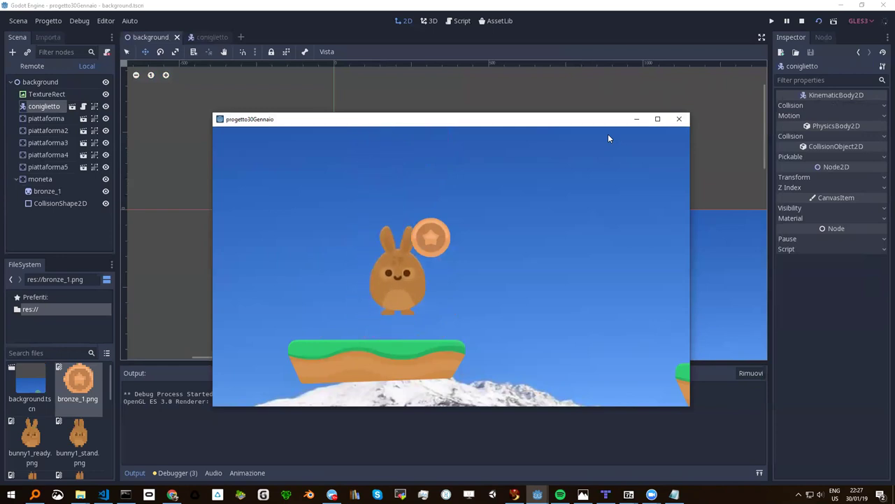
key(Up)
key(Right)
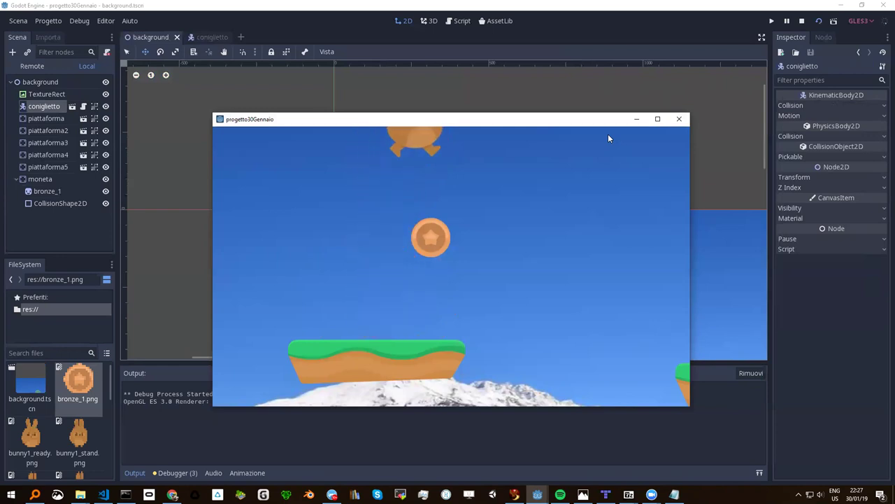
key(Left)
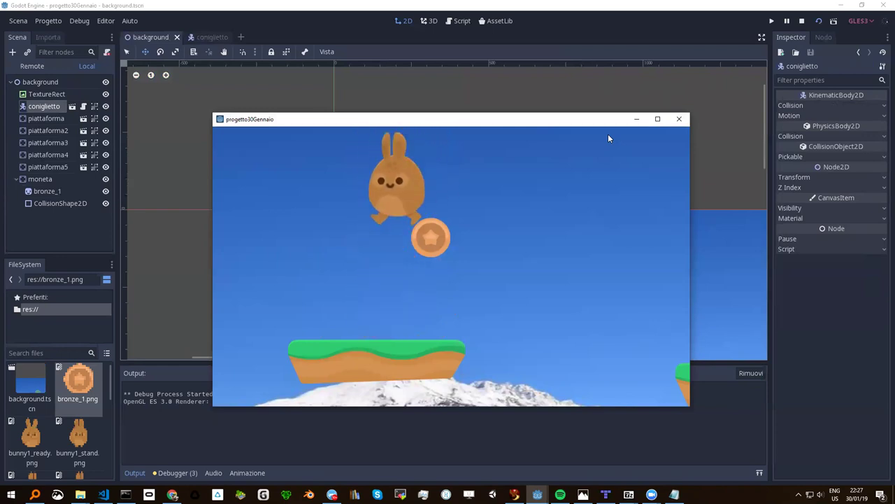
key(Right)
key(Left)
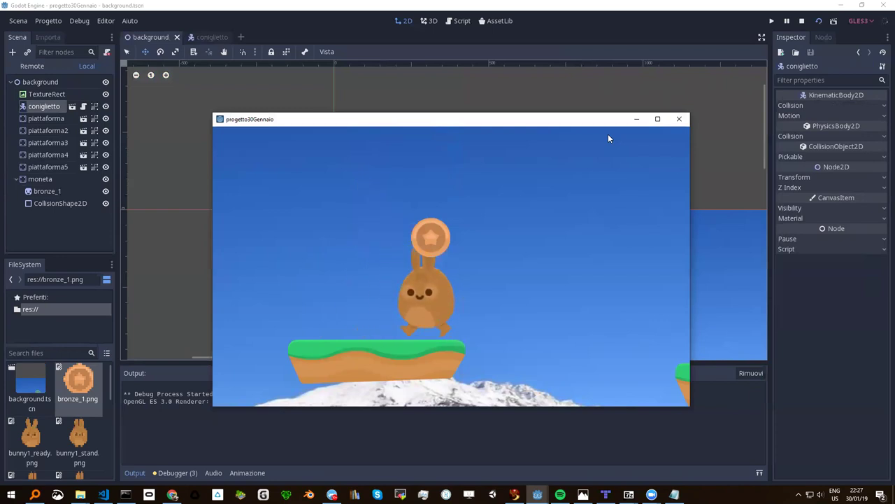
key(Right)
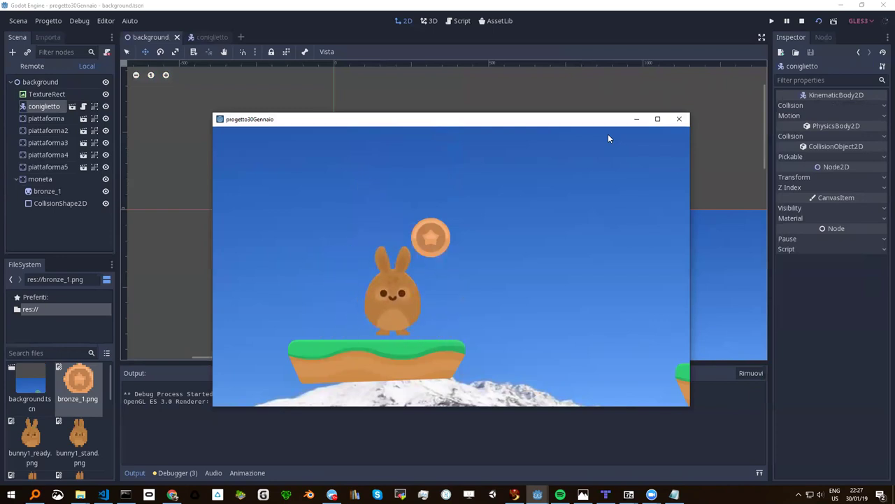
key(Left)
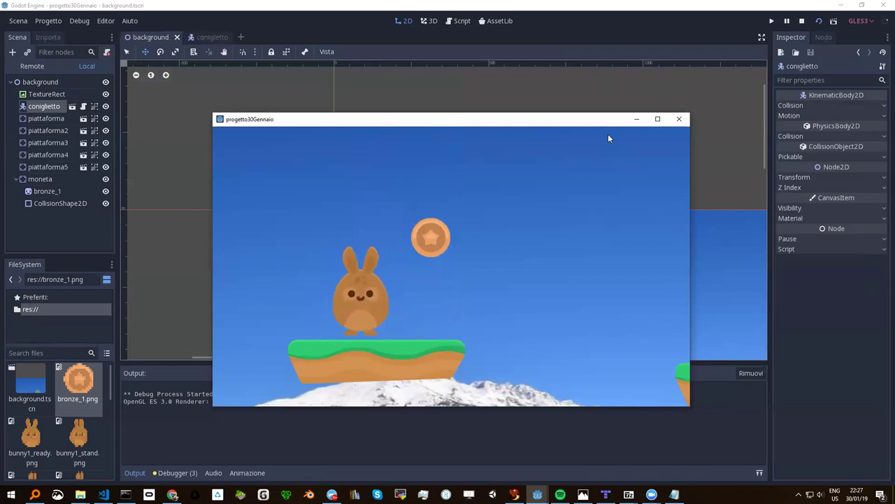
key(Up)
key(Right)
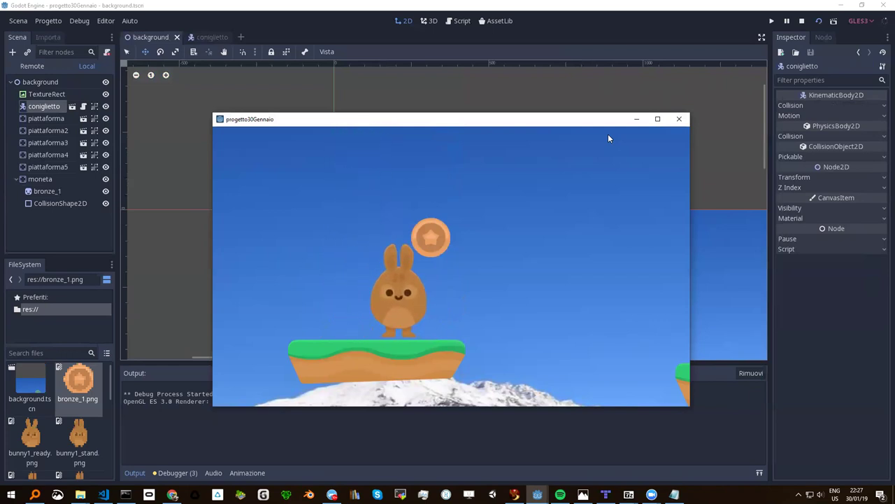
key(Left)
key(Up)
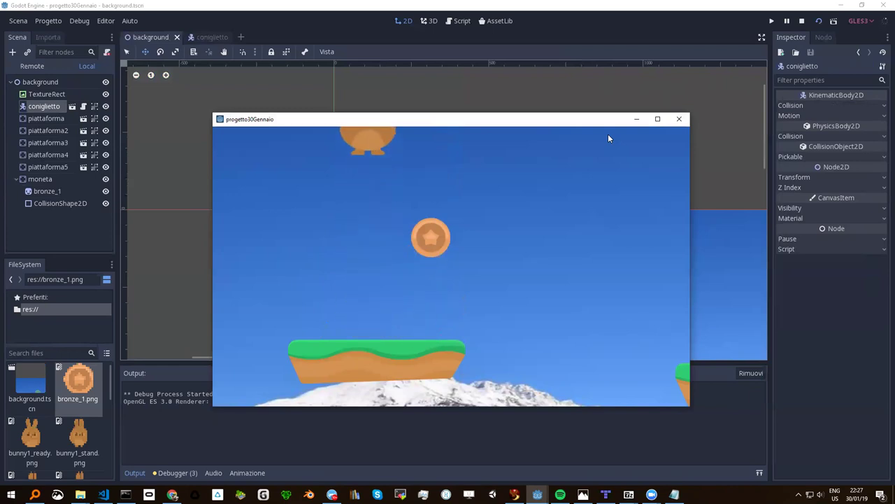
key(Right)
key(Up)
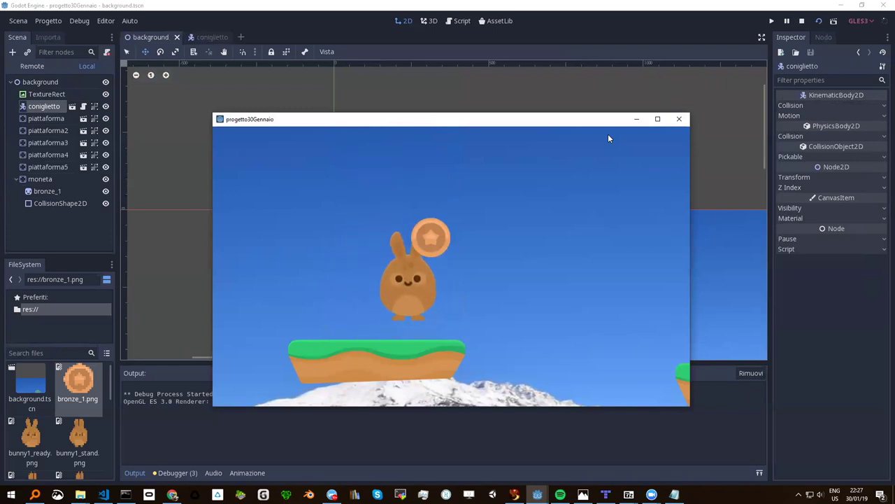
key(Left)
key(Up)
key(Right)
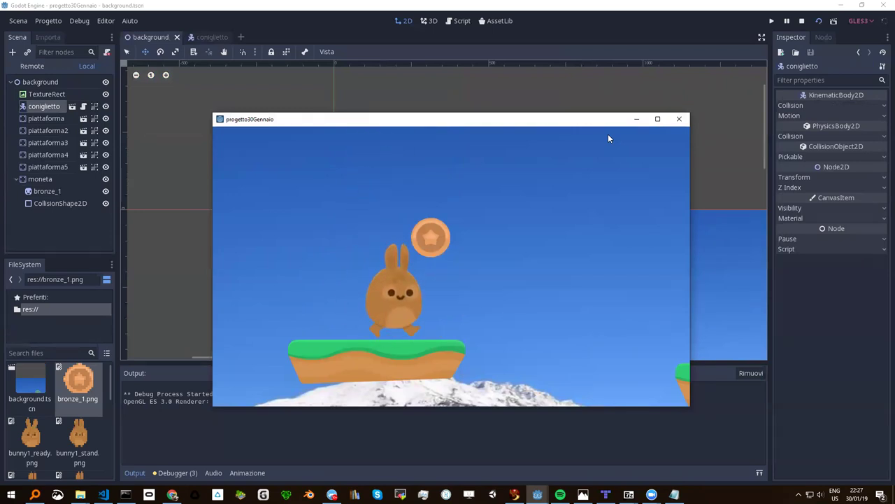
key(Right)
key(Left)
key(Up)
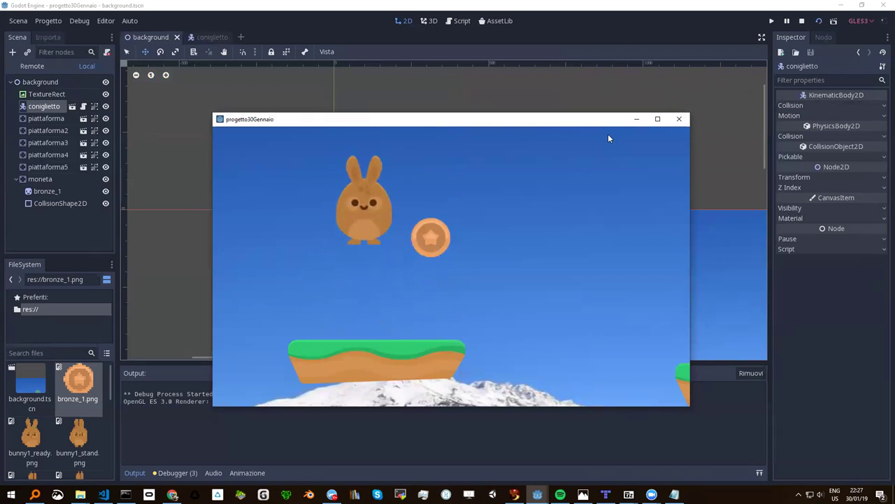
key(Right)
key(Left)
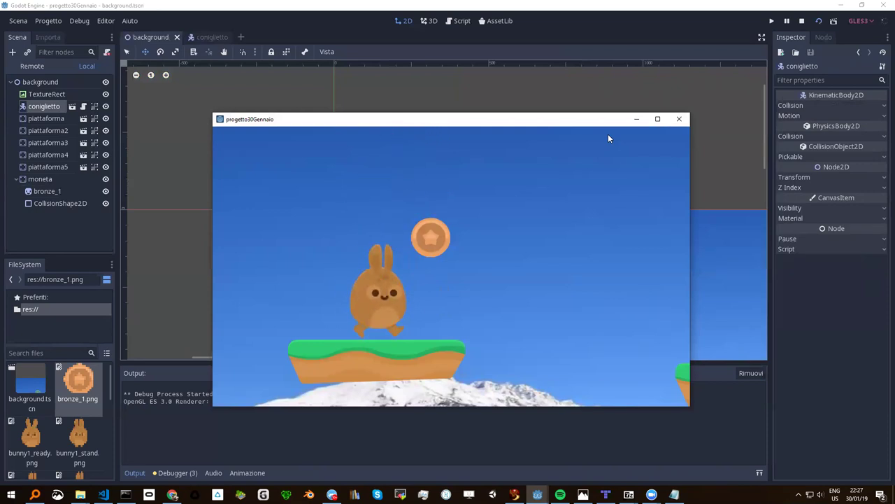
key(Right)
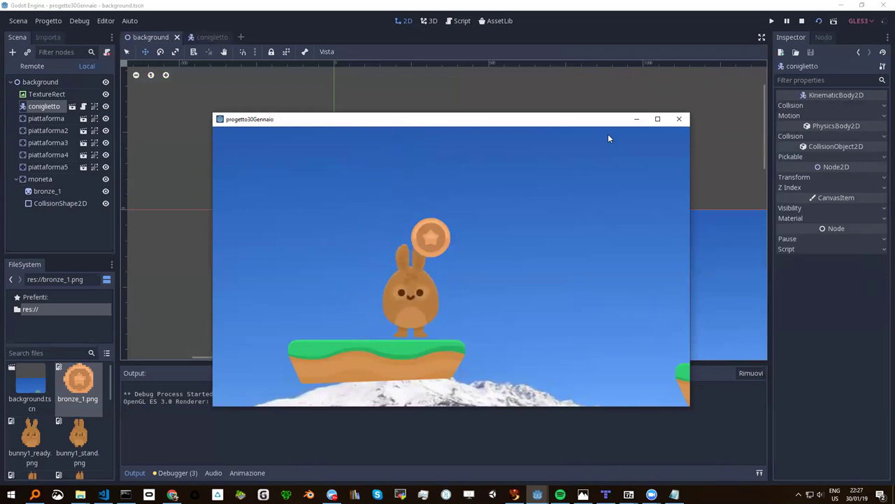
key(Left)
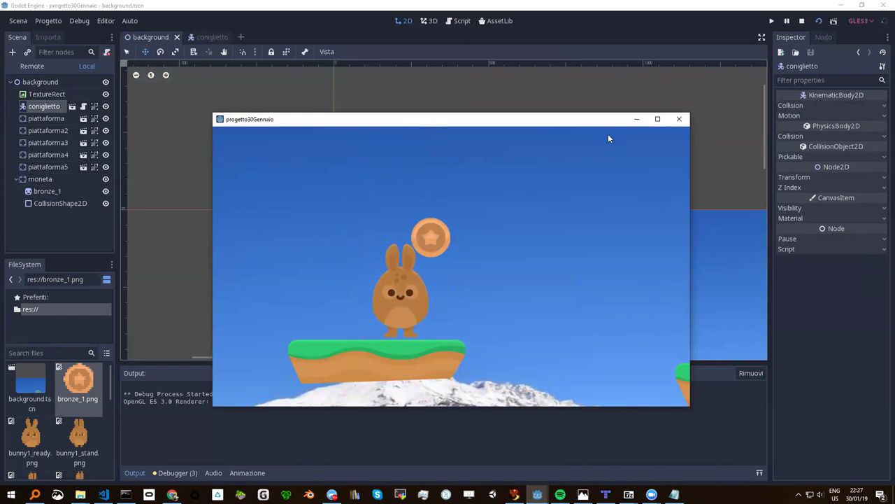
key(Left)
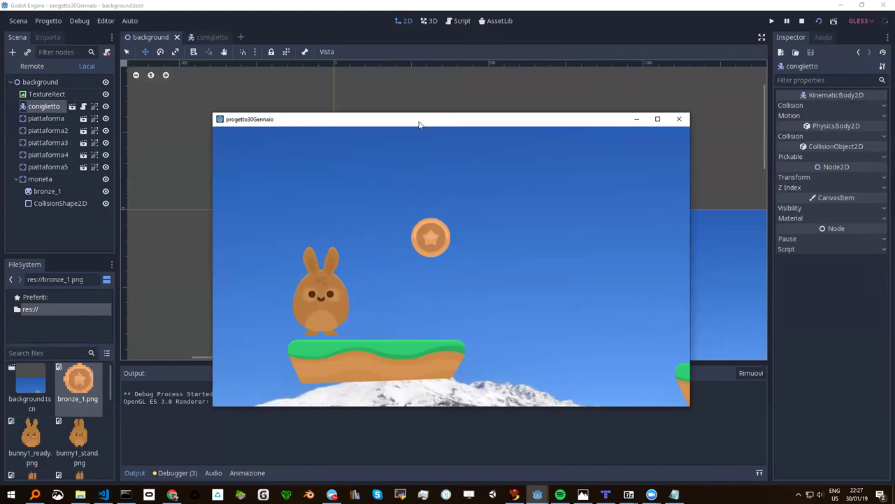
drag(419, 124, 386, 102)
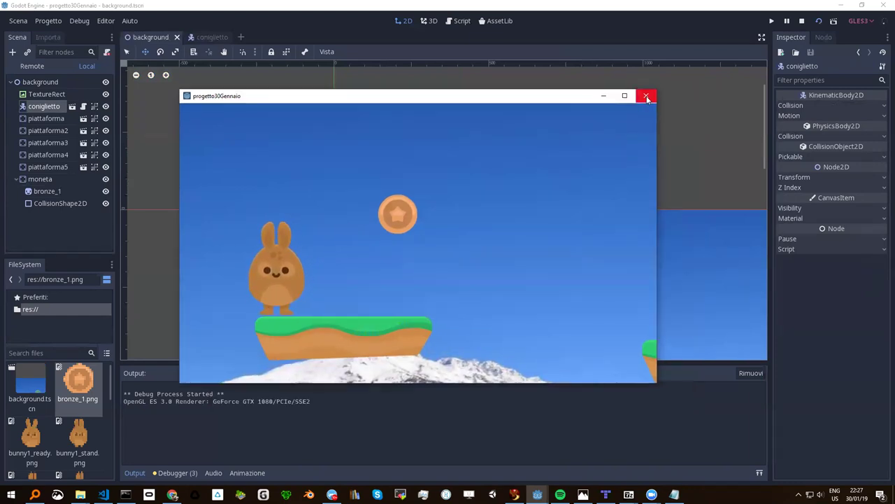
click(647, 97)
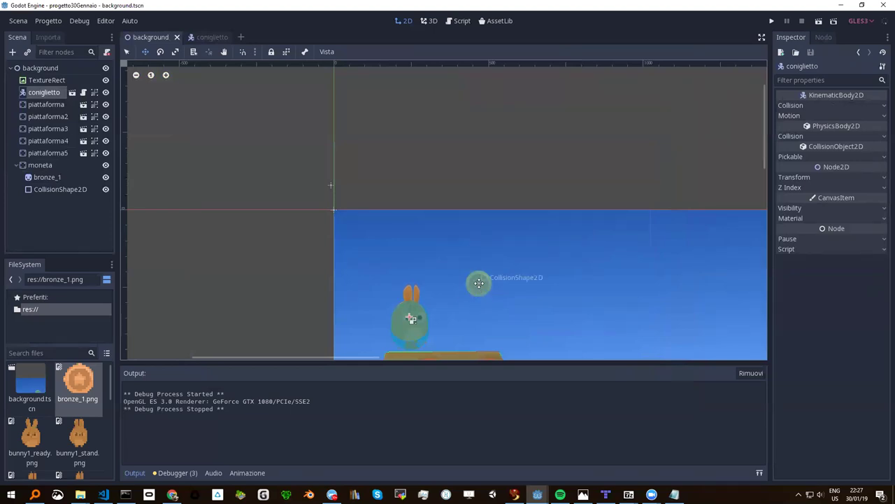
Select moneta and display its Signals list in the Node tab.
click(44, 166)
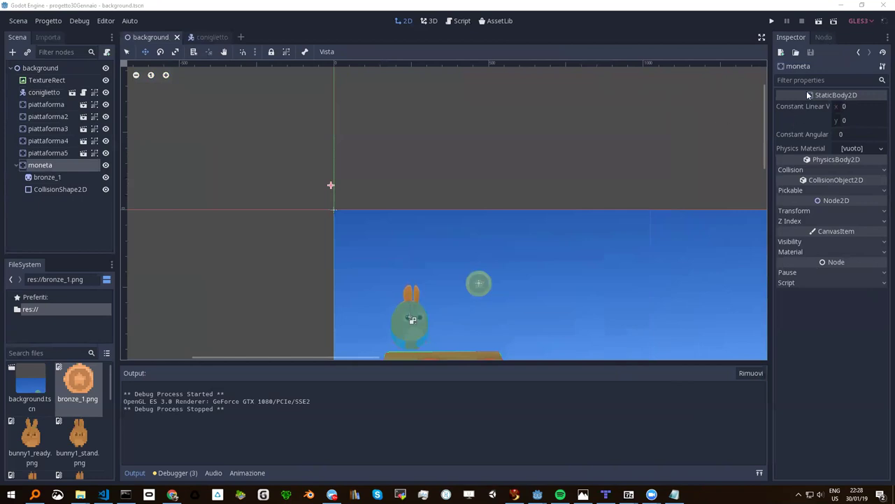
click(825, 38)
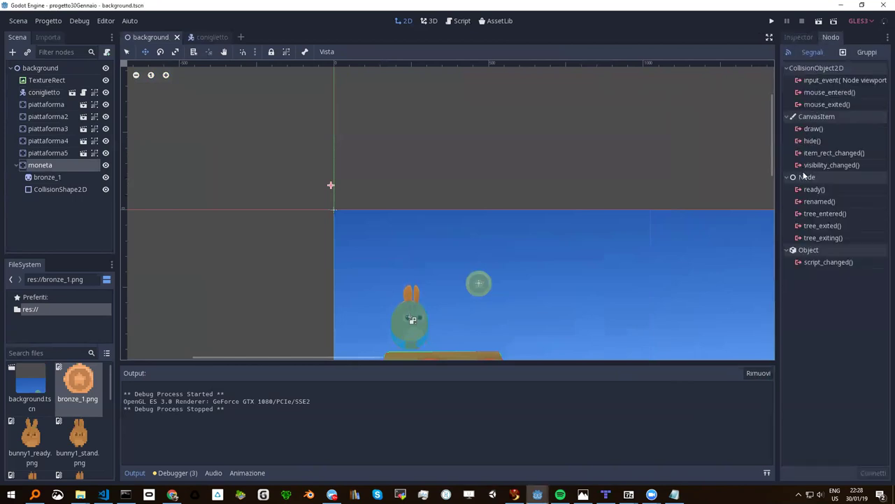
click(60, 189)
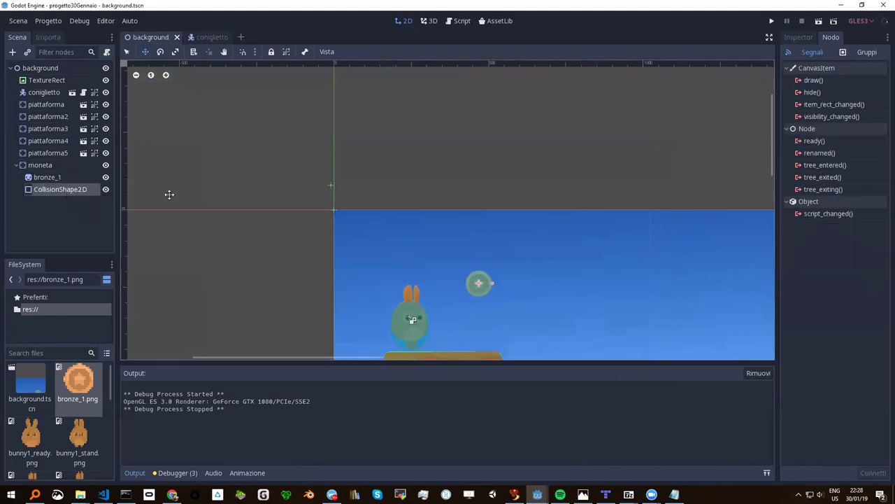
click(41, 165)
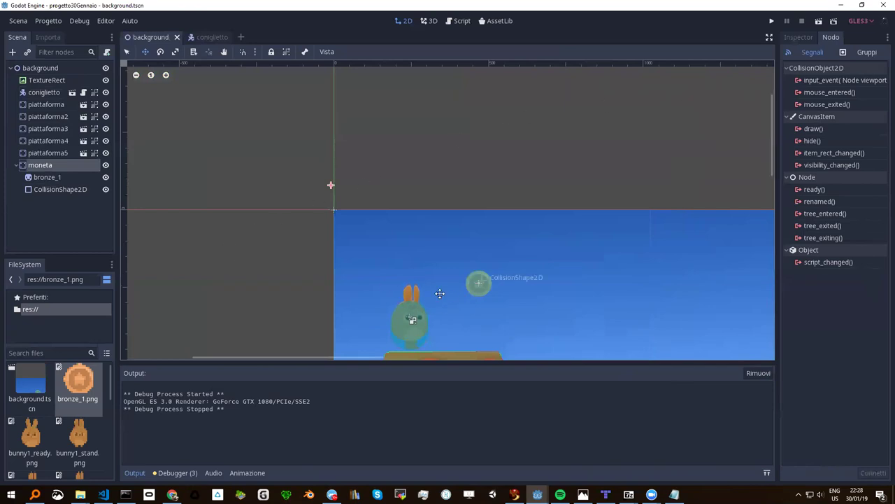
Change the moneta node's type from StaticBody2D to Area2D using the recent types list.
right_click(40, 165)
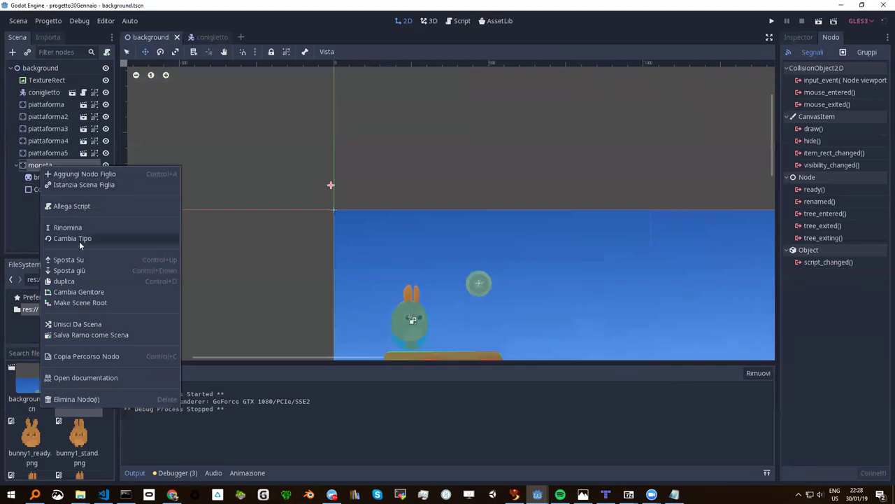
click(79, 241)
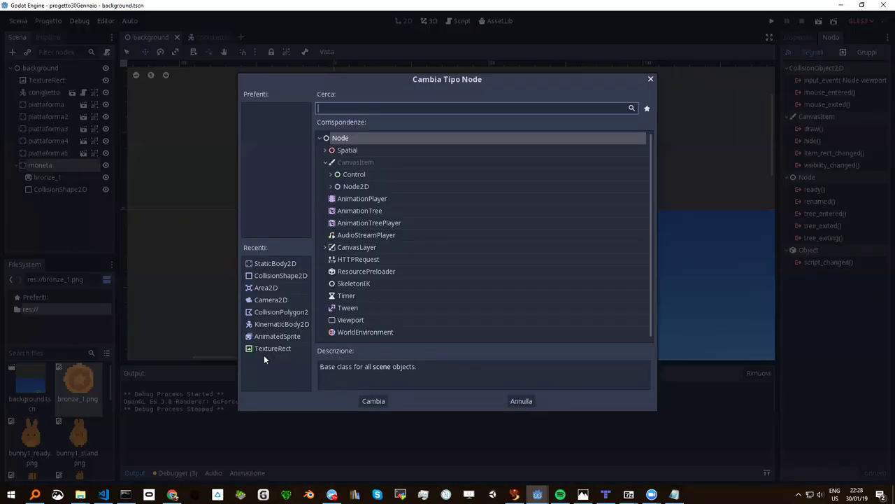
click(266, 288)
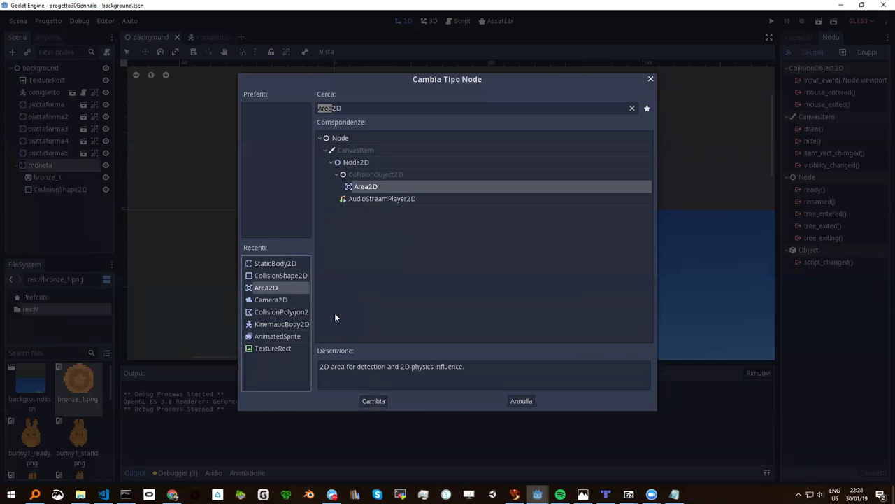
click(375, 401)
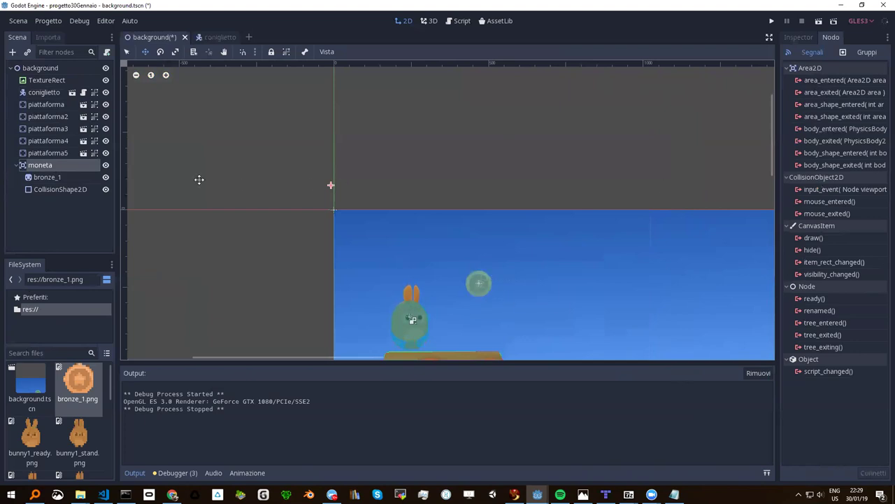
Attach a new moneta.gd script to the moneta coin node.
click(44, 165)
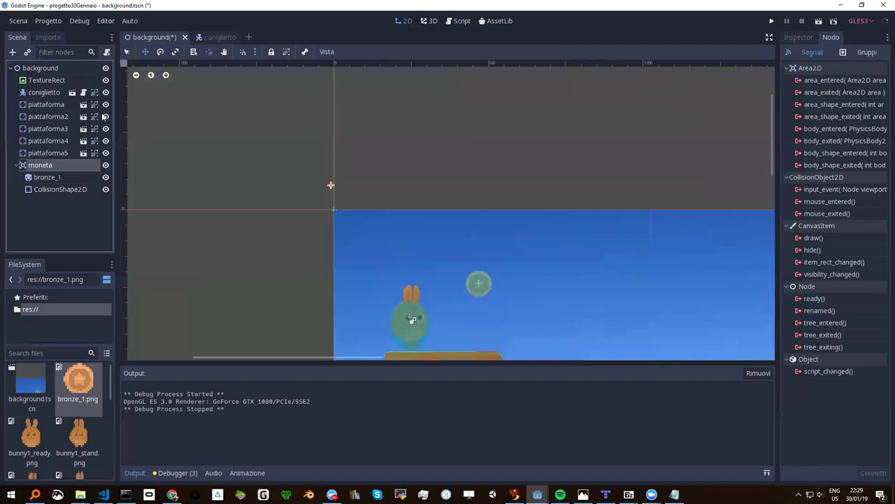
click(107, 54)
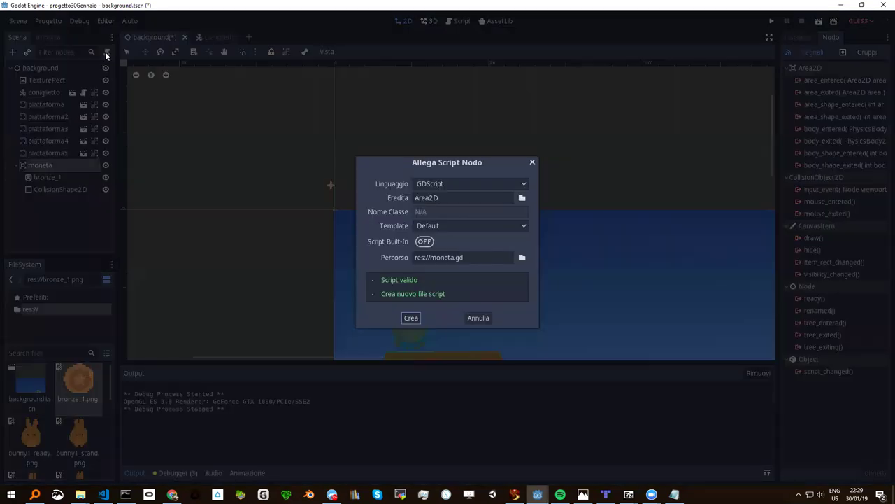
click(412, 318)
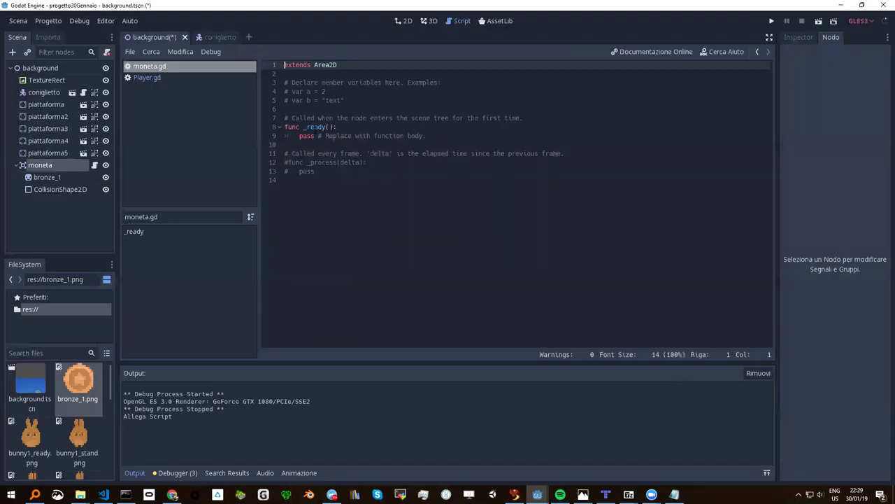
Back in the 2D view, clear the script from the moneta node.
click(44, 167)
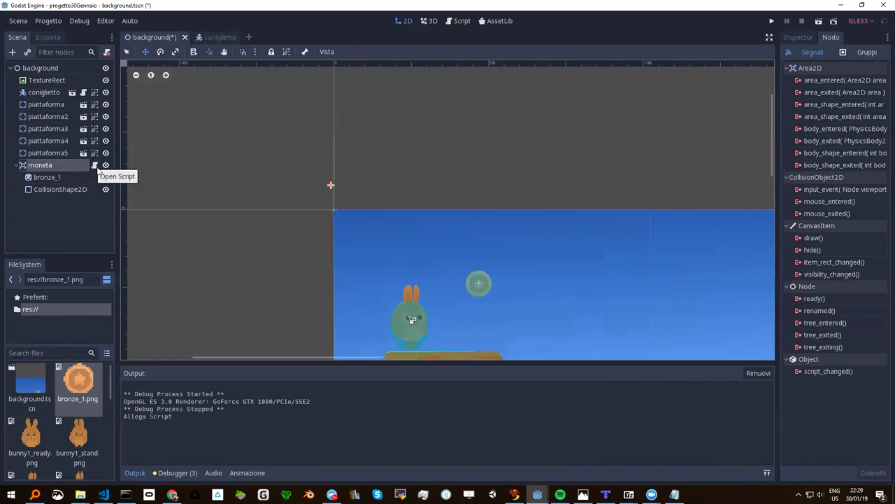
right_click(63, 166)
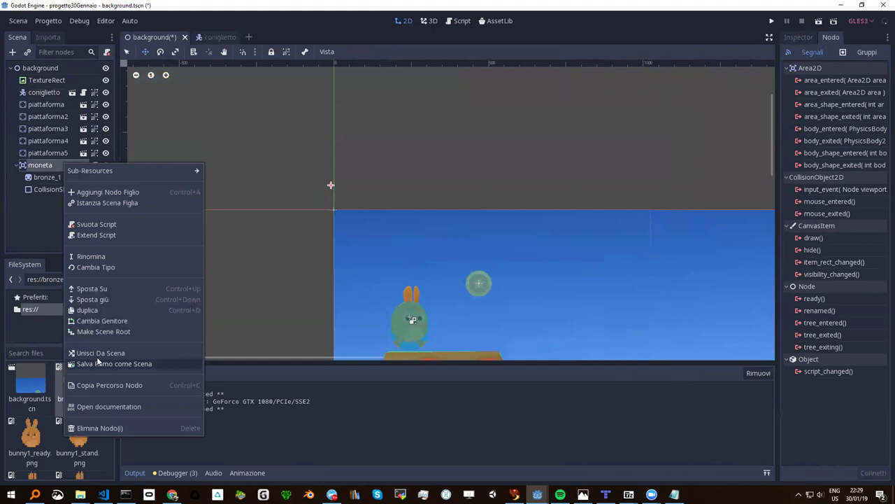
right_click(58, 172)
right_click(56, 169)
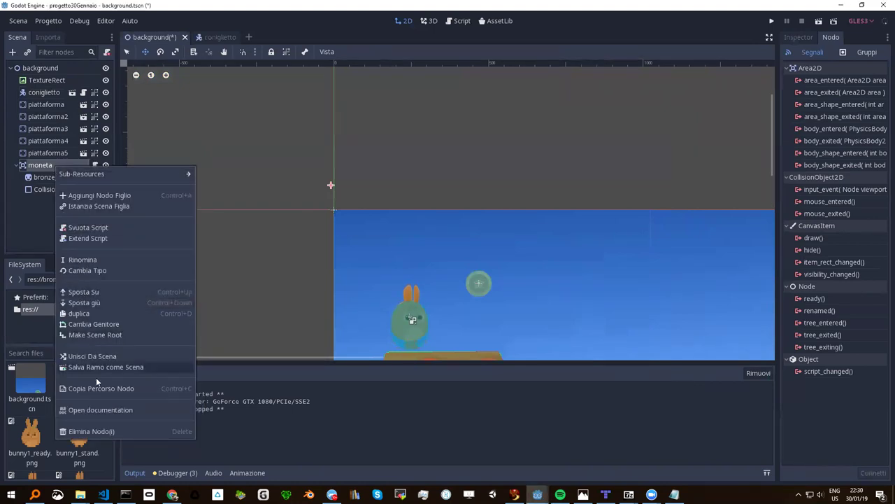
click(104, 228)
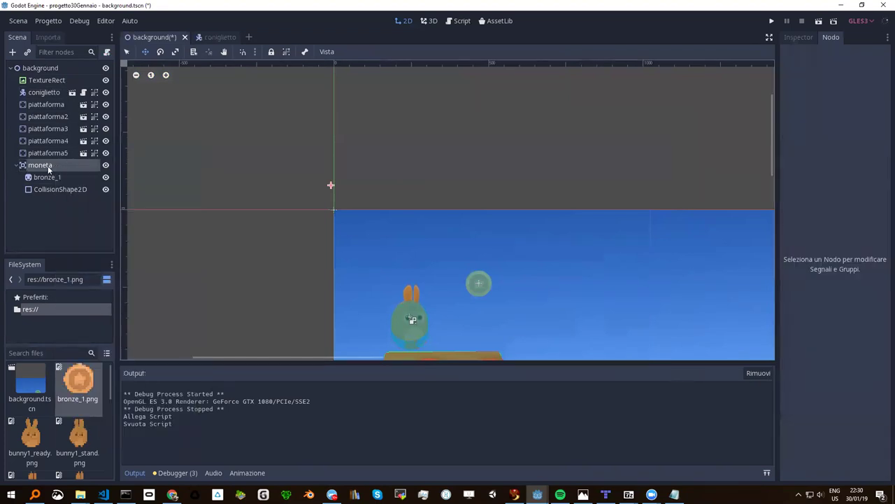
Attach a new background.gd script extending Node2D to background, then select moneta.
click(55, 69)
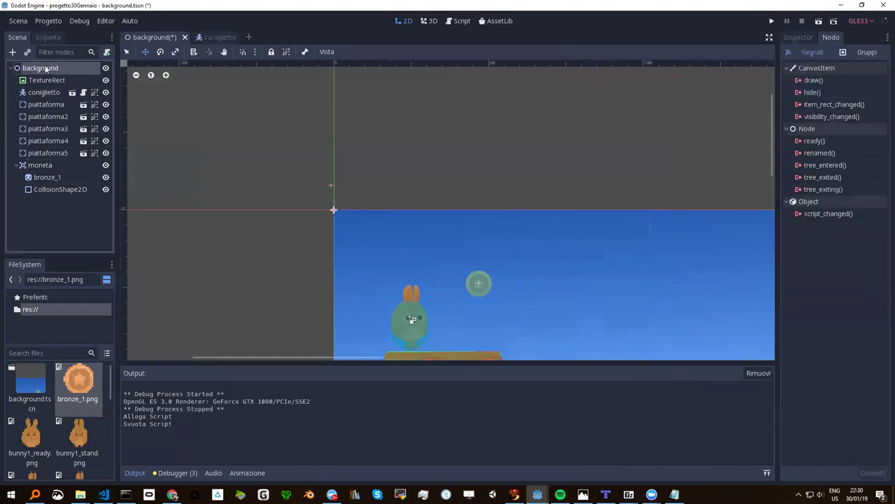
click(107, 54)
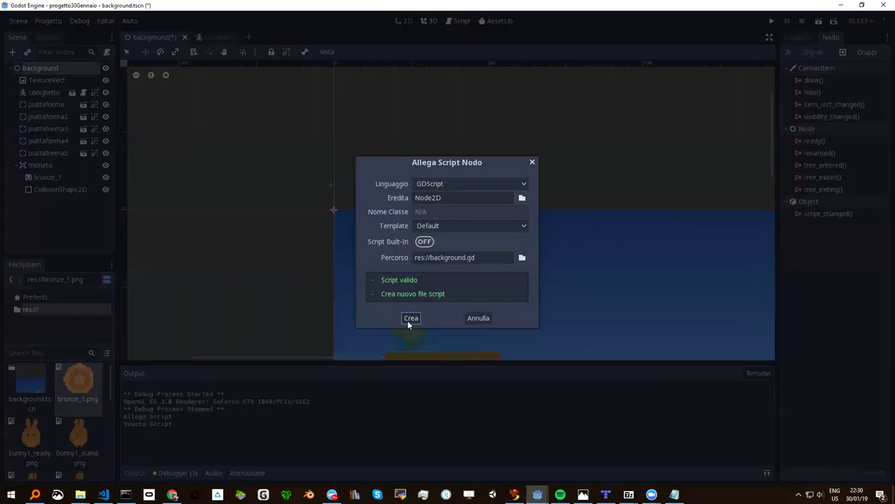
click(411, 319)
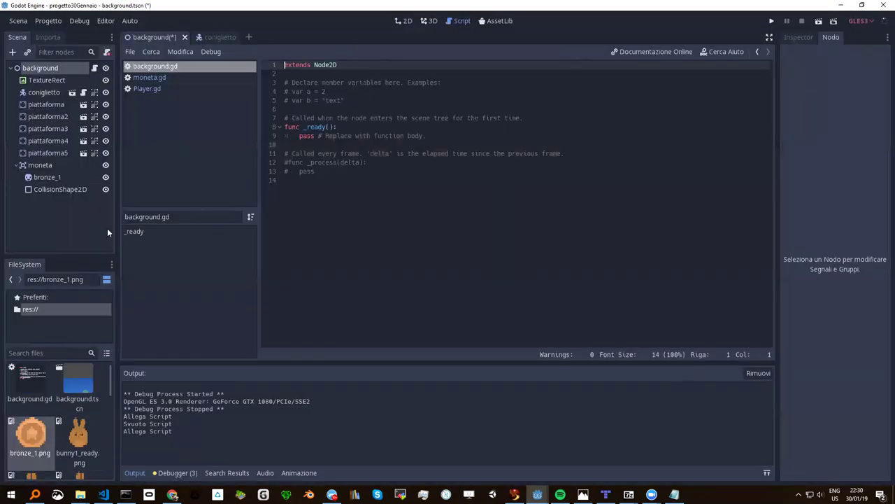
click(42, 164)
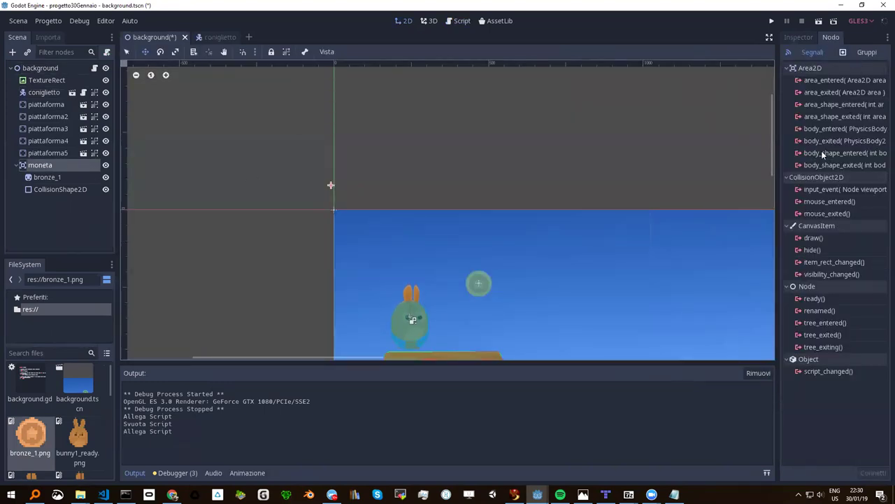
Connect moneta's body_entered signal to the background node, creating _on_moneta_body_entered in background.gd.
click(827, 129)
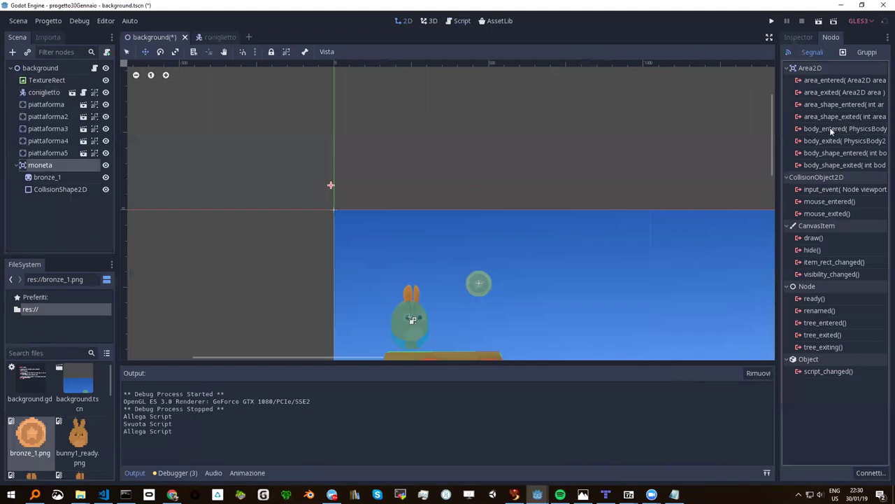
double_click(828, 129)
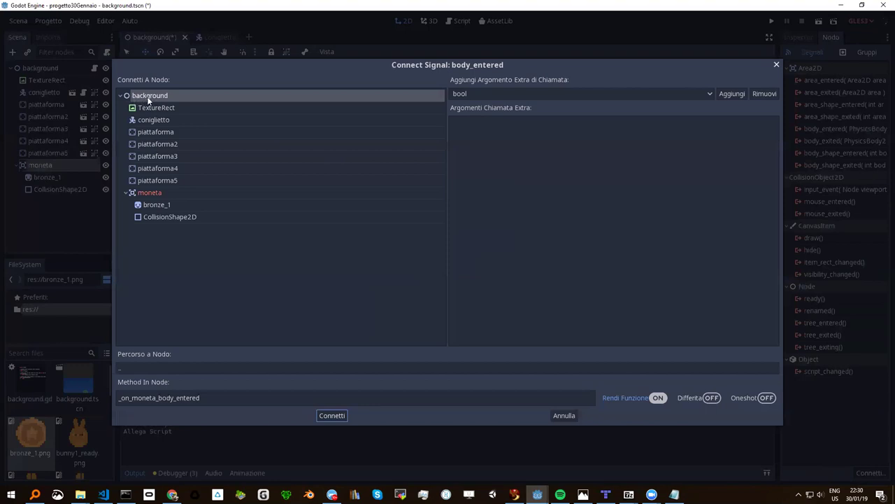
drag(156, 66, 163, 109)
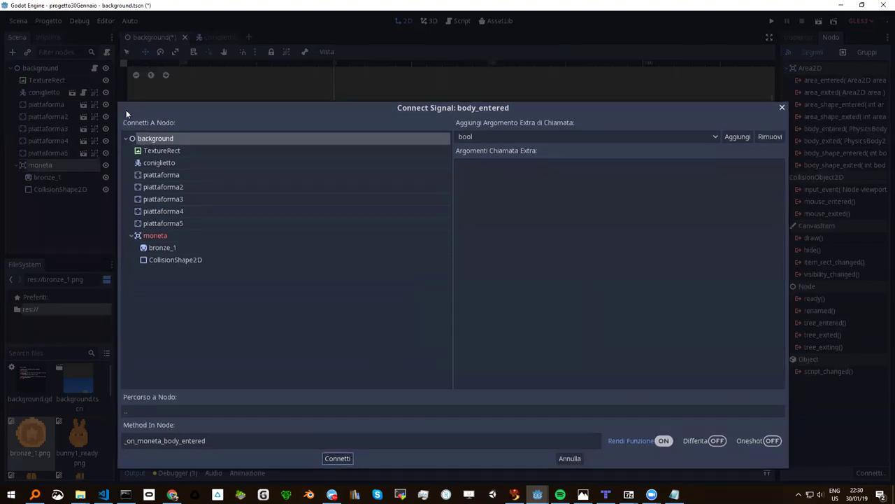
double_click(167, 138)
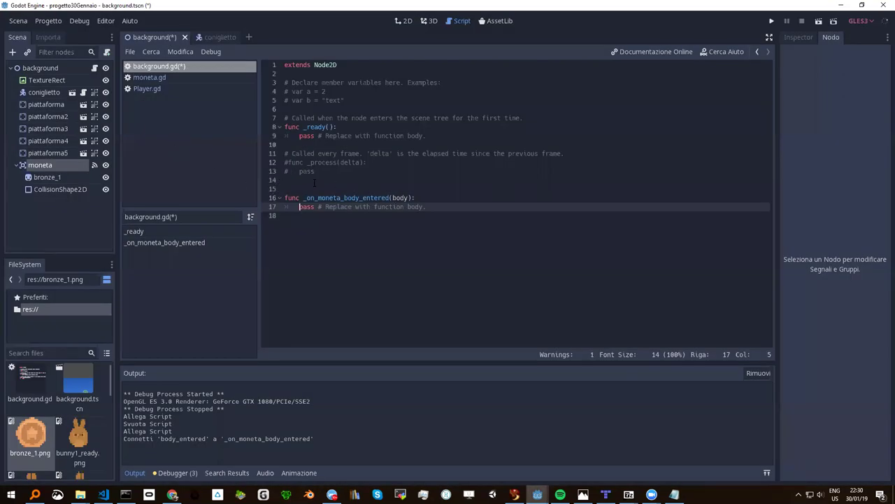
Replace the placeholder body of _on_moneta_body_entered with $moneta.queue_free().
drag(284, 198, 444, 212)
key(shift+Down)
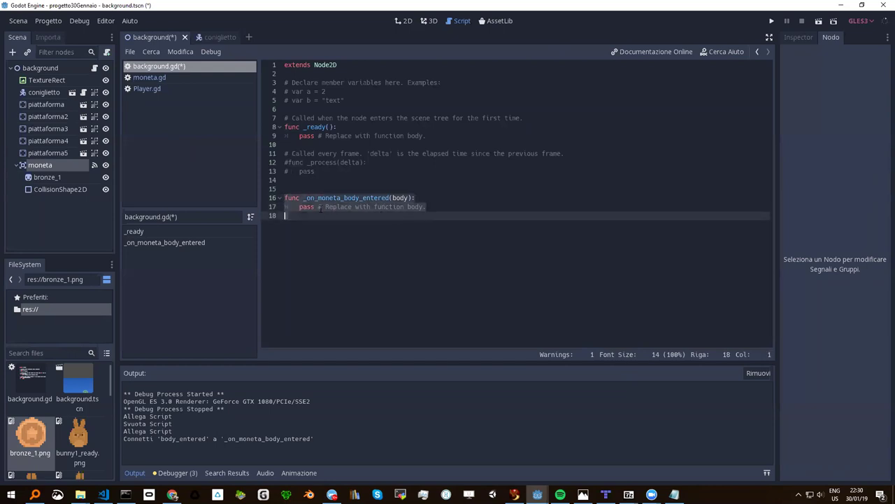
click(313, 210)
click(350, 207)
drag(350, 207, 442, 209)
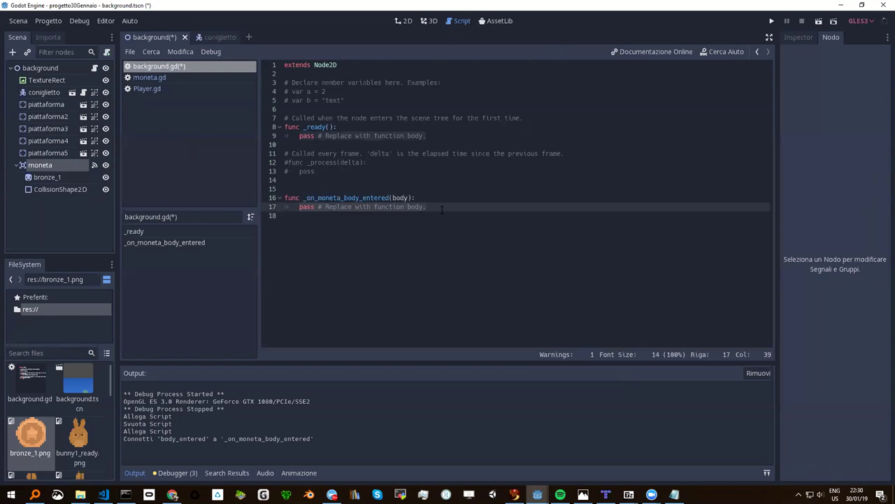
text($)
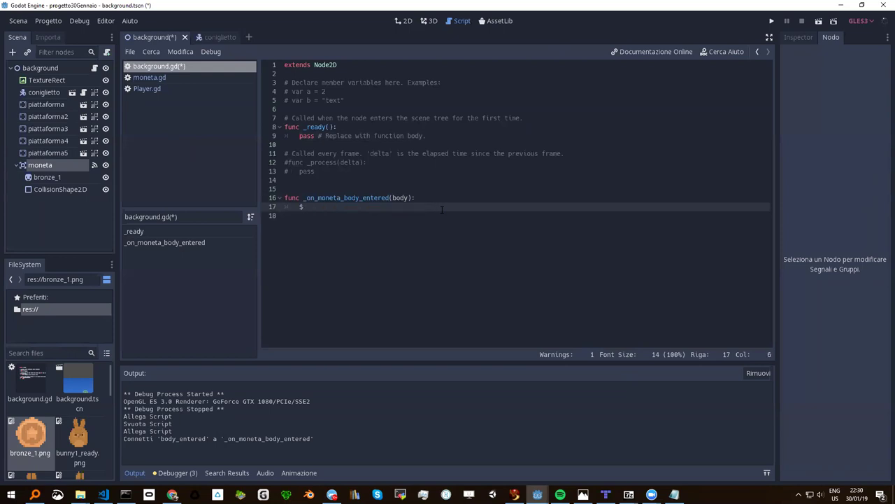
text(moneta)
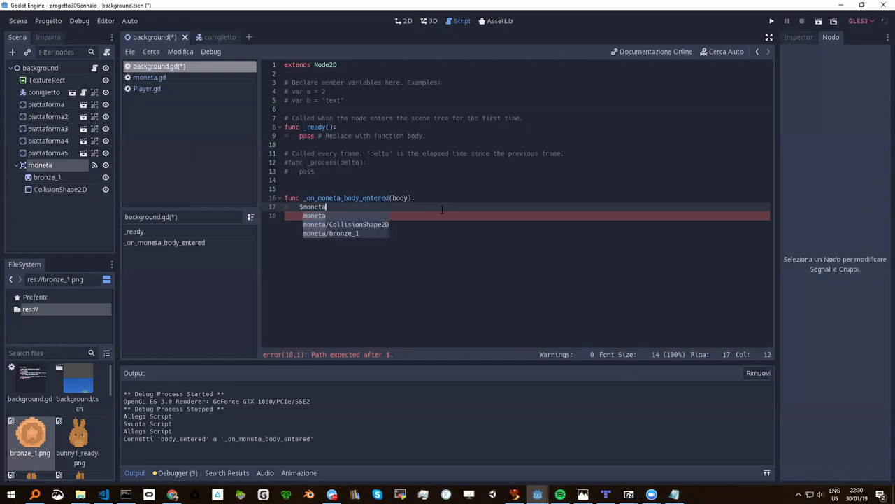
text(.)
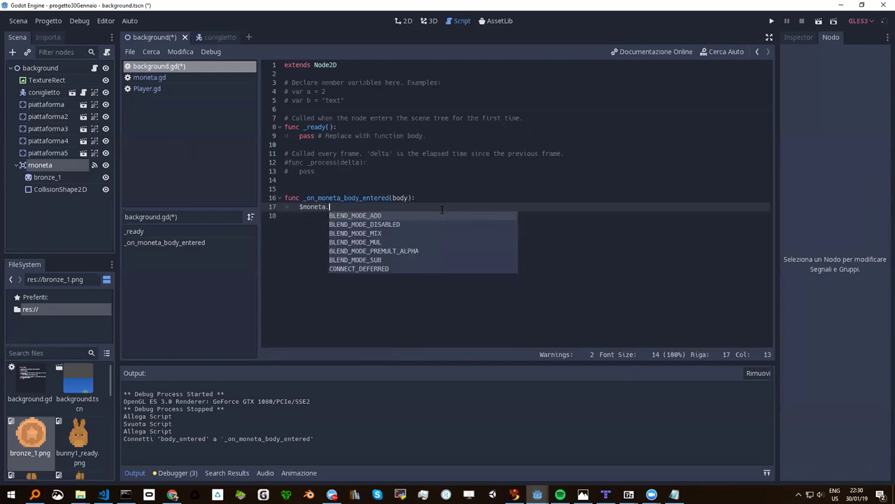
key(BackSpace)
key(BackSpace)
key(BackSpace)
key(BackSpace)
key(BackSpace)
key(BackSpace)
key(BackSpace)
key(BackSpace)
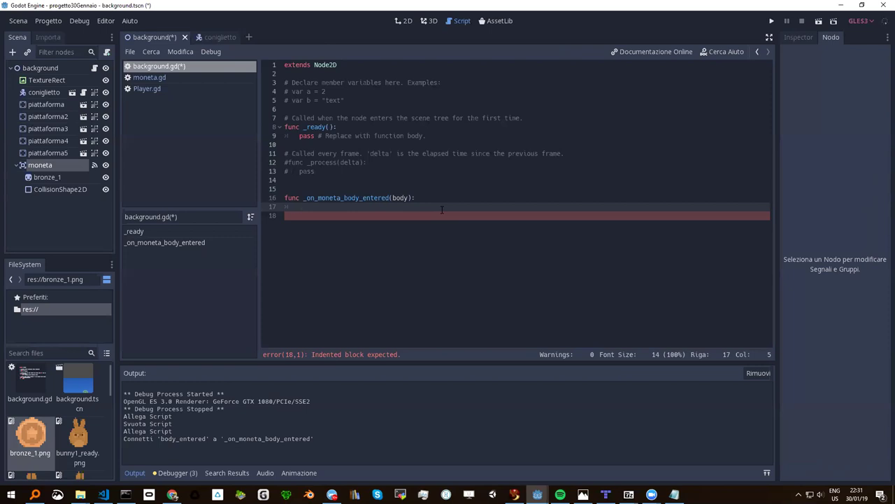
text($moneta.qu)
key(Return)
Check the $moneta.queue_free() line and save background.gd.
key(Left)
key(Left)
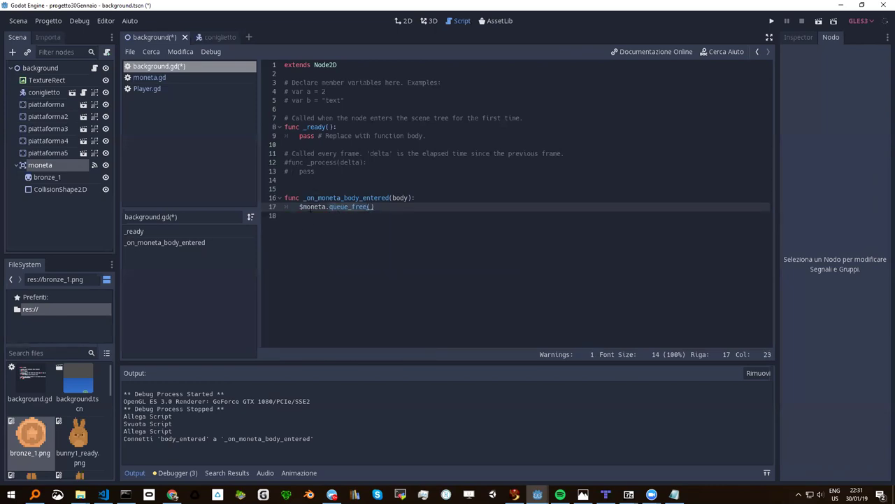
double_click(307, 207)
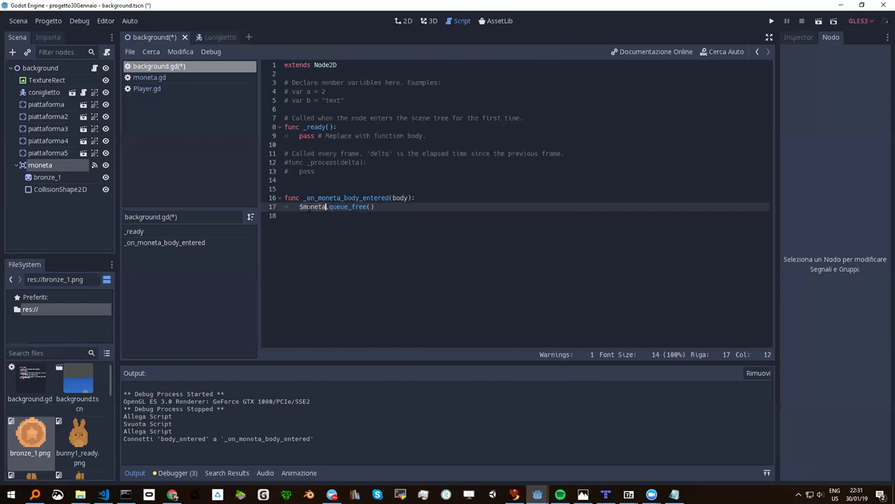
triple_click(315, 208)
click(314, 208)
key(ctrl+s)
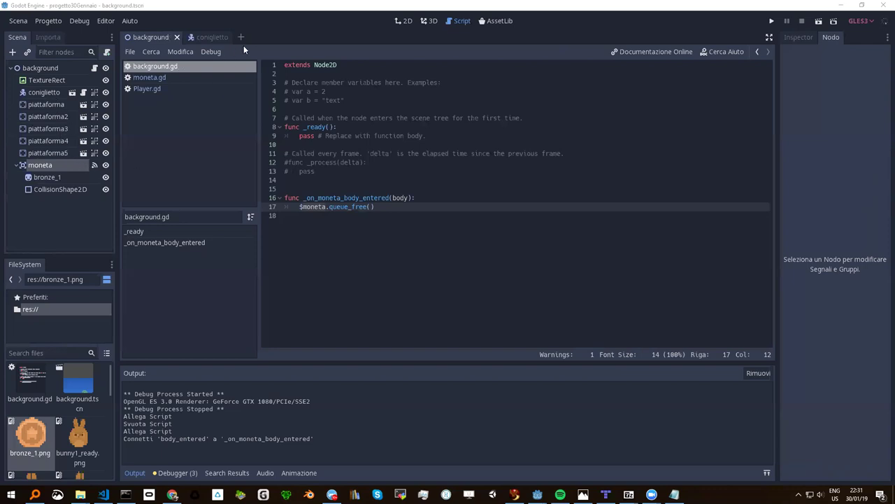
In the 2D view, follow moneta's body_entered connection to _on_moneta_body_entered in the script.
click(405, 21)
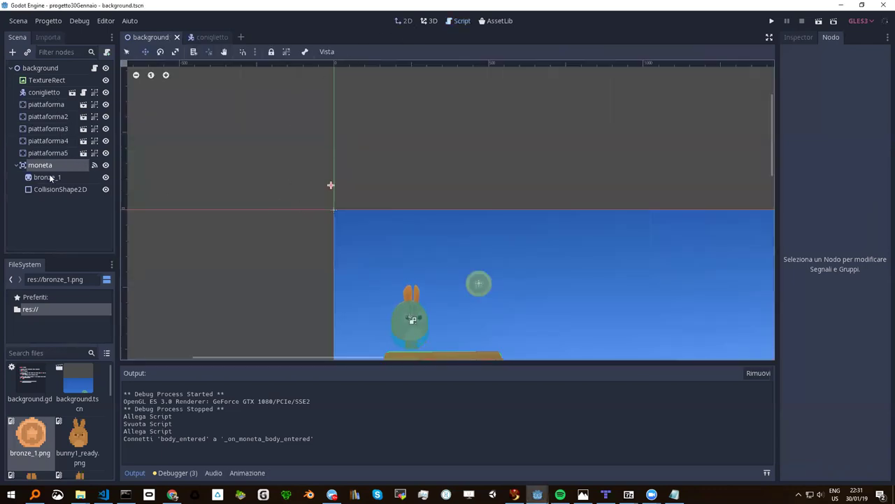
click(94, 168)
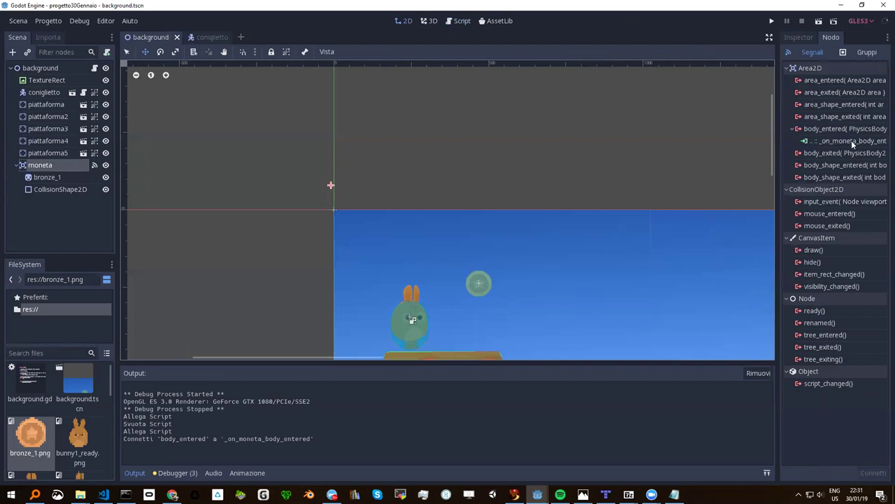
double_click(854, 140)
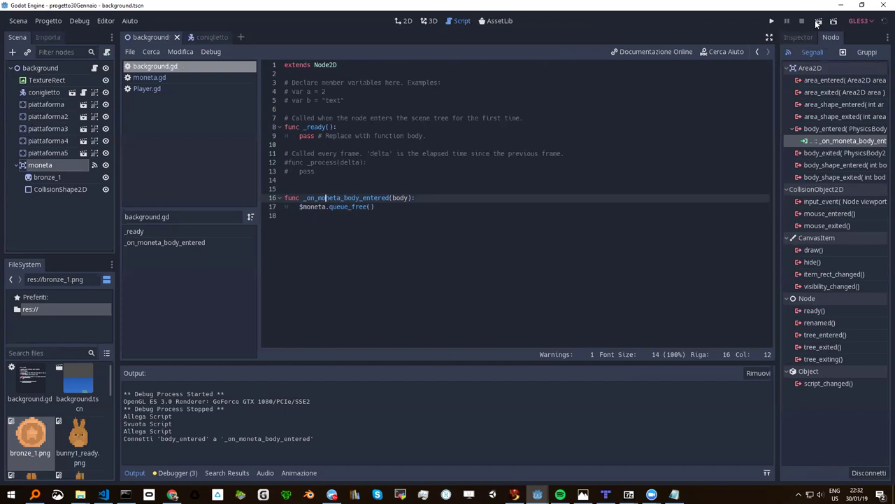
Play the scene, walk and jump the bunny into the coin, then stop the game.
click(818, 21)
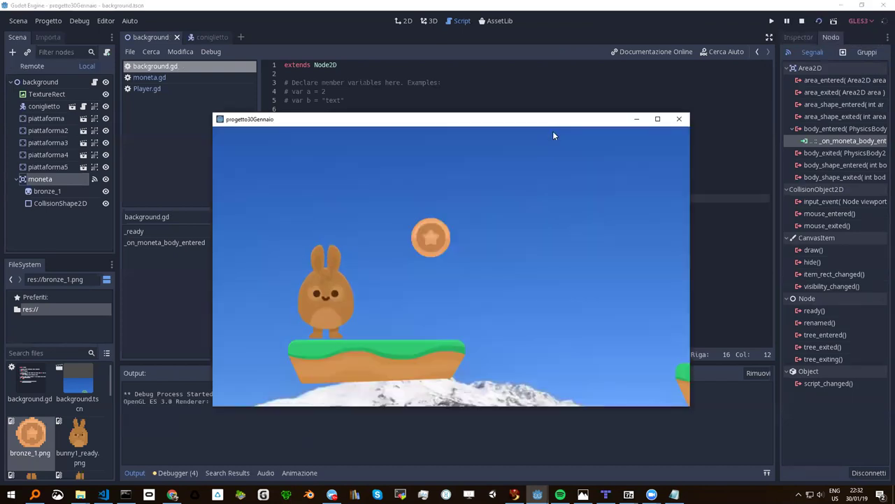
key(Right)
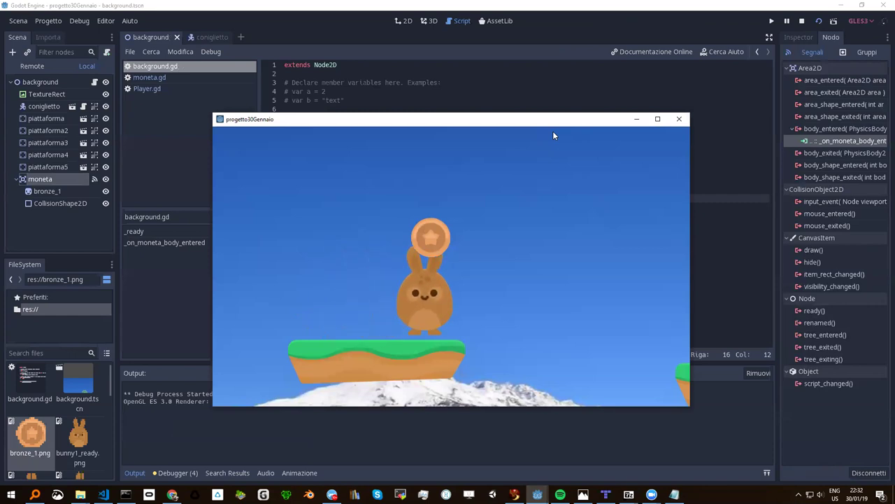
key(Up)
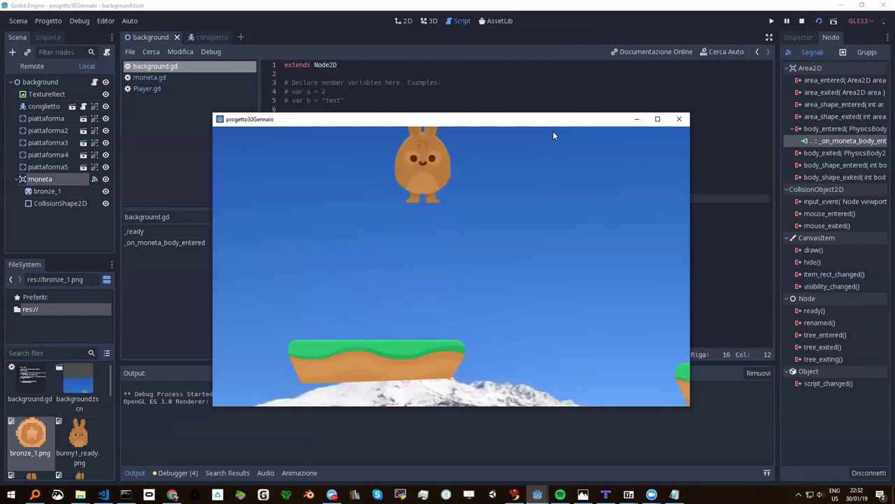
key(Left)
key(Right)
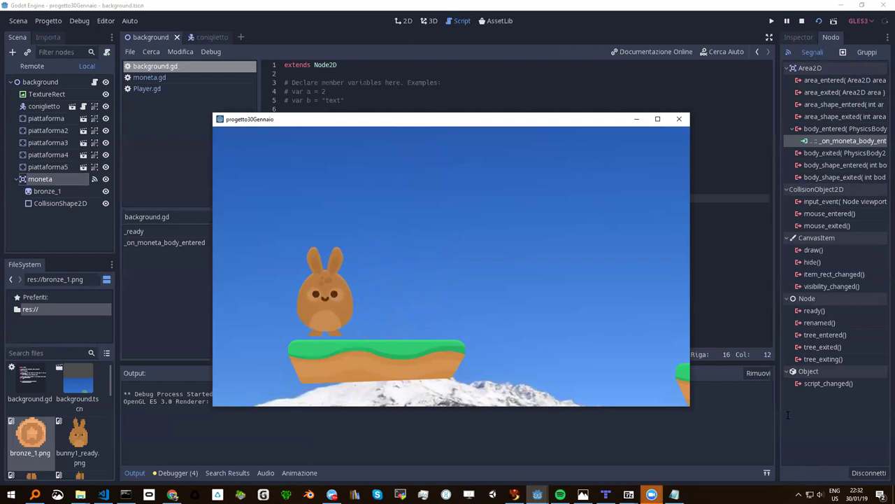
click(787, 415)
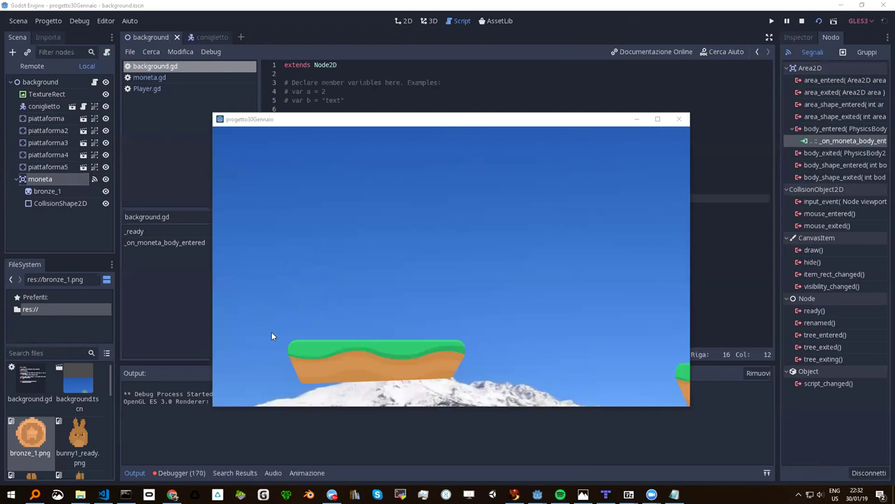
click(679, 119)
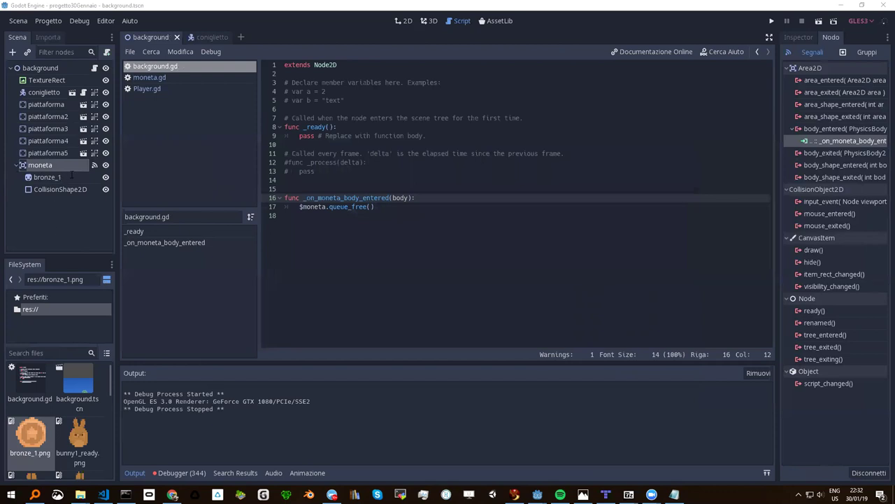
Save the moneta node branch as the scene moneta.tscn.
click(37, 168)
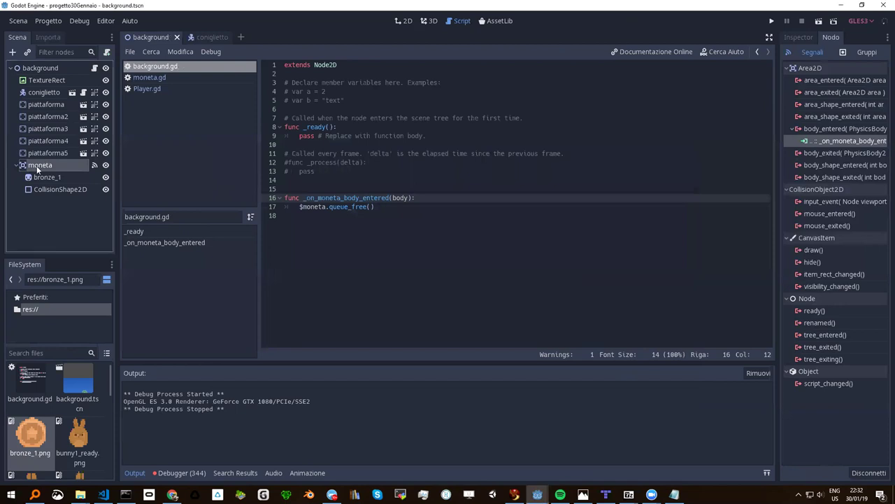
right_click(37, 168)
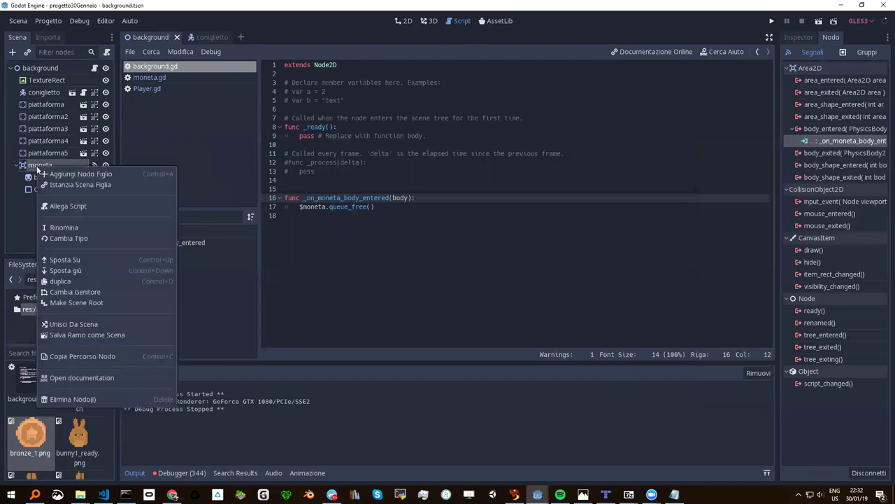
click(73, 336)
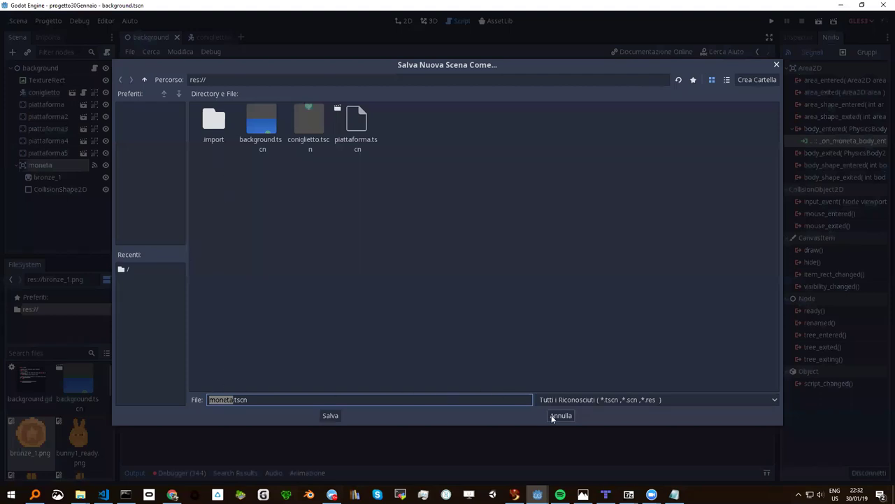
click(324, 415)
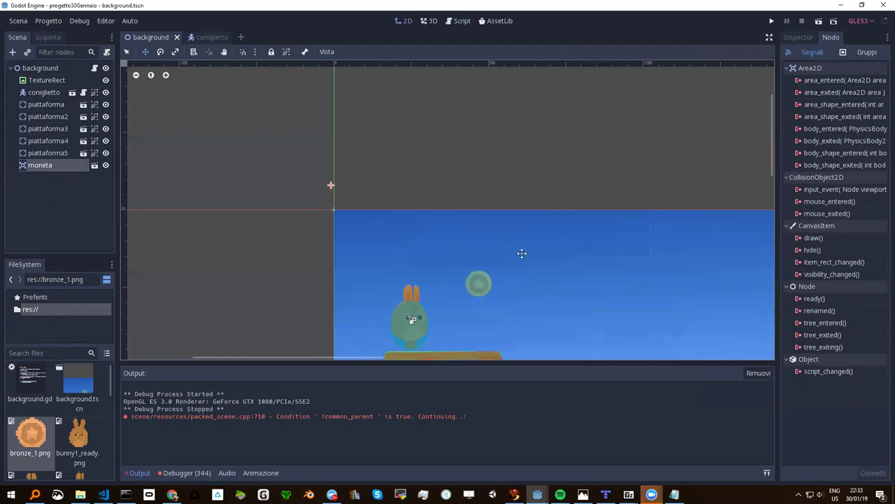
scroll(507, 246, down, 2)
scroll(483, 292, down, 1)
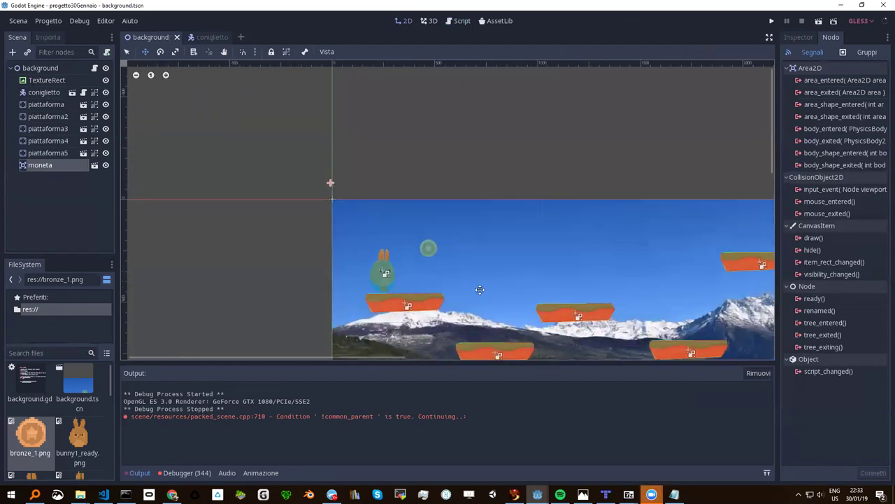
scroll(473, 286, down, 1)
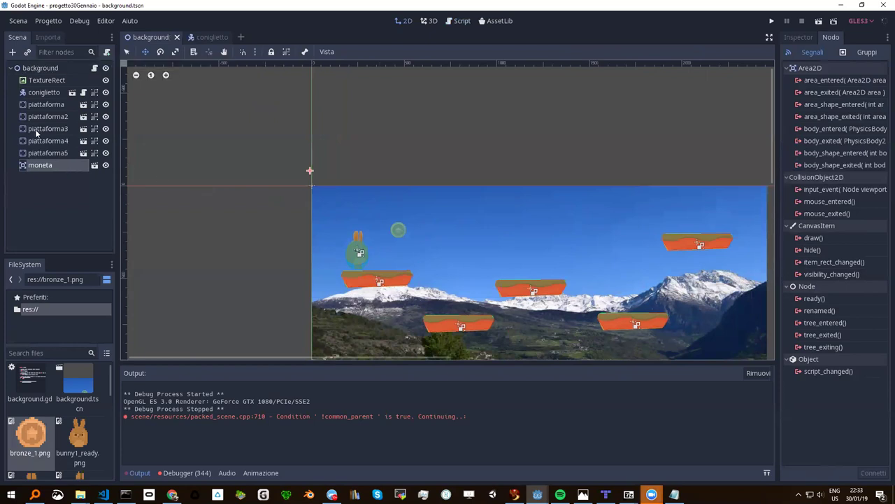
Duplicate the moneta coin as moneta2 and drag it up-left of the original.
click(45, 166)
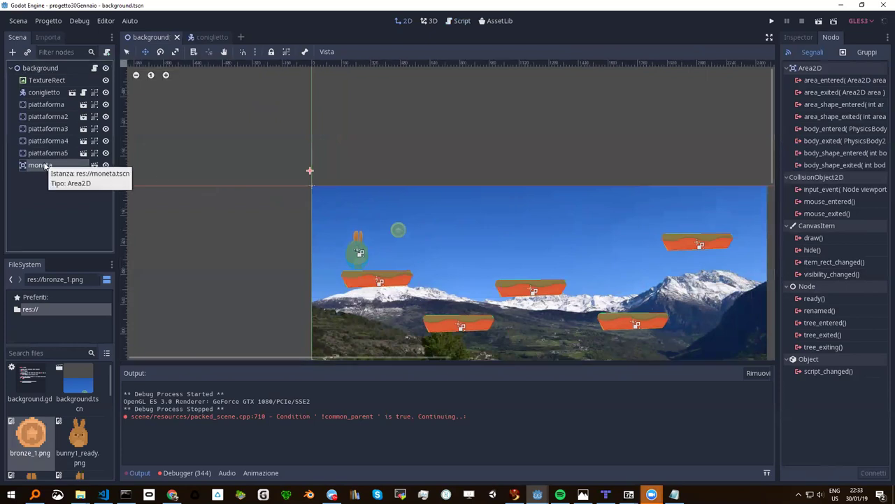
key(ctrl+d)
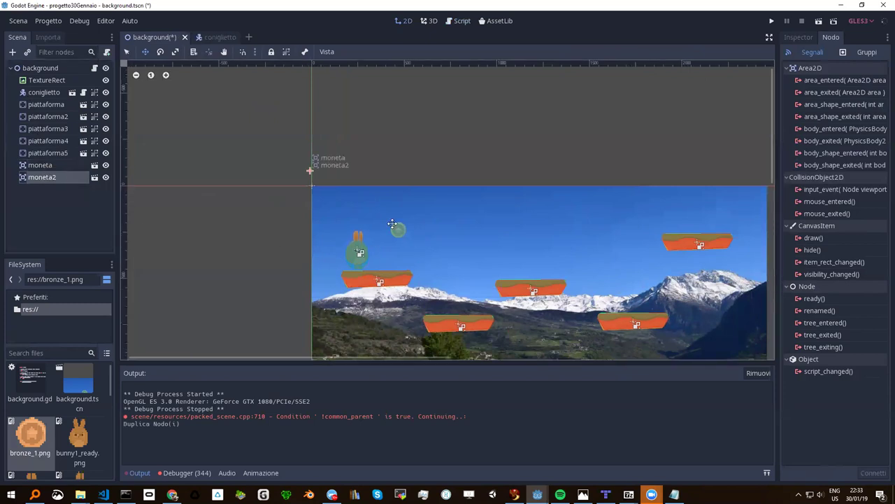
drag(397, 229, 372, 210)
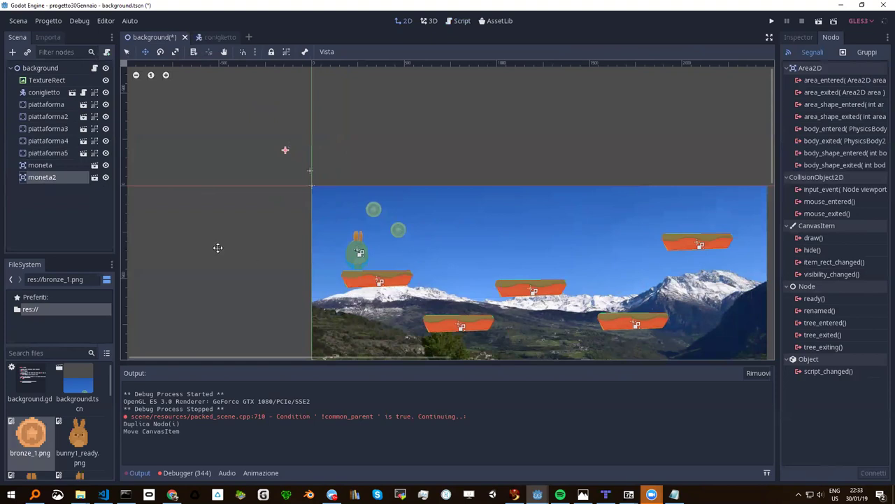
click(48, 165)
click(48, 176)
Open moneta.tscn in its own tab, run it with F6, then return to the background scene.
click(95, 178)
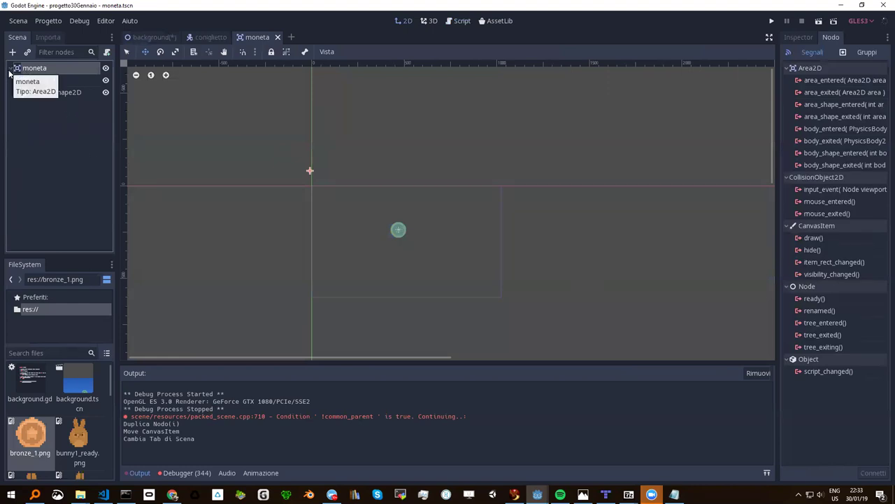
key(F6)
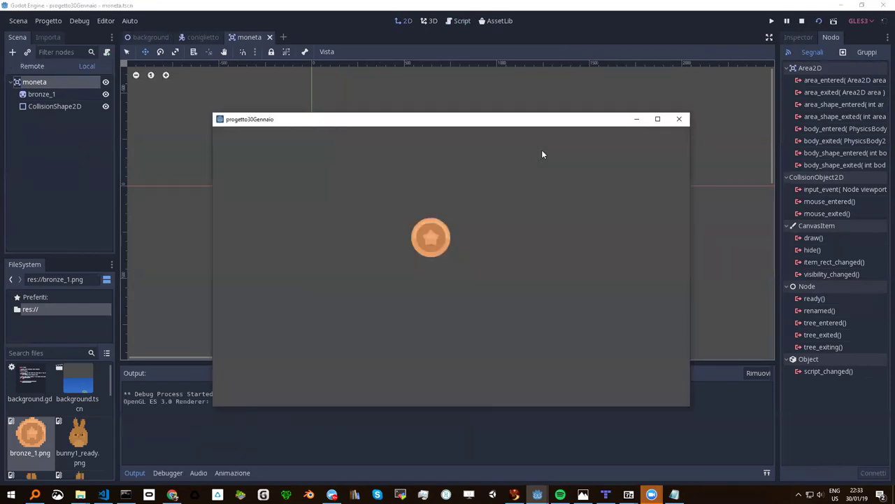
click(680, 119)
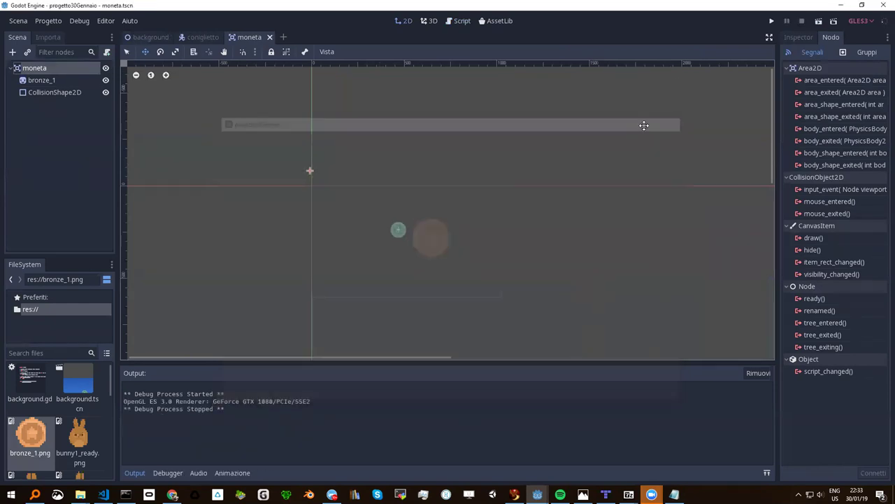
click(144, 36)
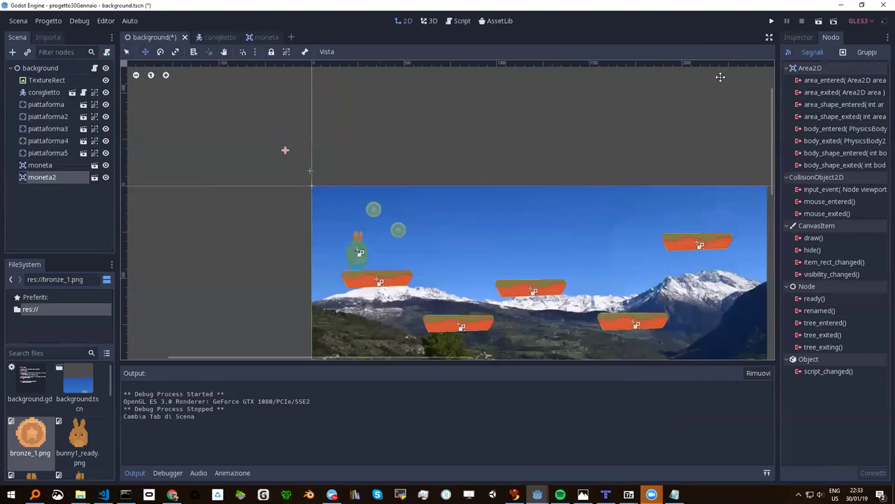
Run the level and jump the bunny around, checking both coins float above its platform.
click(819, 21)
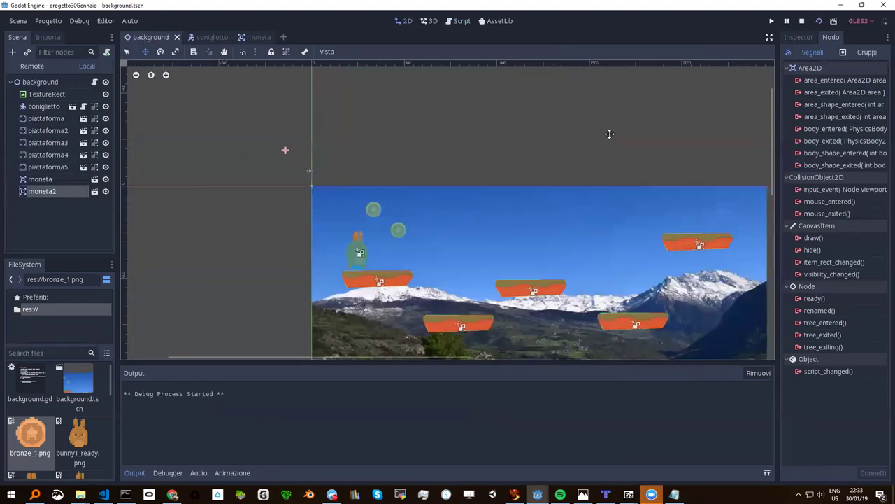
key(Up)
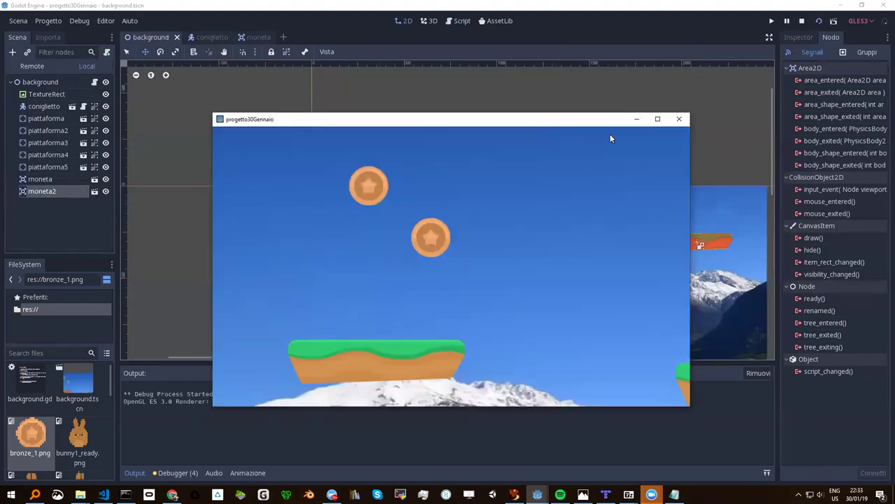
key(Right)
key(Left)
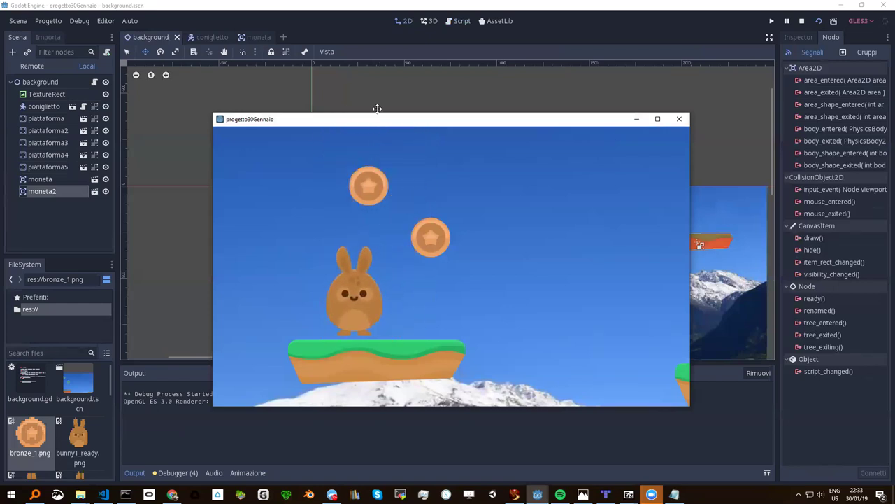
click(58, 179)
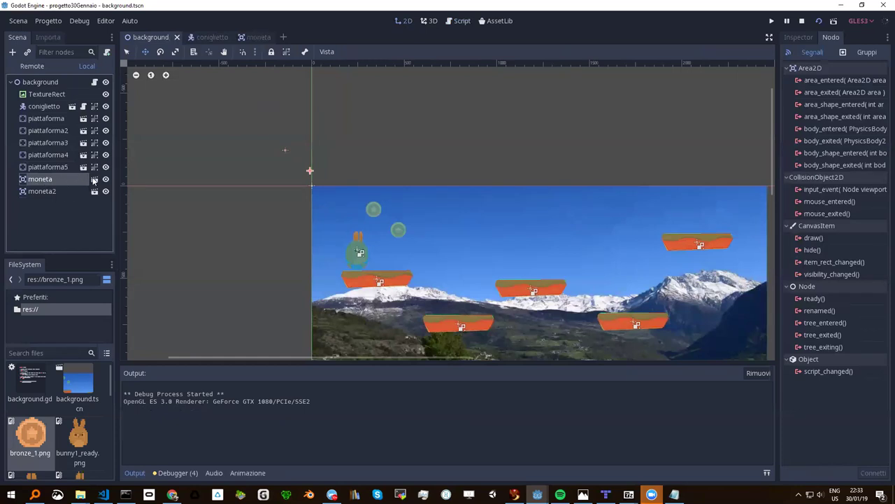
click(95, 179)
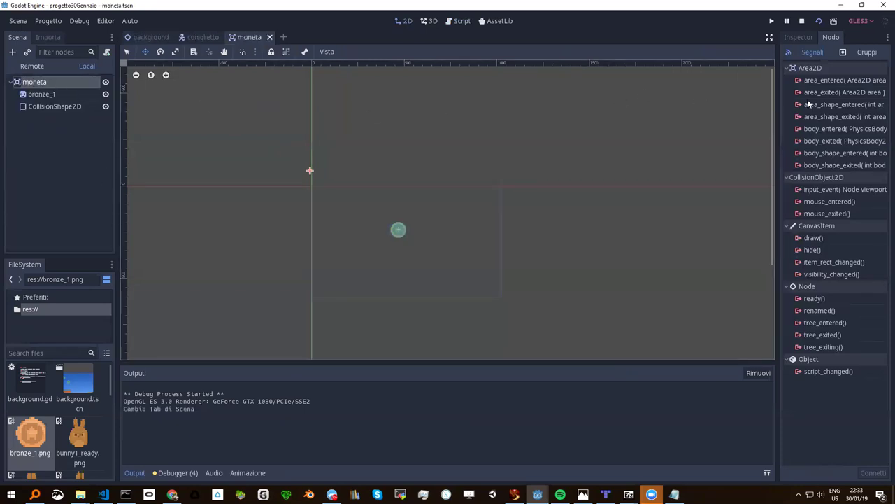
click(832, 129)
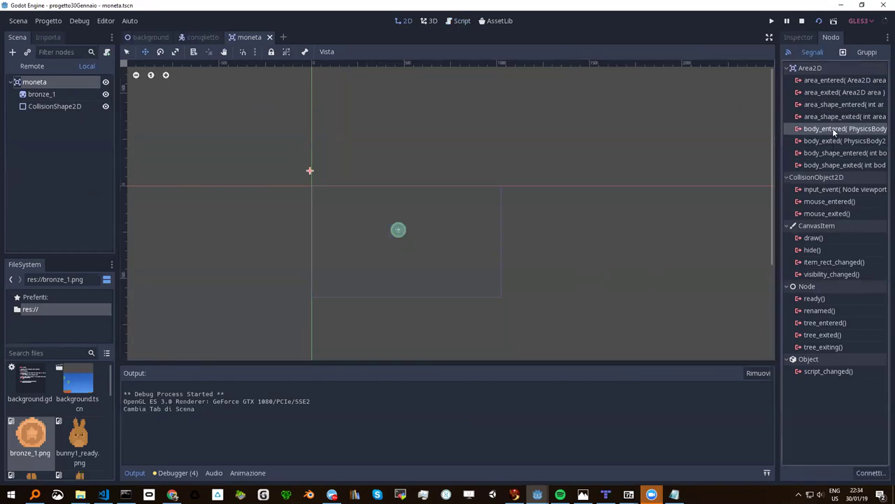
double_click(829, 128)
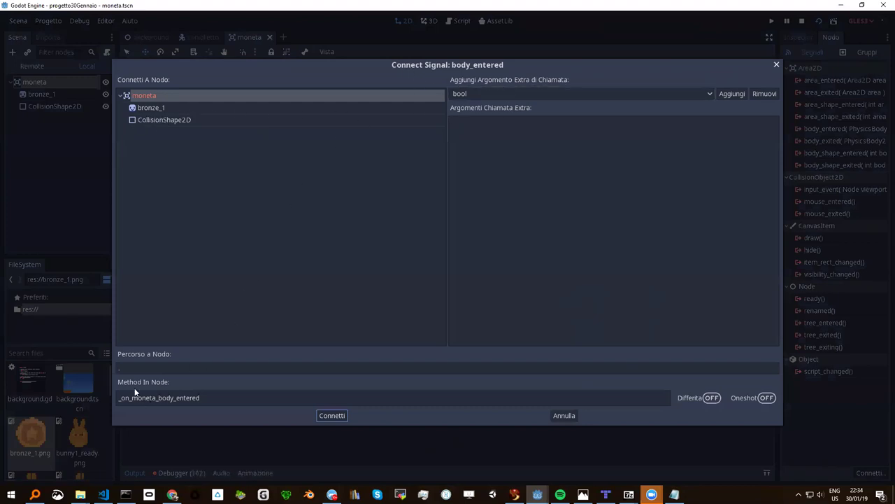
click(777, 66)
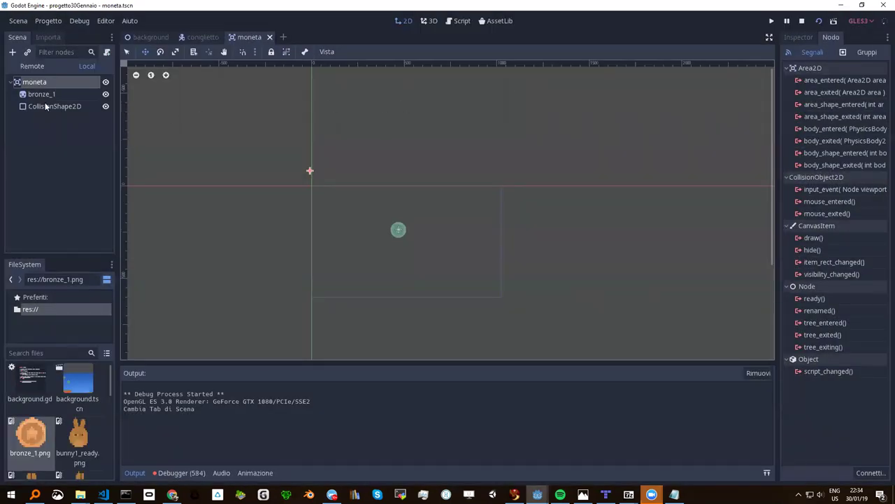
click(143, 37)
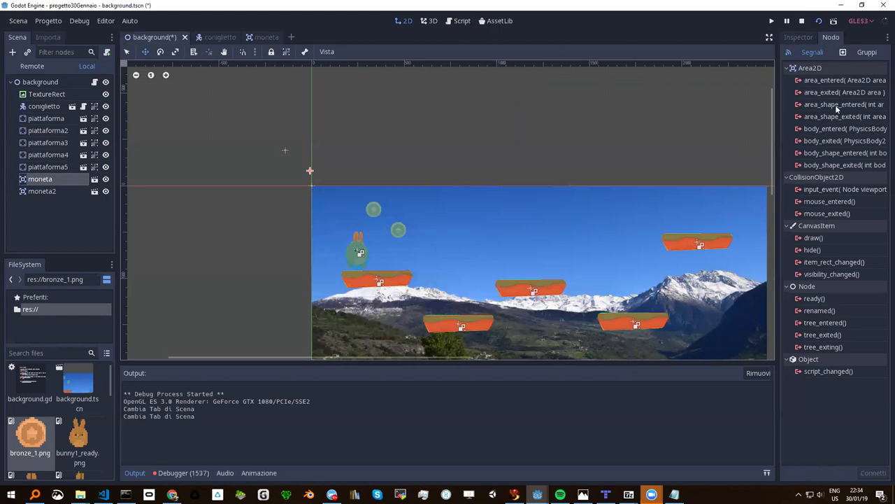
Connect body_entered for moneta and moneta2 to the script, creating _on_moneta2_body_entered.
double_click(832, 130)
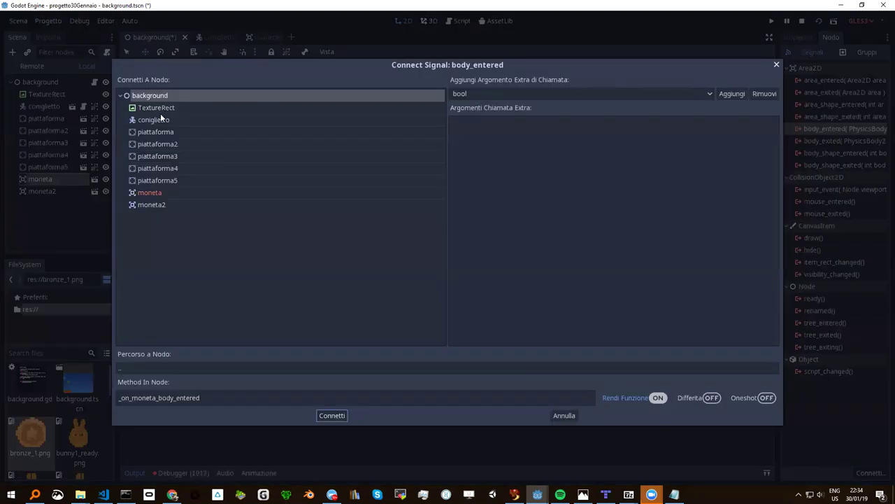
double_click(160, 96)
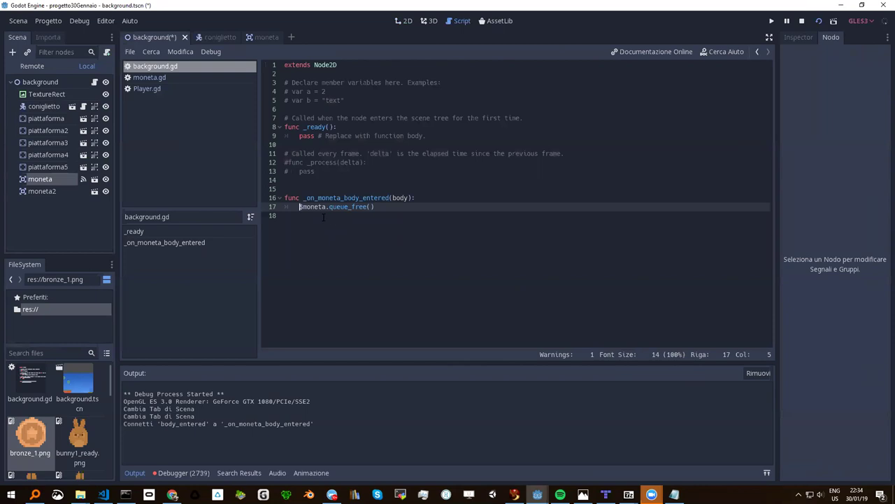
click(39, 191)
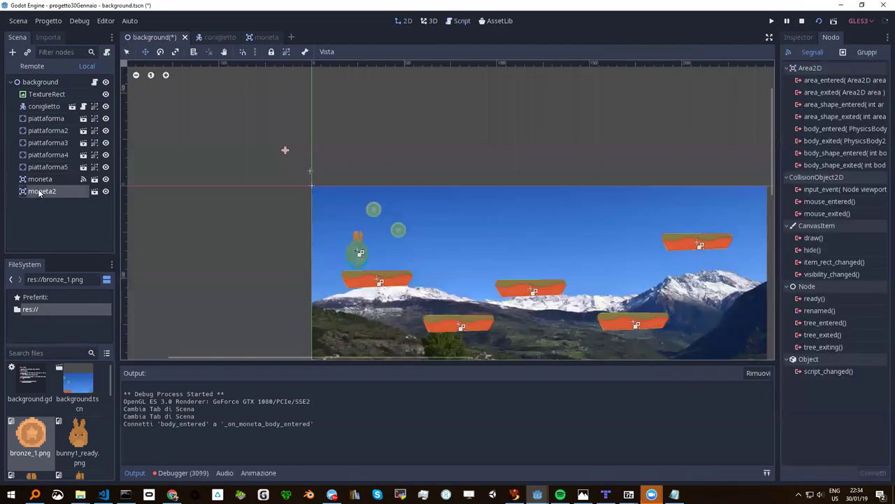
click(830, 130)
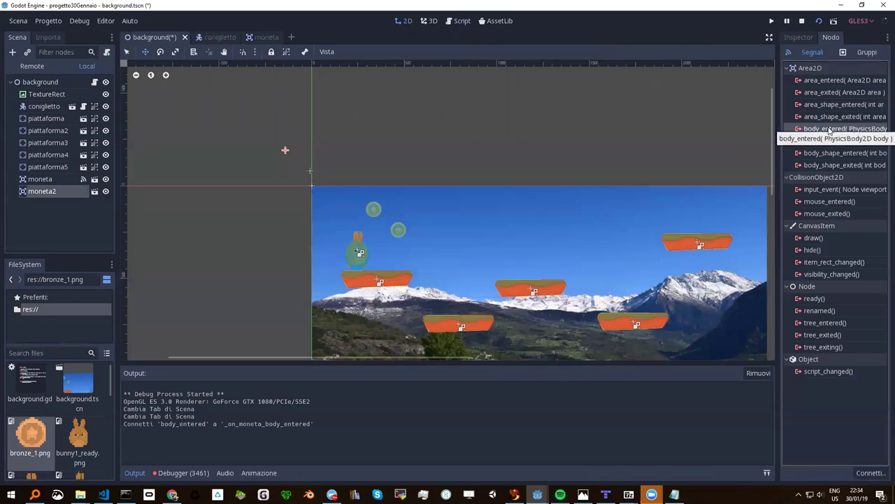
double_click(830, 129)
double_click(171, 95)
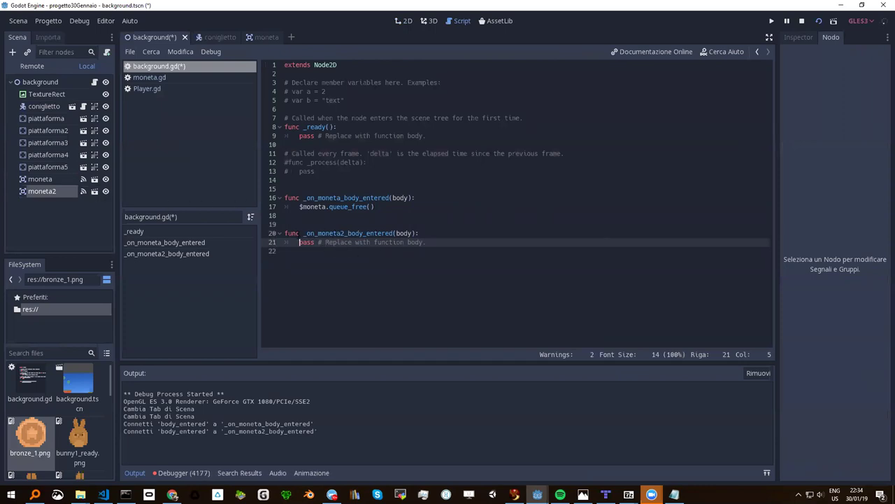
Make _on_moneta2_body_entered call $moneta2.queue_free() and save the script.
click(368, 233)
drag(319, 242, 427, 242)
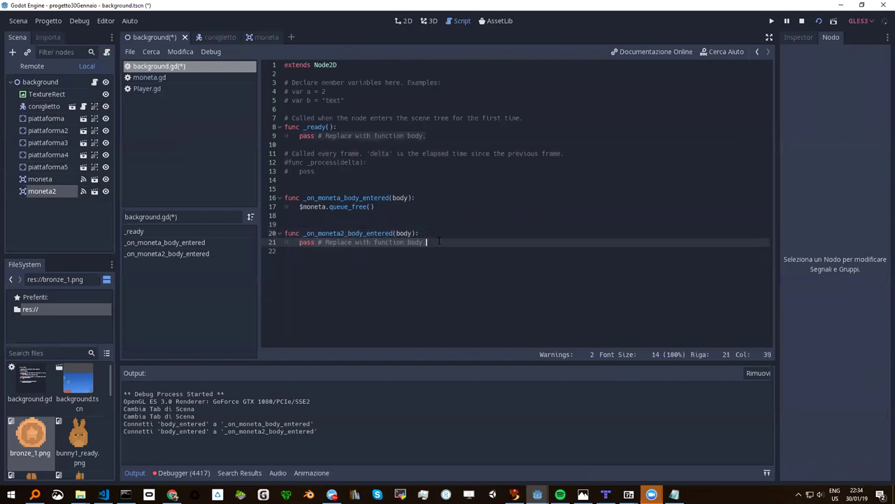
key(BackSpace)
text($moneta2.)
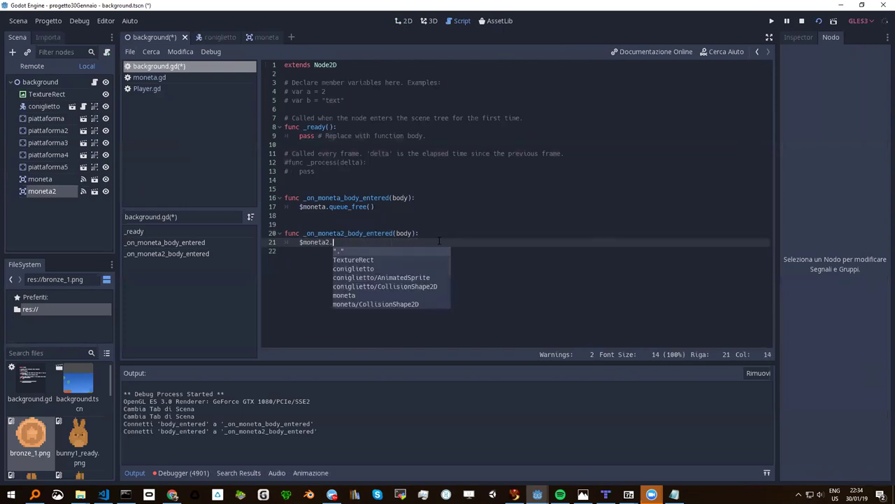
text(queue_free)
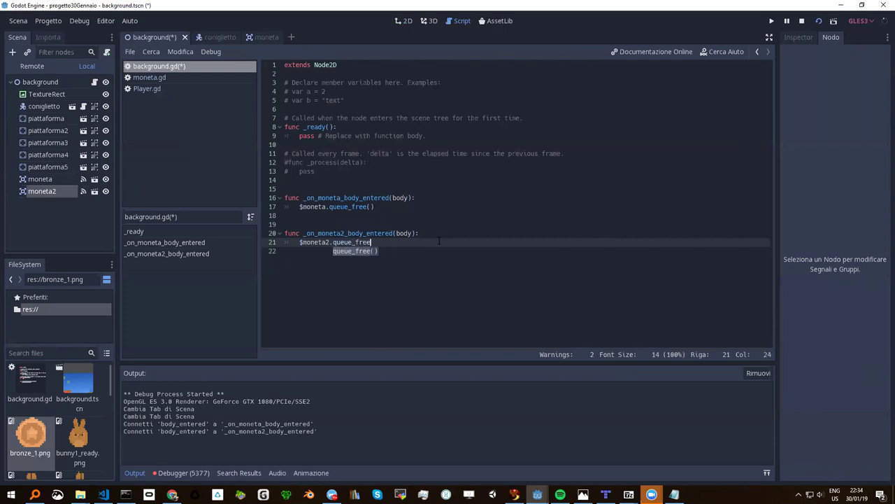
key(Return)
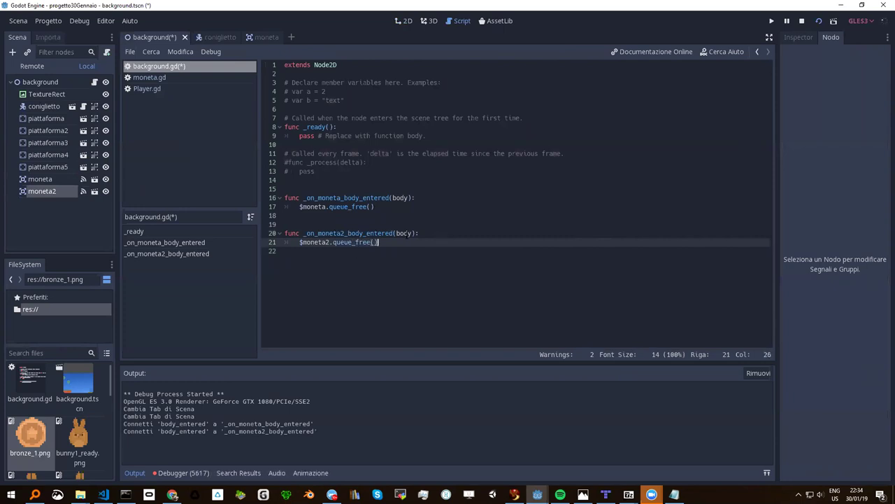
click(331, 243)
key(ctrl+s)
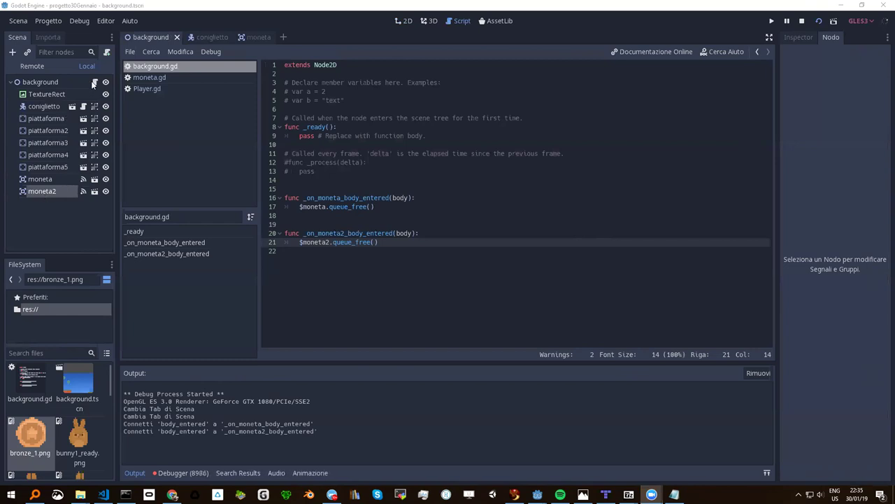
Rename the root node from background to gioco.
click(35, 84)
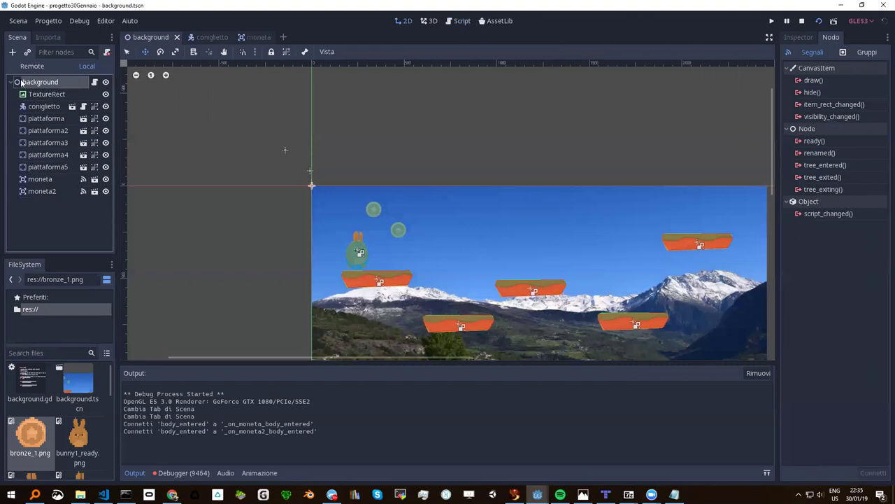
double_click(39, 83)
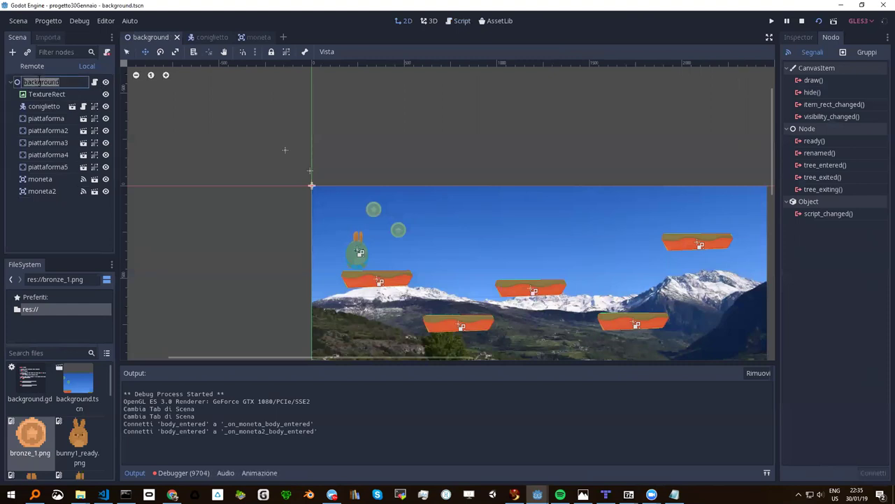
text(livell)
key(BackSpace)
key(BackSpace)
key(BackSpace)
text(gioco)
key(Return)
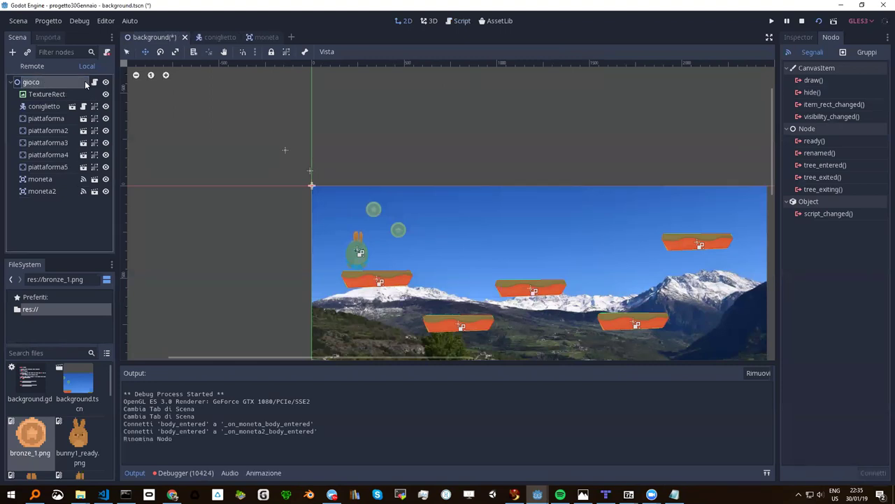
Review the two coin handlers' queue_free() calls in background.gd.
click(95, 83)
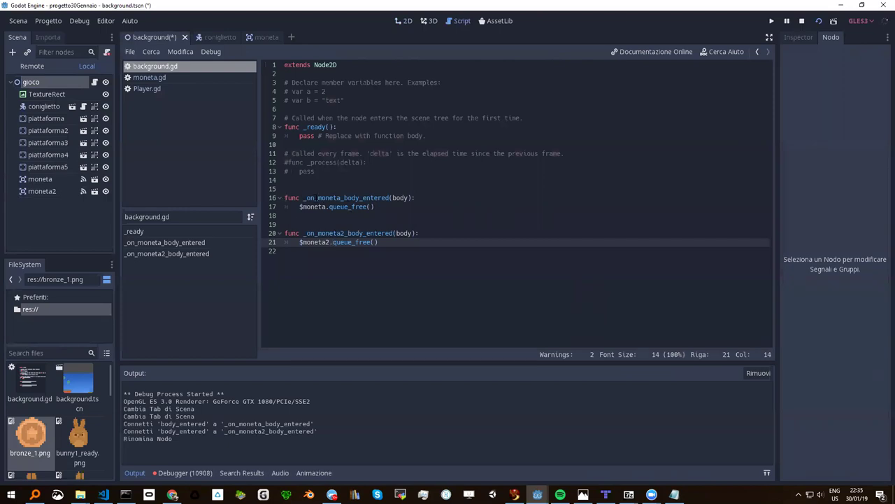
double_click(339, 198)
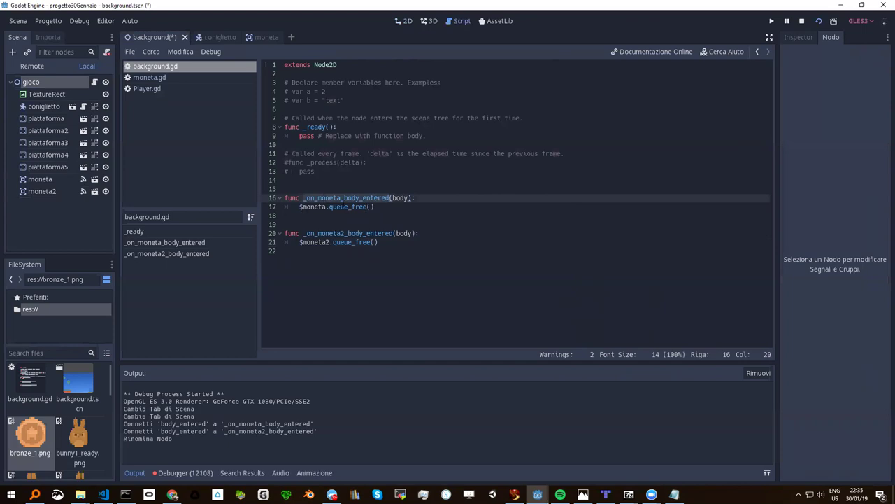
click(374, 206)
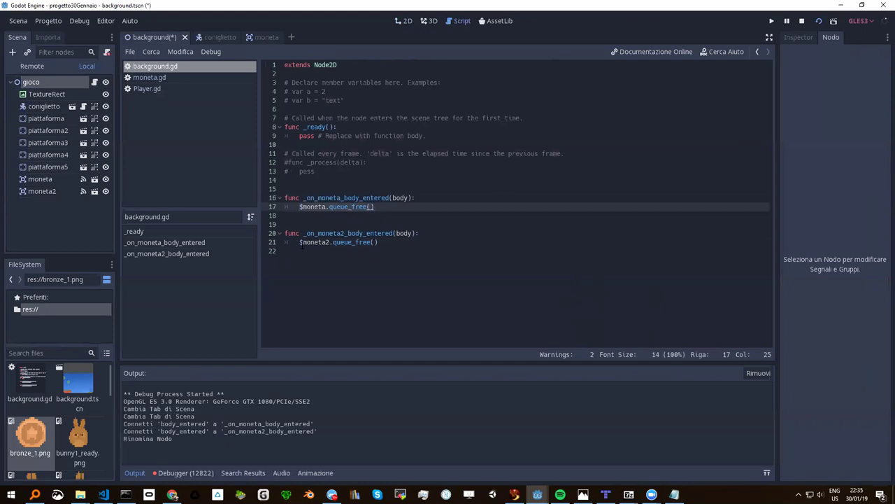
click(375, 242)
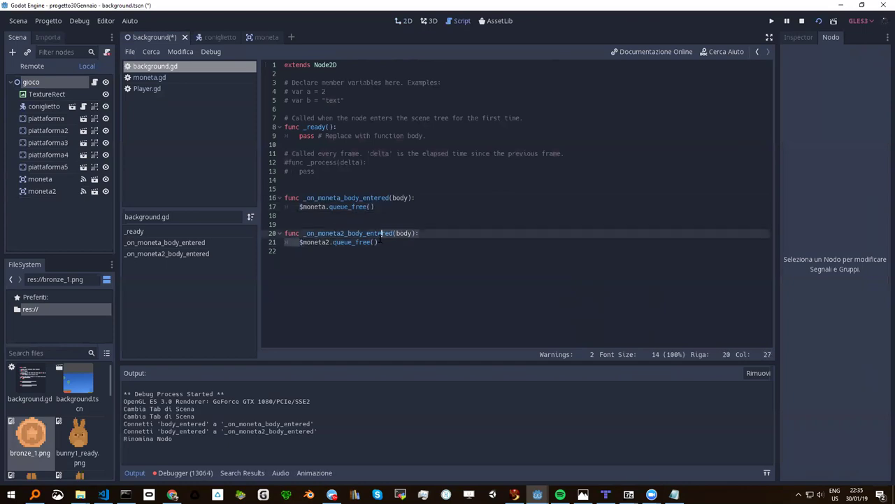
click(302, 206)
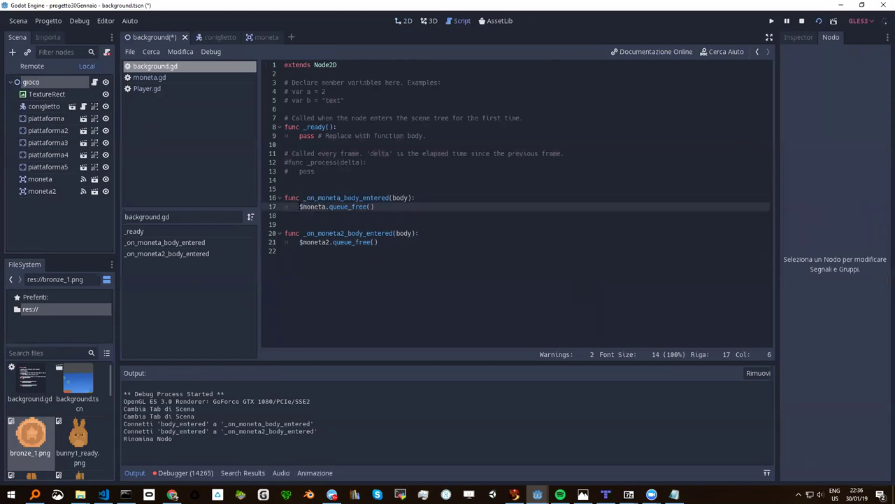
Select the moneta coin node in the scene tree, leaving its name unchanged.
click(32, 83)
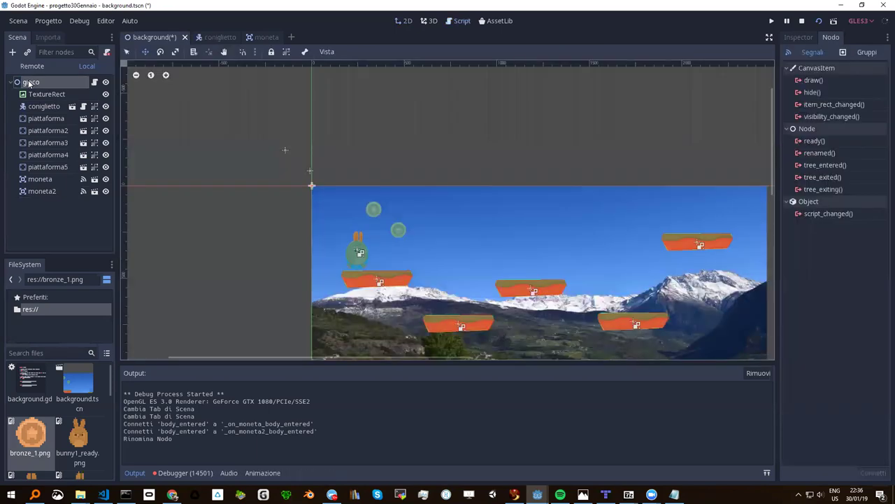
click(38, 183)
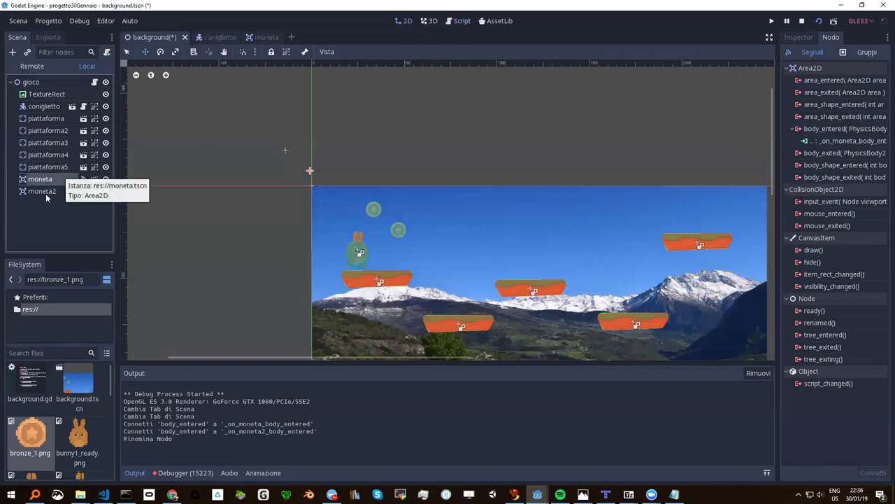
click(46, 193)
click(49, 179)
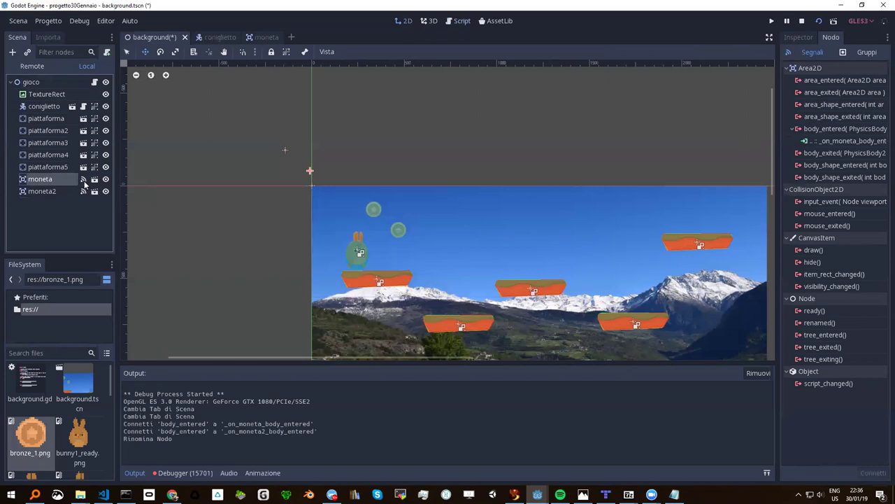
double_click(39, 181)
key(Return)
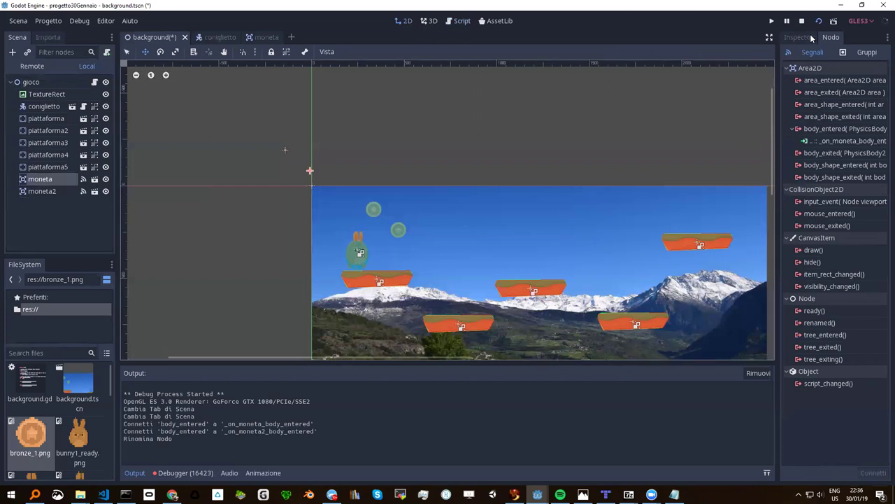
Connect moneta's body_entered signal to _on_moneta_body_entered and select its handler lines 16–17.
click(808, 38)
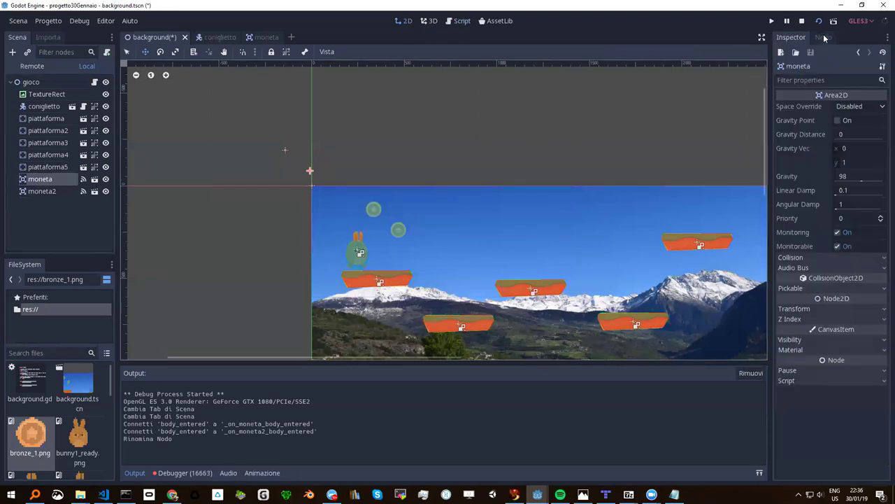
click(825, 38)
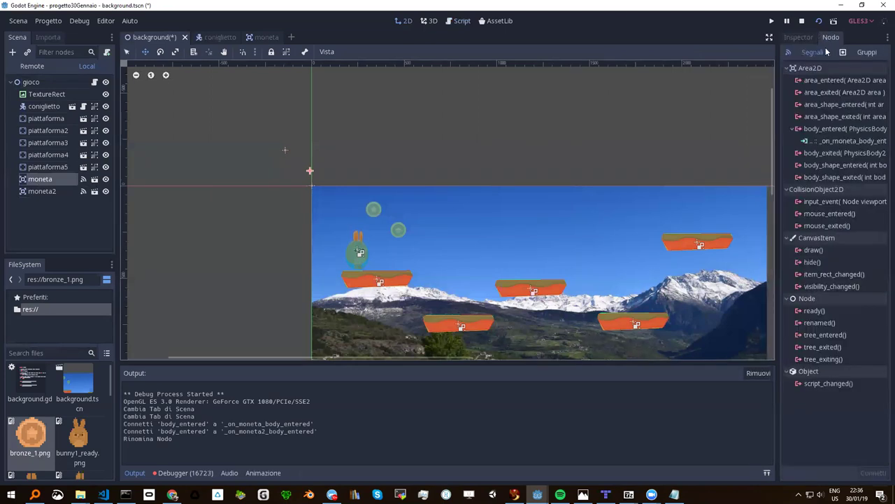
click(827, 129)
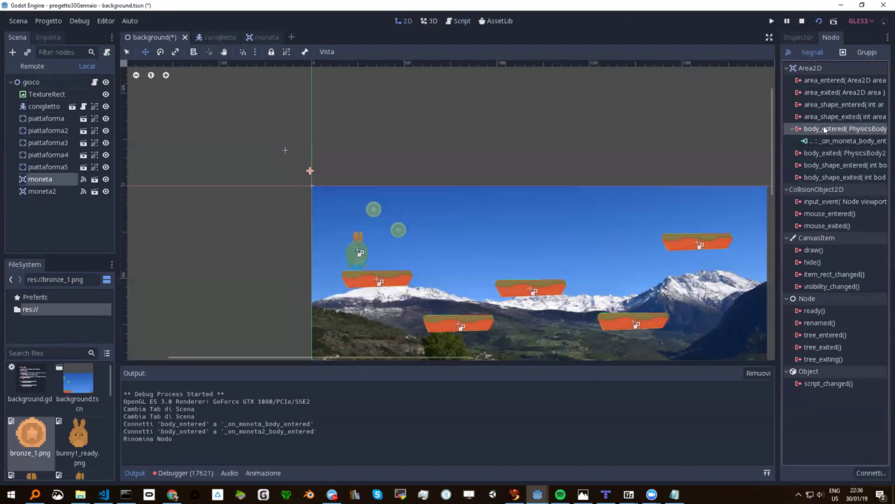
double_click(824, 130)
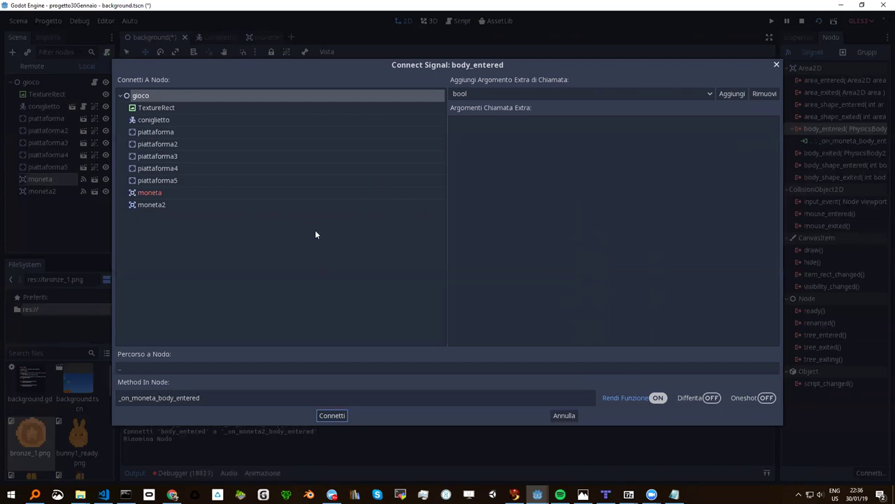
double_click(143, 96)
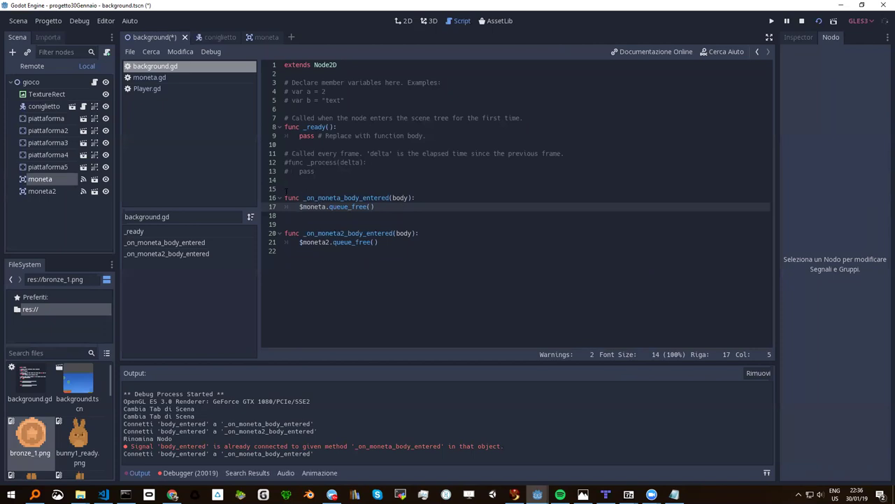
drag(284, 198, 384, 213)
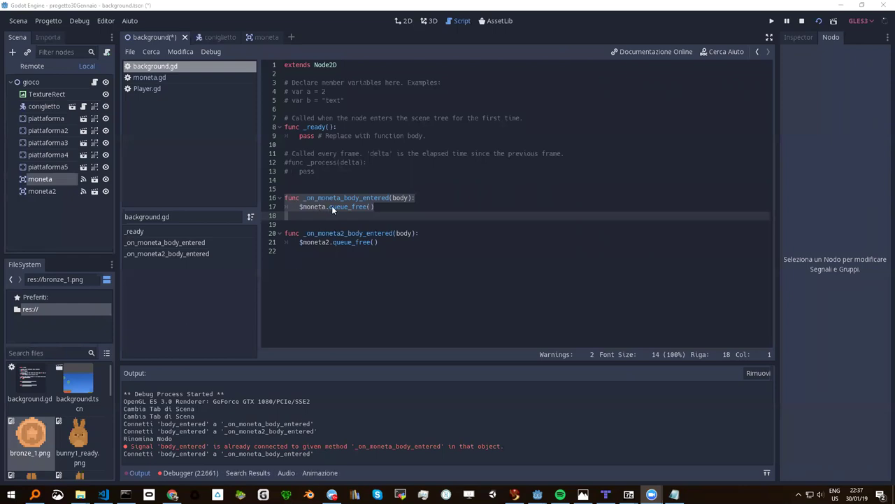
Place the cursor at the end of line 17, then return to the gioco scene's 2D view.
click(380, 215)
click(379, 207)
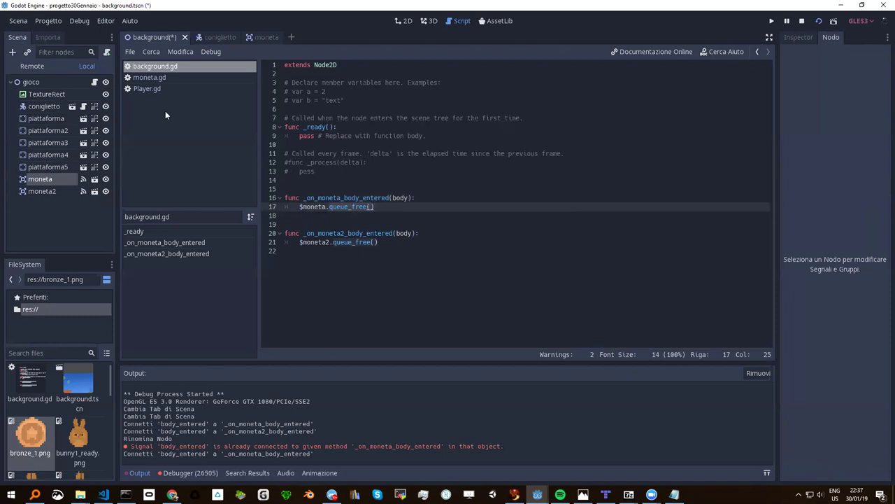
click(32, 84)
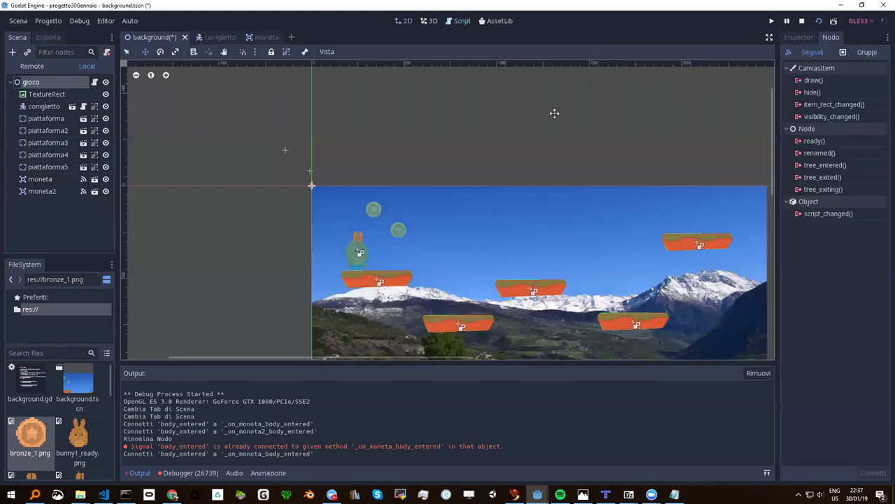
Save and run the scene, jumping the bunny right toward the coins.
click(820, 21)
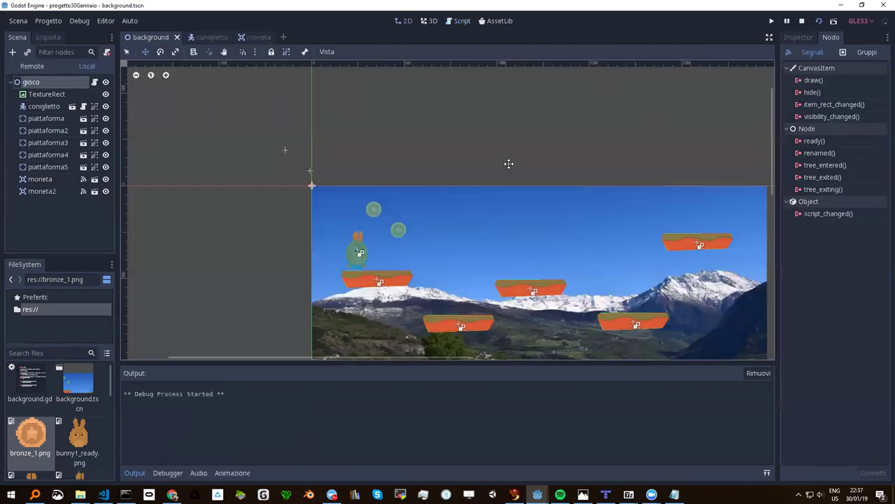
key(space)
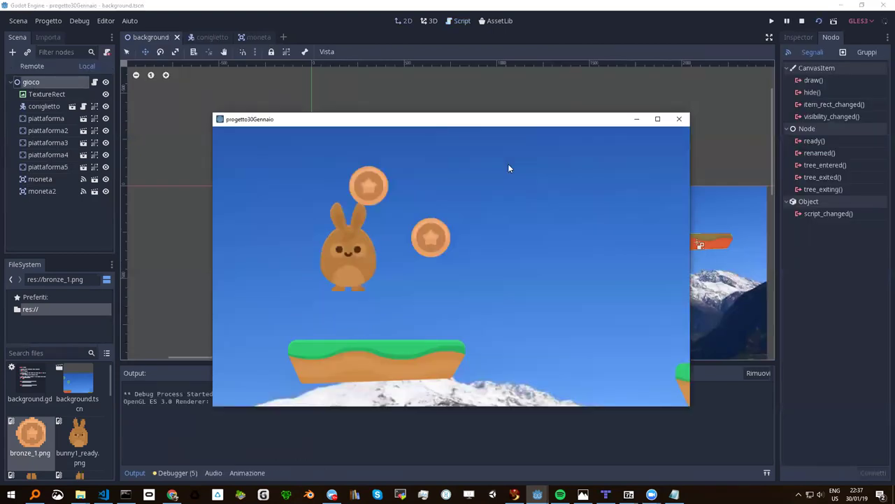
key(Right)
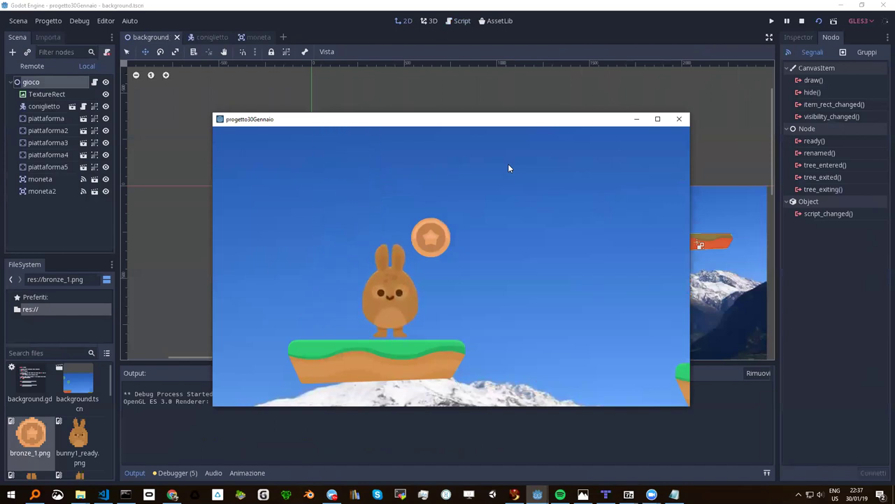
key(space)
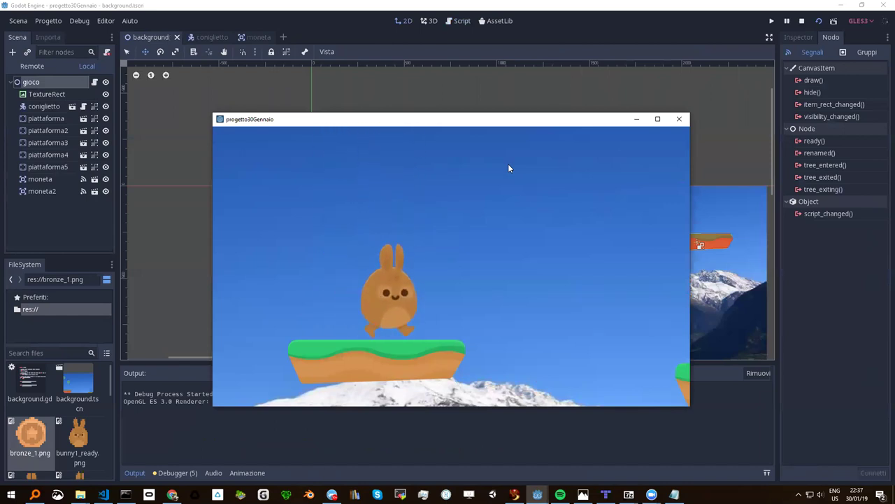
key(space)
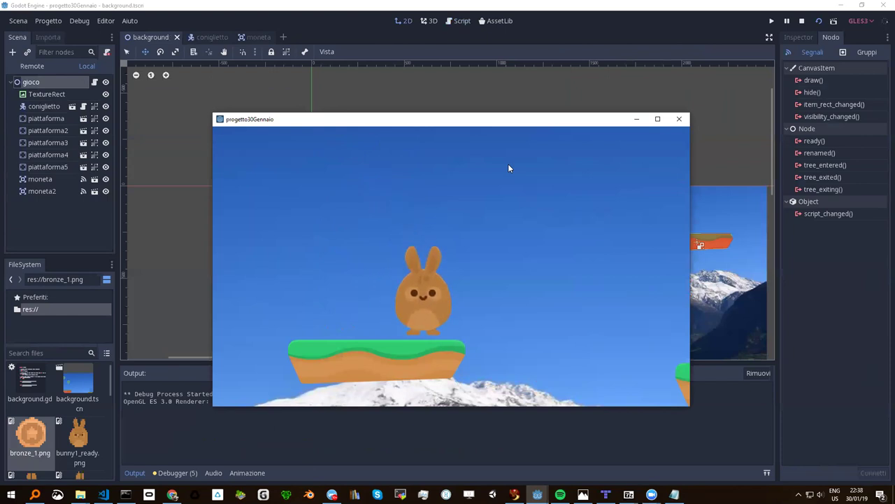
key(space)
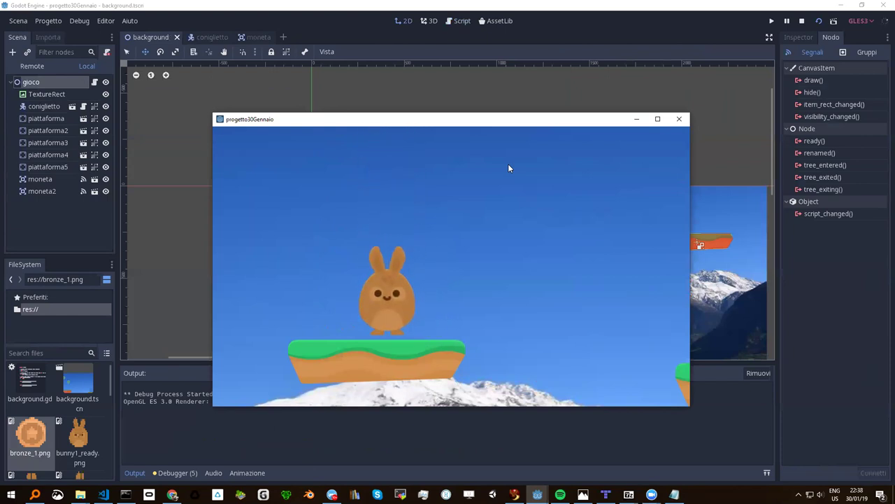
key(Left)
key(Right)
key(space)
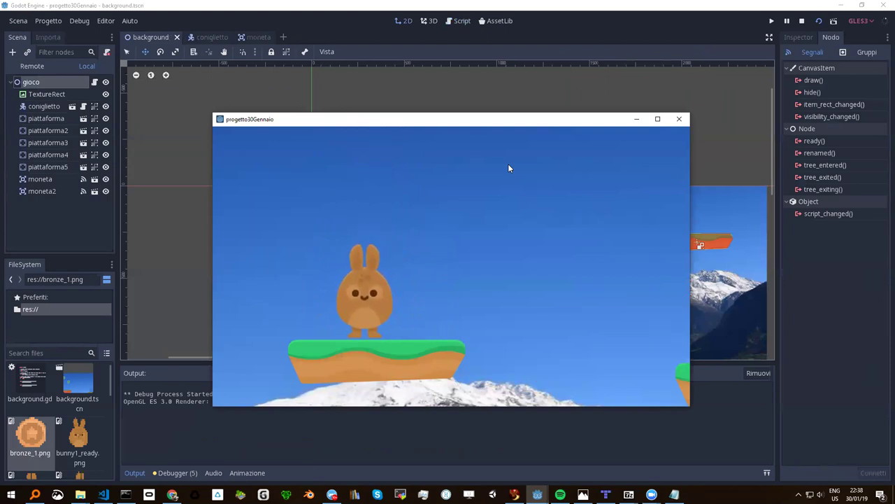
key(Right)
key(space)
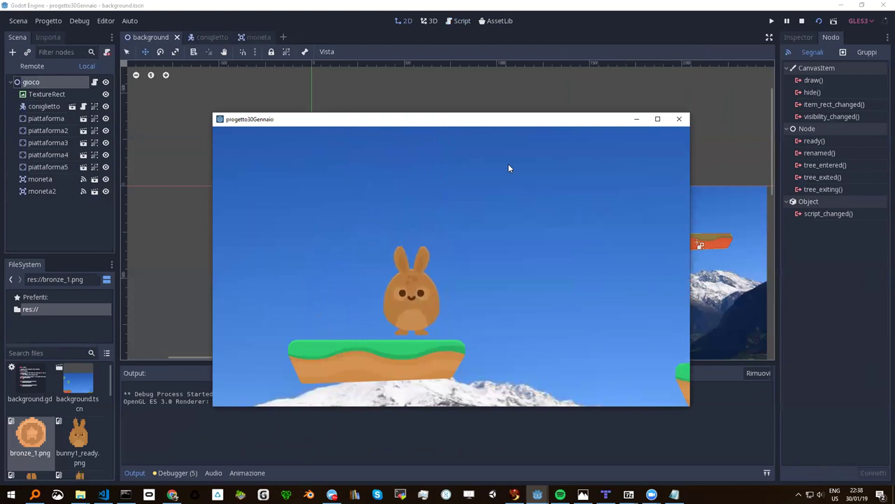
Walk the bunny left along the platform, then close the game window.
key(Left)
key(Left)
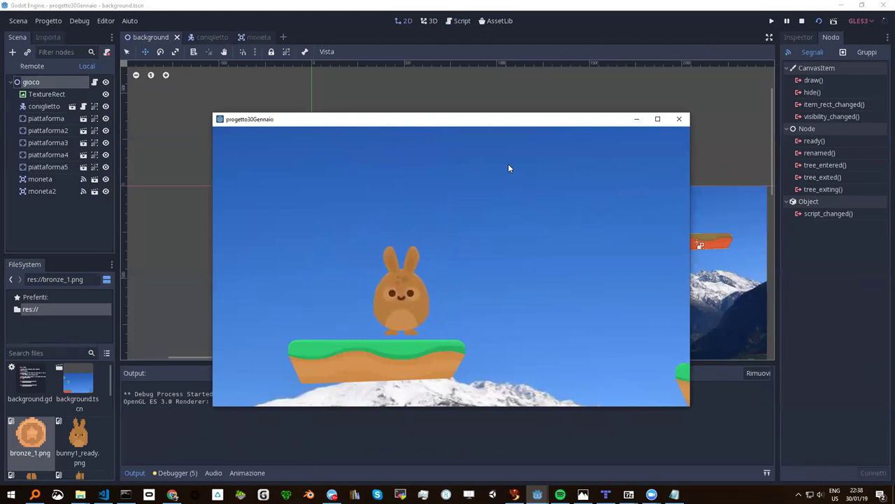
key(Left)
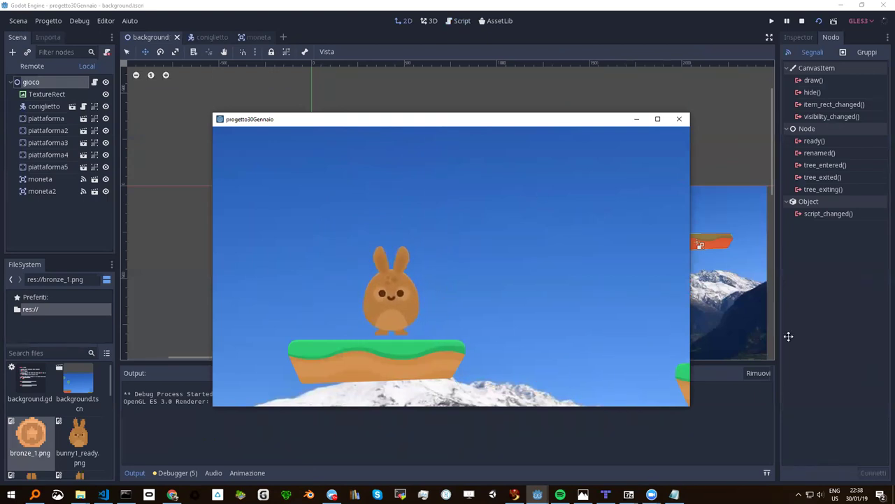
key(Left)
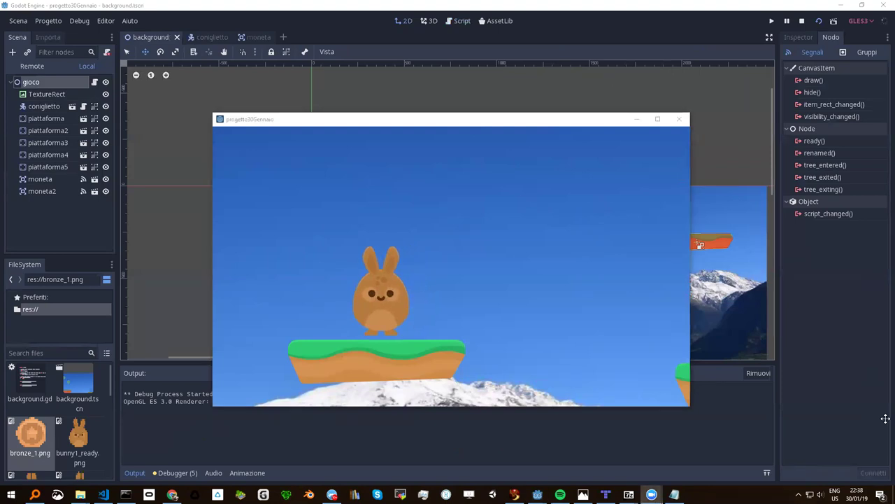
key(Left)
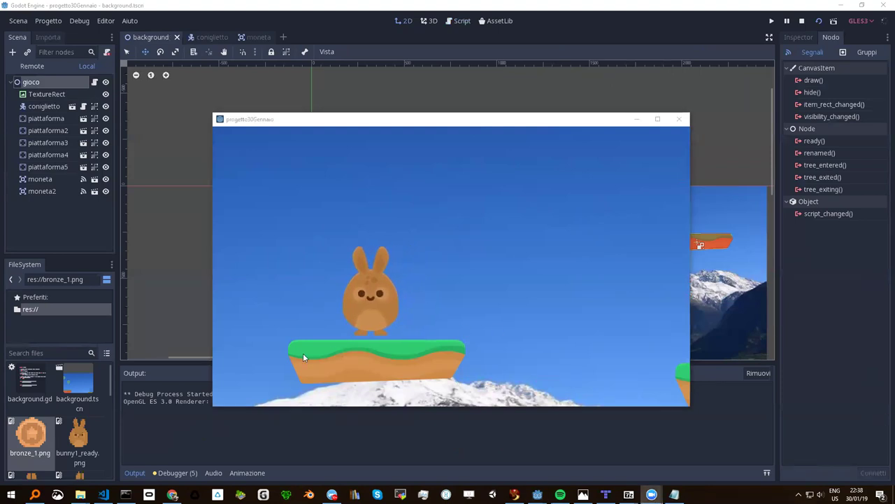
key(Left)
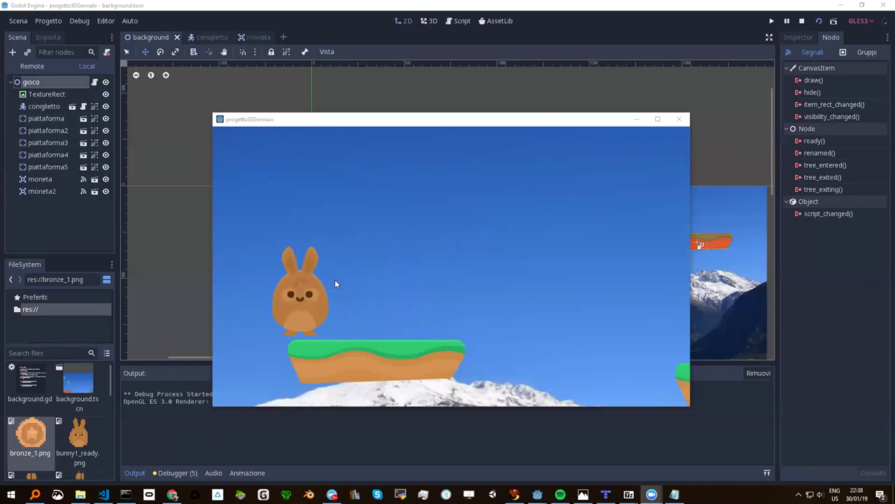
click(380, 324)
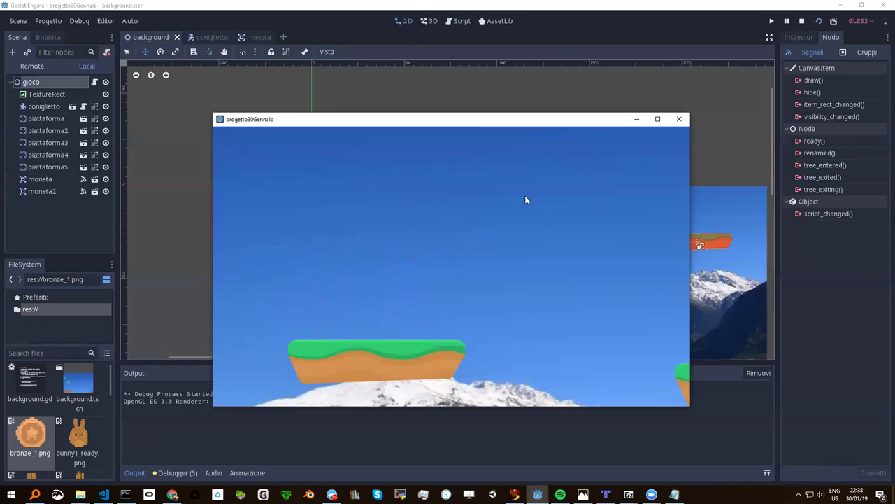
click(678, 119)
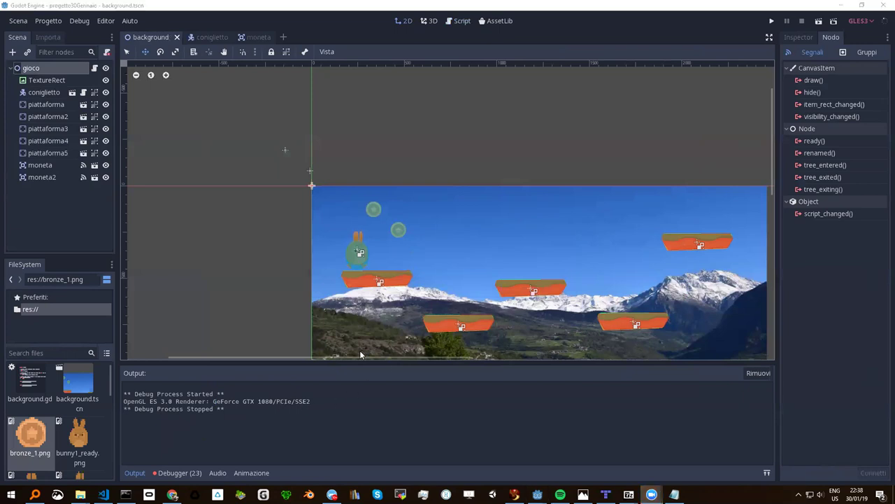
Run the scene, jump the bunny right to collect both coins, then close the game.
click(820, 21)
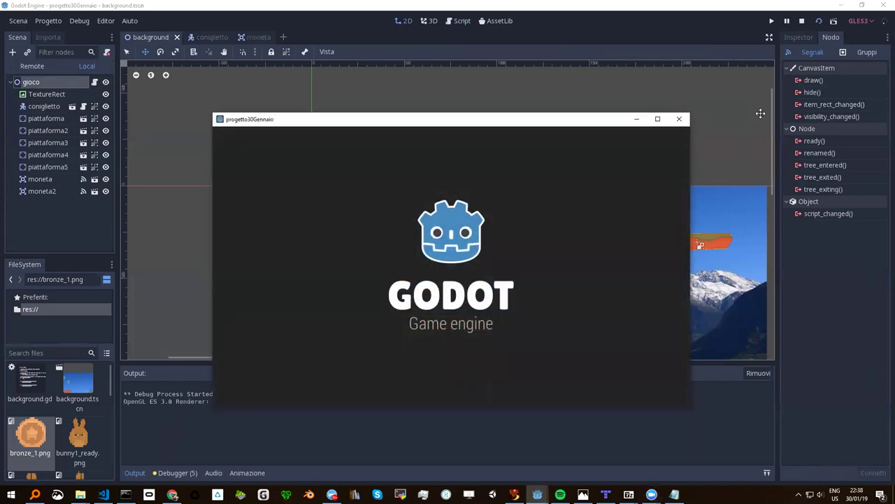
key(Right)
key(Up)
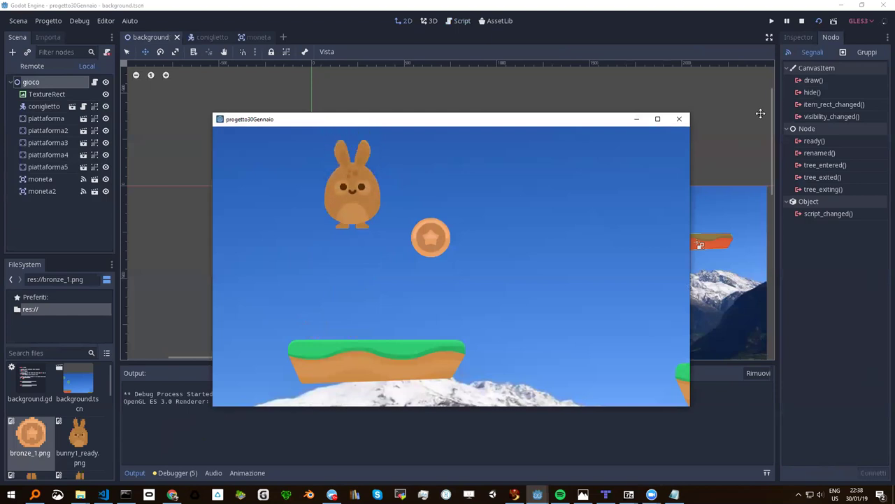
key(Right)
key(Up)
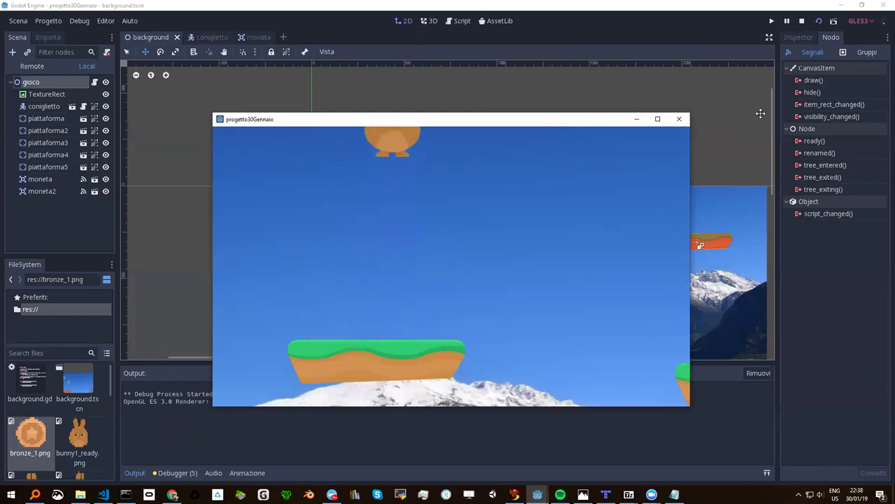
key(Right)
key(Up)
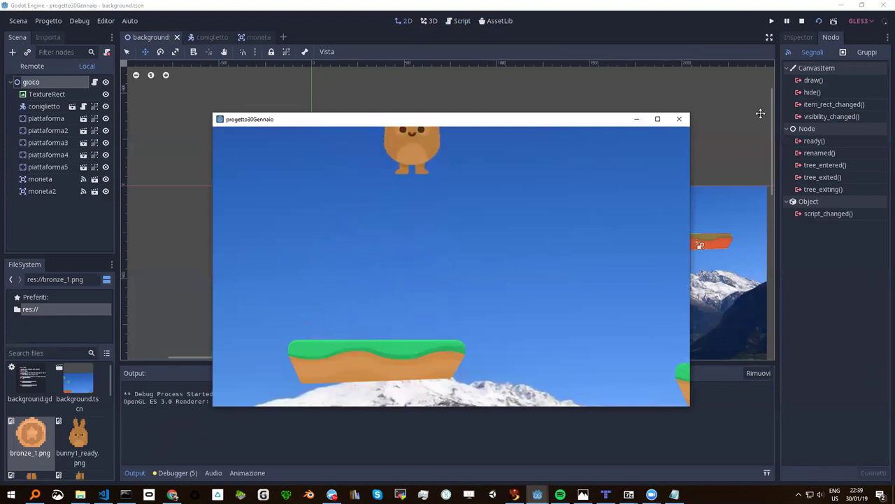
key(Left)
key(Up)
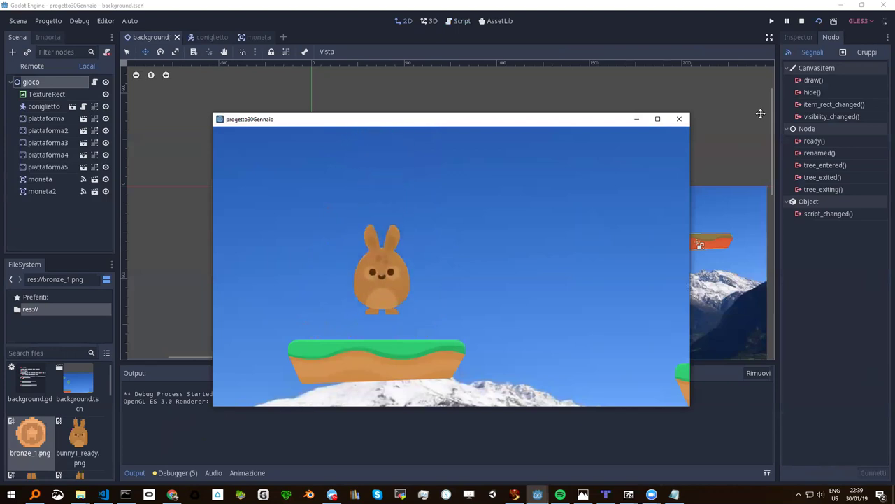
click(680, 118)
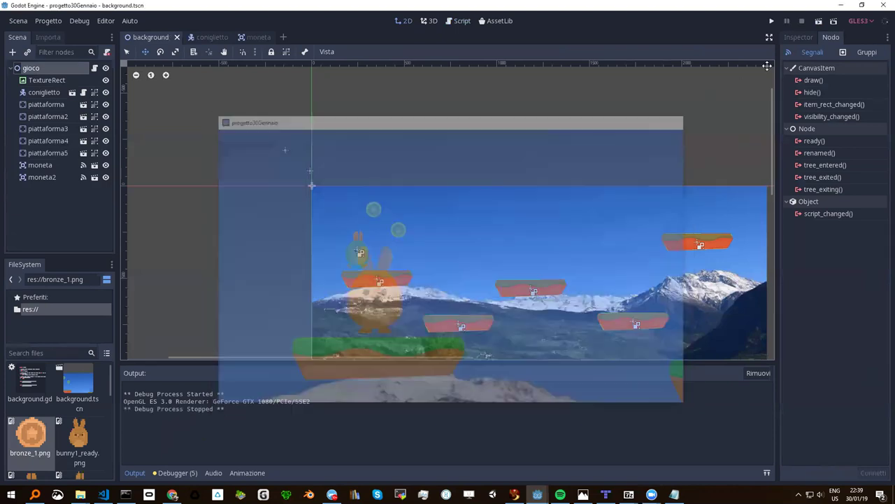
Save and rerun the scene, jumping the bunny toward the upper coin and back.
click(820, 22)
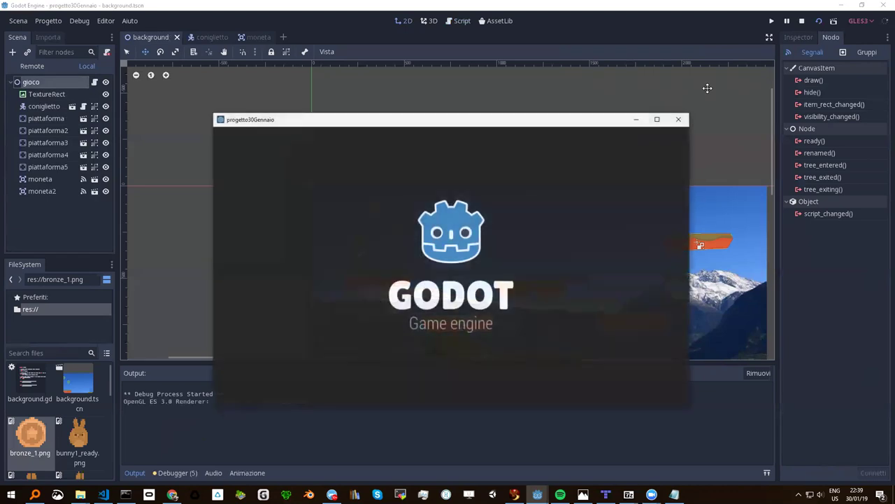
key(Up)
key(Right)
key(Right)
key(Up)
key(Right)
key(Up)
key(Left)
key(Right)
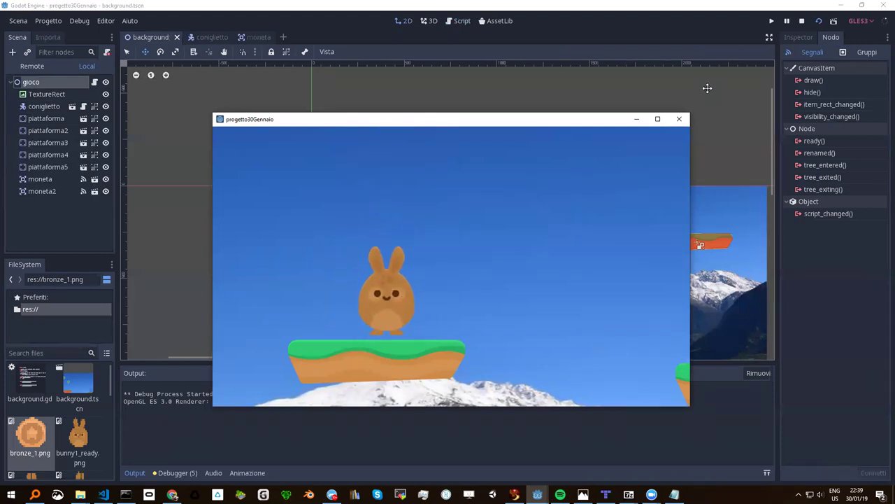
key(Up)
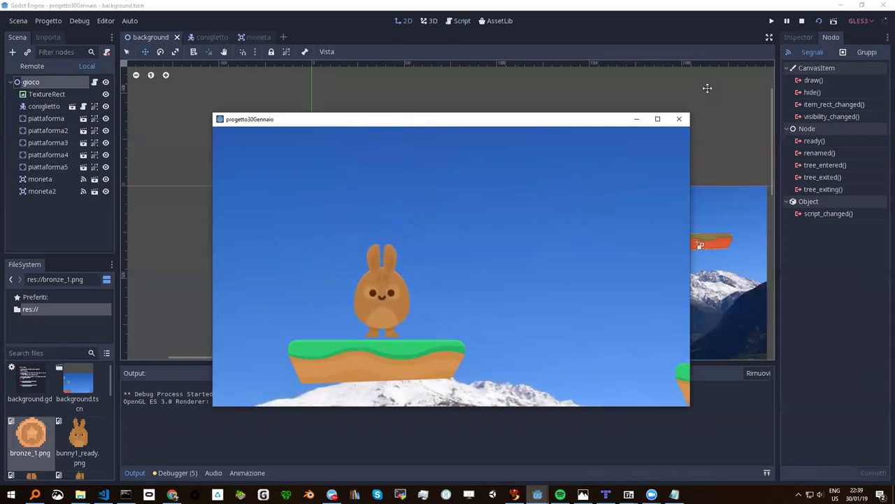
key(Right)
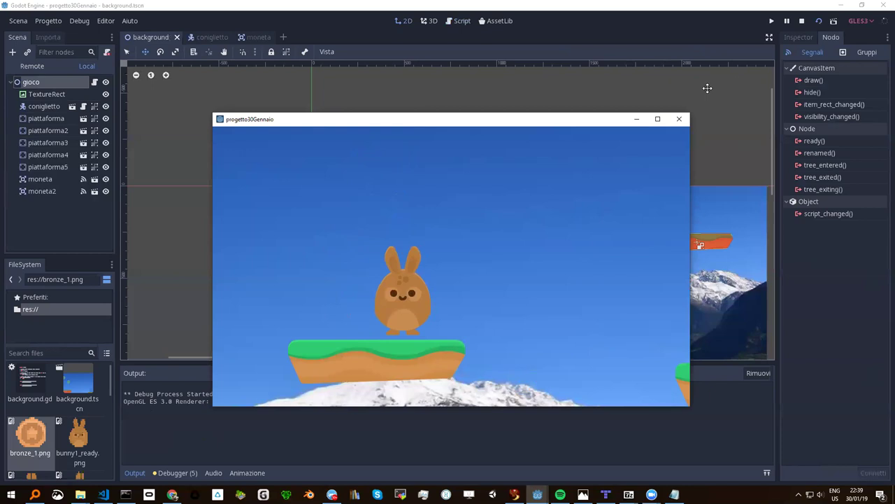
Refocus the game and walk the bunny back and forth until it drops off the edge.
click(176, 276)
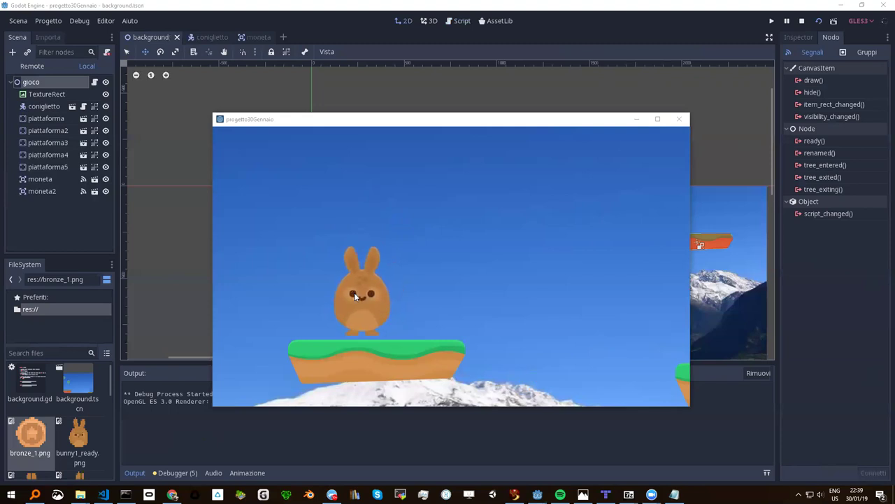
click(399, 270)
key(Right)
key(Up)
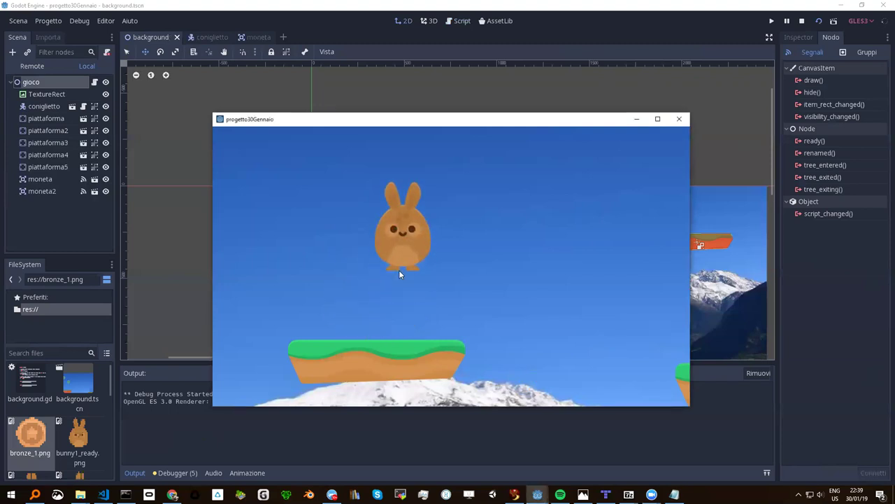
key(Right)
key(Left)
key(Up)
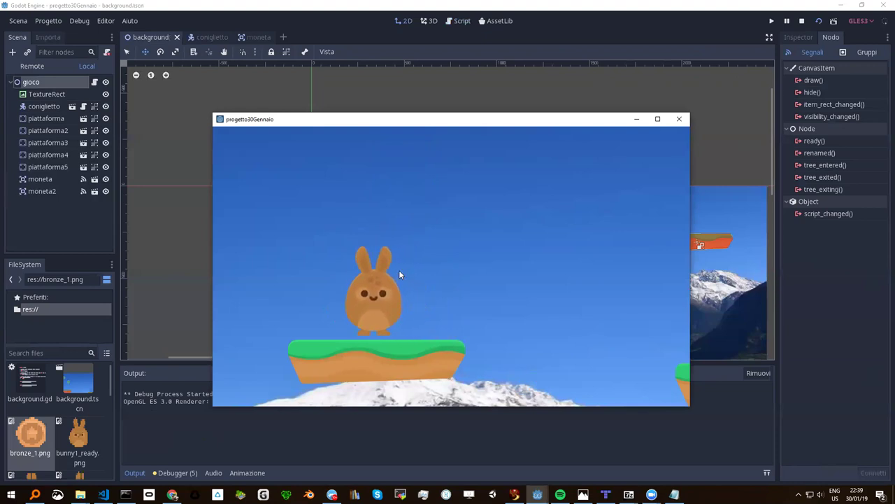
key(Right)
key(Up)
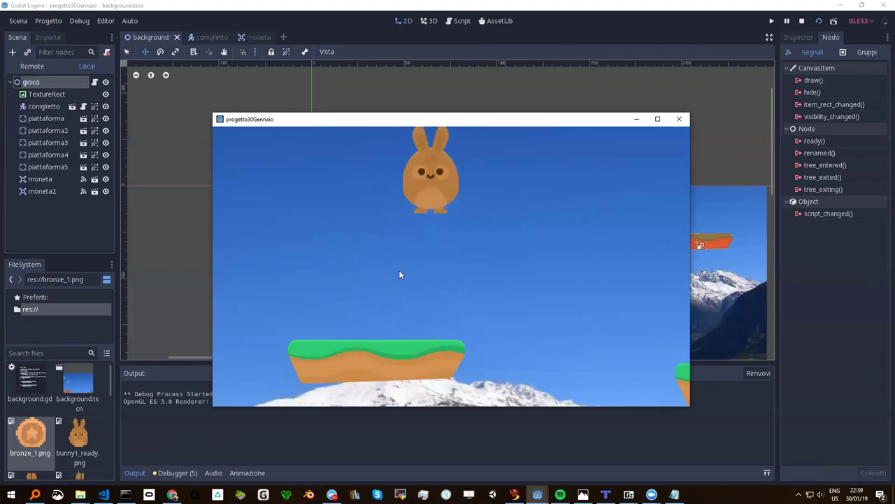
key(Left)
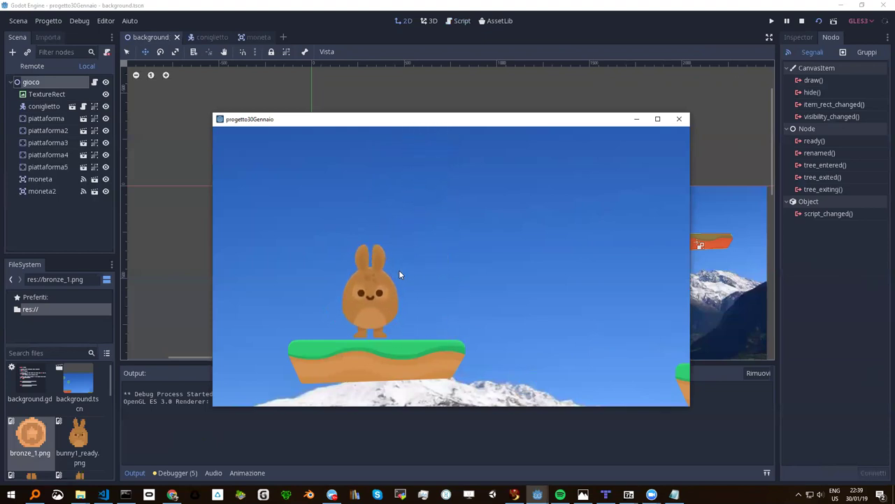
key(Right)
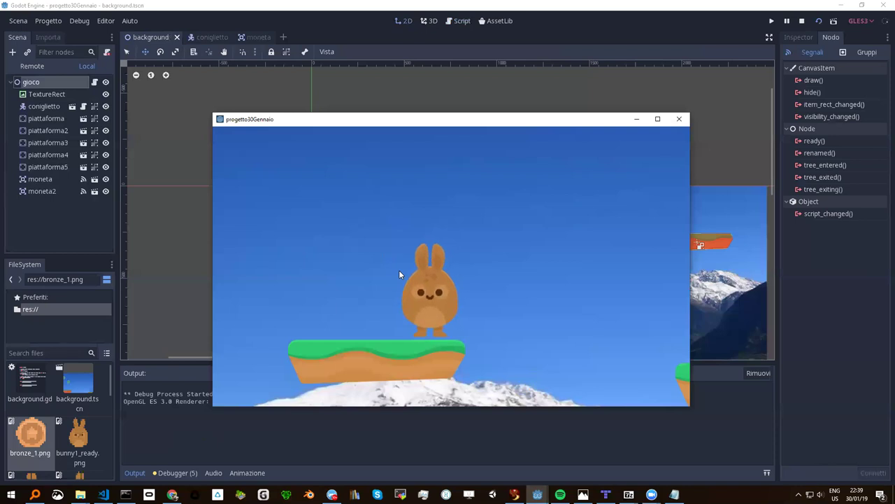
key(Left)
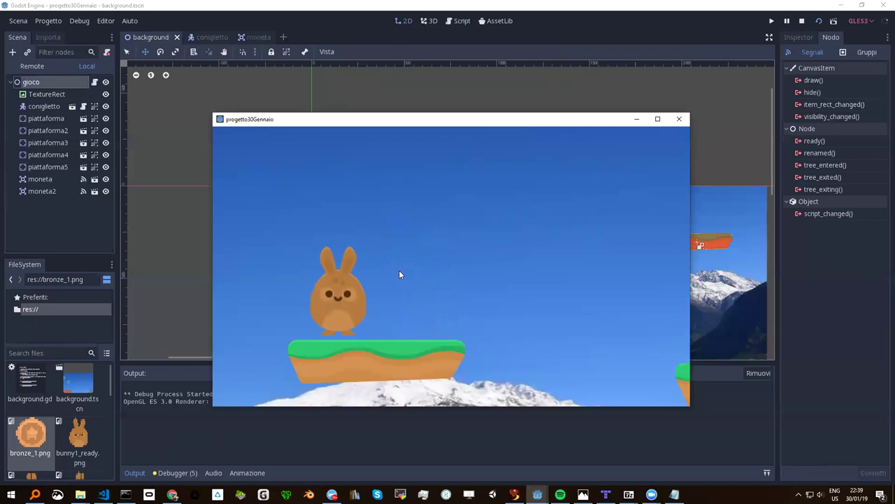
key(Right)
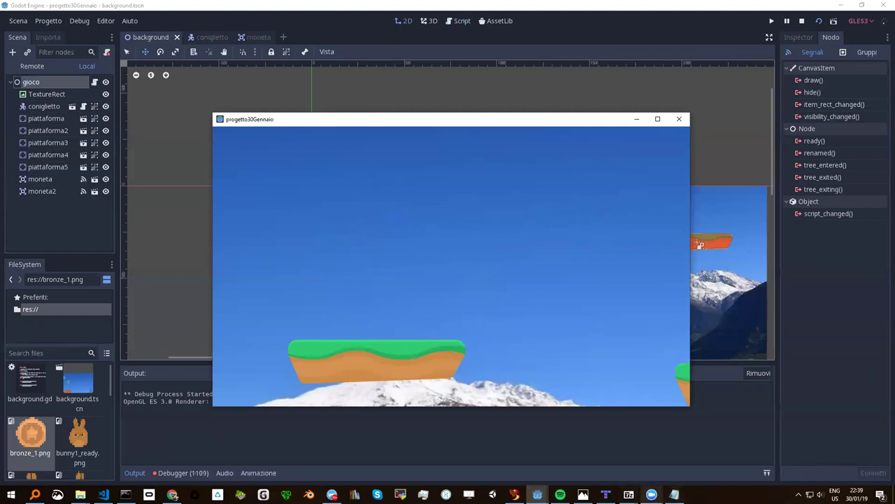
Prefix 'animazione delle monete' with NO in the Notepad to-do notes, then minimize them.
mouse_move(674, 495)
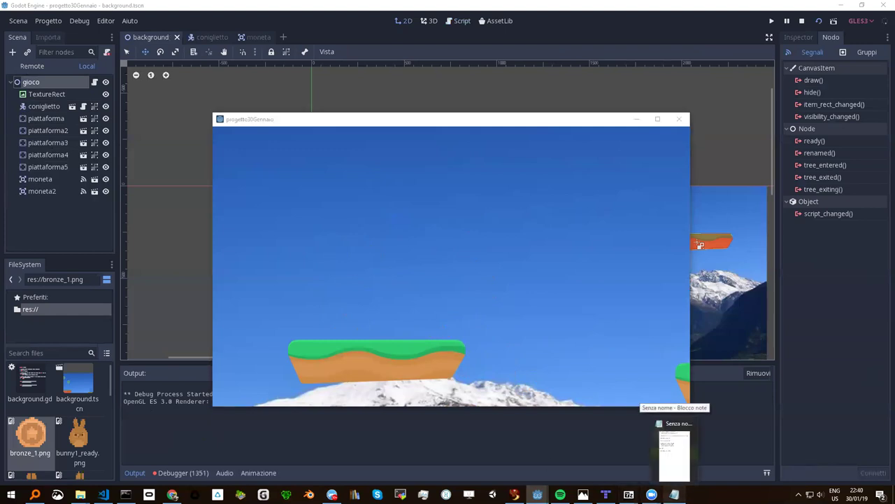
click(675, 455)
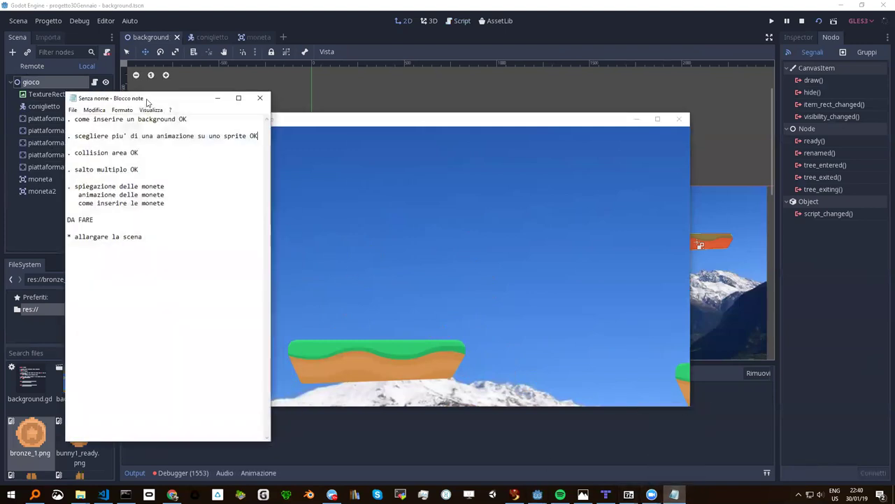
drag(147, 102, 312, 106)
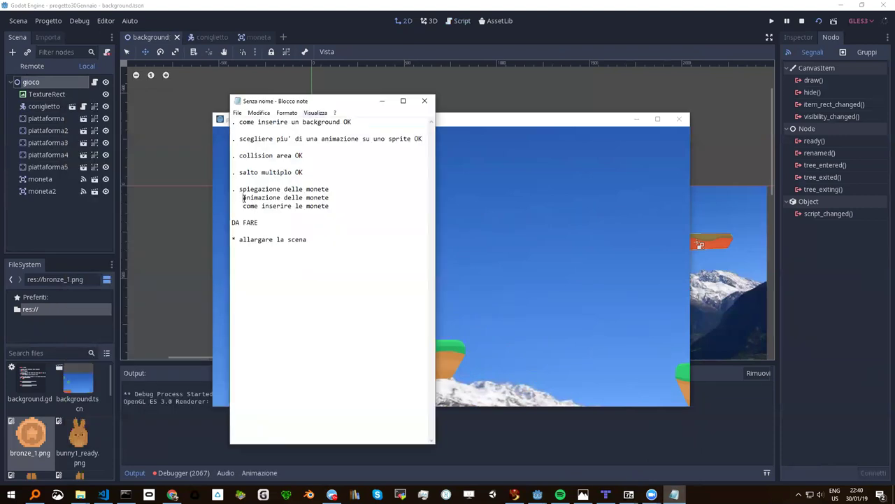
text(NO)
click(382, 101)
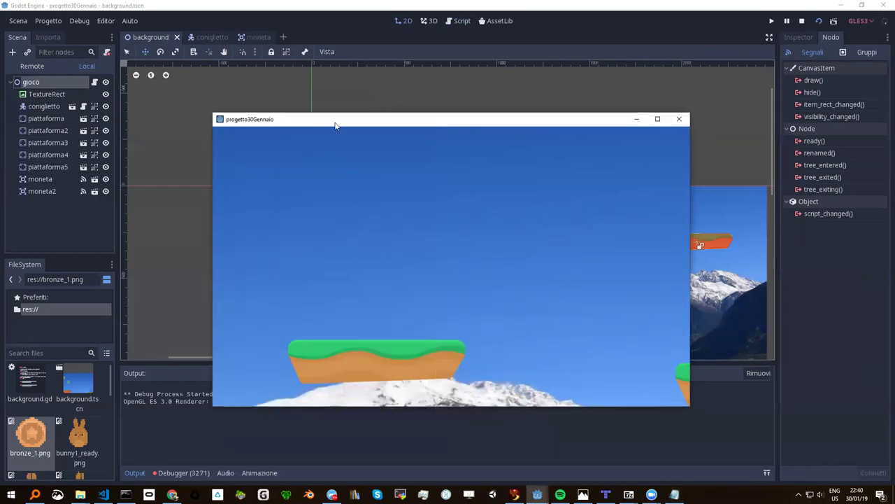
Bring the editor forward and open the coniglietto bunny scene for editing.
drag(336, 124, 335, 105)
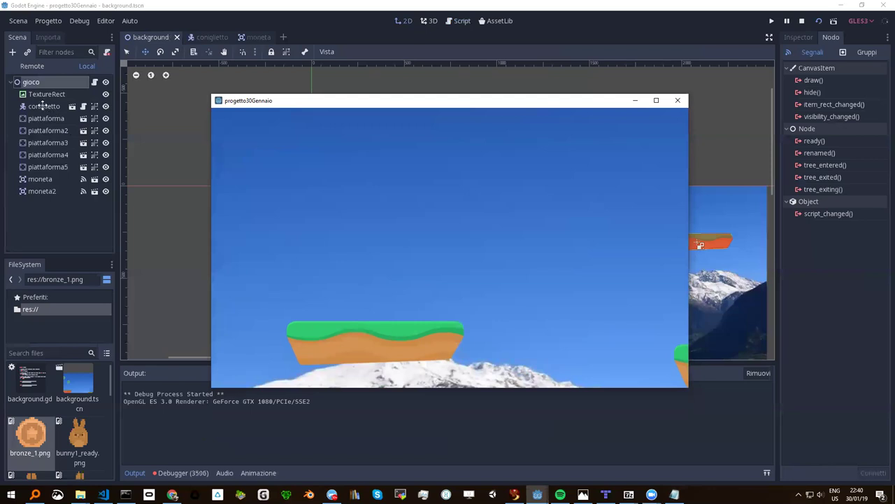
click(42, 106)
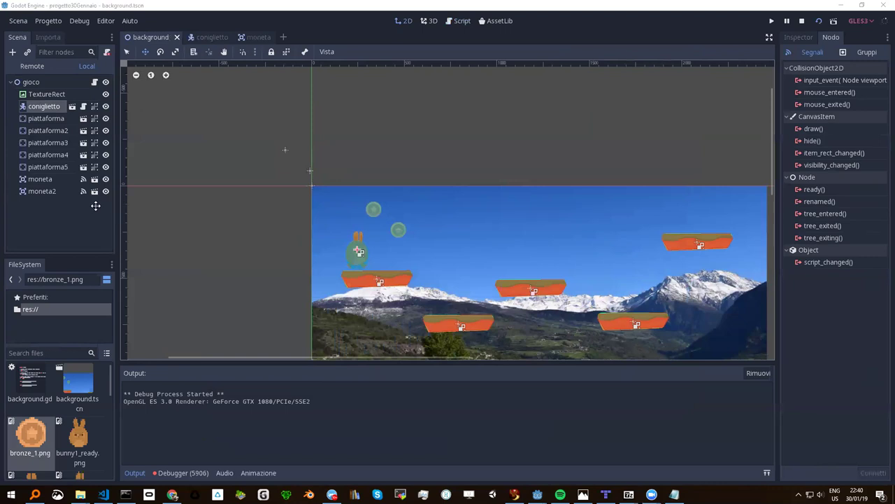
click(42, 106)
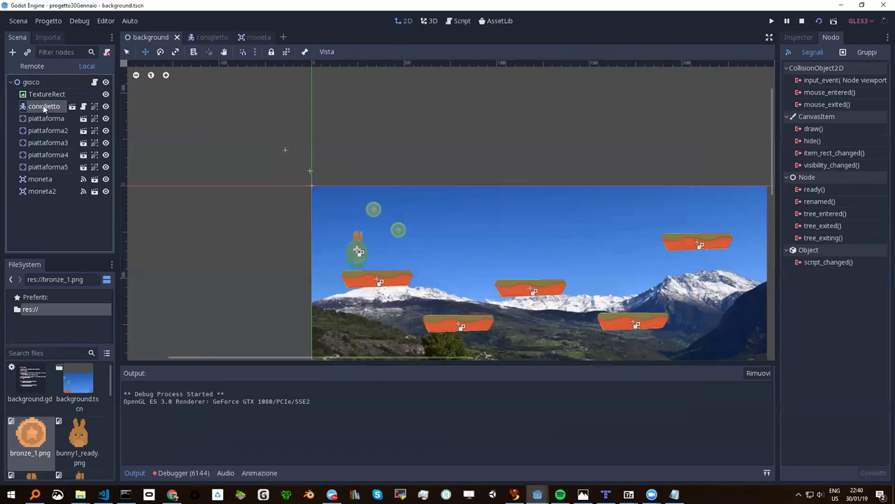
click(72, 106)
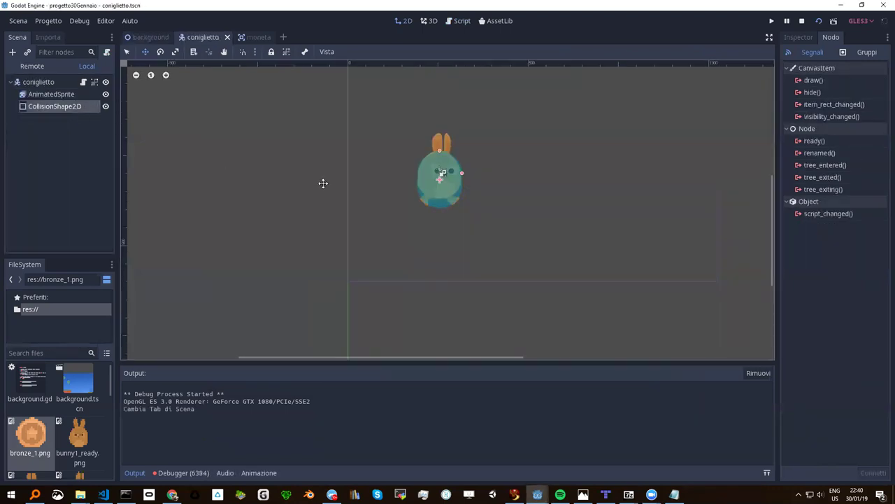
Zoom around the bunny scene, then switch back to the background scene tab.
scroll(304, 180, down, 2)
scroll(293, 180, down, 1)
scroll(287, 176, down, 1)
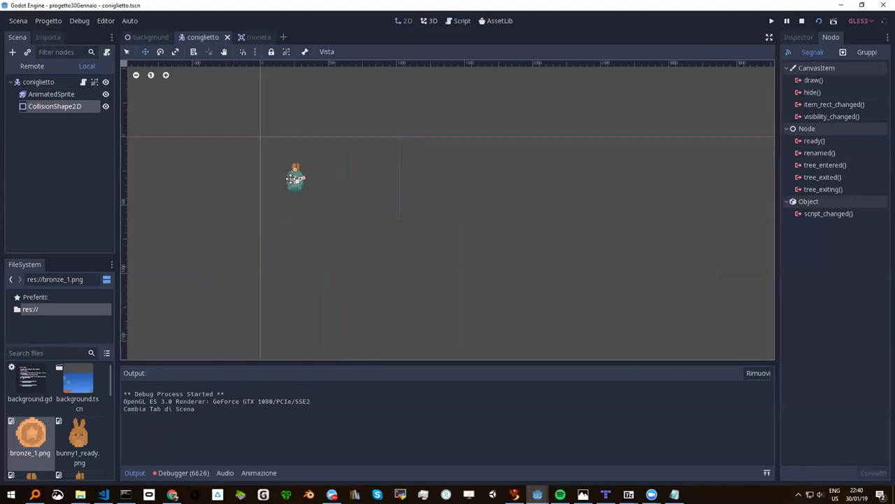
scroll(265, 159, up, 2)
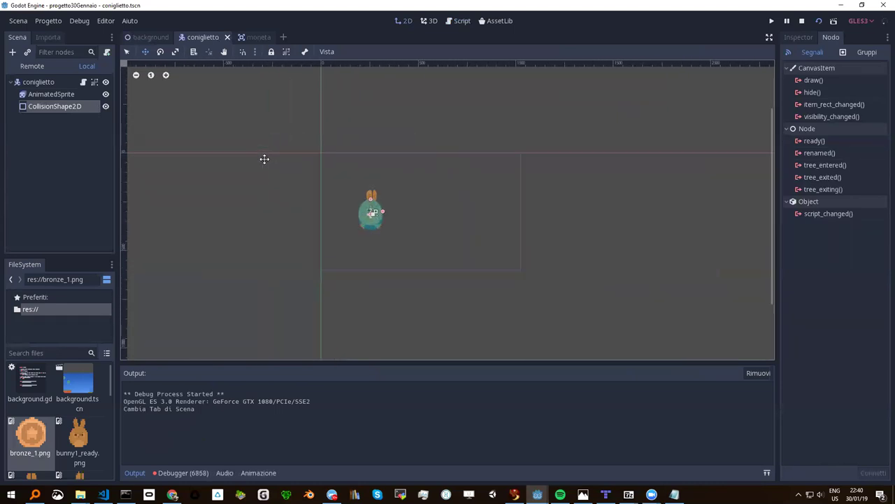
scroll(264, 158, up, 1)
scroll(294, 175, up, 1)
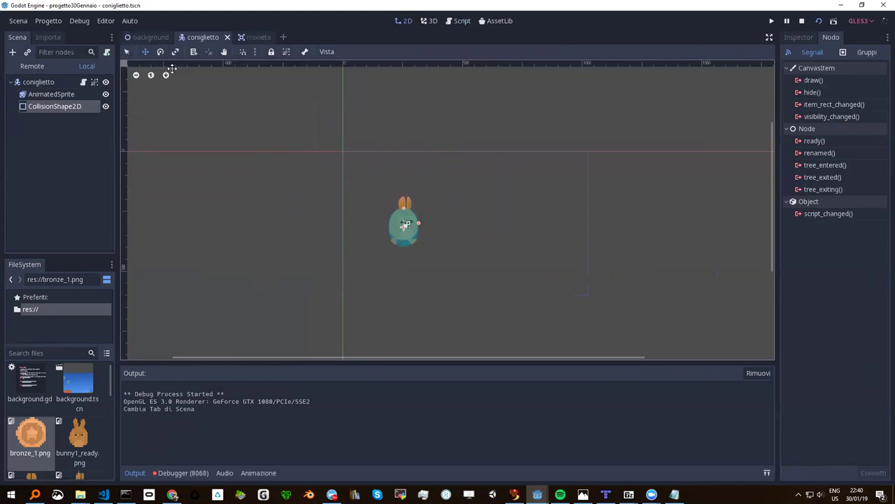
click(152, 39)
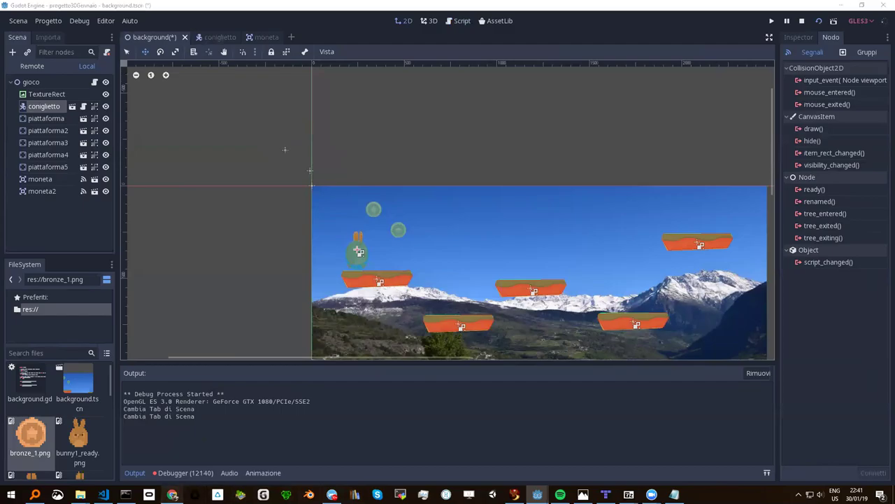
Switch to Chrome and load the Udemy site in a new tab via 'udem'.
key(alt+Tab)
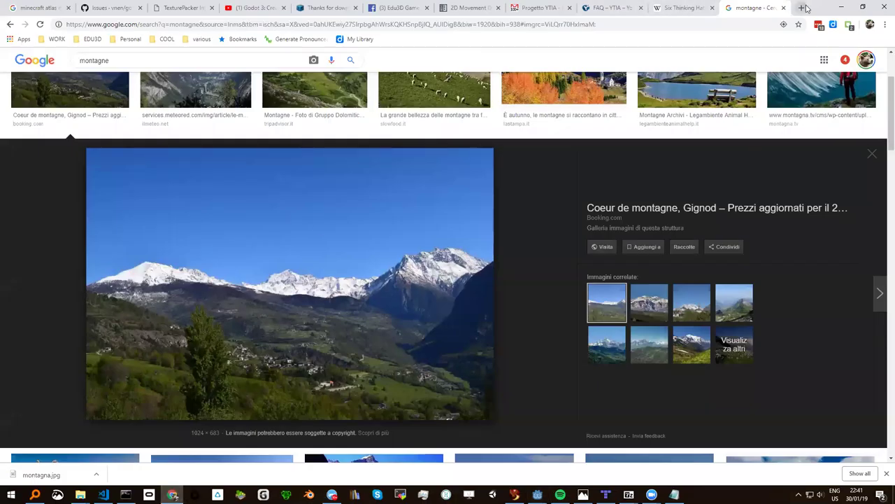
click(802, 7)
text(udem)
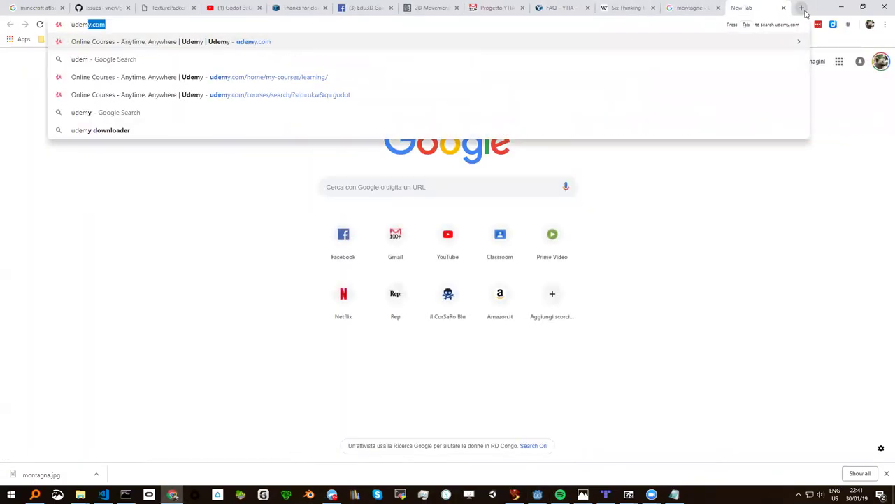
key(Return)
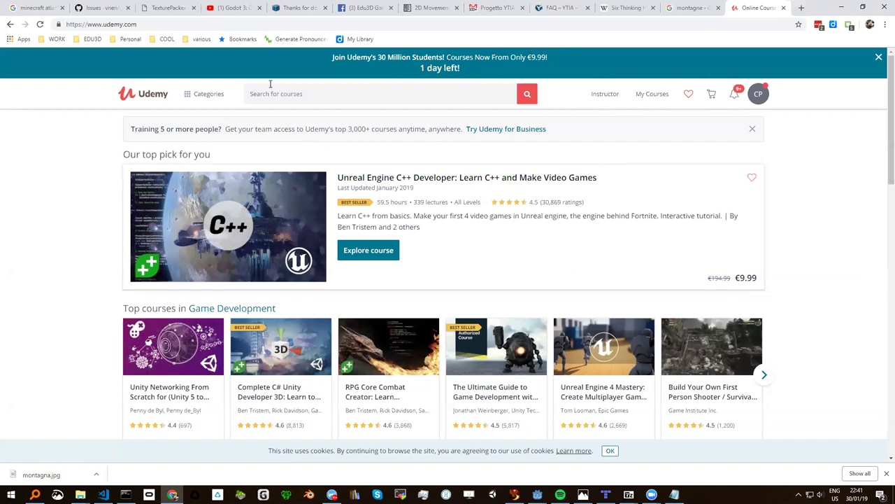
Open the Godot course's Parallax Backgrounds lecture, pause the video, and minimize Chrome.
mouse_move(642, 109)
mouse_move(688, 98)
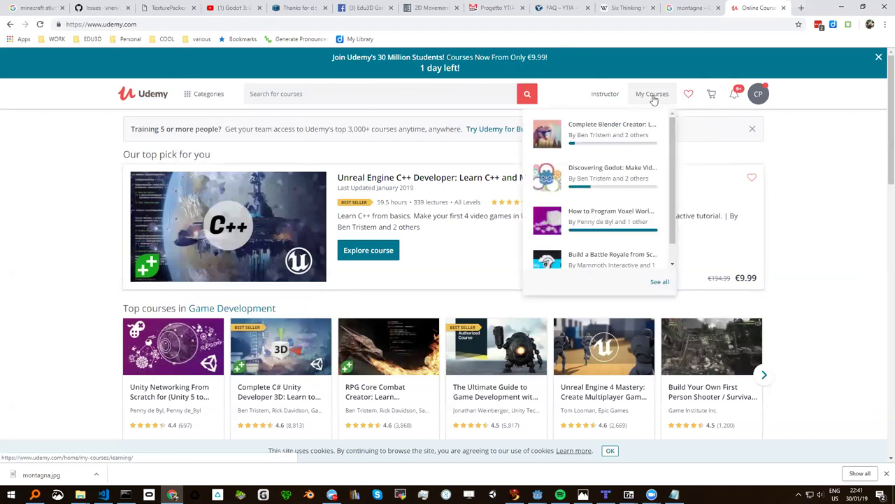
click(618, 177)
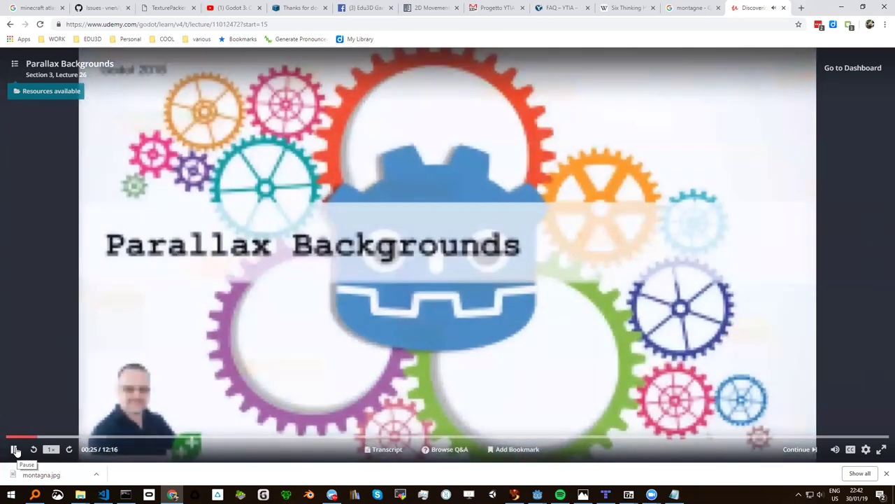
click(15, 451)
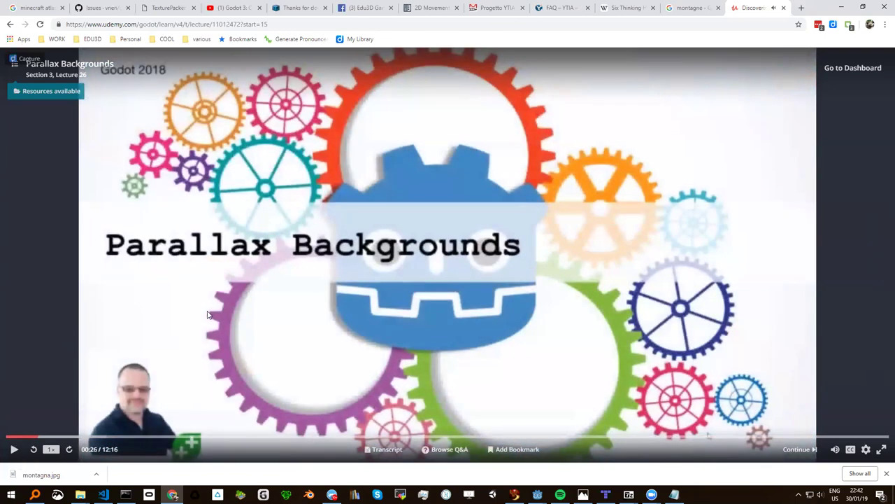
click(843, 11)
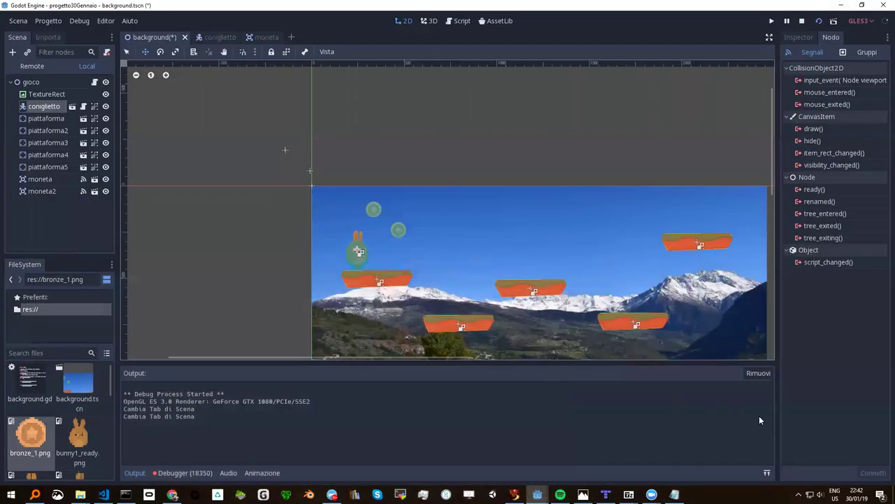
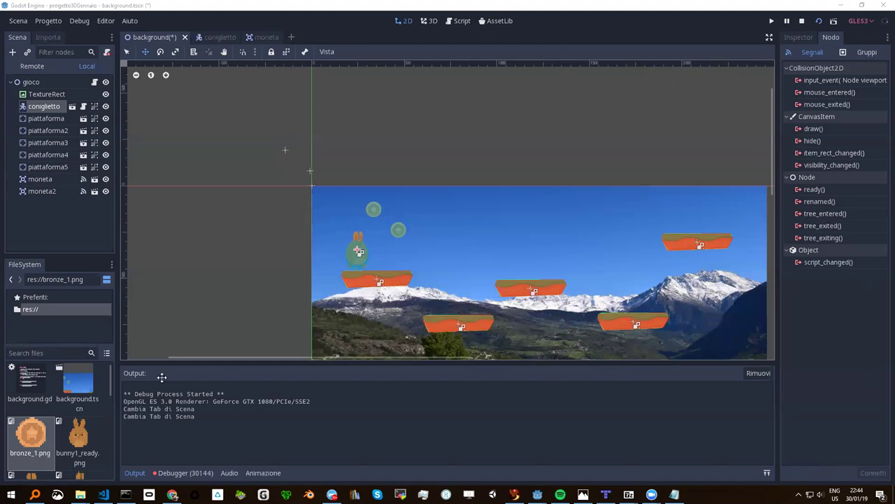
Switch from the Godot editor to the Chrome window showing the Udemy lecture.
key(alt+Tab)
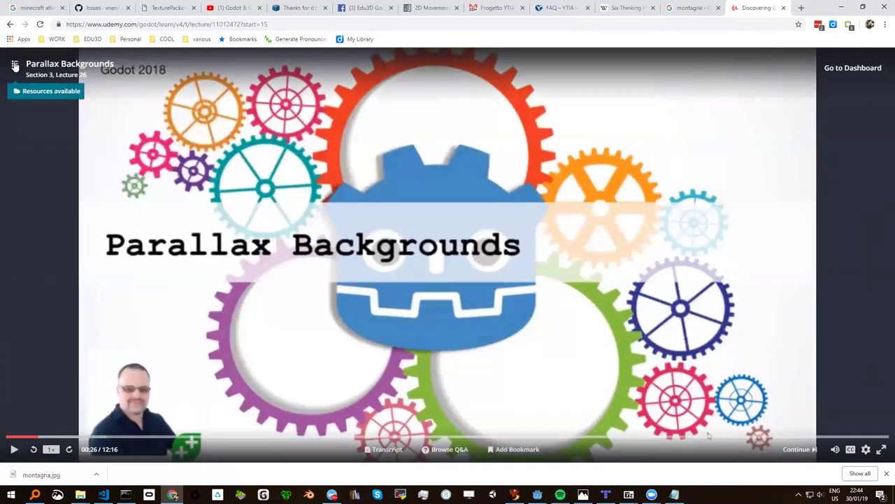
Show the course contents and expand Section 2 Loony Lips to browse its lectures.
click(14, 64)
scroll(98, 189, up, 3)
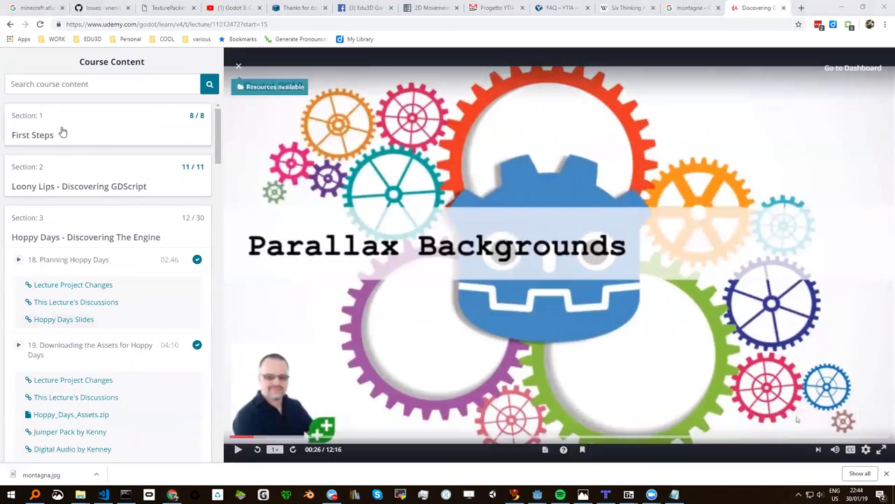
click(42, 188)
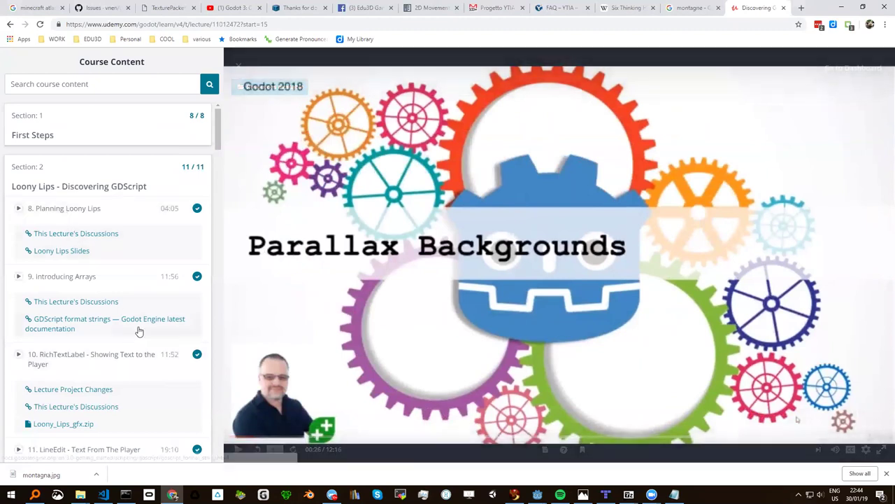
scroll(139, 331, down, 2)
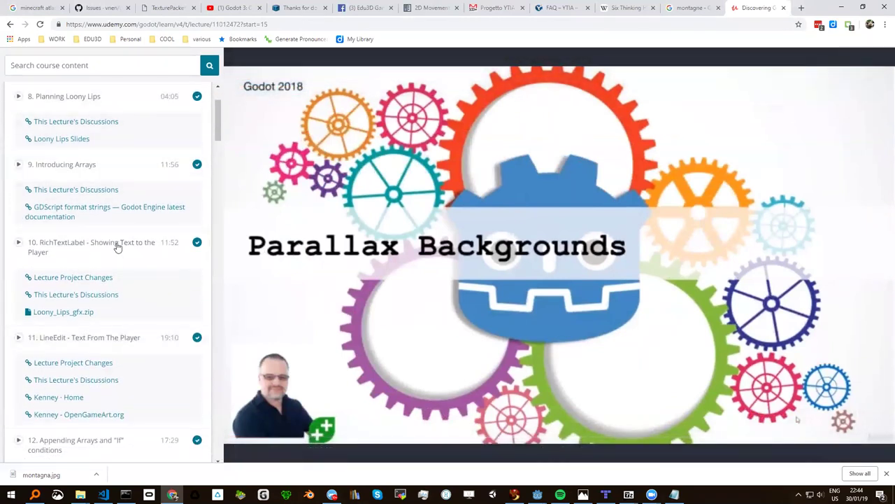
scroll(103, 375, down, 1)
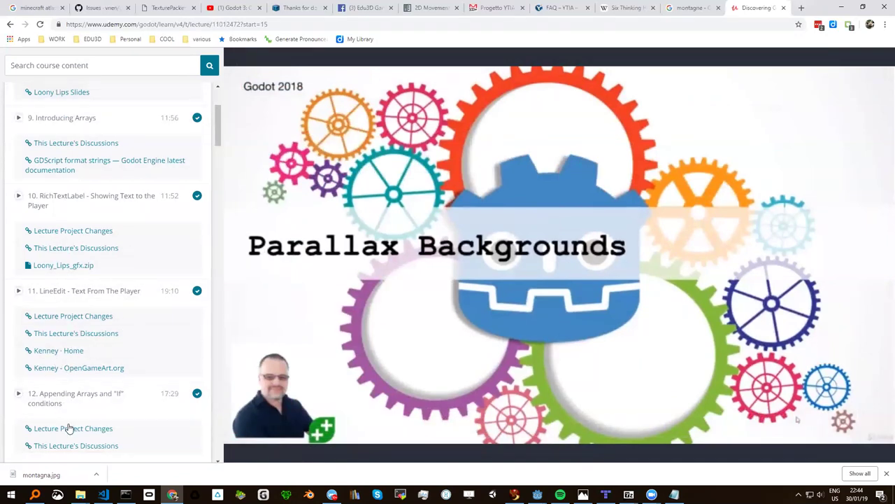
scroll(81, 382, up, 1)
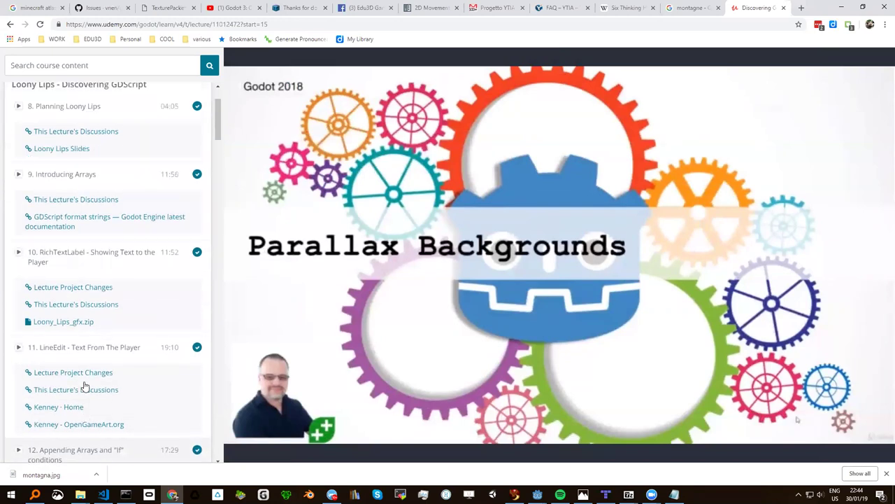
scroll(83, 384, up, 2)
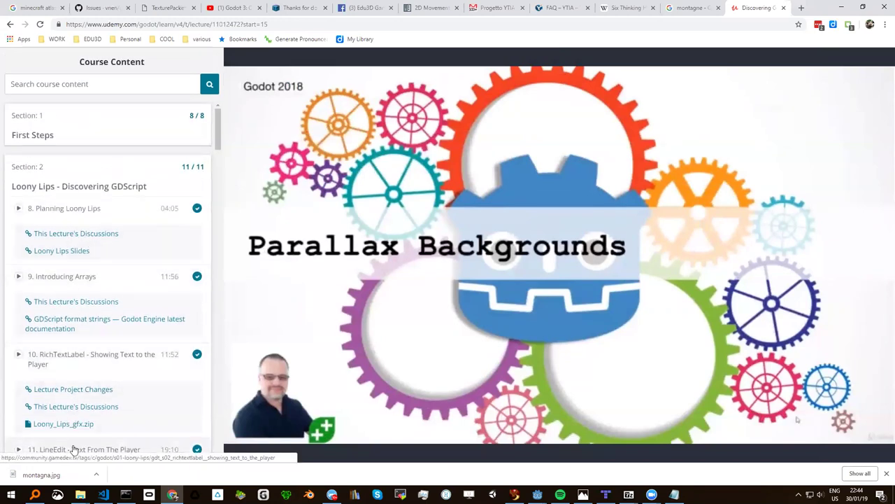
scroll(86, 297, down, 4)
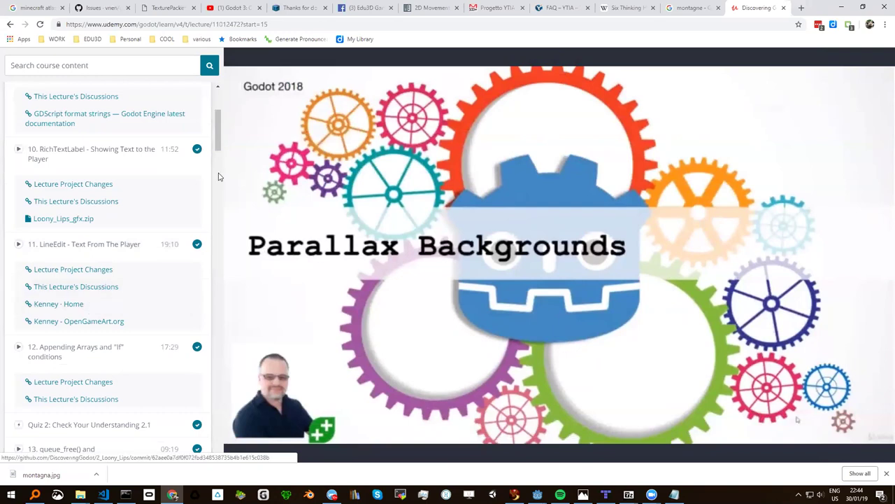
Select the lecture page's web address in the address bar.
mouse_move(222, 177)
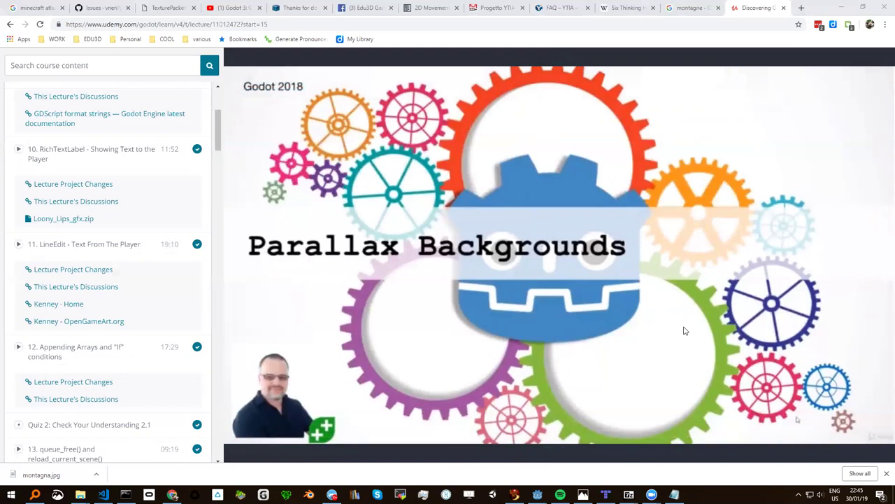
mouse_move(686, 315)
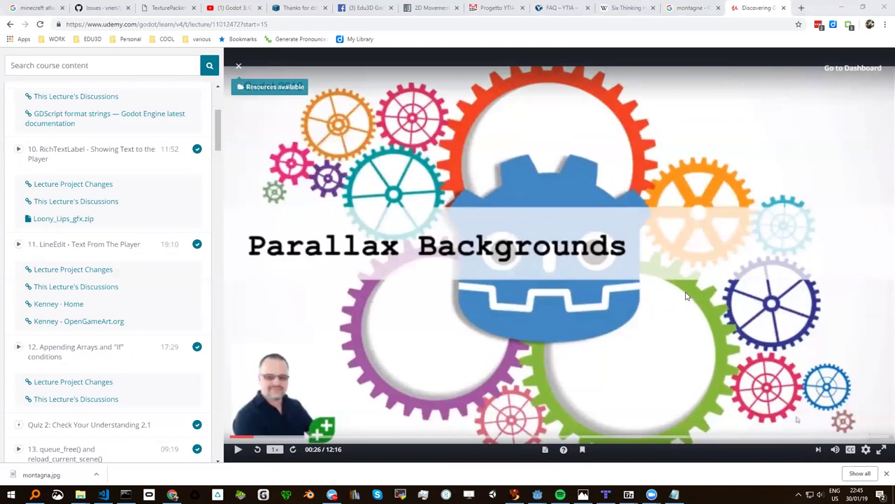
click(248, 24)
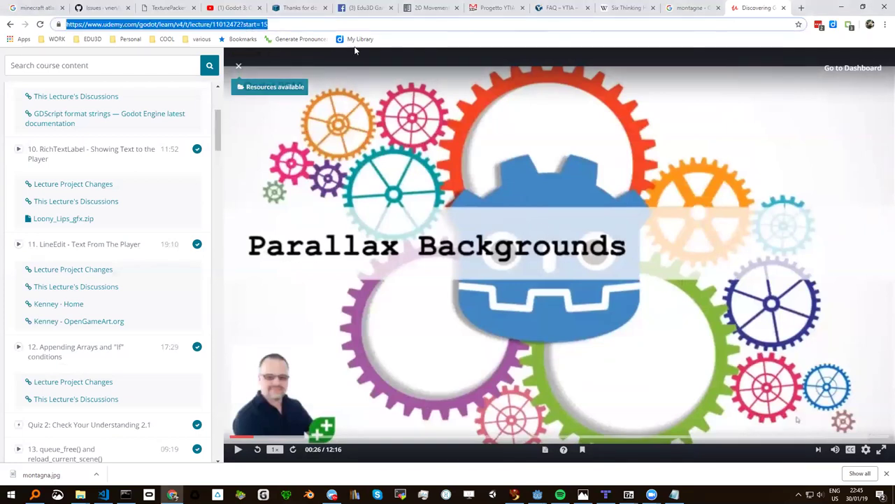
Search 'movement 2d godot' in a new tab and open the 2D Movement Overview docs page.
click(802, 7)
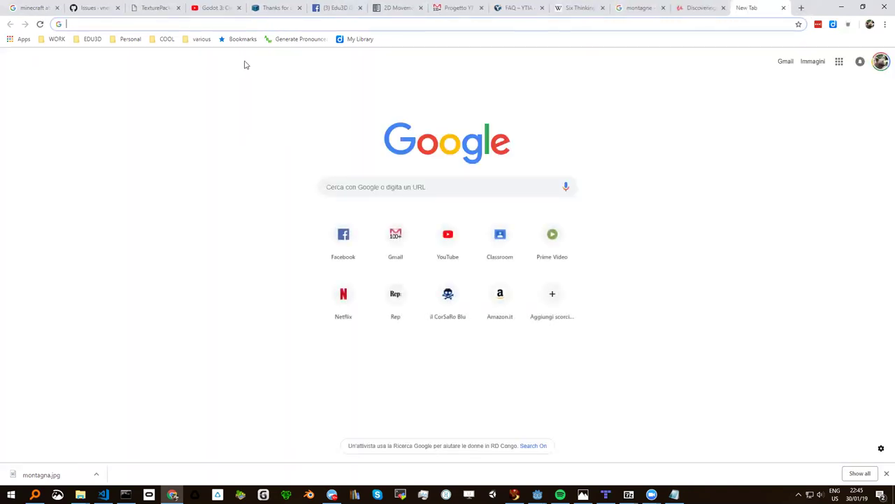
text(movement 2d godot)
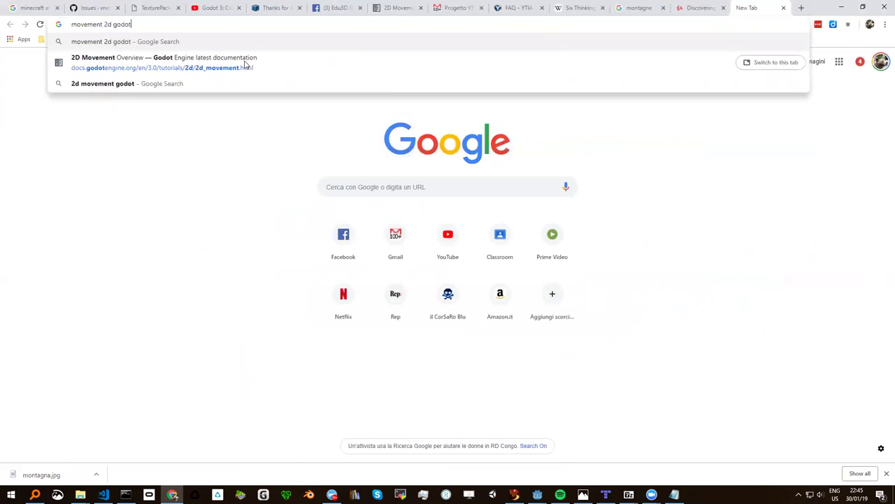
key(Return)
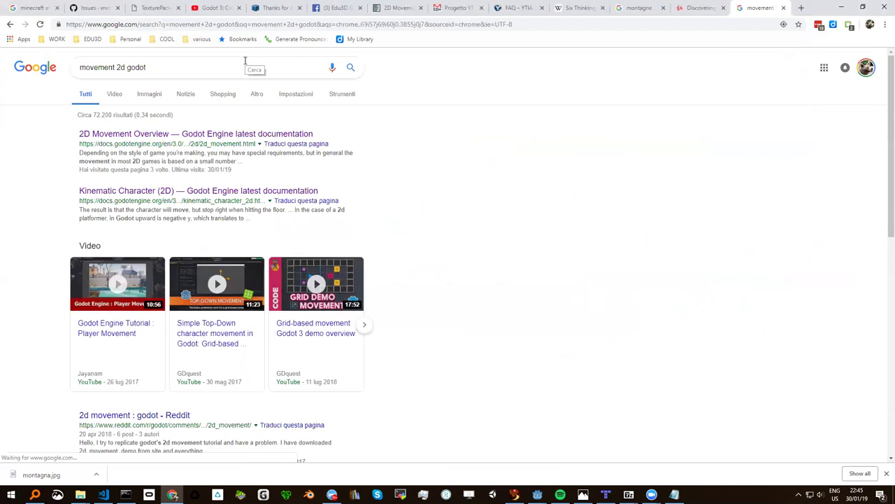
click(132, 139)
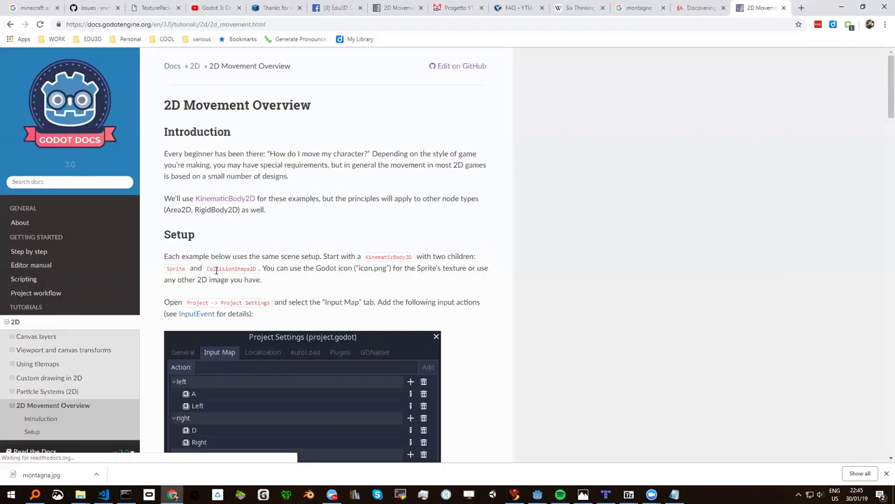
Review the example left, right, up, down and click actions, then return to the progetto30Gennaio editor.
scroll(195, 208, down, 3)
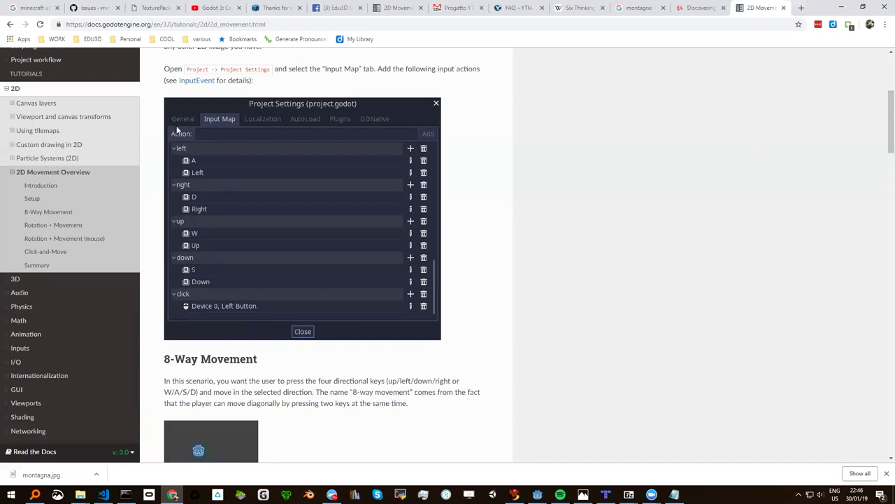
mouse_move(583, 494)
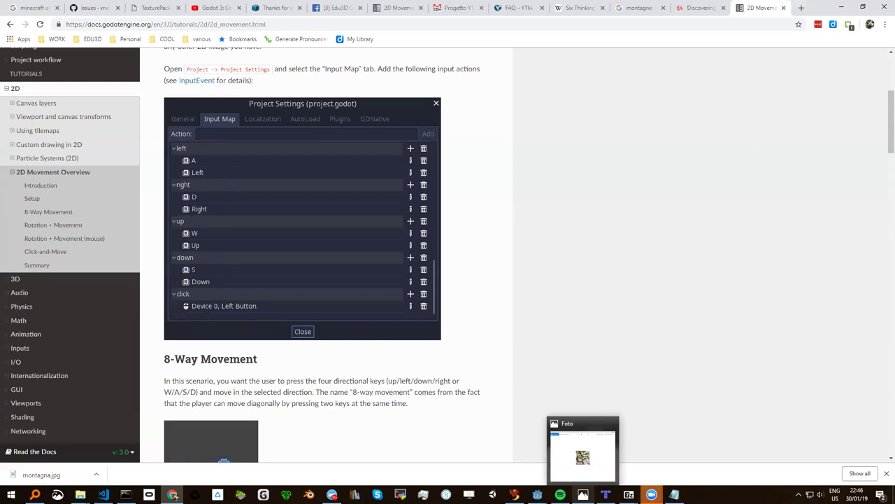
mouse_move(537, 495)
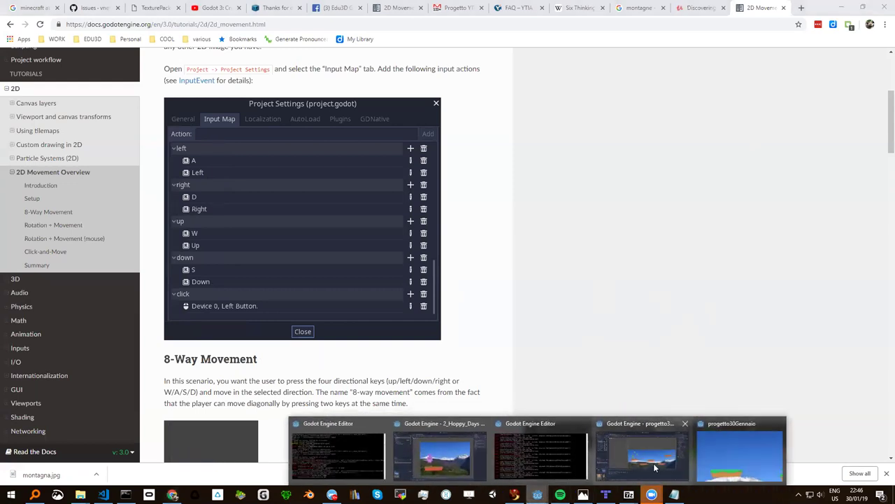
click(653, 463)
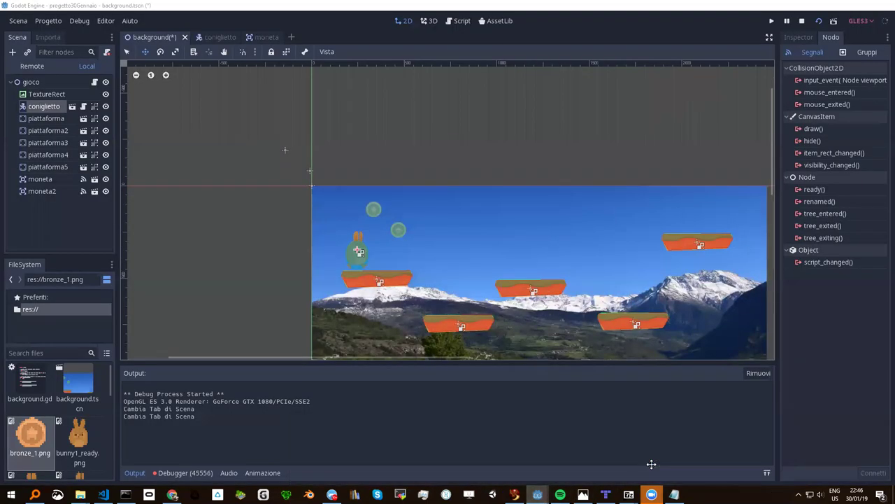
Open Project Settings on the Input Map tab.
click(54, 27)
click(56, 34)
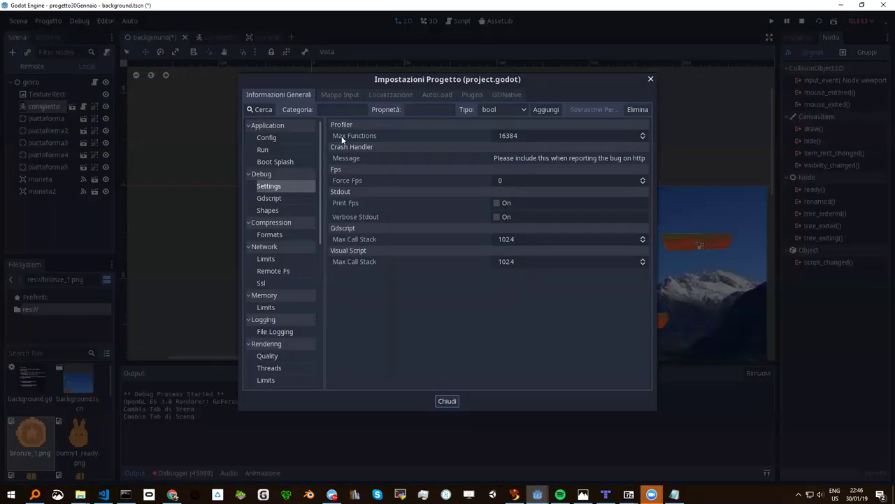
click(333, 93)
drag(362, 80, 267, 77)
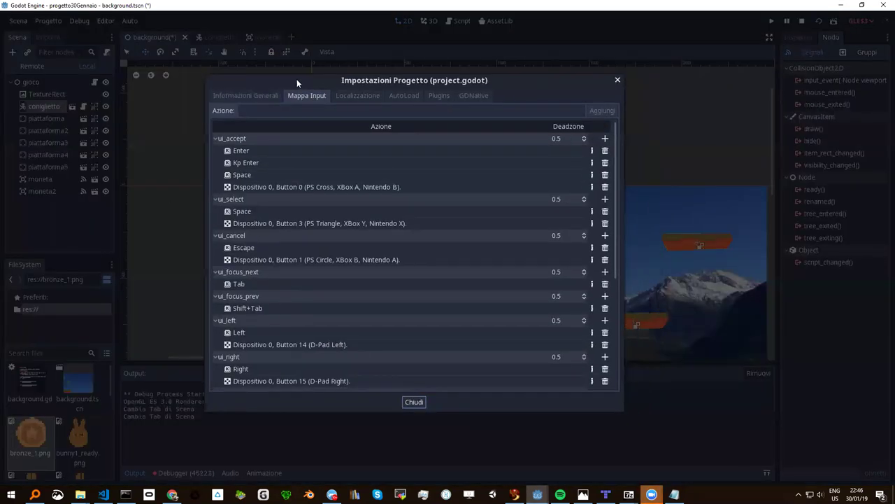
click(186, 123)
Add a new input action 'su' bound to the W key.
click(206, 105)
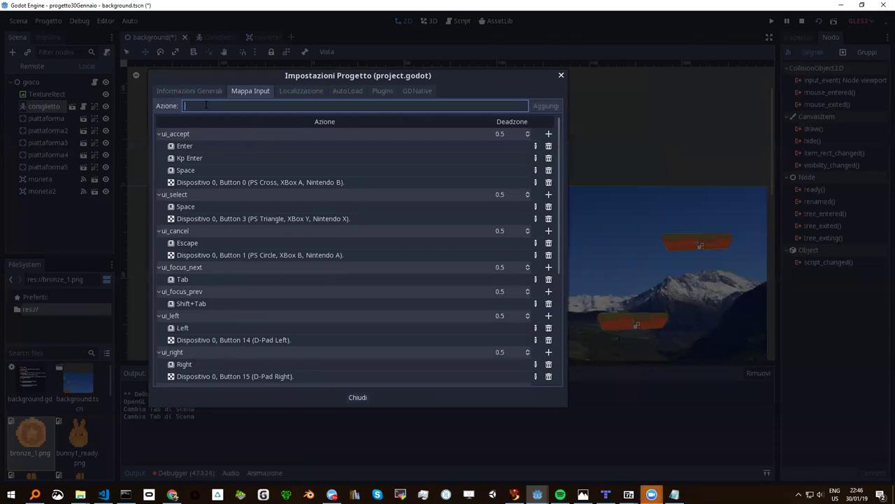
text(su)
click(540, 108)
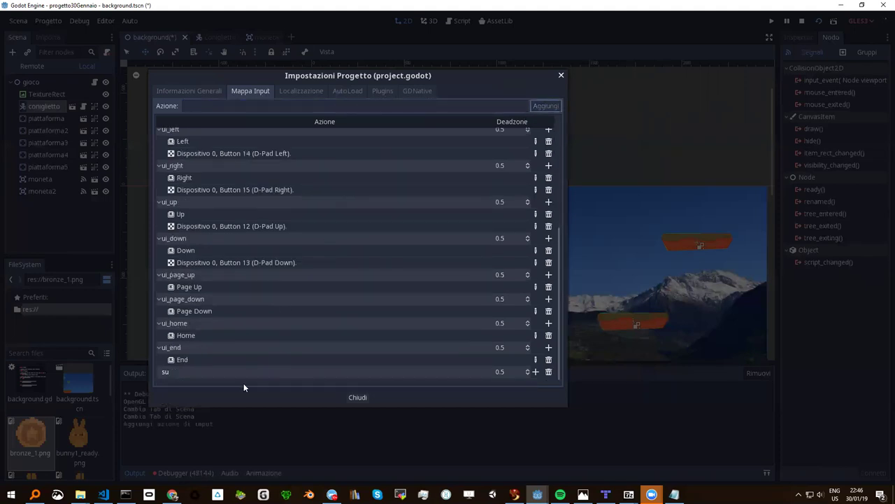
key(Tab)
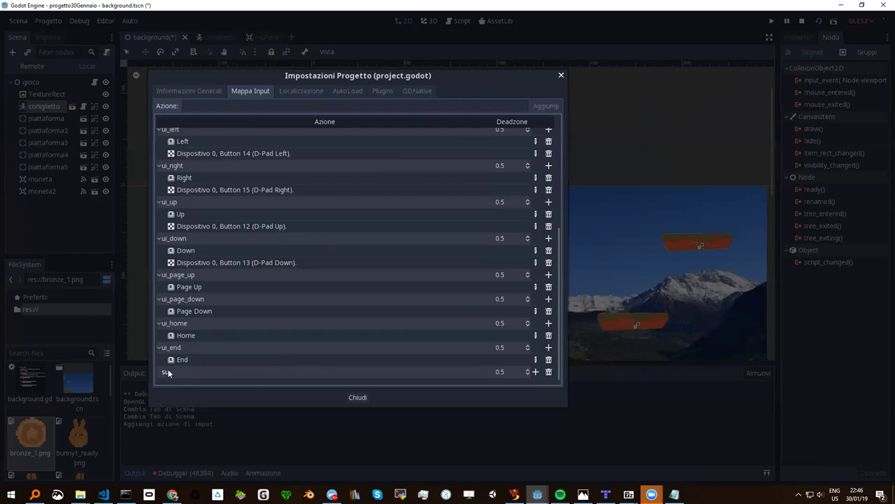
click(535, 371)
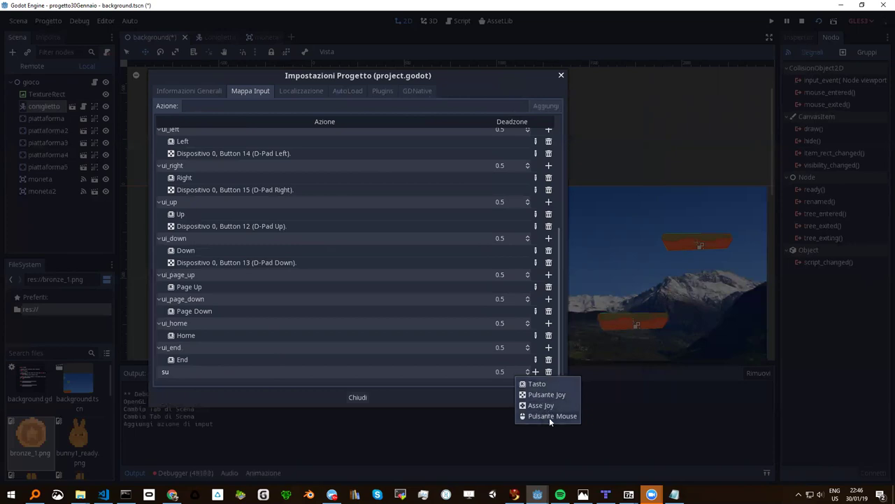
click(536, 384)
text(W)
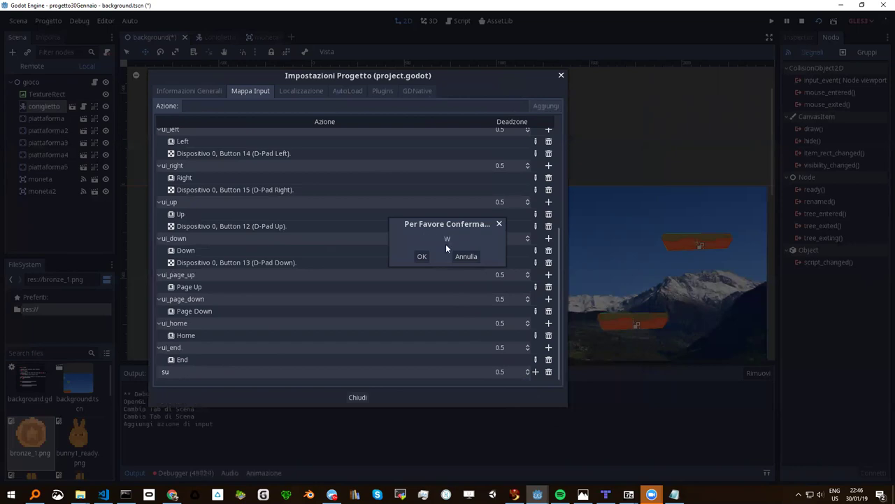
click(420, 257)
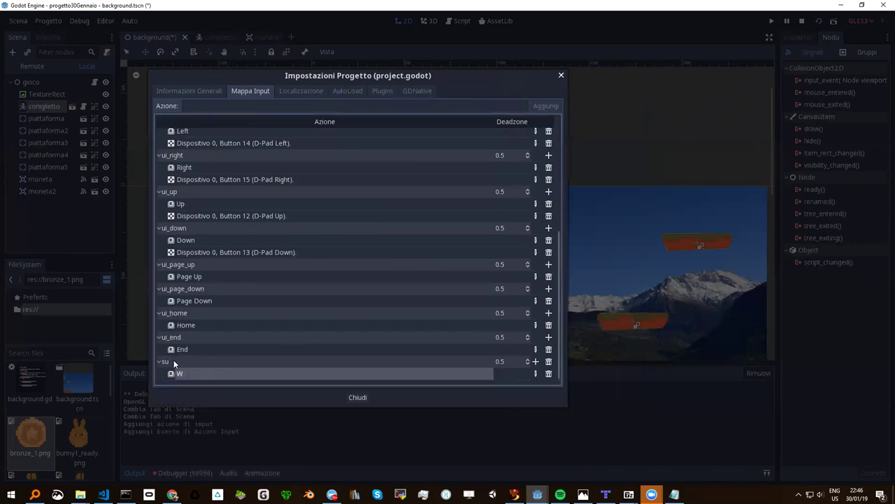
scroll(269, 142, up, 2)
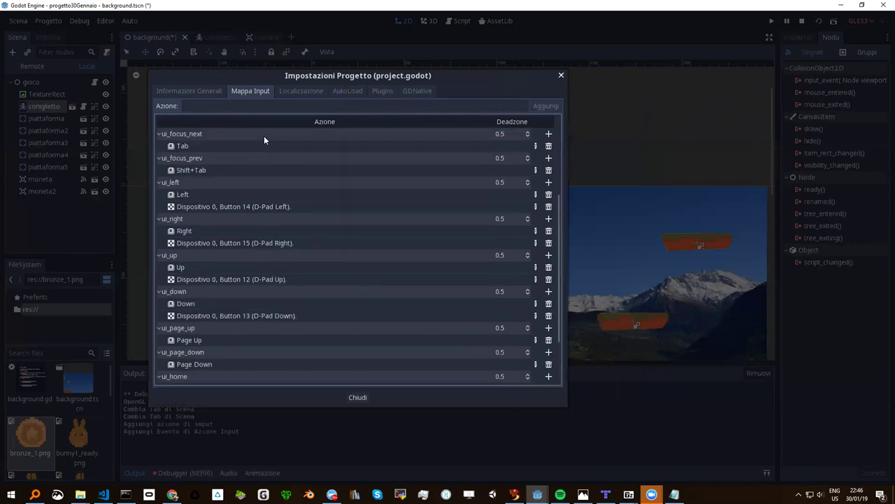
click(205, 107)
Add a 'giu' input action bound to the S key and close the project settings.
text(giu)
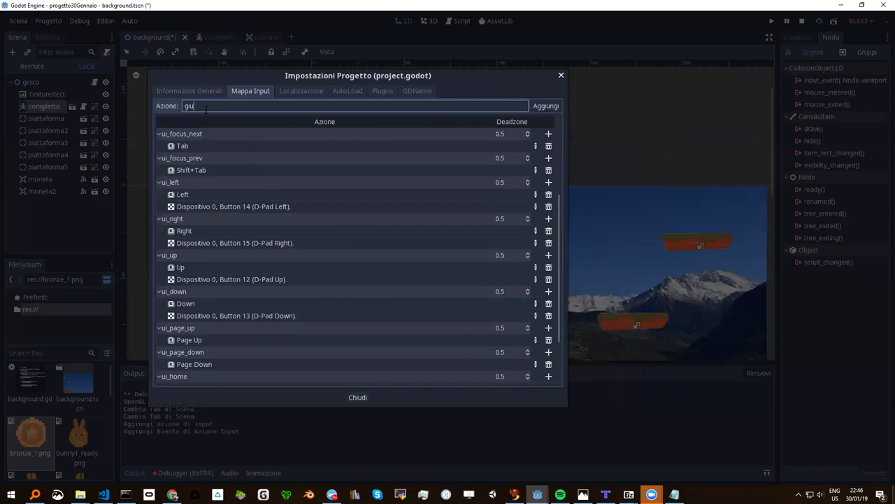
key(Return)
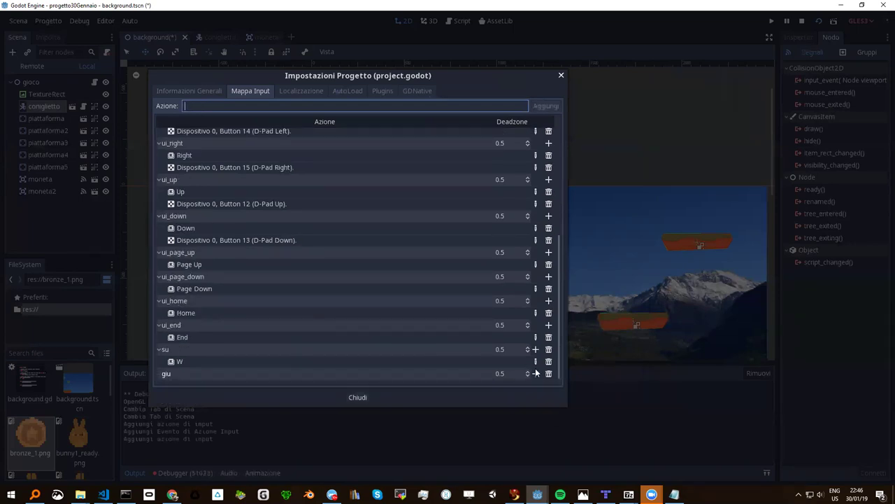
click(536, 373)
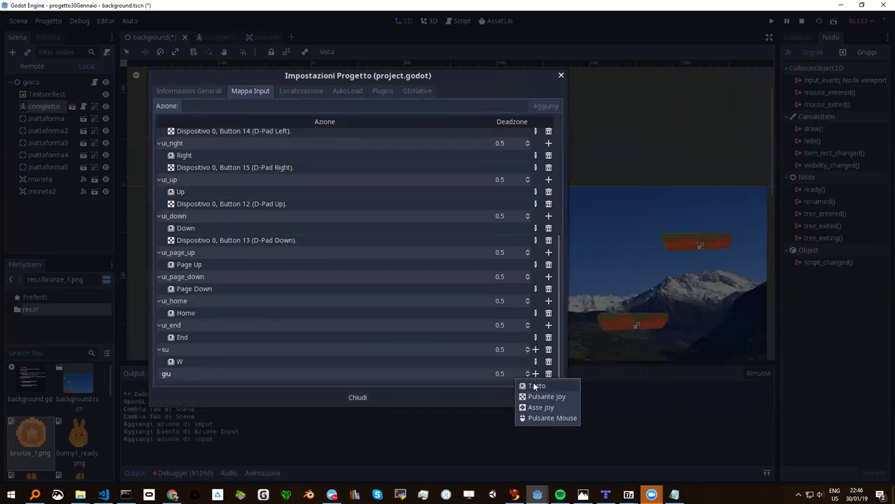
click(535, 385)
key(s)
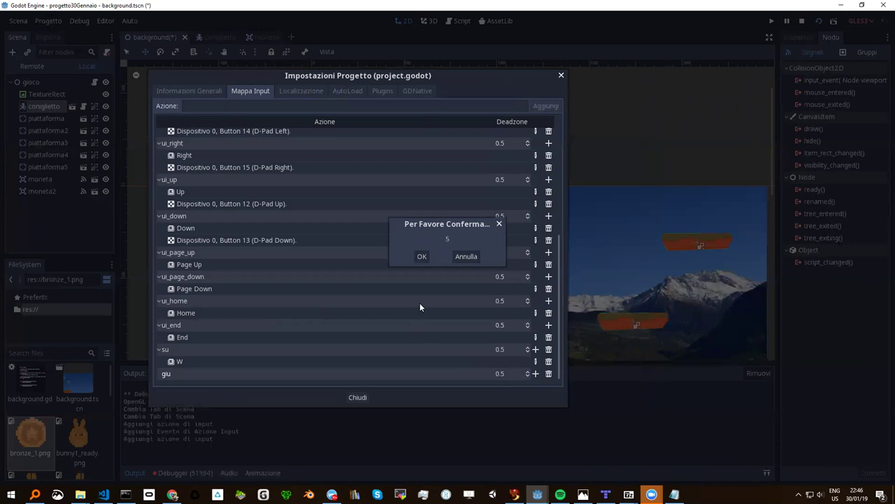
click(423, 257)
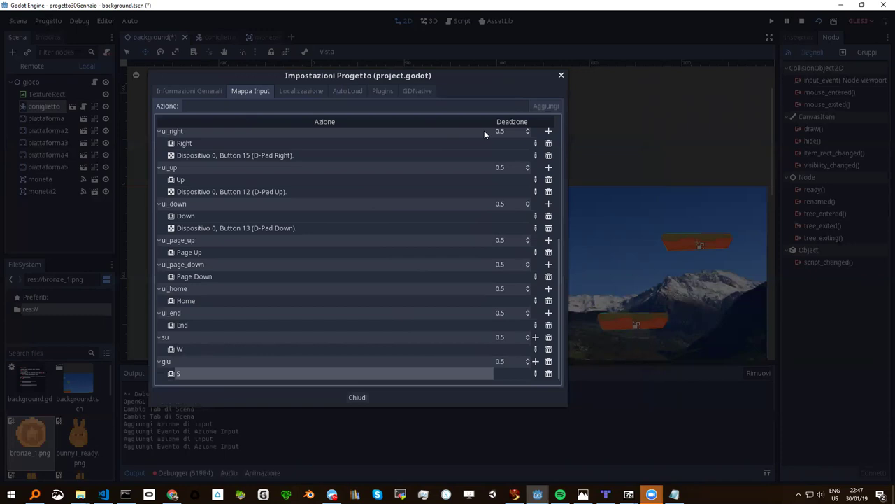
click(357, 397)
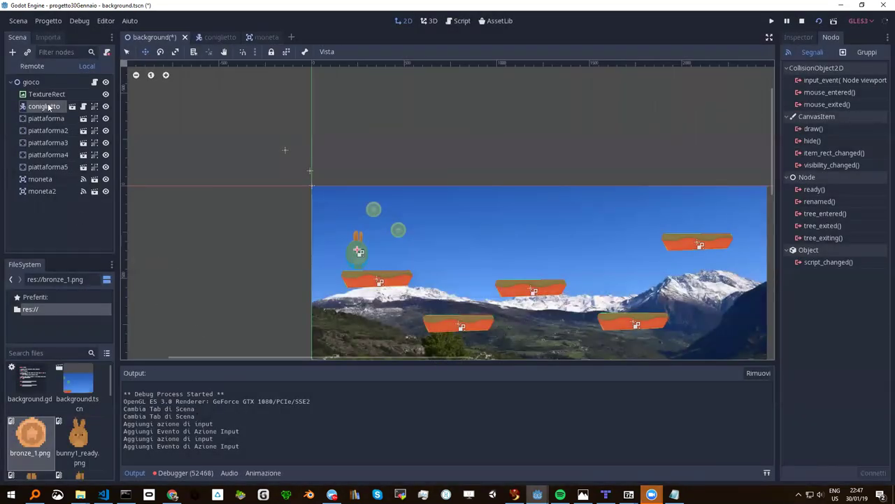
Open Player.gd, try changing ui_up to su on line 24, undo it, and save.
click(83, 107)
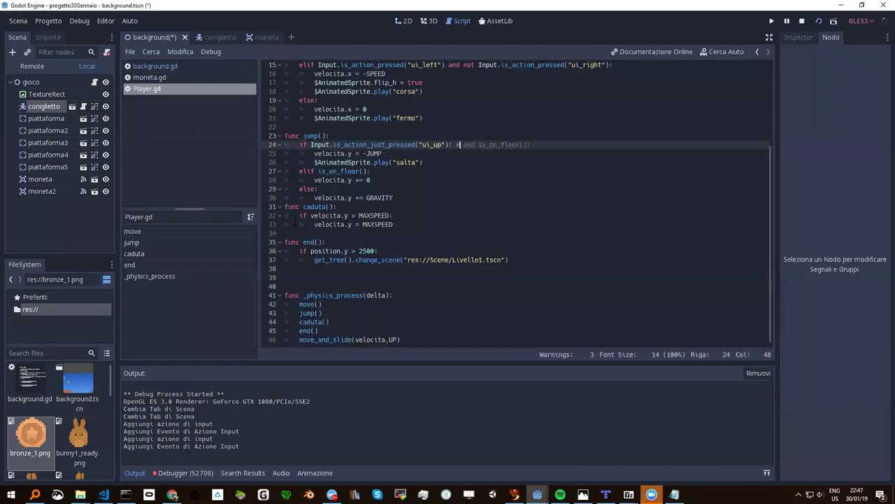
click(441, 144)
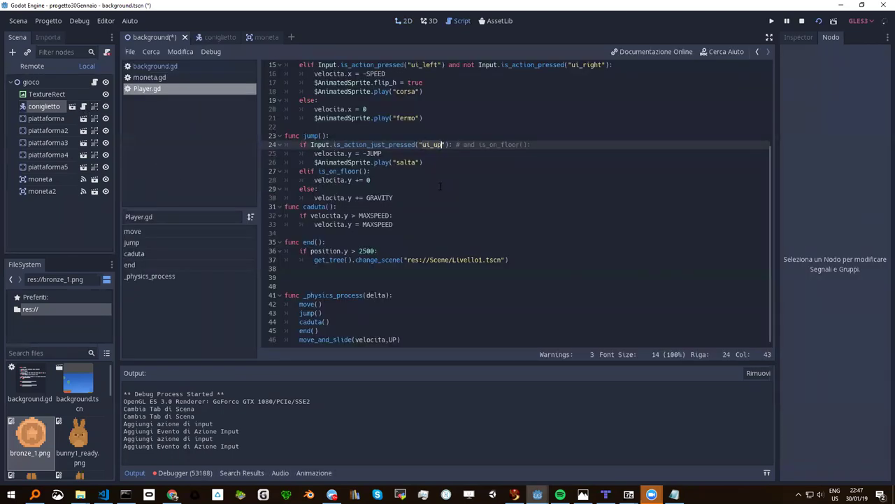
key(BackSpace)
key(BackSpace)
key(BackSpace)
text(su)
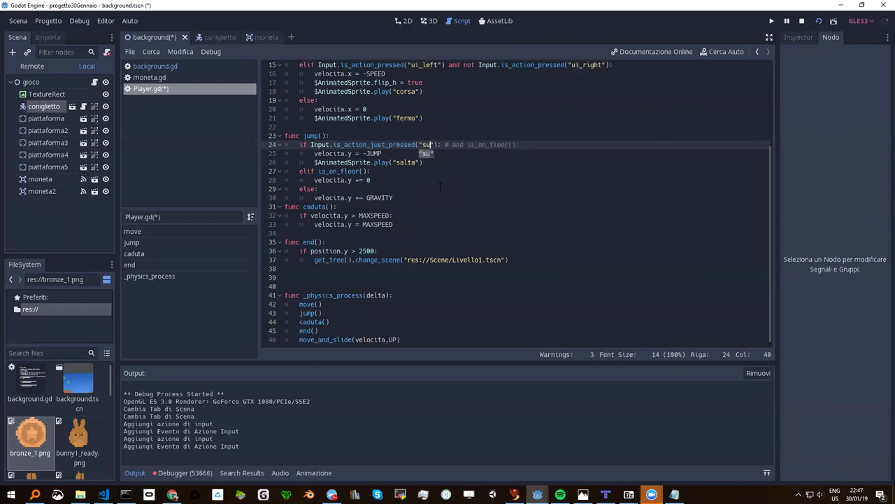
key(ctrl+z)
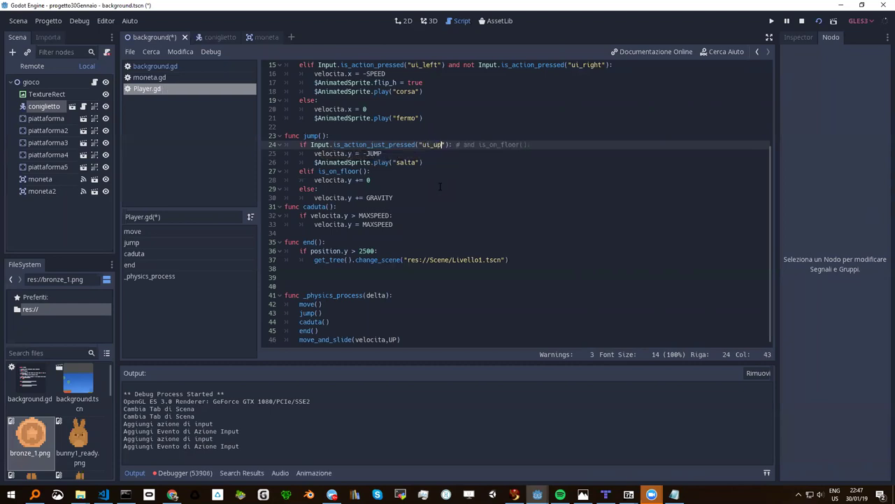
key(ctrl+s)
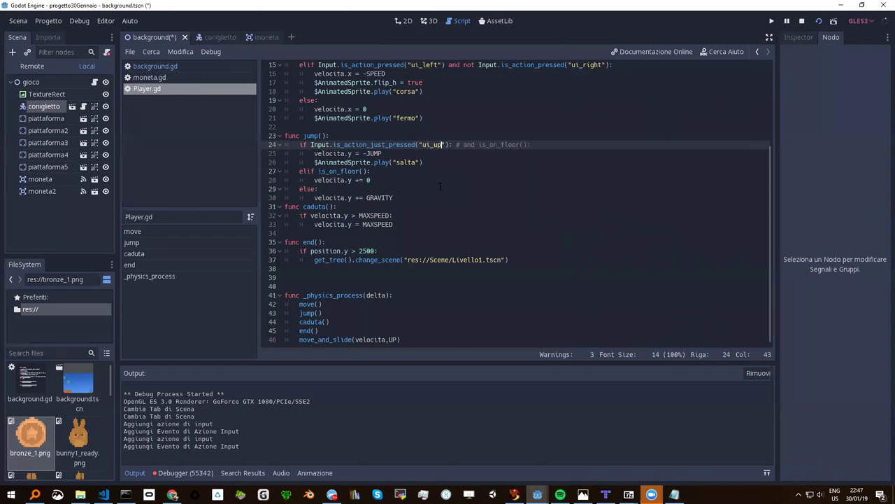
click(48, 20)
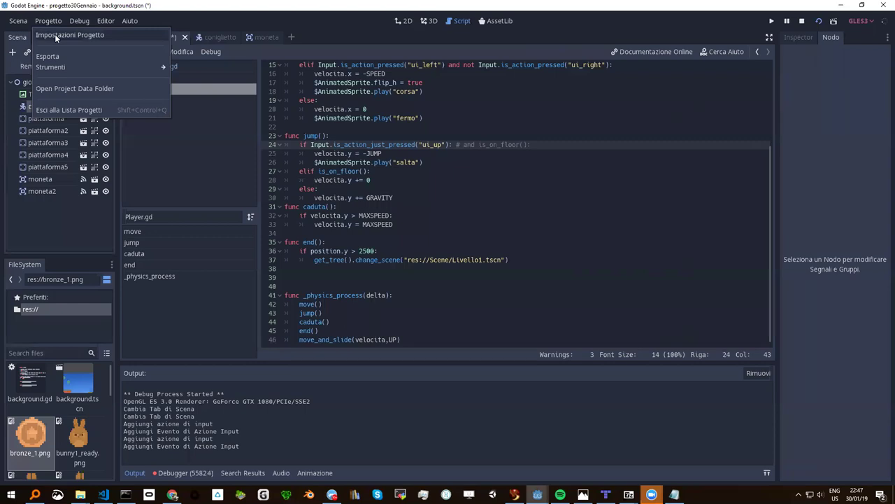
Set Display > Window width to 1893 and height to 1034, then close Project Settings.
click(55, 34)
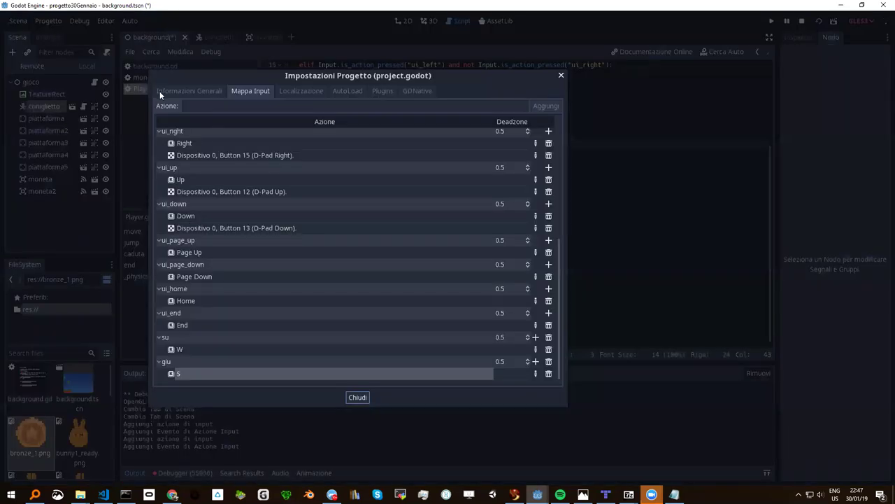
click(164, 90)
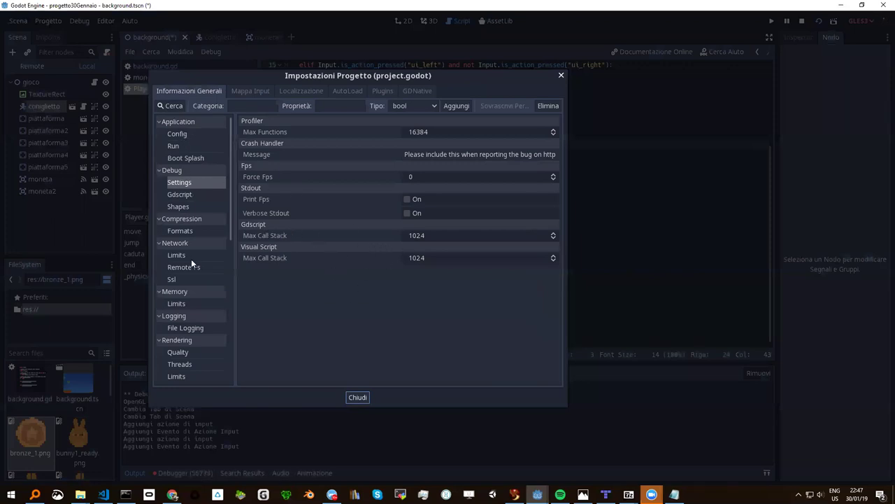
scroll(227, 237, down, 5)
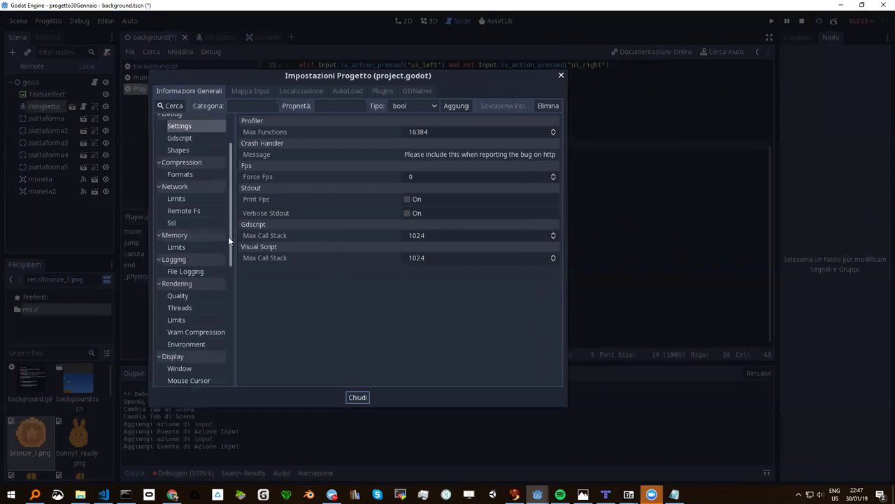
click(179, 326)
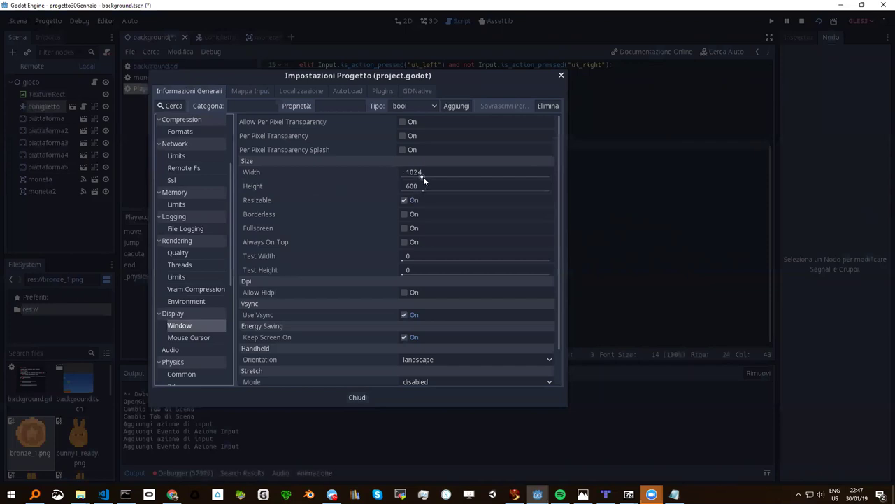
drag(421, 178, 439, 178)
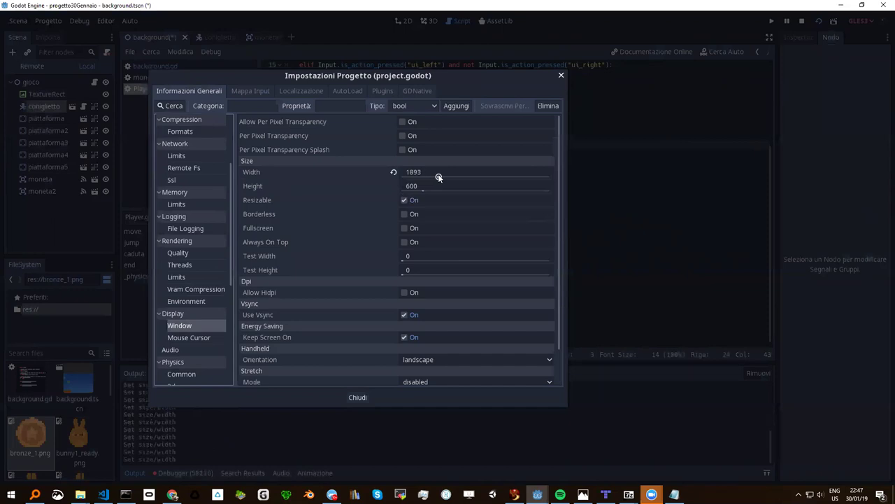
drag(423, 190, 438, 191)
click(356, 397)
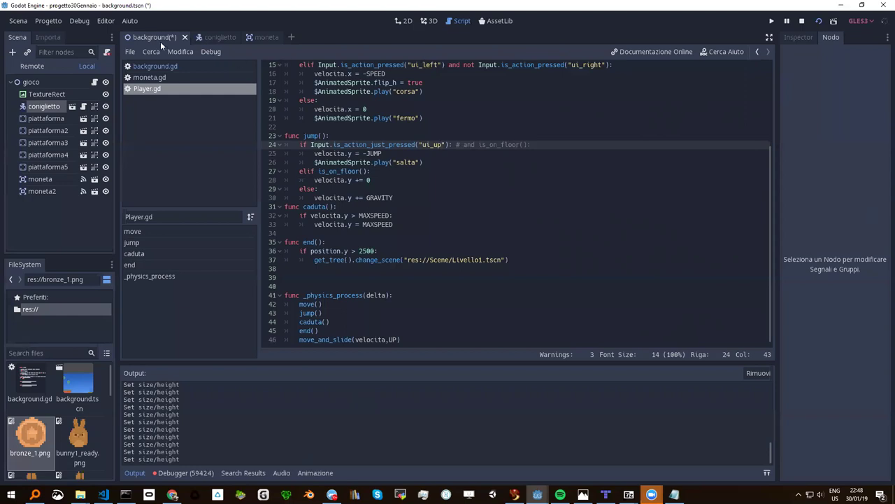
Run the game with F5 and steer the bunny left and right, jumping for the coin and platforms.
key(F5)
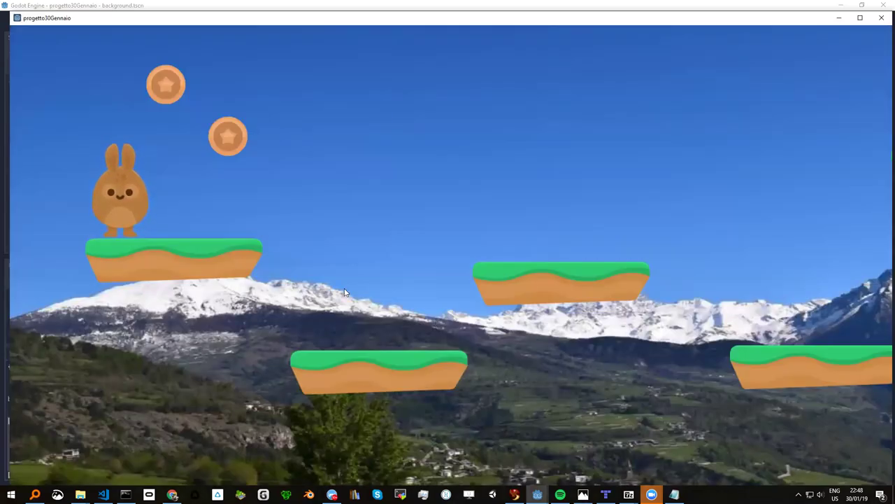
key(Right)
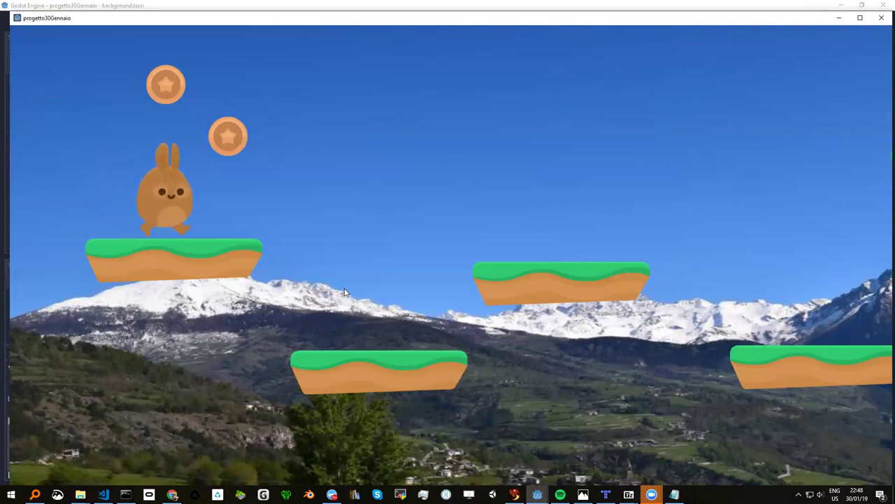
key(space)
key(Left)
key(space)
key(Right)
key(space)
key(Right)
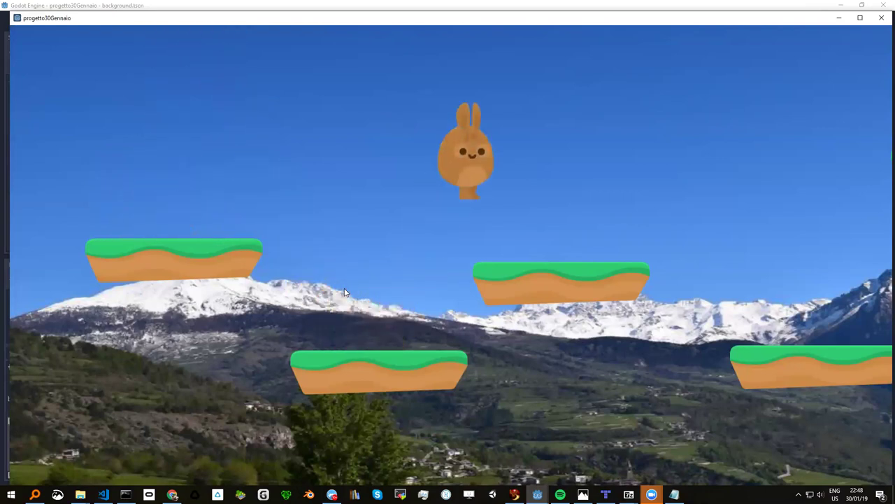
key(space)
Keep jumping the bunny across the left and right platforms, then close the game window.
key(Left)
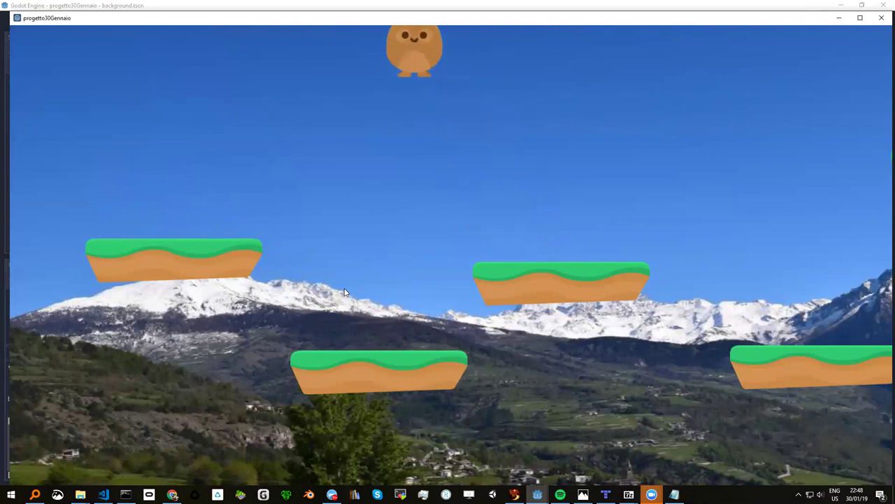
key(Left)
key(space)
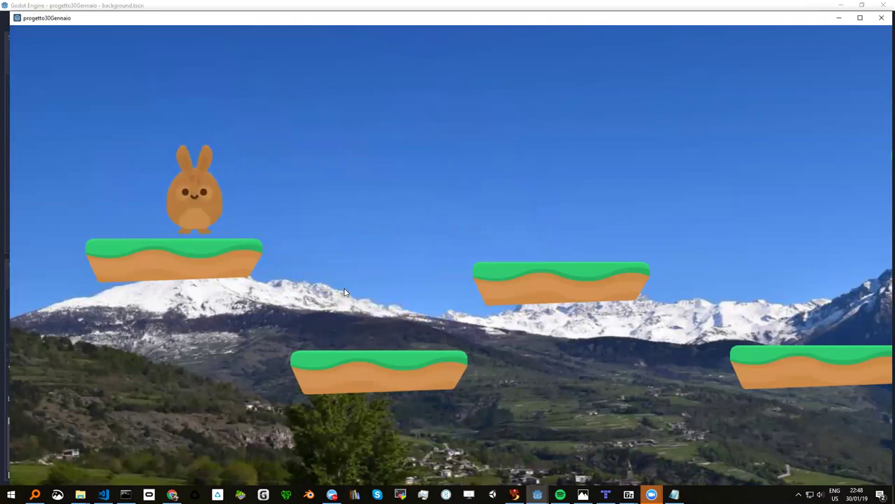
key(space)
key(Right)
key(space)
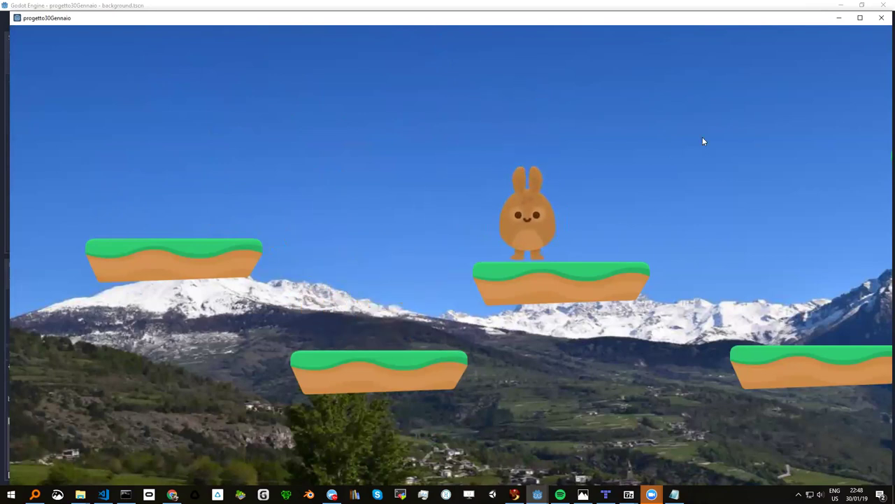
click(881, 18)
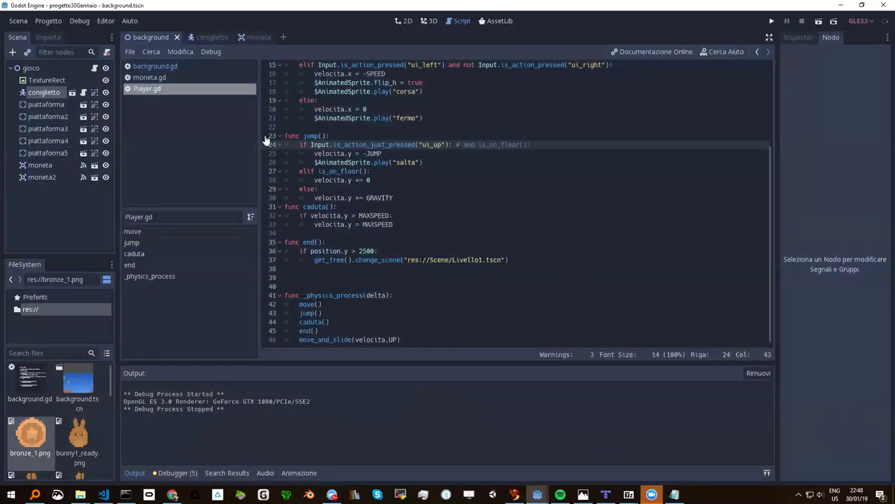
In the 2D view, create a Camera2D node via the 'cam' search and drag it under coniglietto.
click(33, 69)
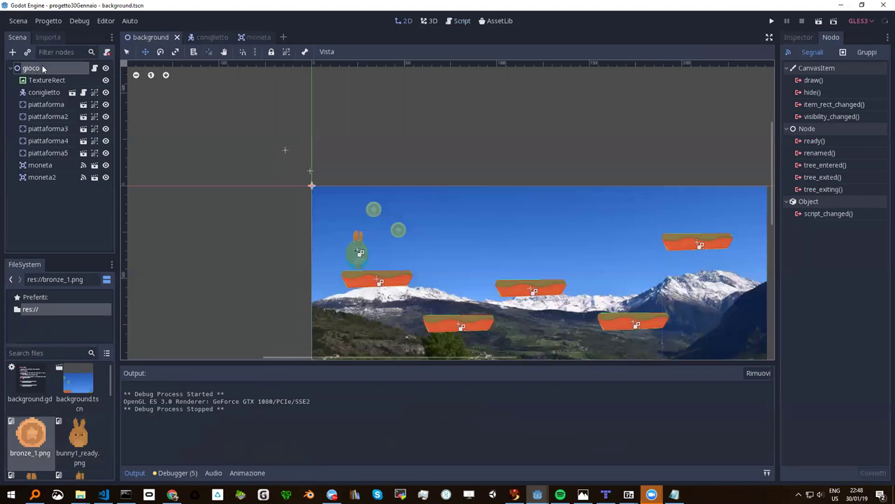
click(12, 53)
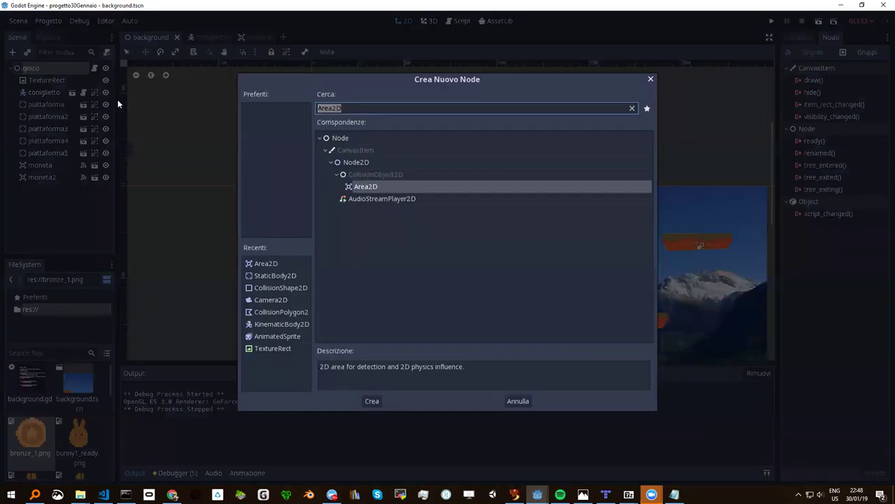
text(cam)
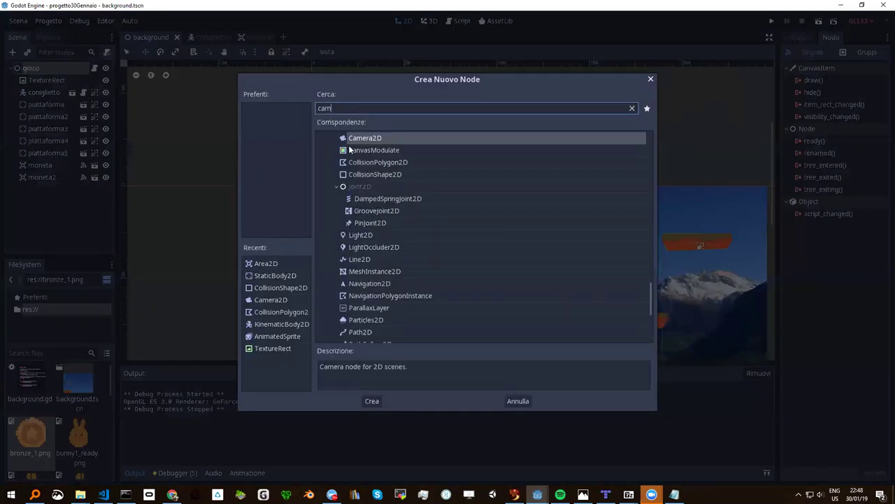
double_click(361, 139)
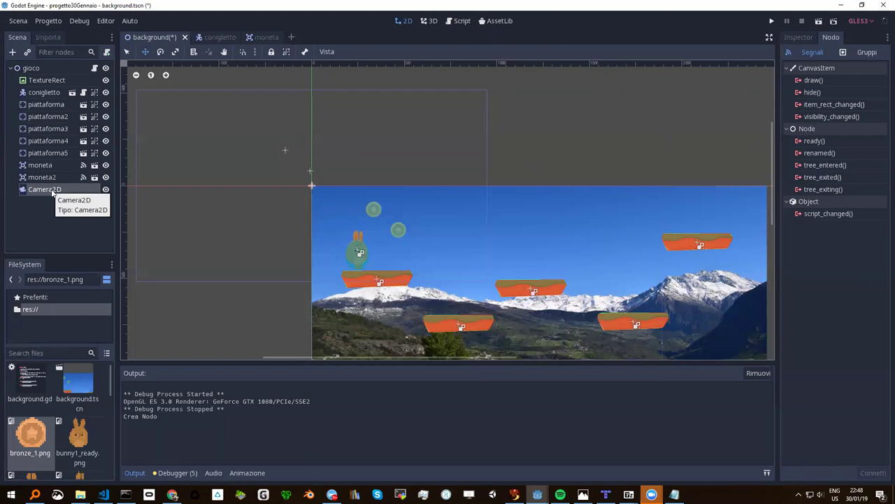
drag(52, 193, 38, 94)
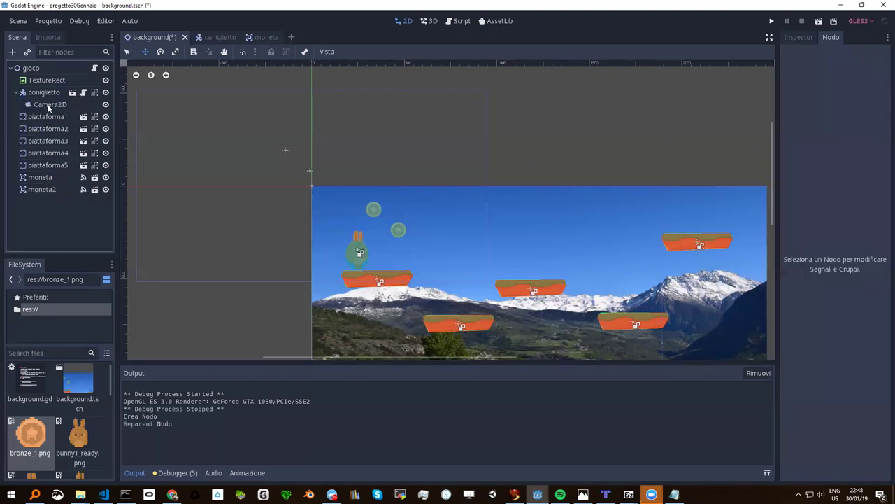
Switch on Current for the bunny's Camera2D, then save, test-run and close the game.
click(49, 106)
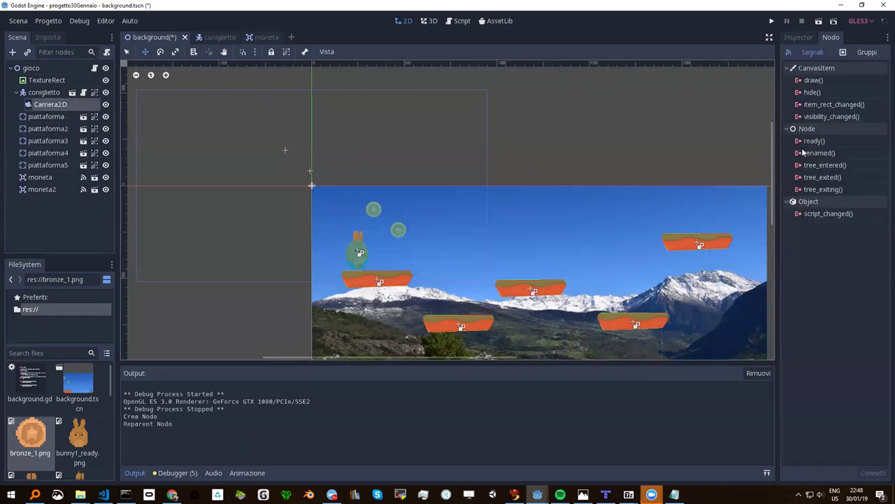
click(798, 37)
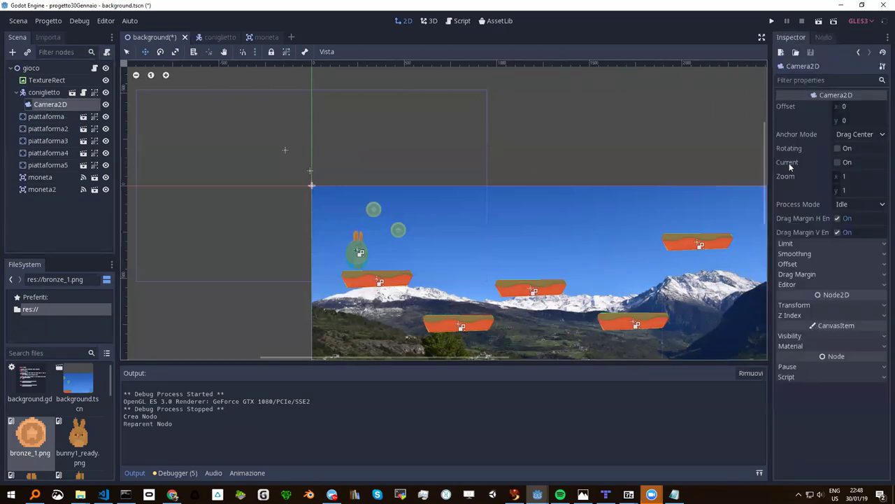
mouse_move(789, 165)
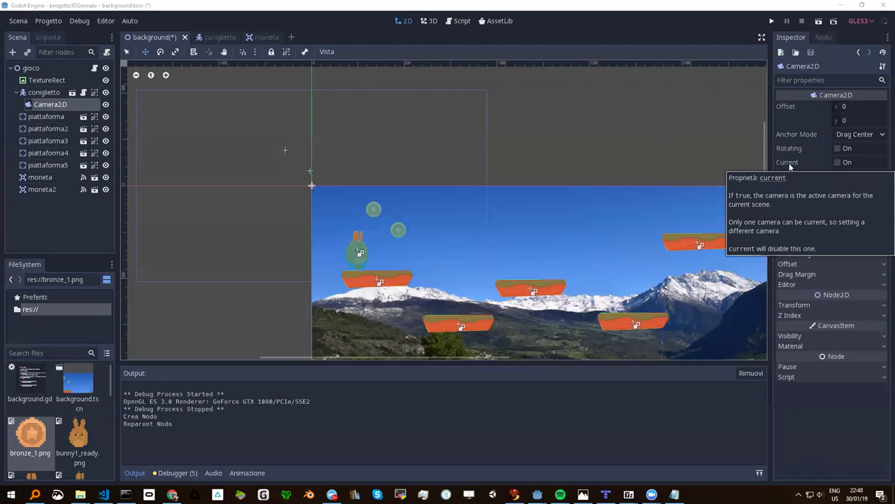
click(835, 164)
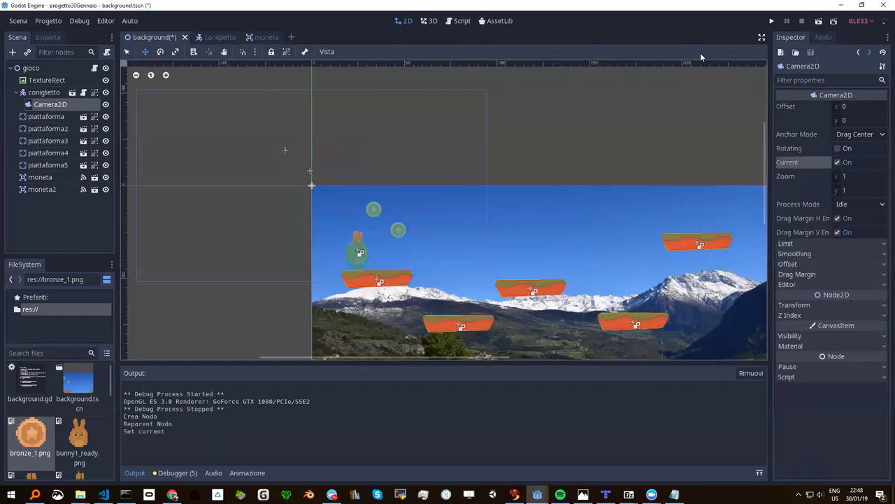
click(819, 21)
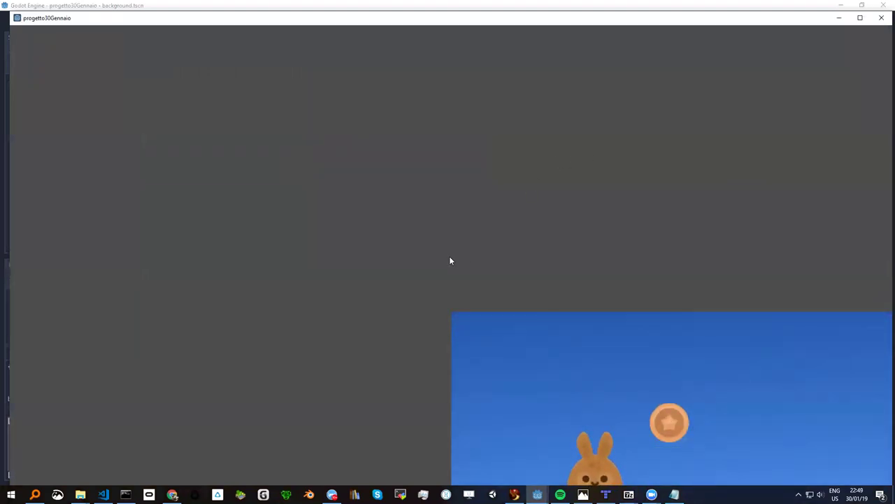
click(881, 21)
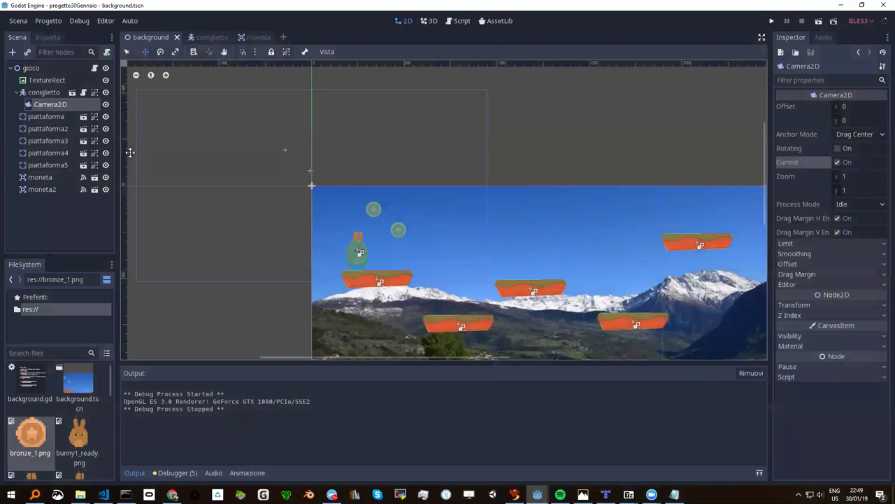
Drag the coniglietto bunny up to the background's top-left corner, then reselect Camera2D.
click(51, 106)
click(43, 92)
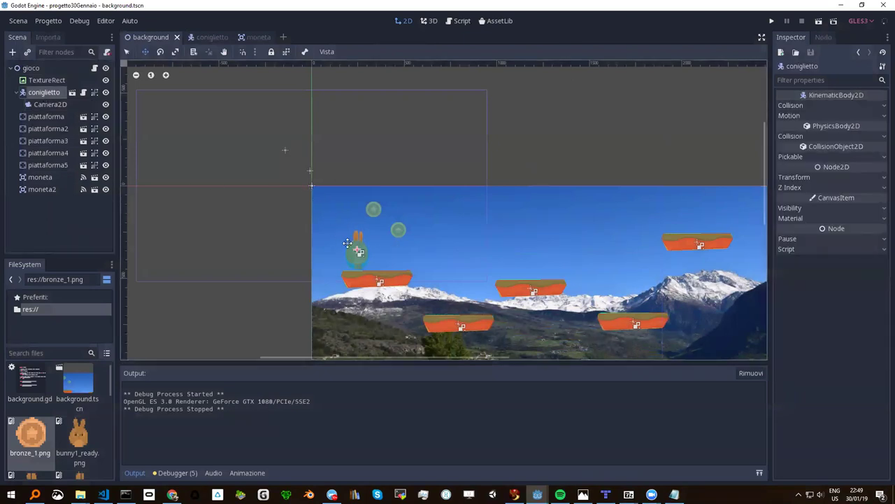
drag(354, 244, 317, 187)
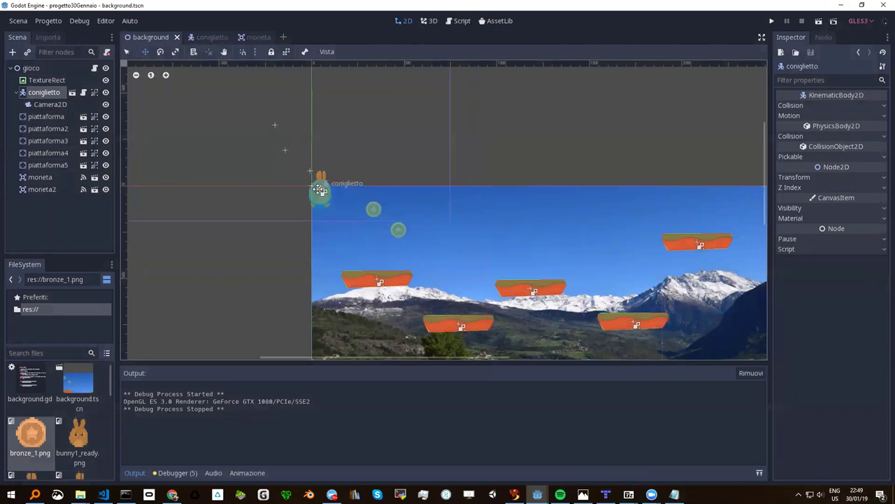
drag(317, 187, 312, 183)
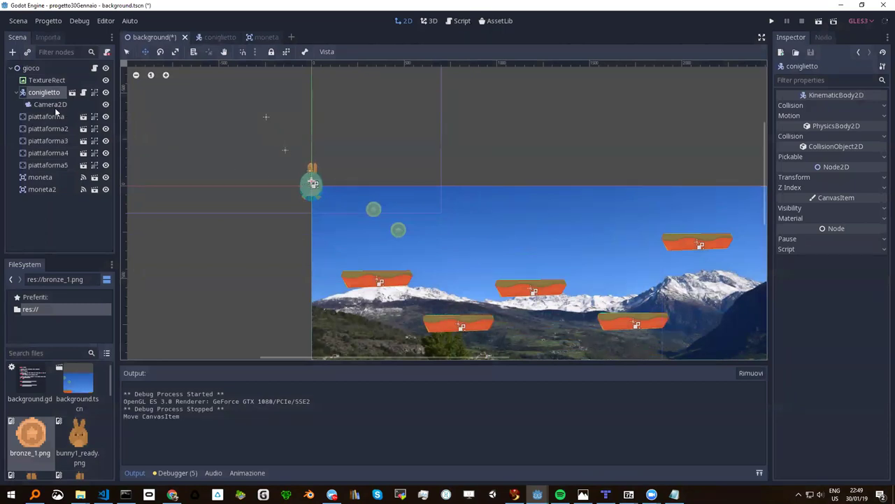
click(49, 107)
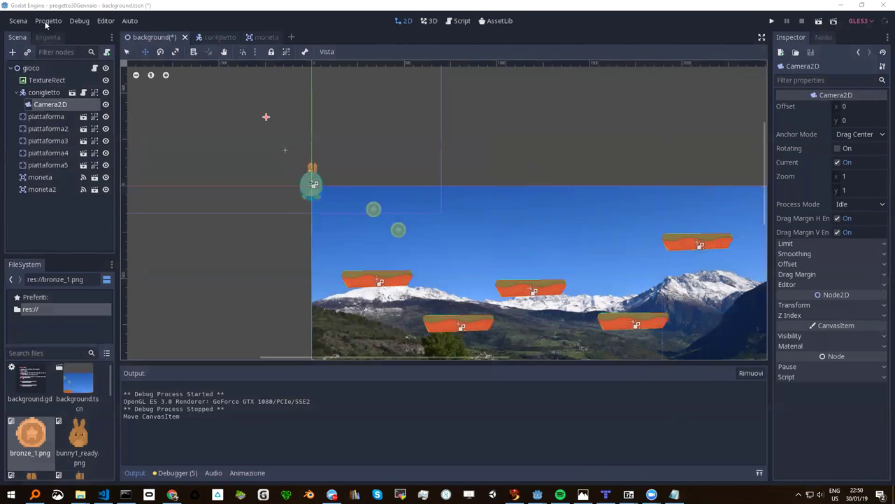
Set the Display > Window size to 395 × 259 in Project Settings, then save and run the game.
click(45, 21)
click(50, 35)
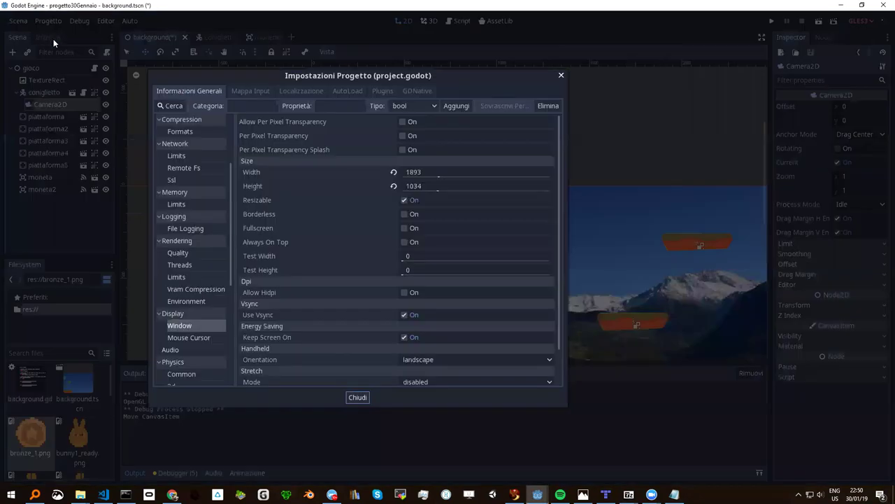
click(178, 326)
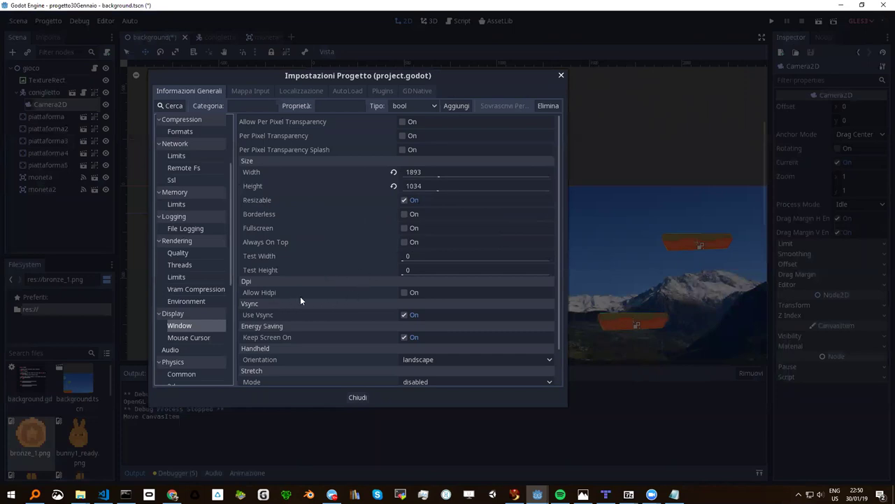
scroll(305, 350, down, 2)
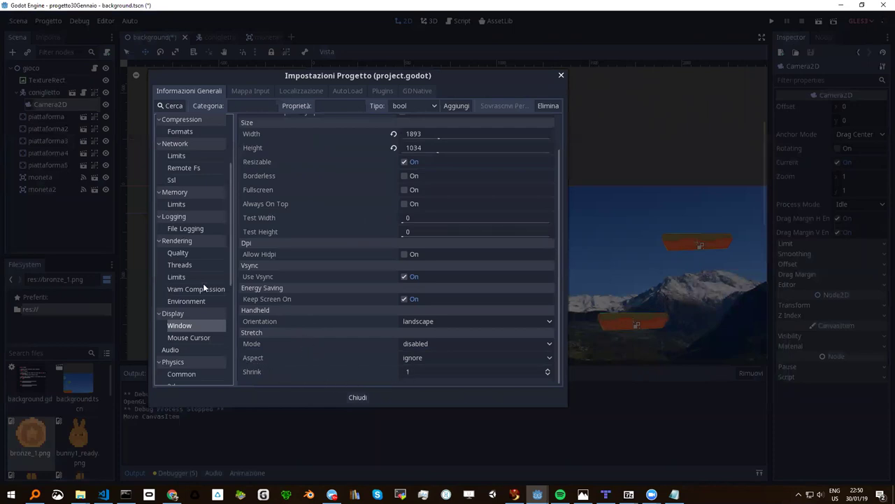
scroll(406, 159, up, 2)
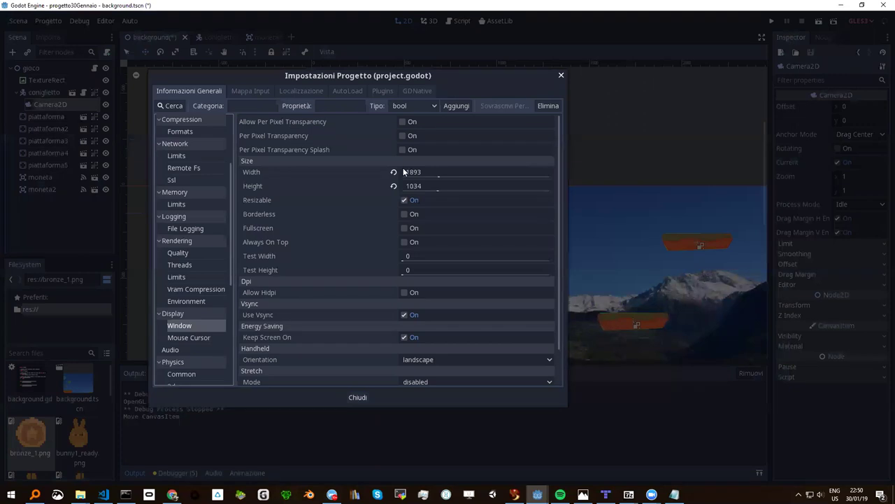
mouse_move(438, 176)
mouse_down()
mouse_move(408, 176)
mouse_move(411, 190)
mouse_up()
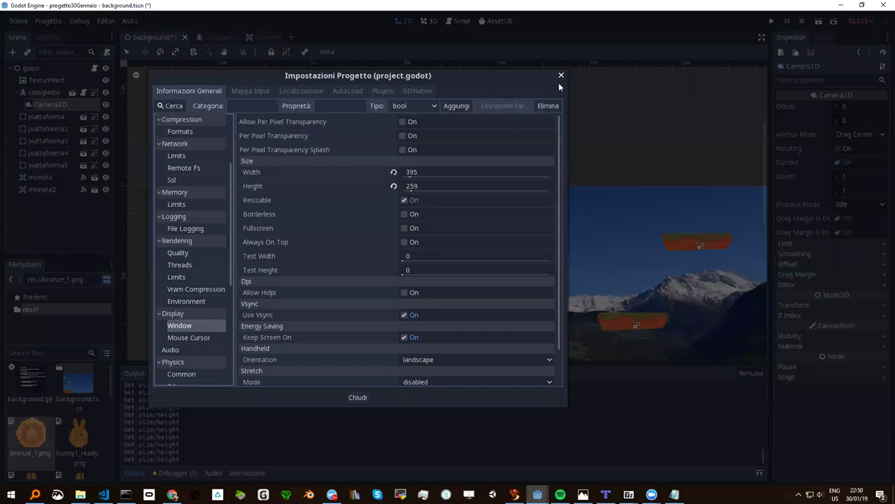
click(561, 75)
click(819, 21)
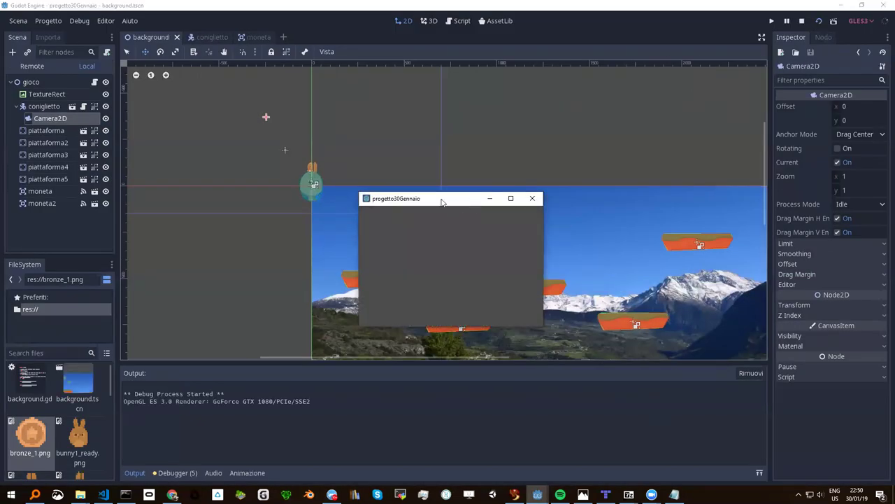
Move the 395×259 test window aside and close it to stop the game.
drag(440, 200, 320, 158)
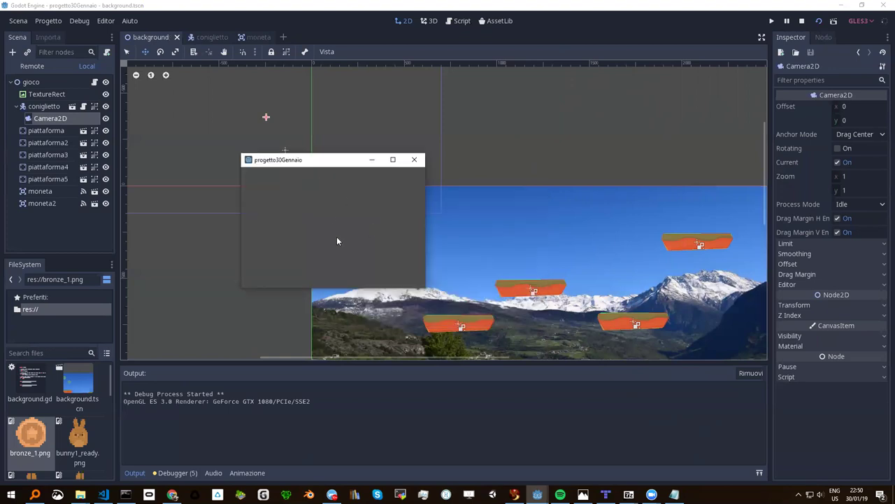
click(413, 156)
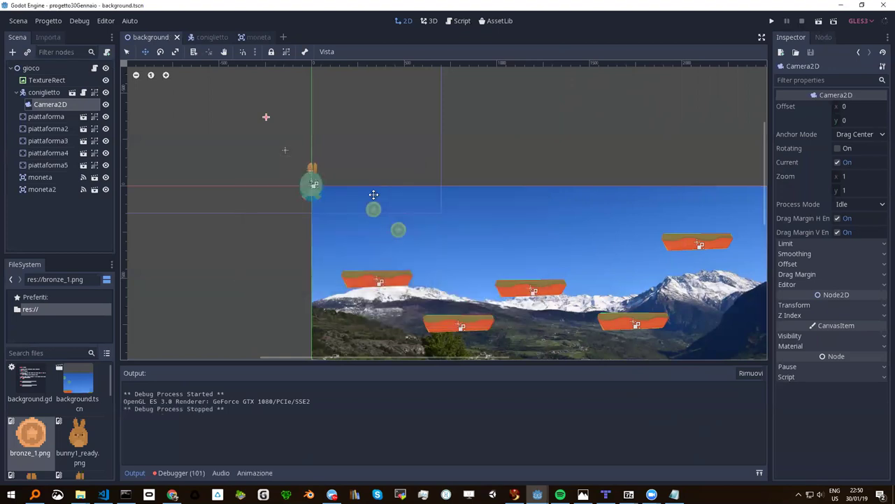